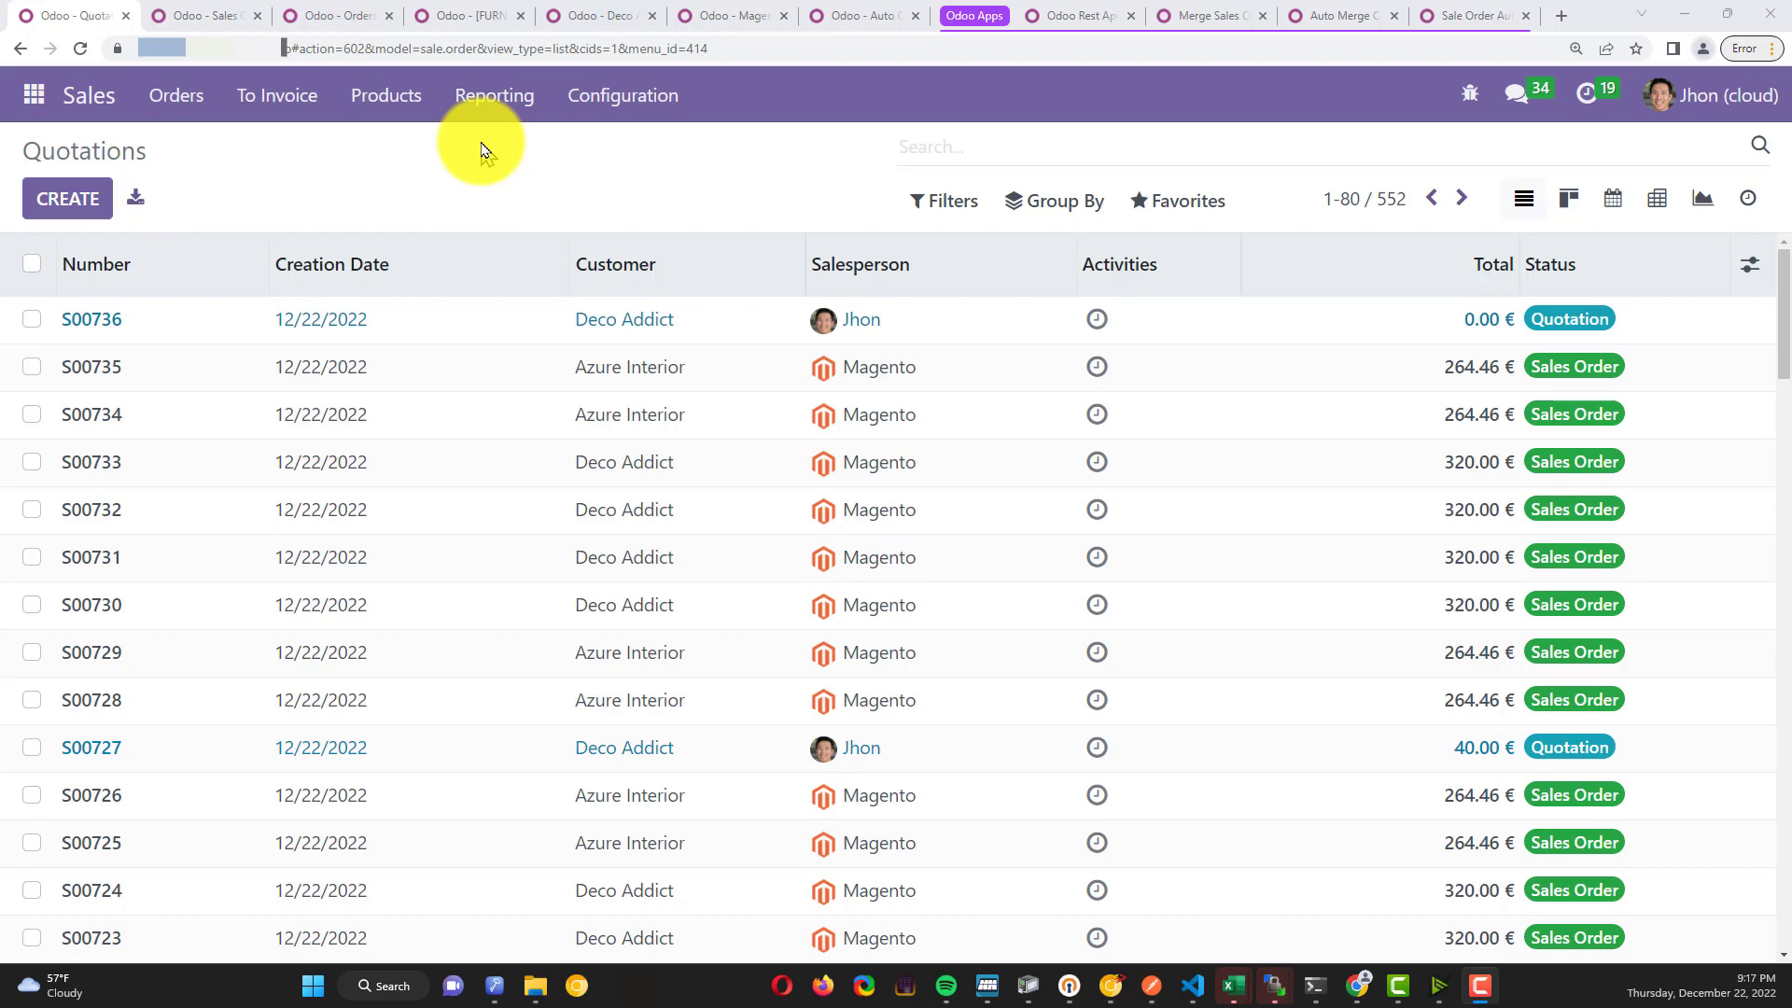
Send the Postman create sale order request for partner 14, then again with partner_id 10
{"action": "key", "text": "alt+Tab"}
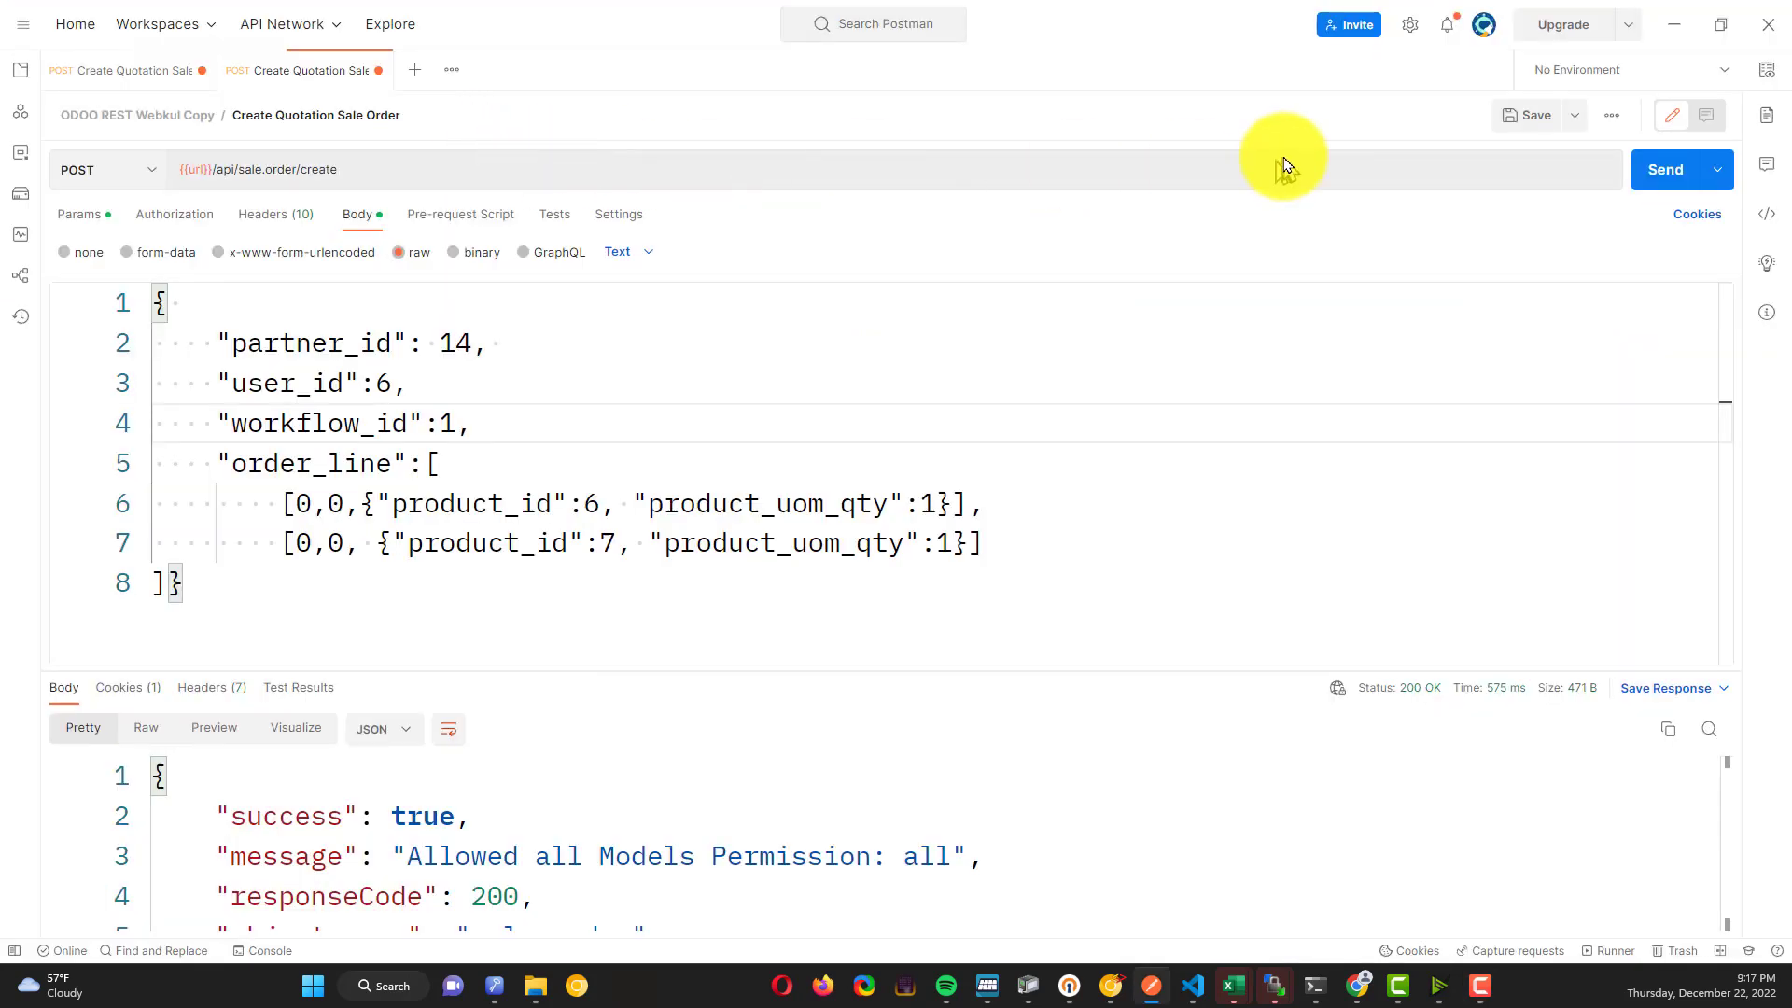
{"action": "left_click", "coordinate": [1665, 181]}
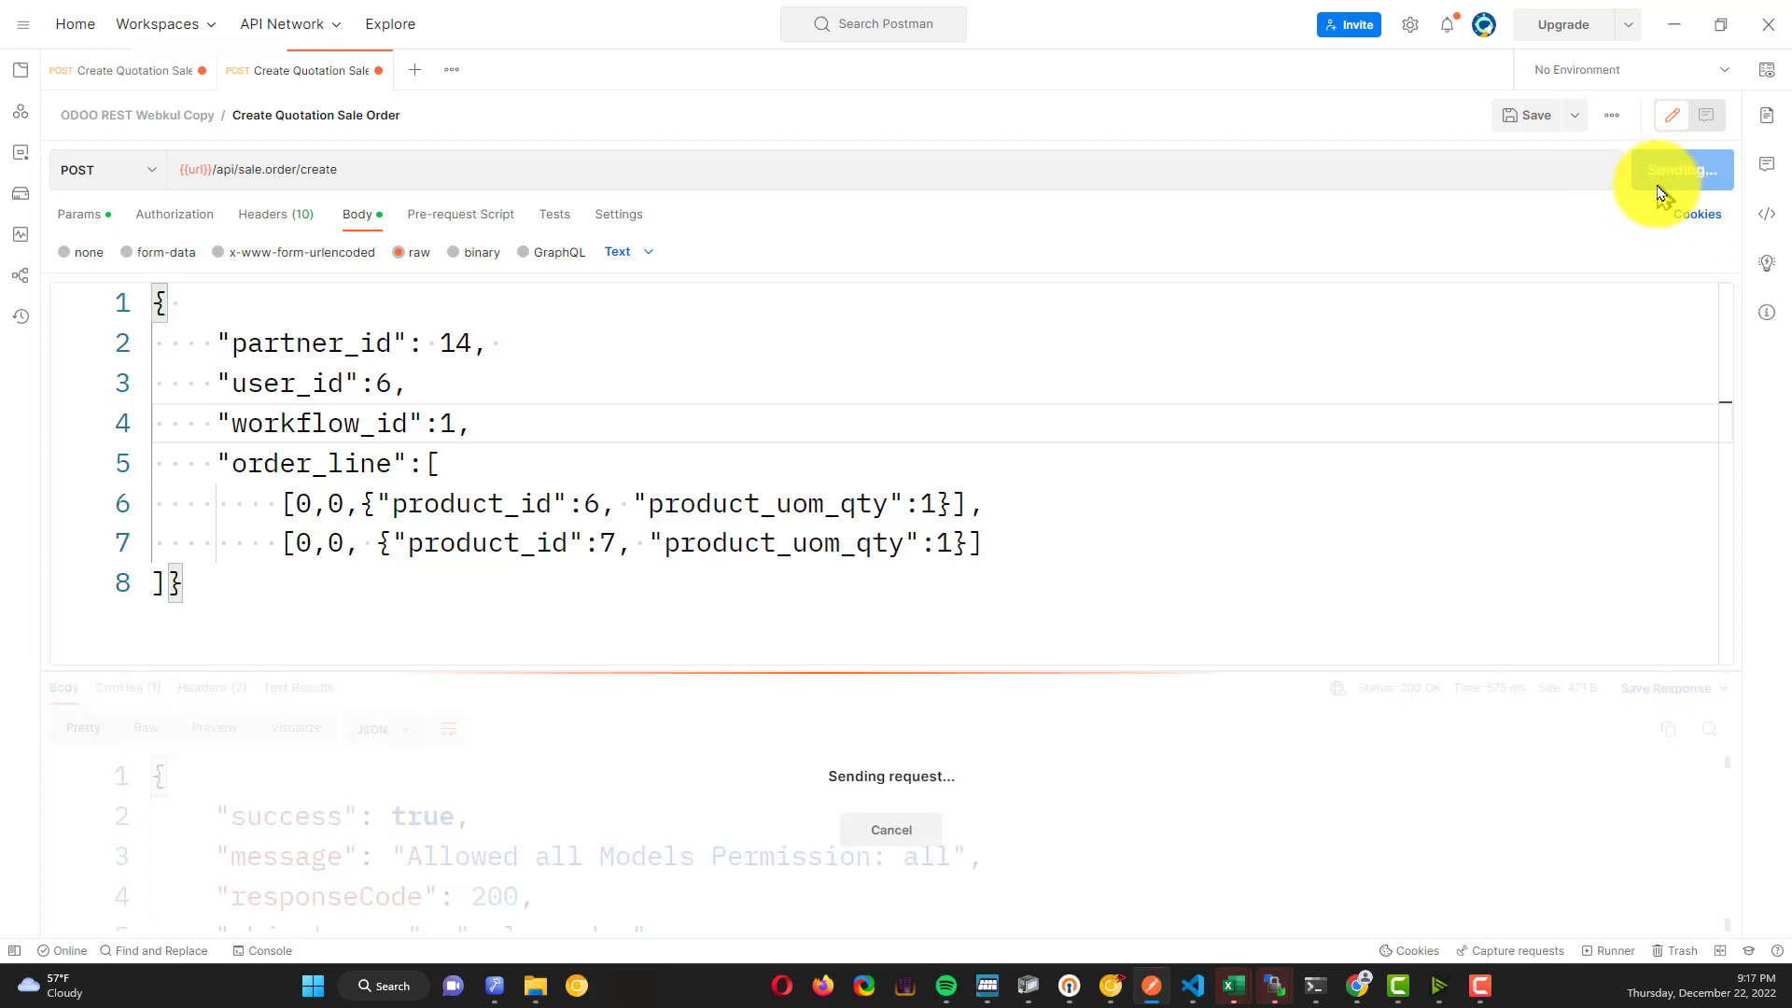
{"action": "left_click", "coordinate": [1664, 181]}
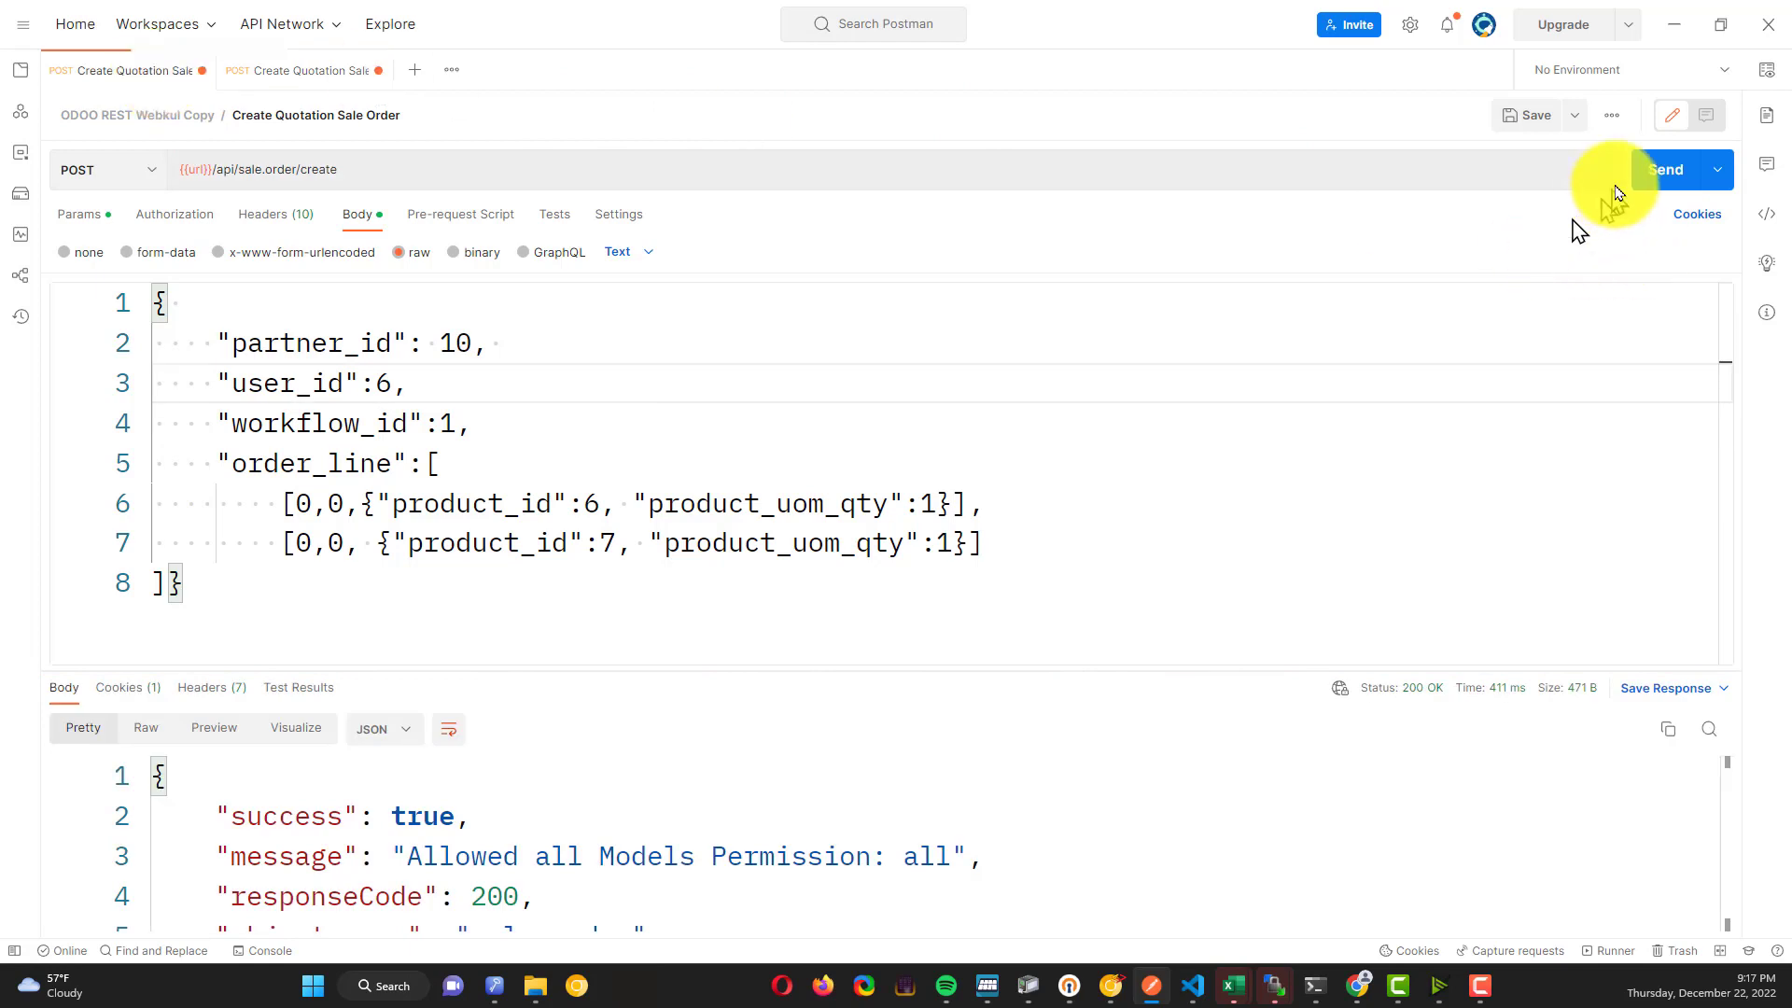
{"action": "left_click", "coordinate": [1648, 173]}
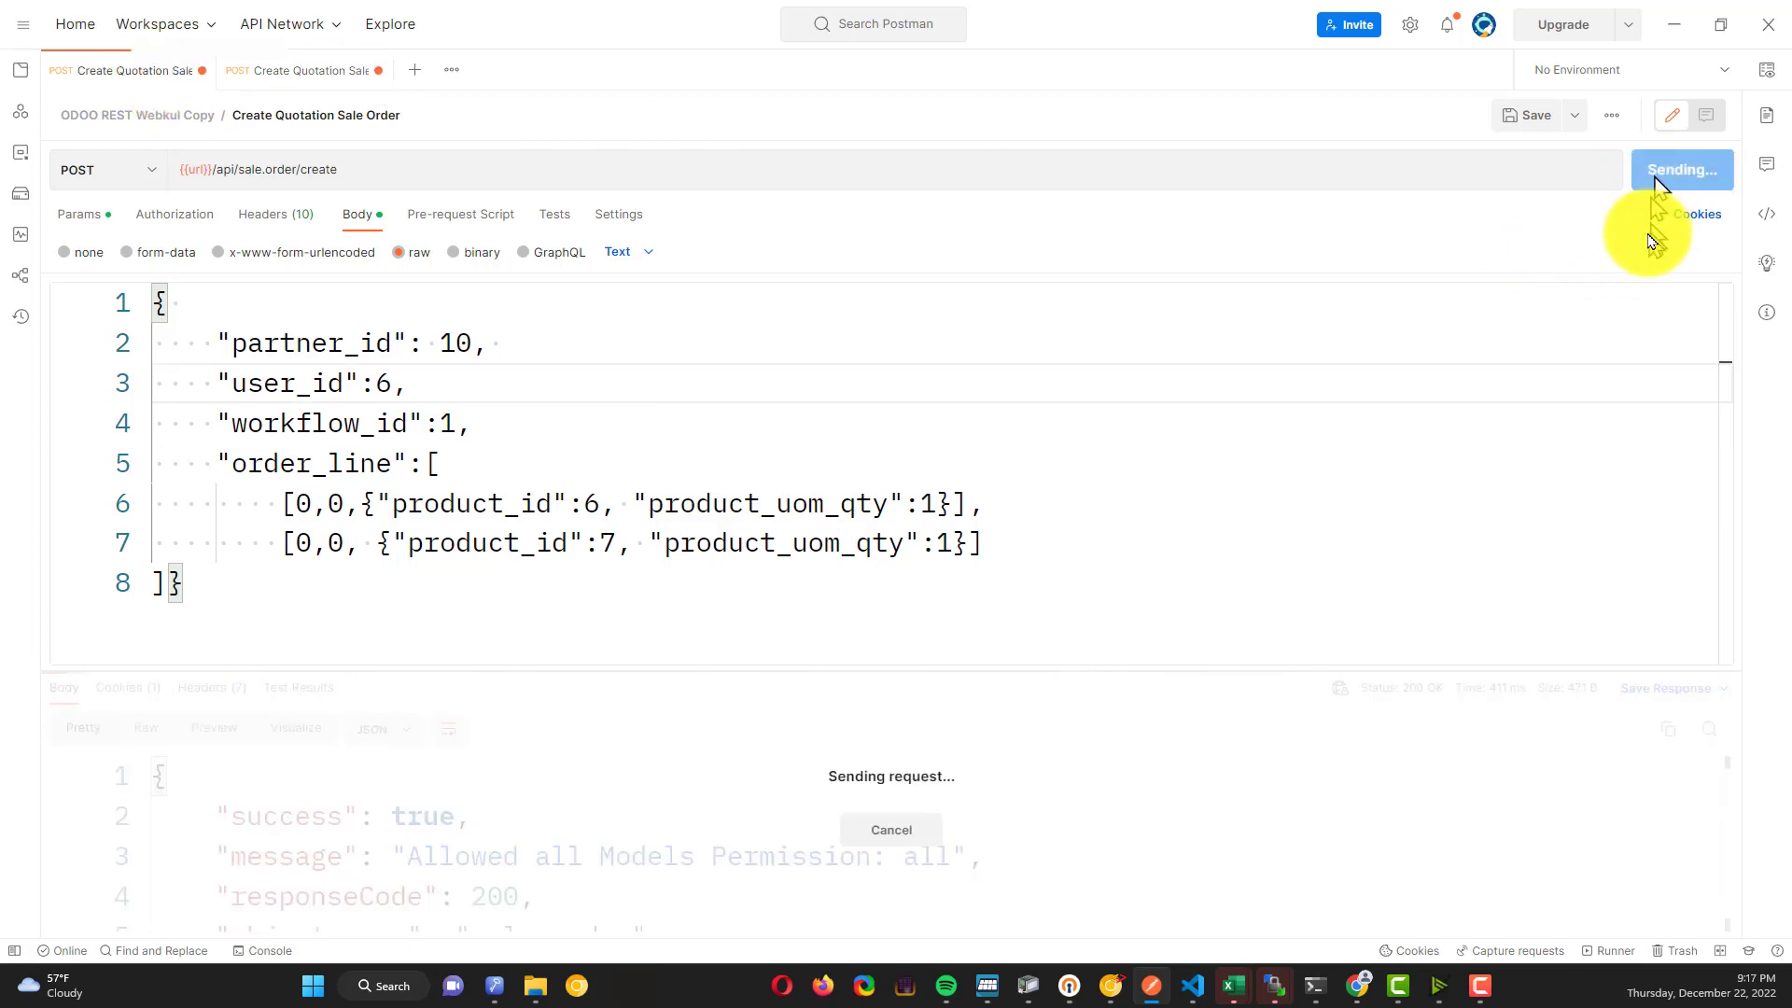
{"action": "left_click", "coordinate": [1661, 173]}
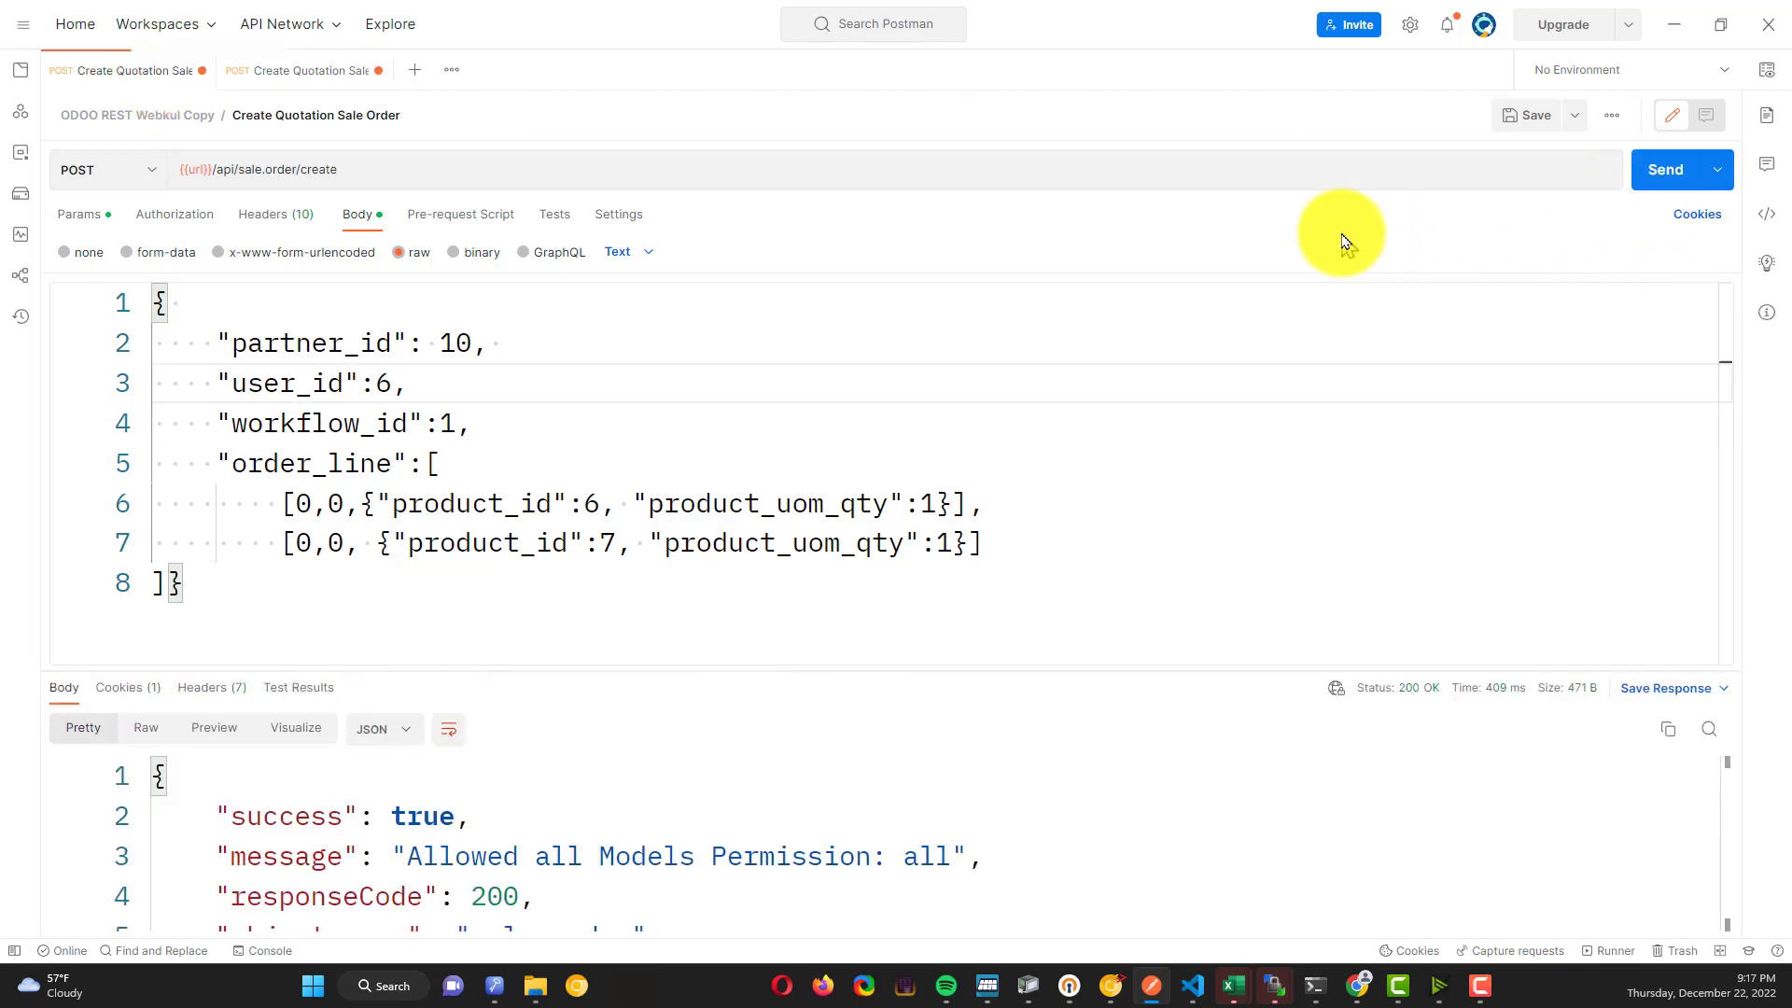
Reload the Odoo orders list, clear the My Quotations filter, and select orders S00737–S00740
{"action": "key", "text": "alt+Tab"}
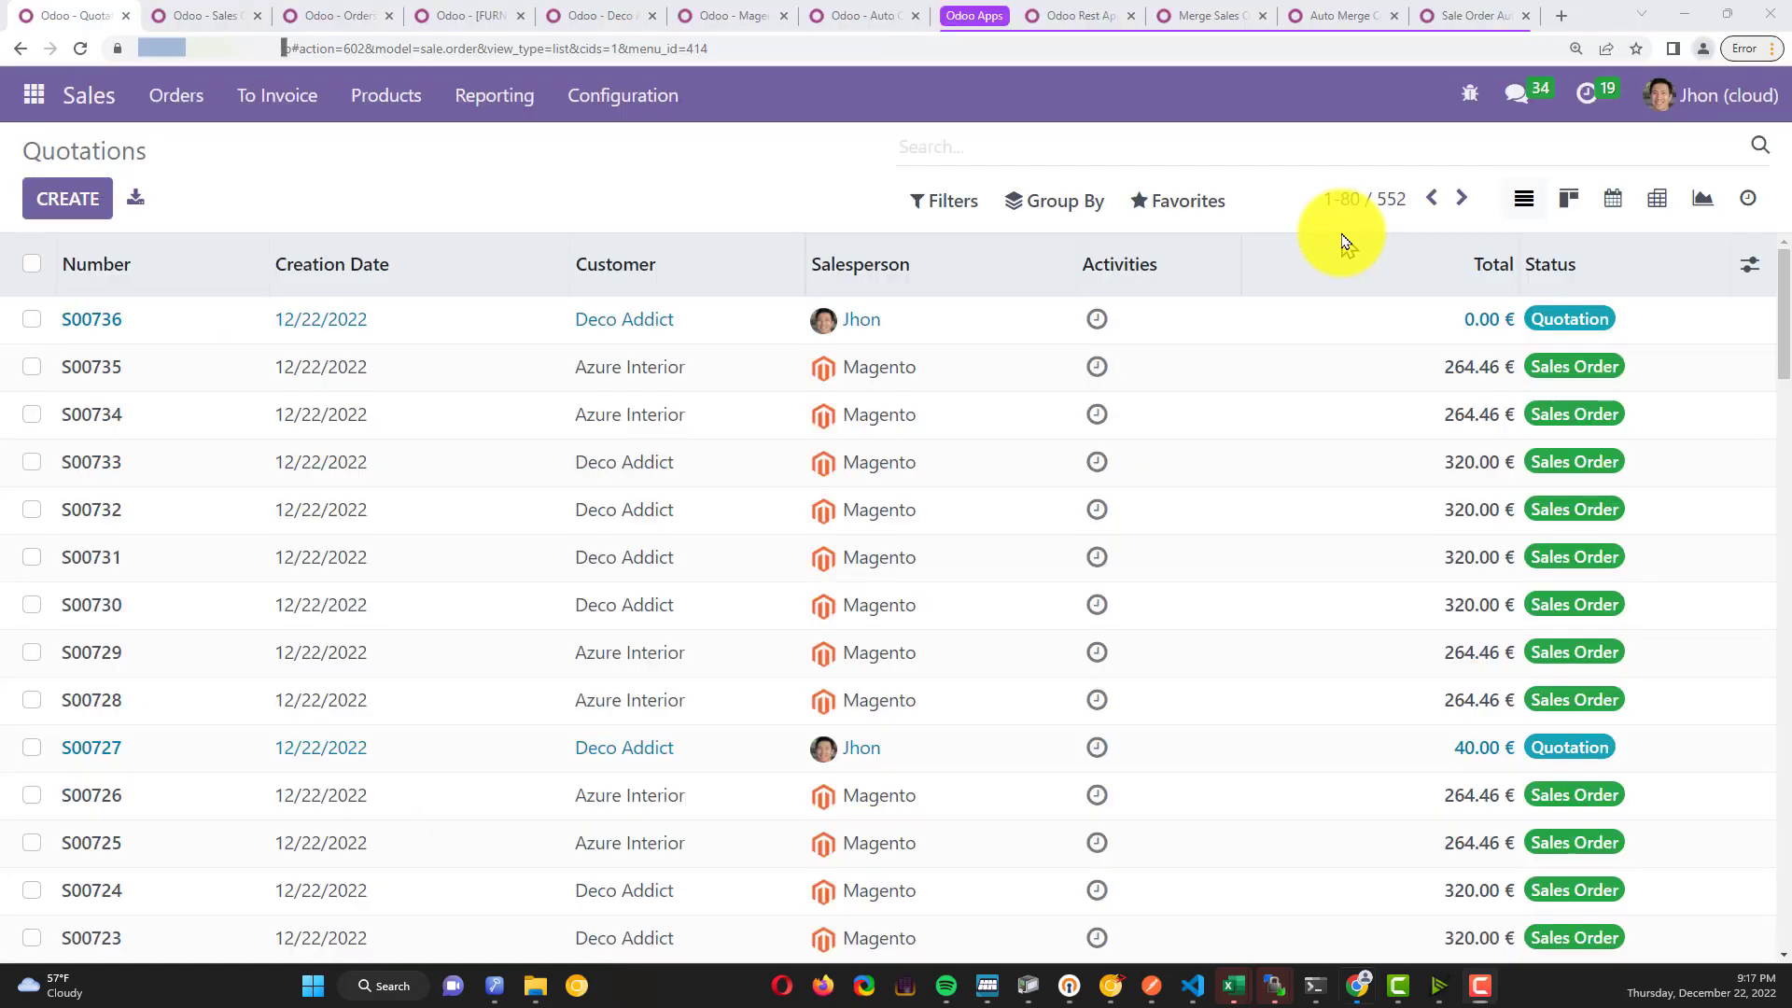
{"action": "left_click", "coordinate": [84, 54]}
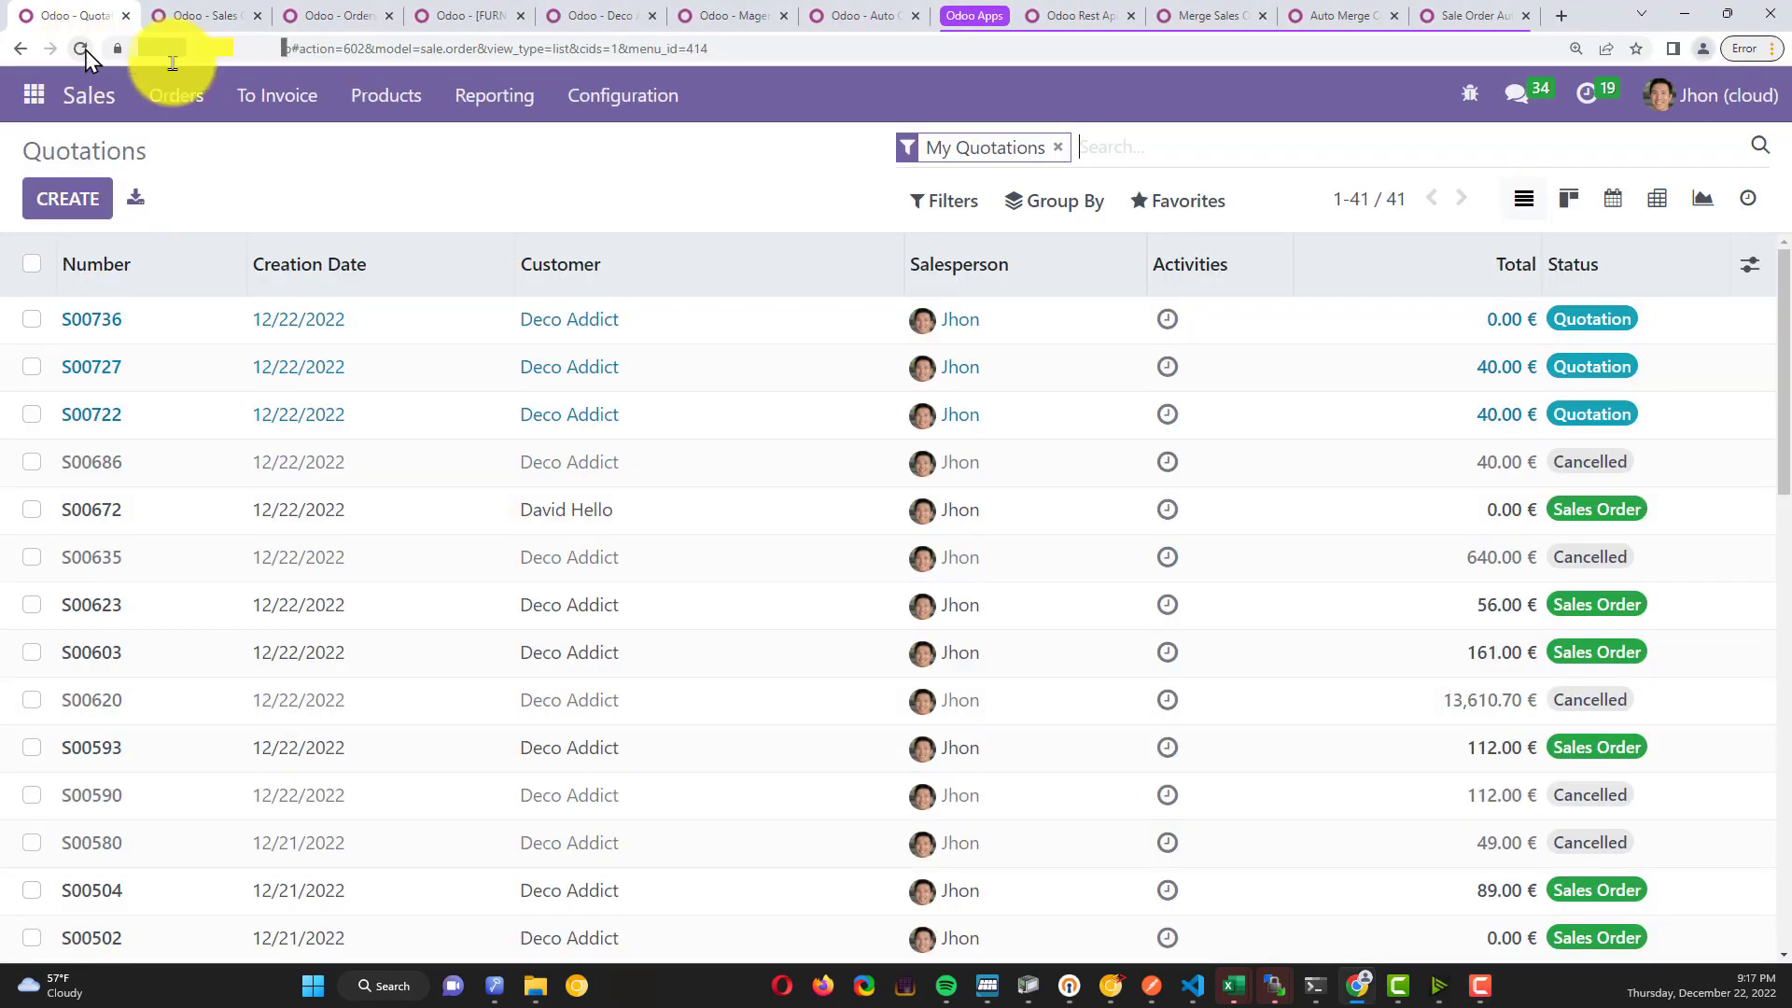
{"action": "left_click", "coordinate": [1061, 148]}
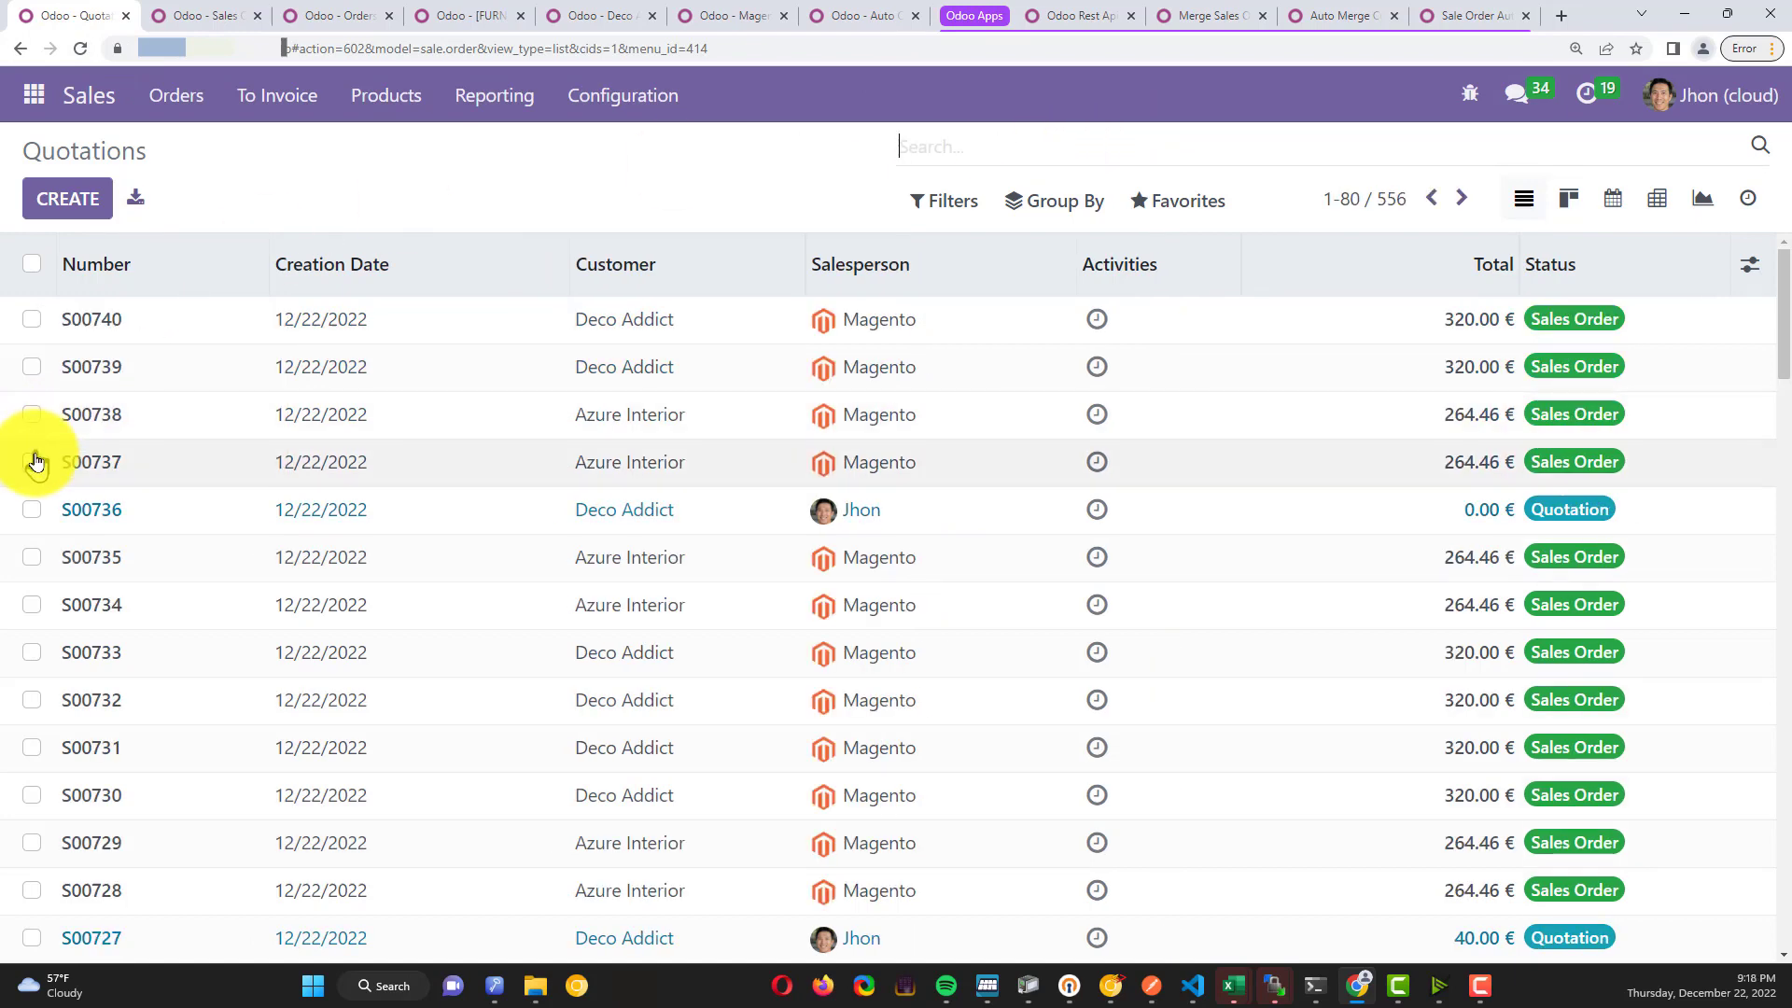
{"action": "left_click", "coordinate": [32, 459]}
{"action": "left_click", "coordinate": [31, 412]}
{"action": "left_click", "coordinate": [32, 367]}
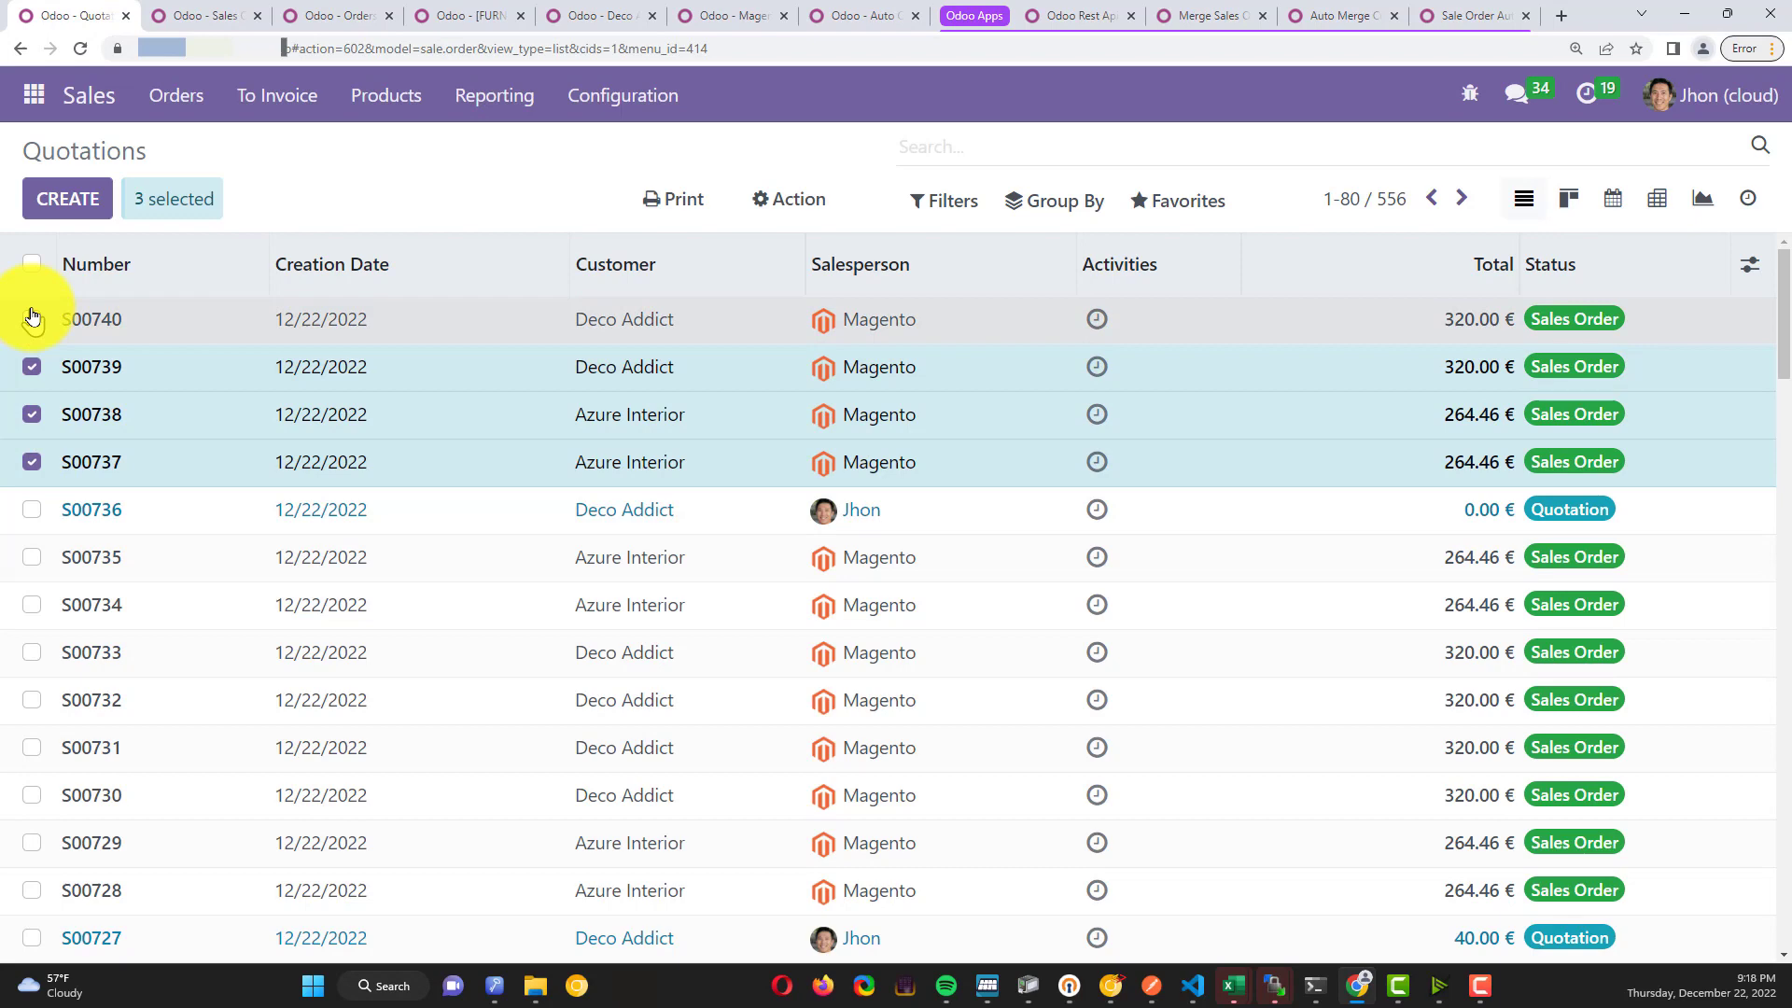
{"action": "left_click", "coordinate": [31, 319]}
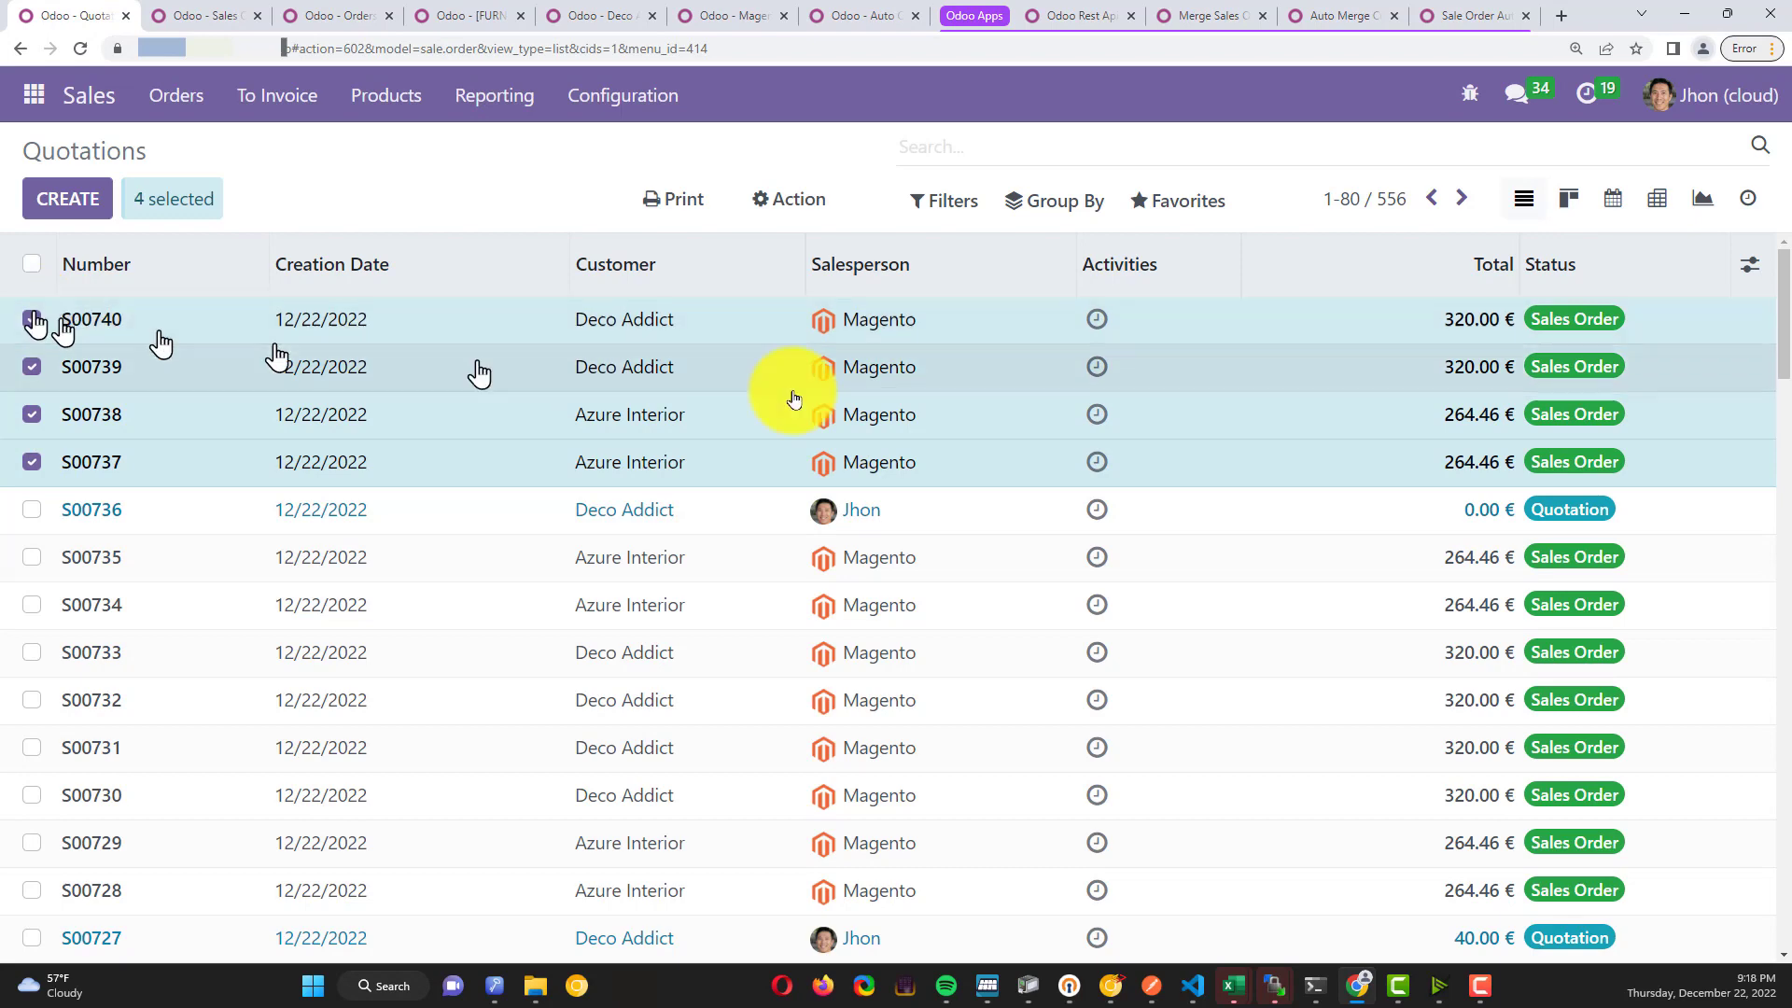
Inspect the delivery created for S00740, then start a new blank quotation
{"action": "left_click", "coordinate": [1620, 336]}
{"action": "left_click", "coordinate": [1408, 299]}
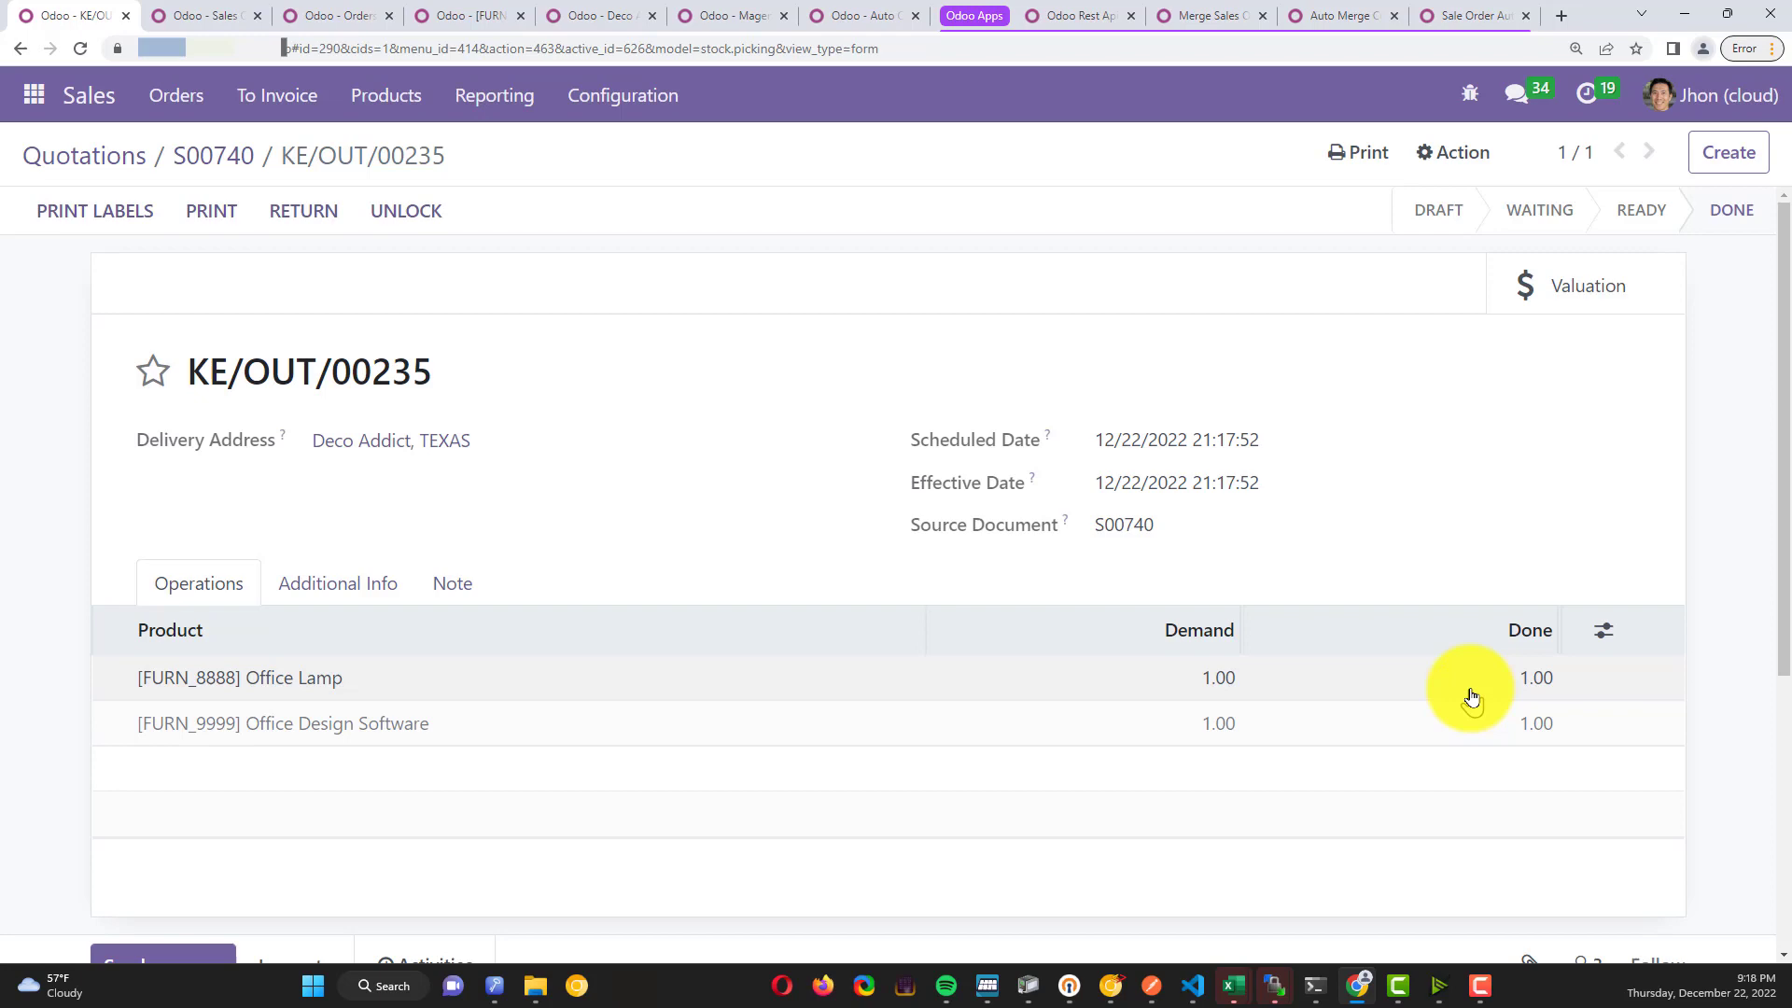
{"action": "left_click", "coordinate": [100, 159]}
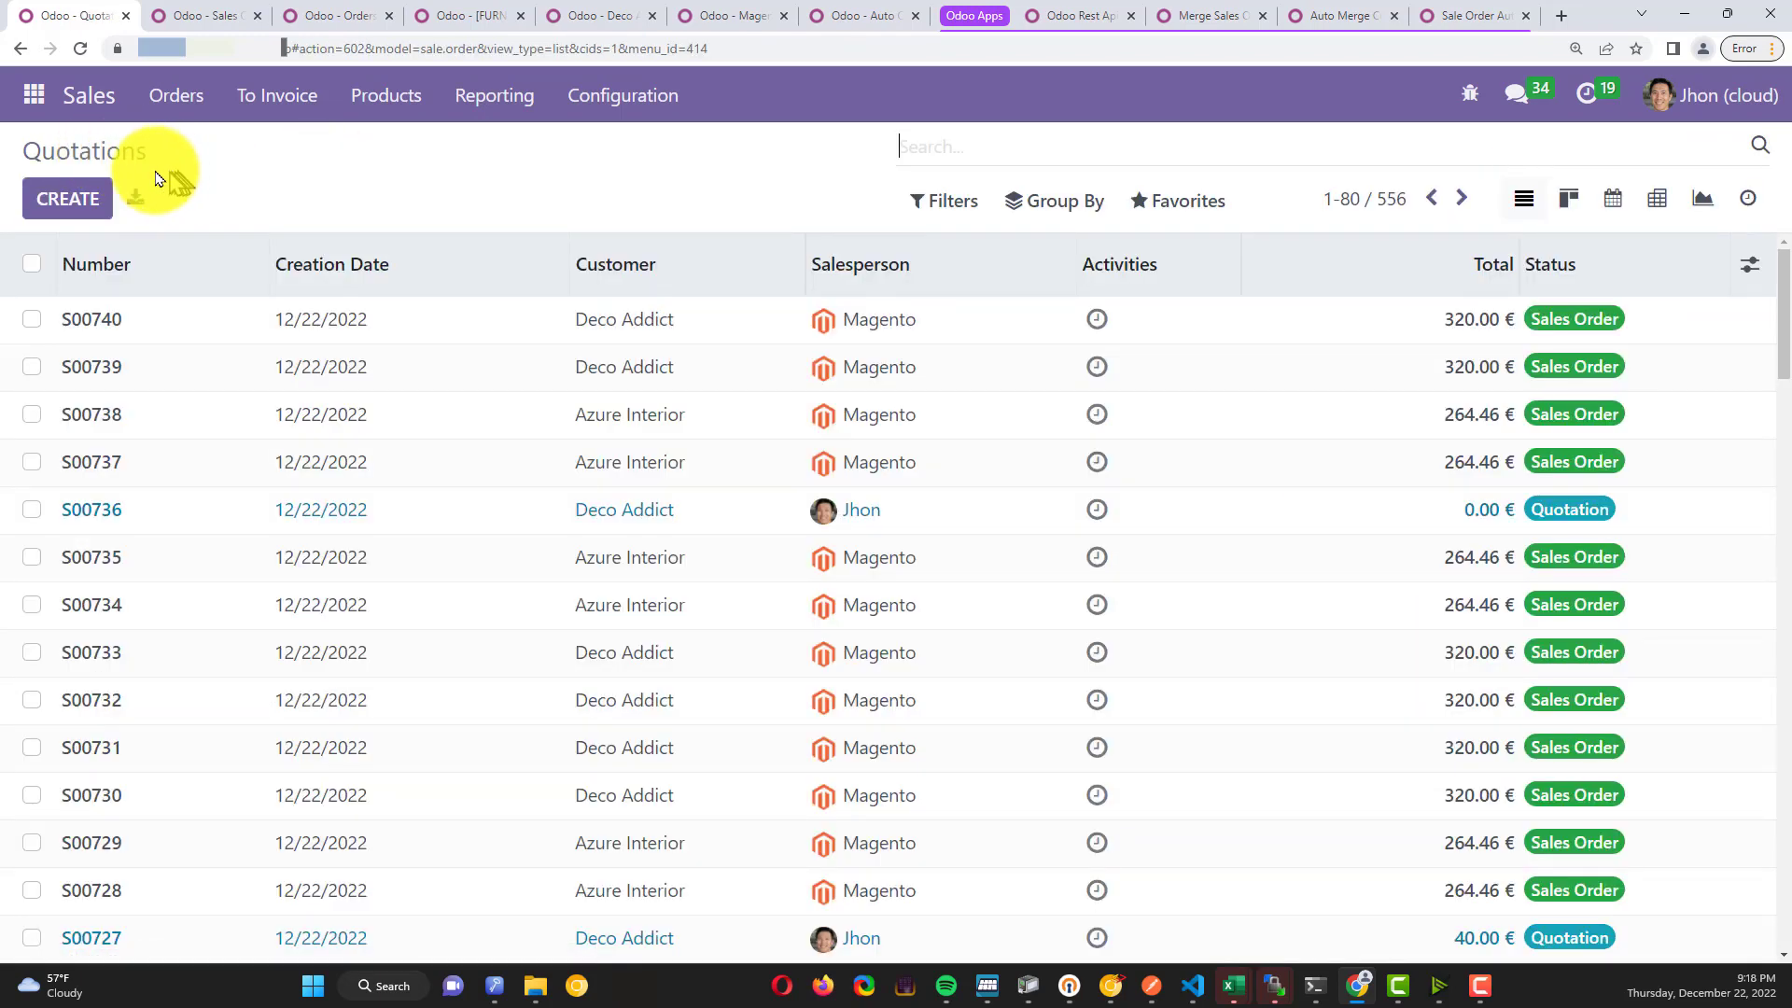
{"action": "left_click", "coordinate": [86, 212]}
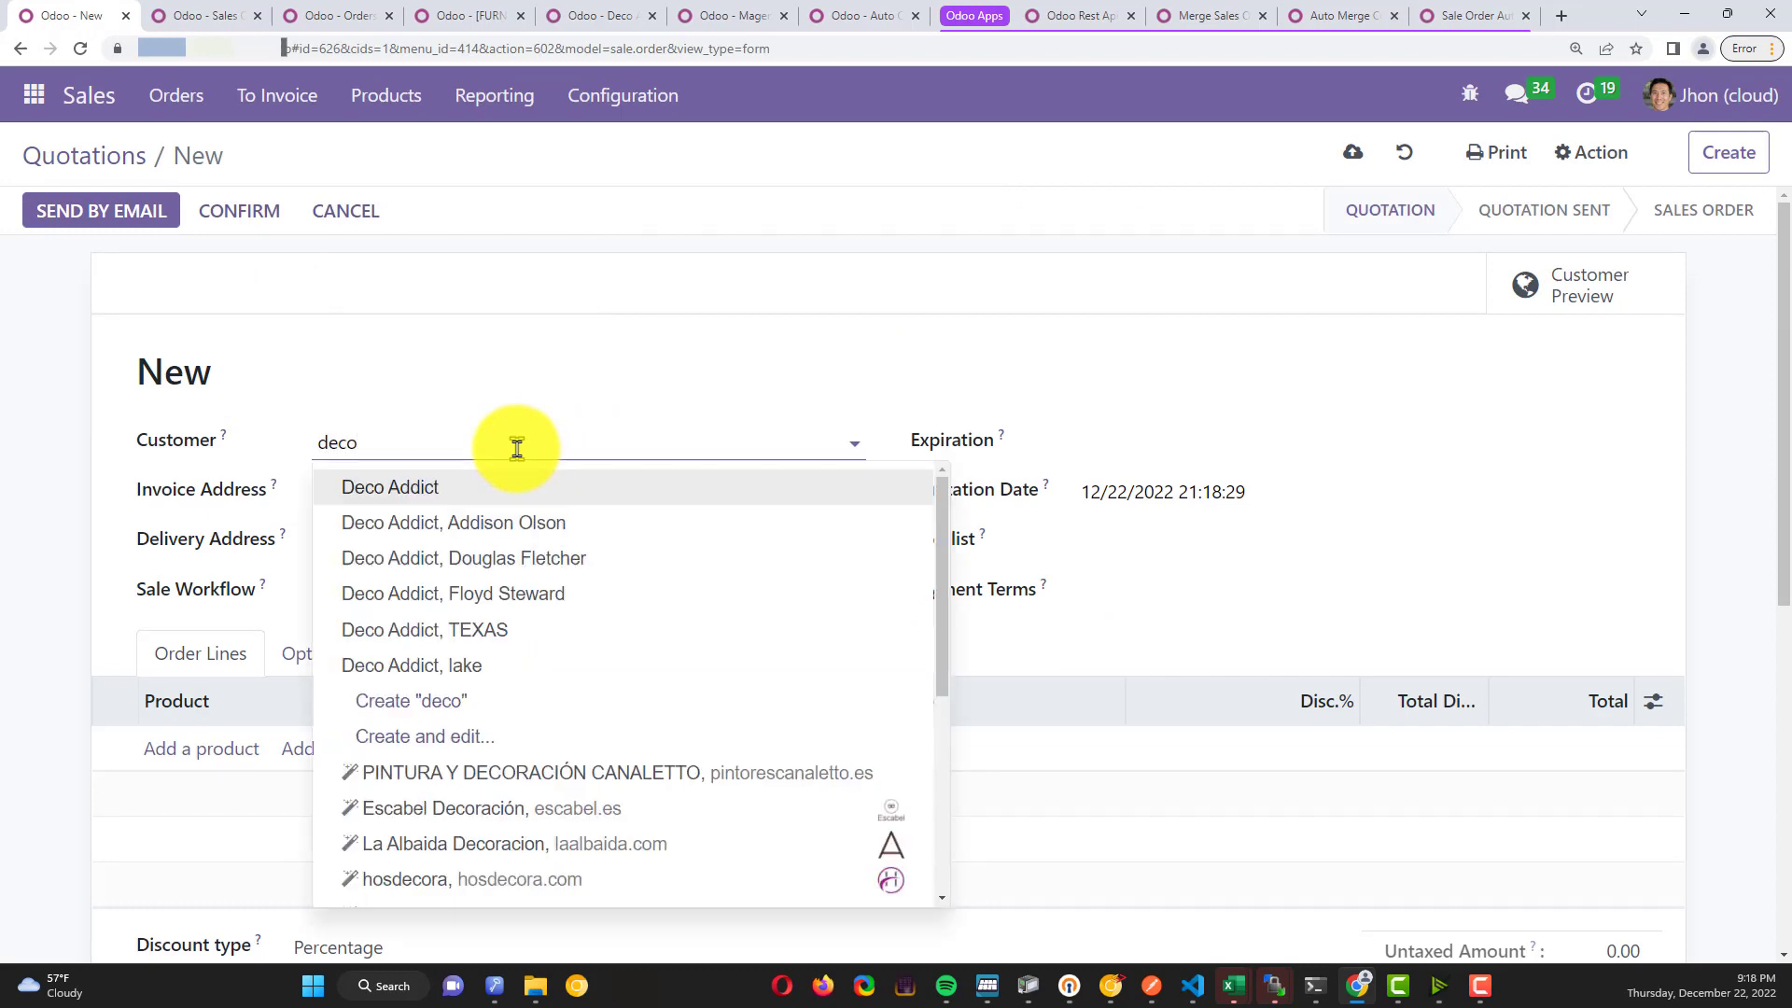
Set the new quotation's customer to Deco Addict and save it as S00741
{"action": "left_click", "coordinate": [525, 502]}
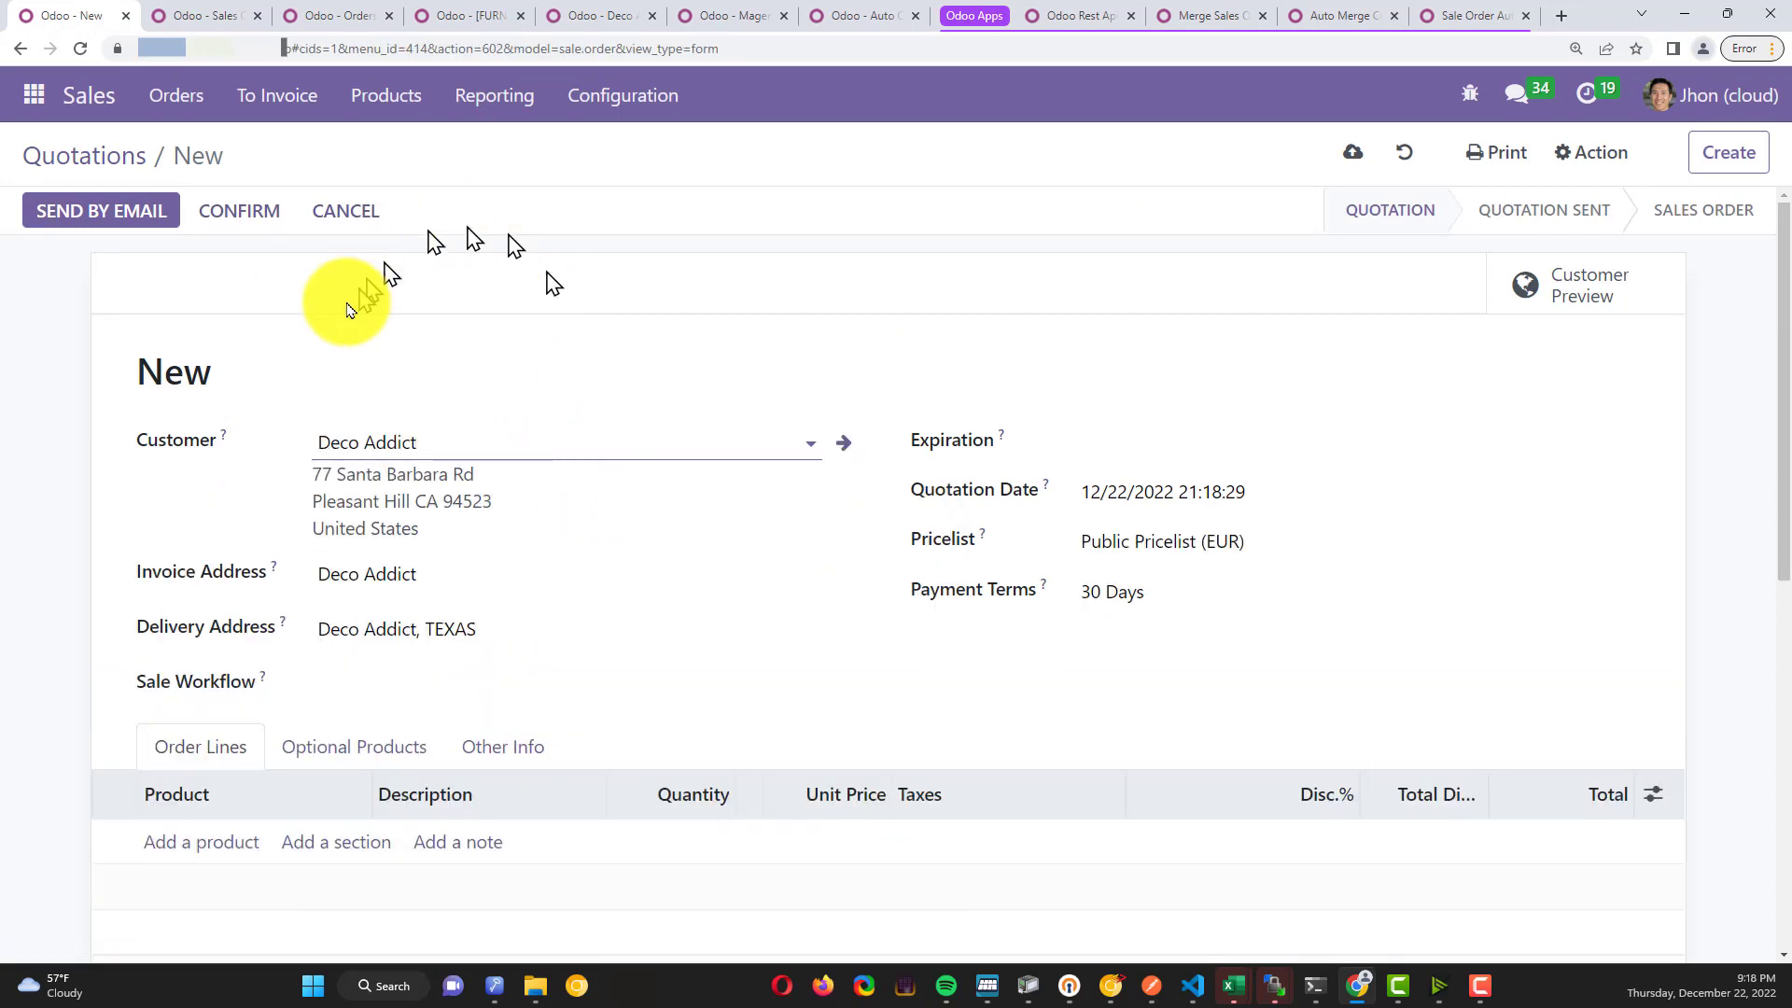
{"action": "left_click", "coordinate": [125, 171]}
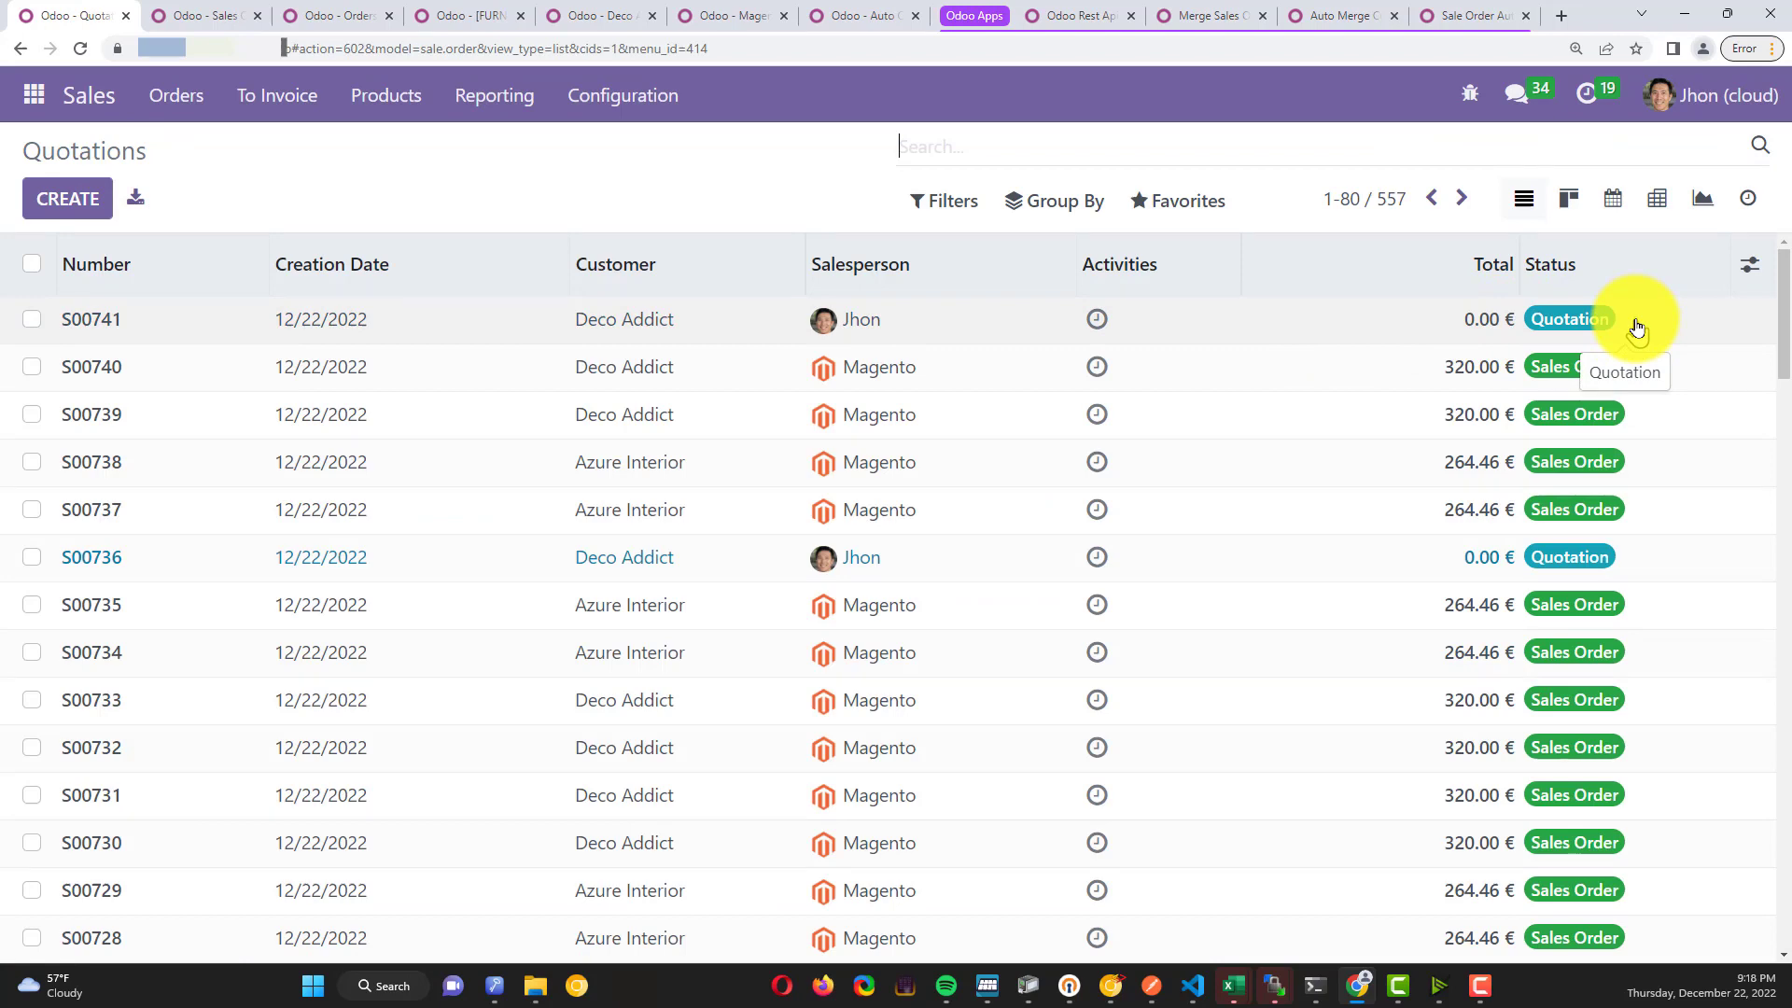
{"action": "left_click", "coordinate": [176, 316]}
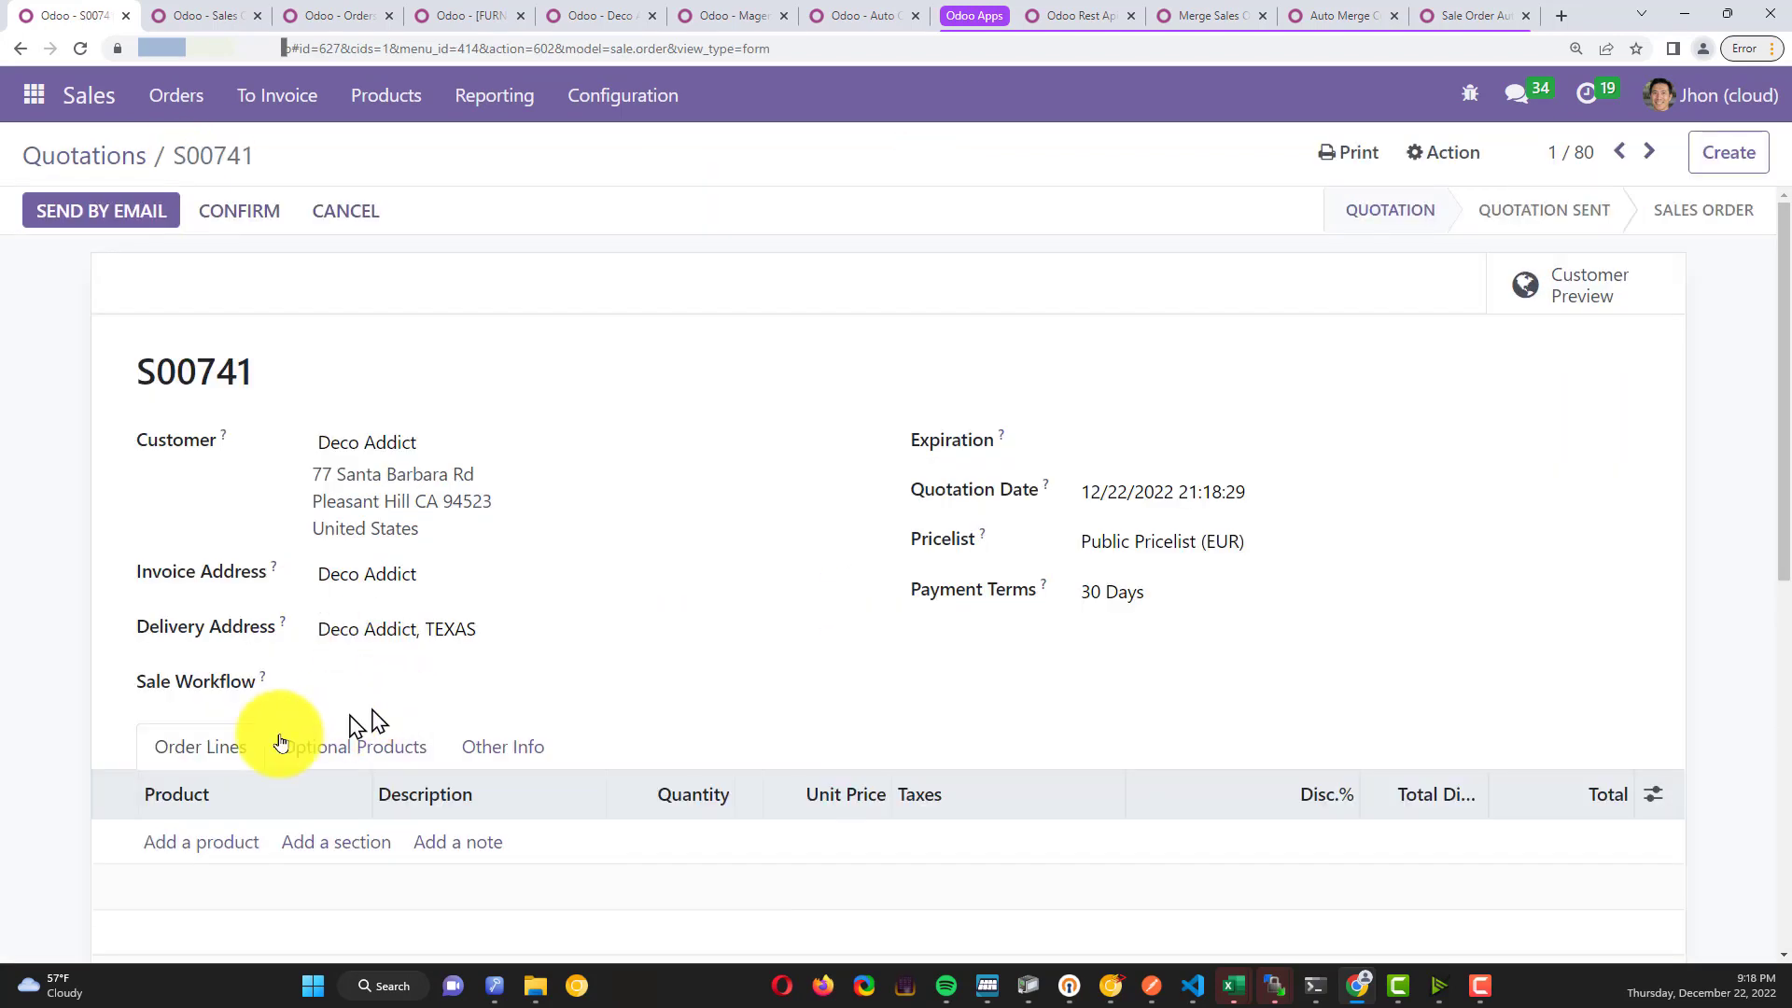
Add one Office Lamp line (40.00 €) to S00741 and return to the quotations list
{"action": "left_click", "coordinate": [224, 840]}
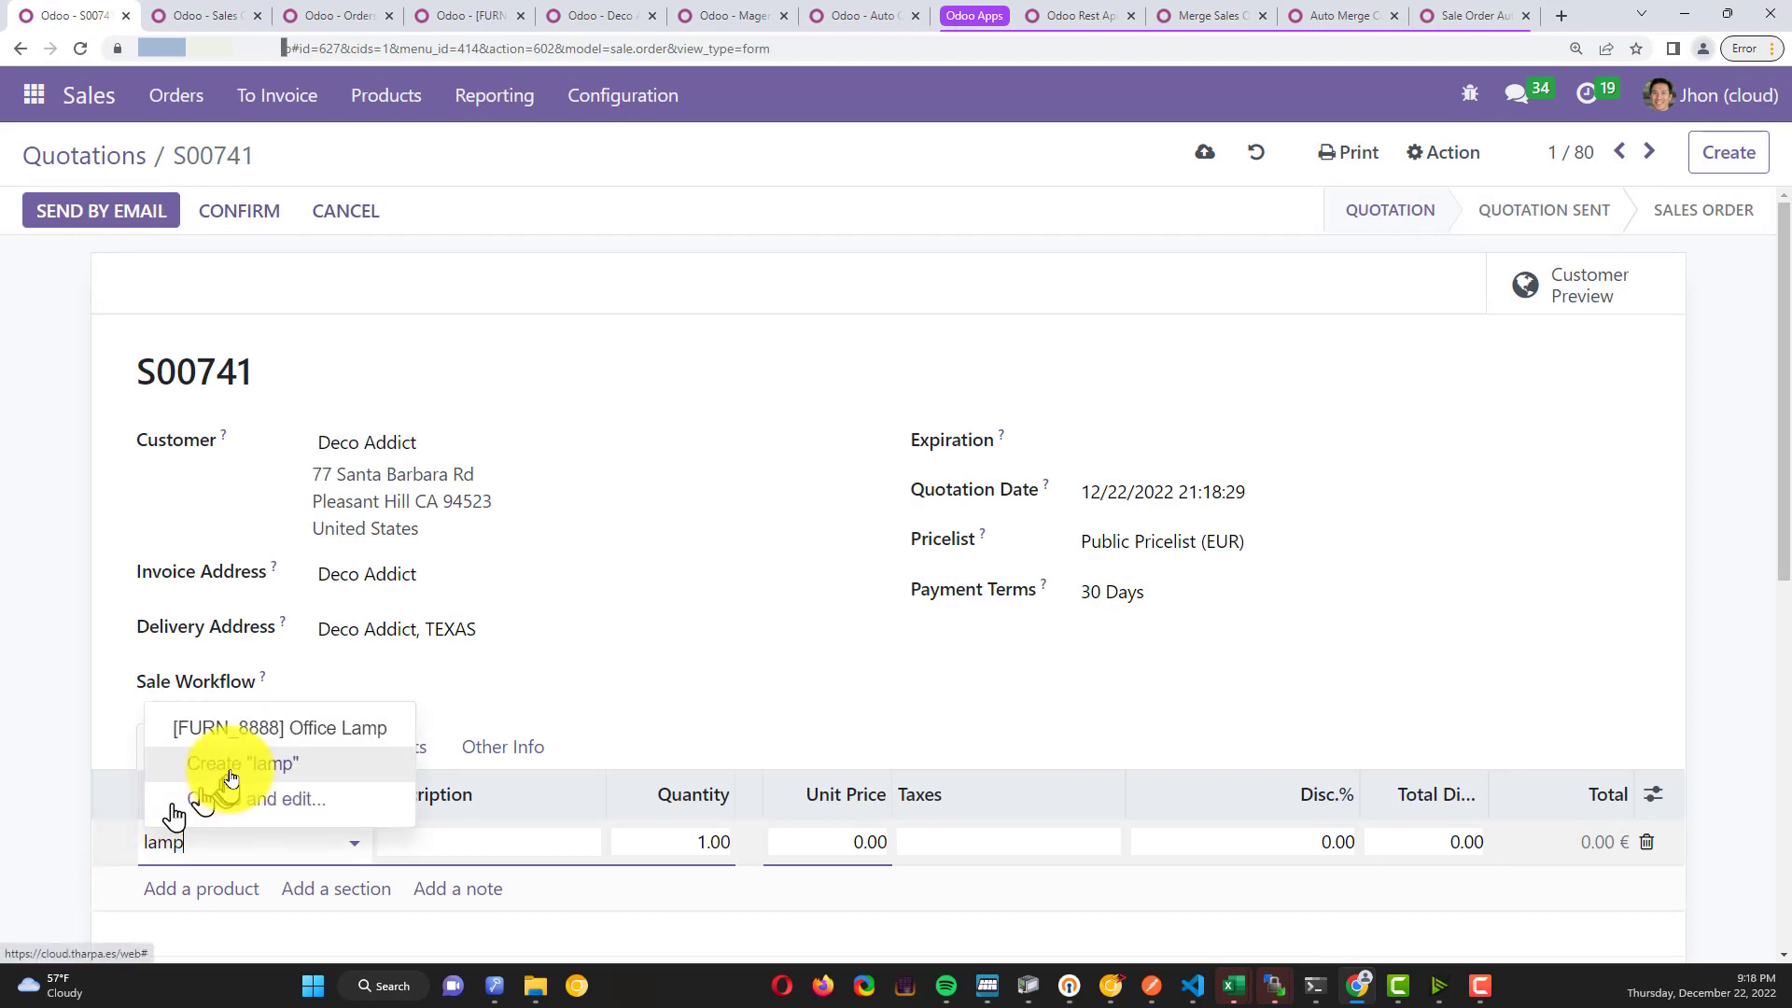
{"action": "left_click", "coordinate": [252, 728]}
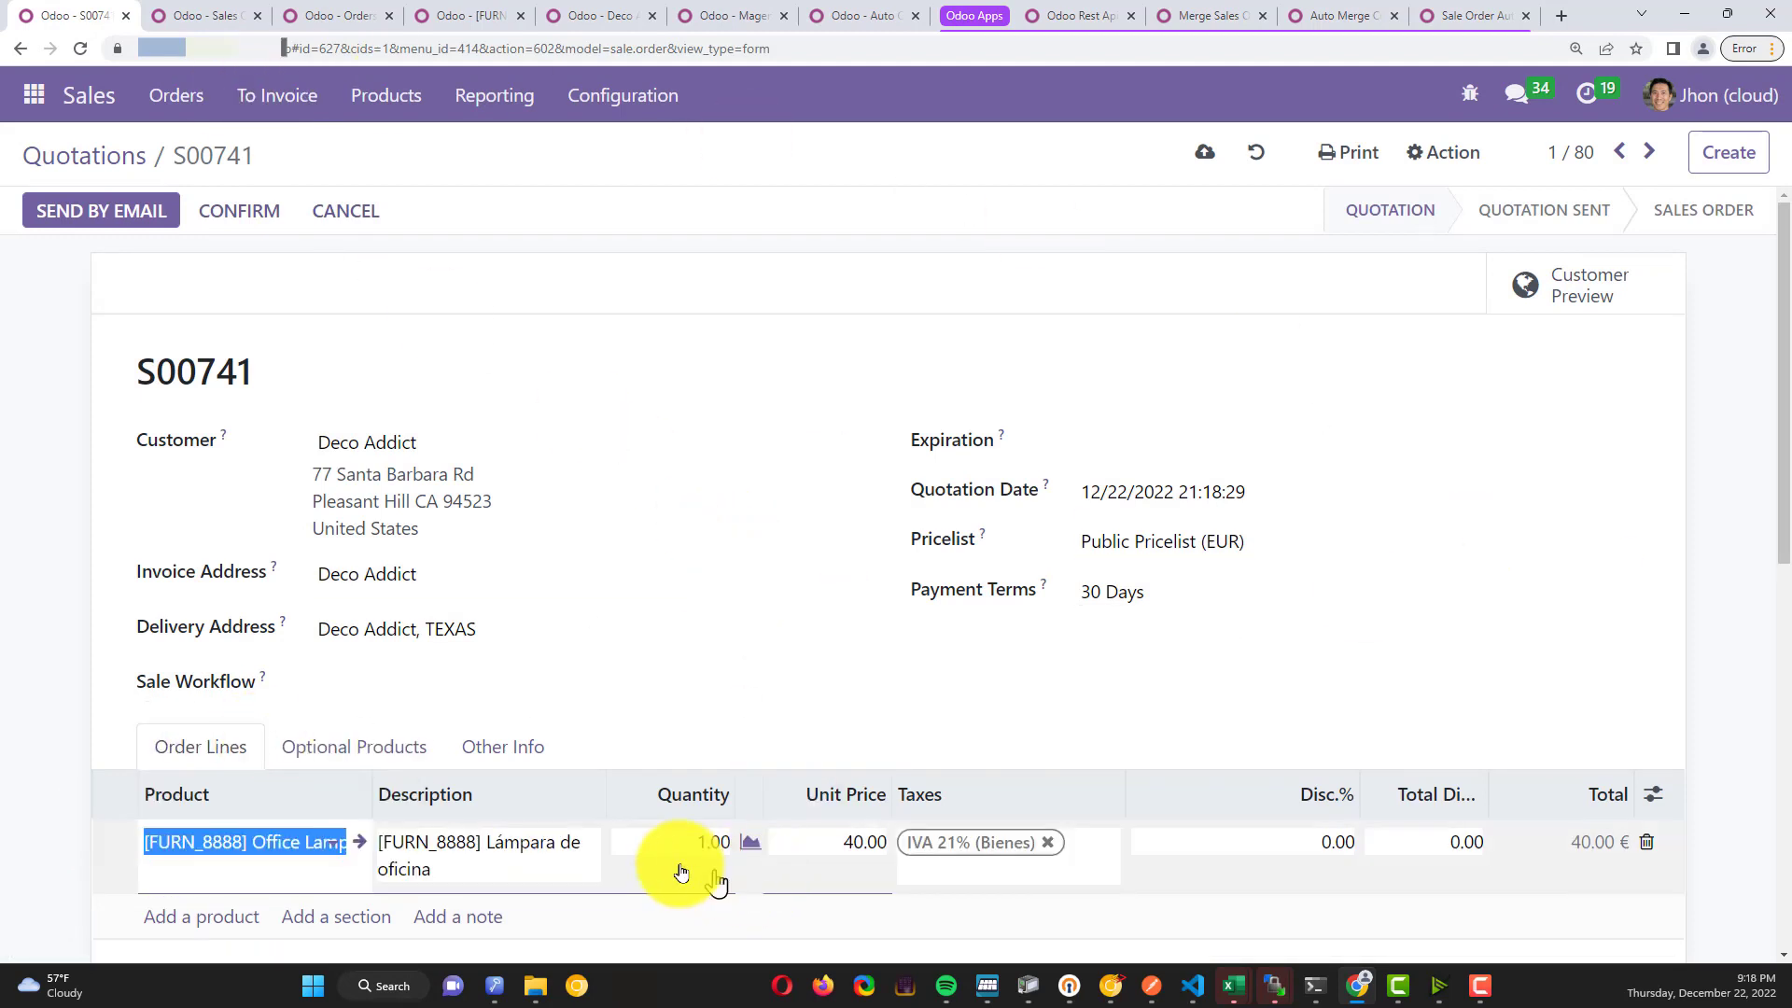
{"action": "left_click", "coordinate": [75, 160]}
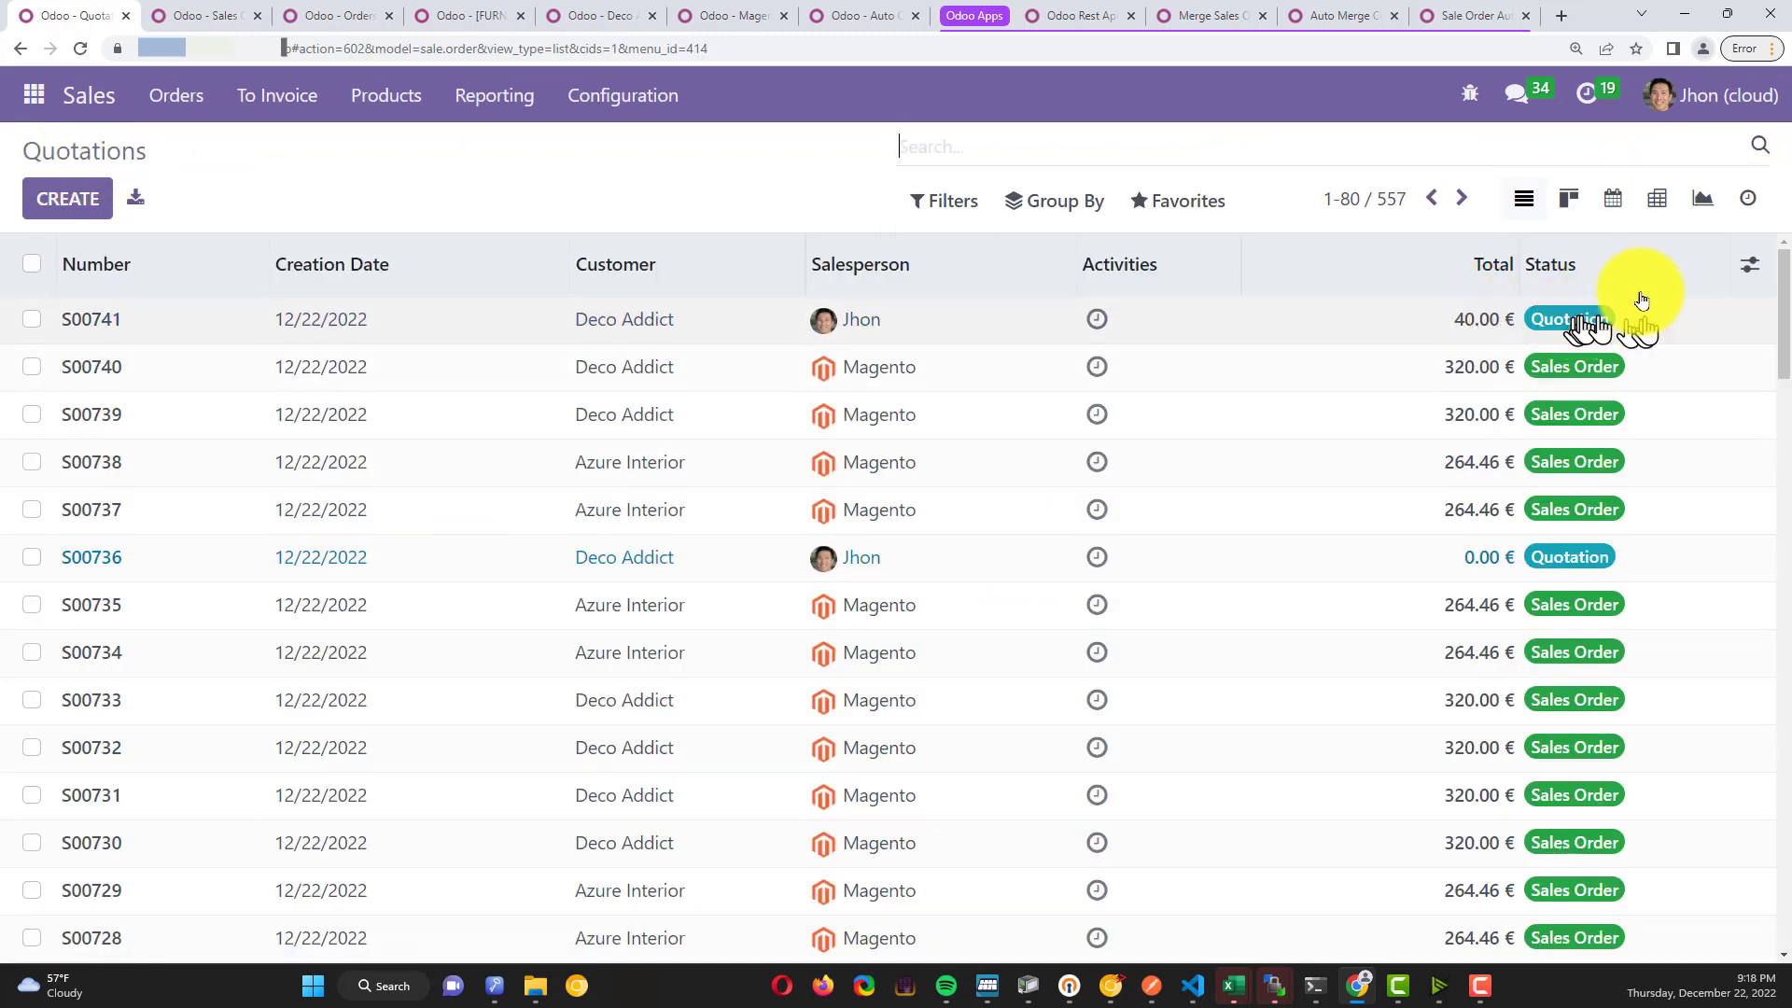
{"action": "left_click", "coordinate": [1643, 332]}
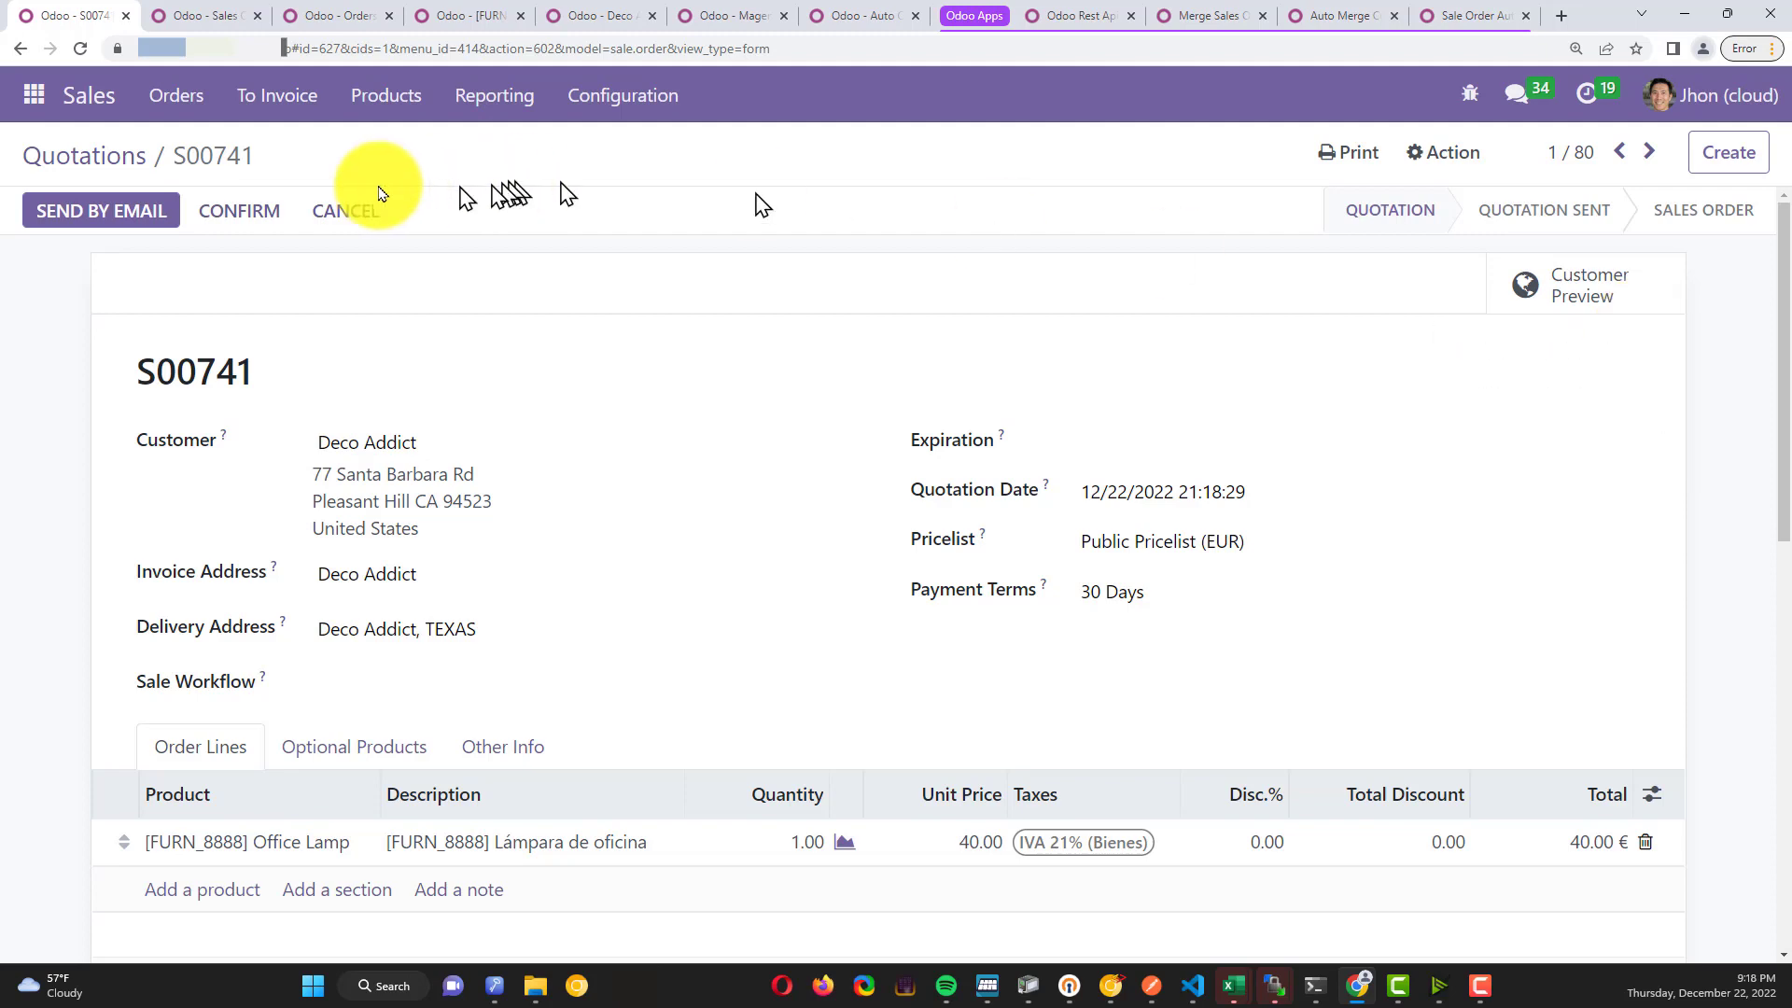
{"action": "left_click", "coordinate": [49, 160]}
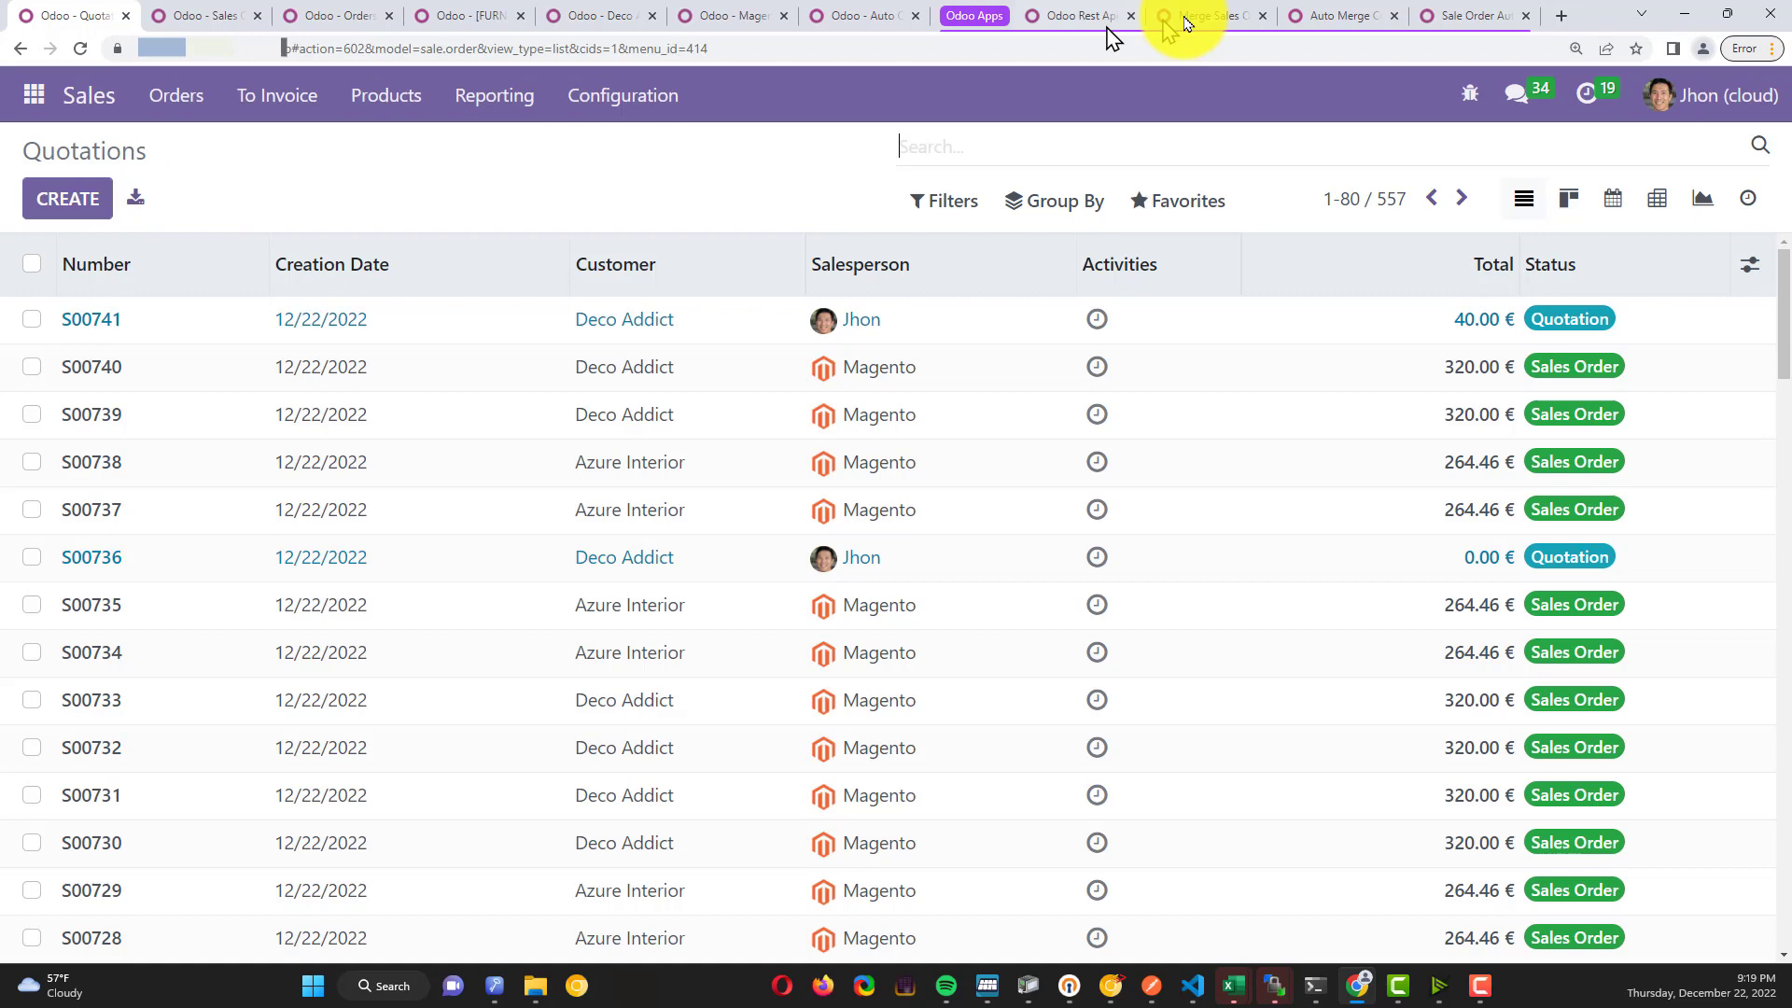
Review the Odoo Rest Api module page, then switch to the Merge Sales Orders in Odoo page
{"action": "left_click", "coordinate": [1079, 20]}
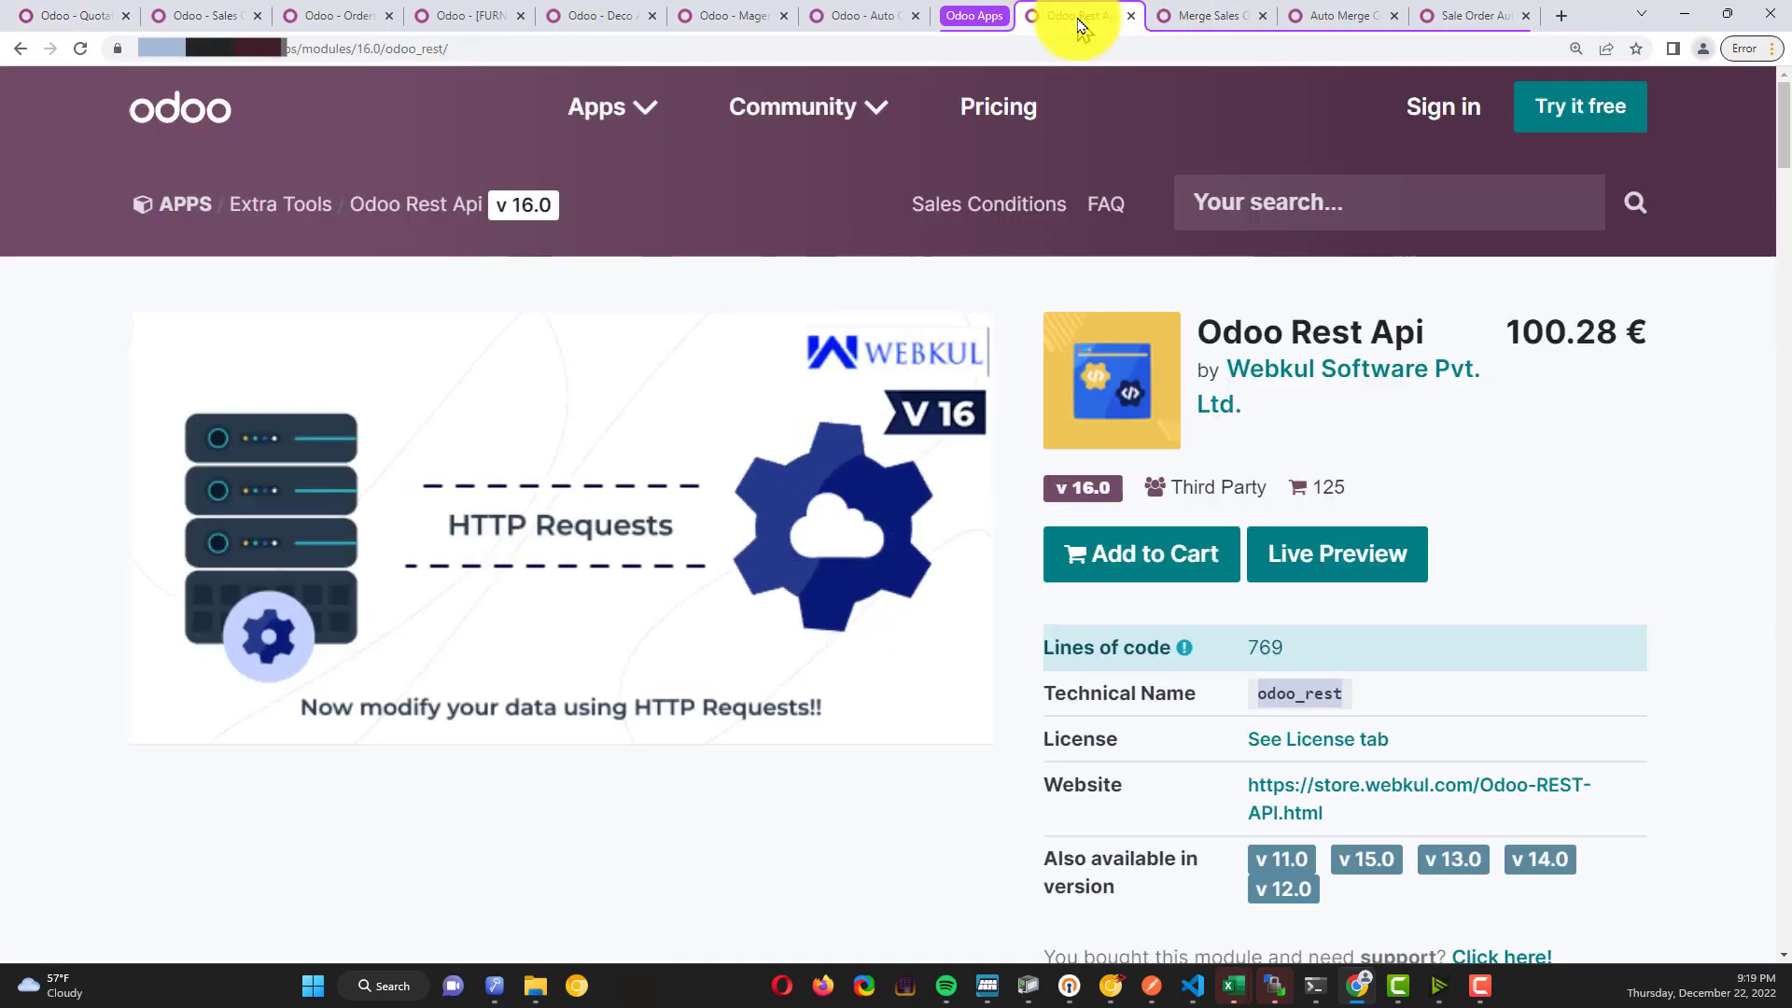
{"action": "left_click_drag", "start_coordinate": [1206, 326], "coordinate": [1464, 334]}
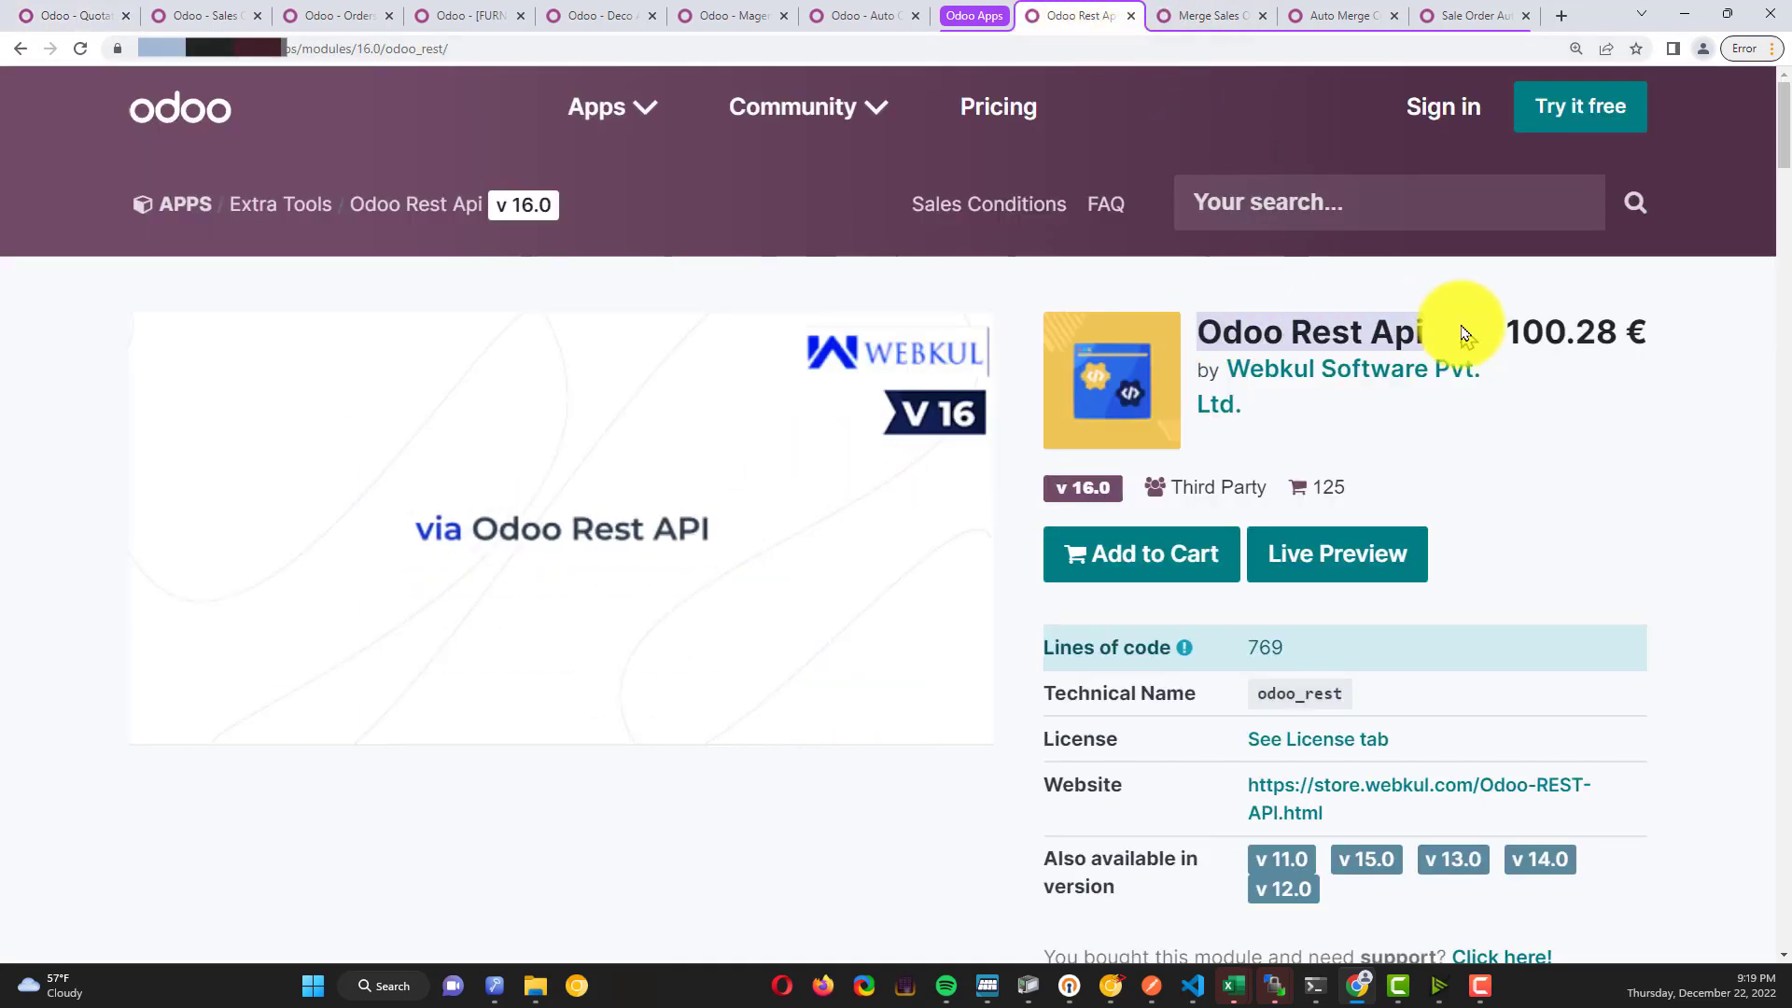
{"action": "left_click", "coordinate": [1287, 696]}
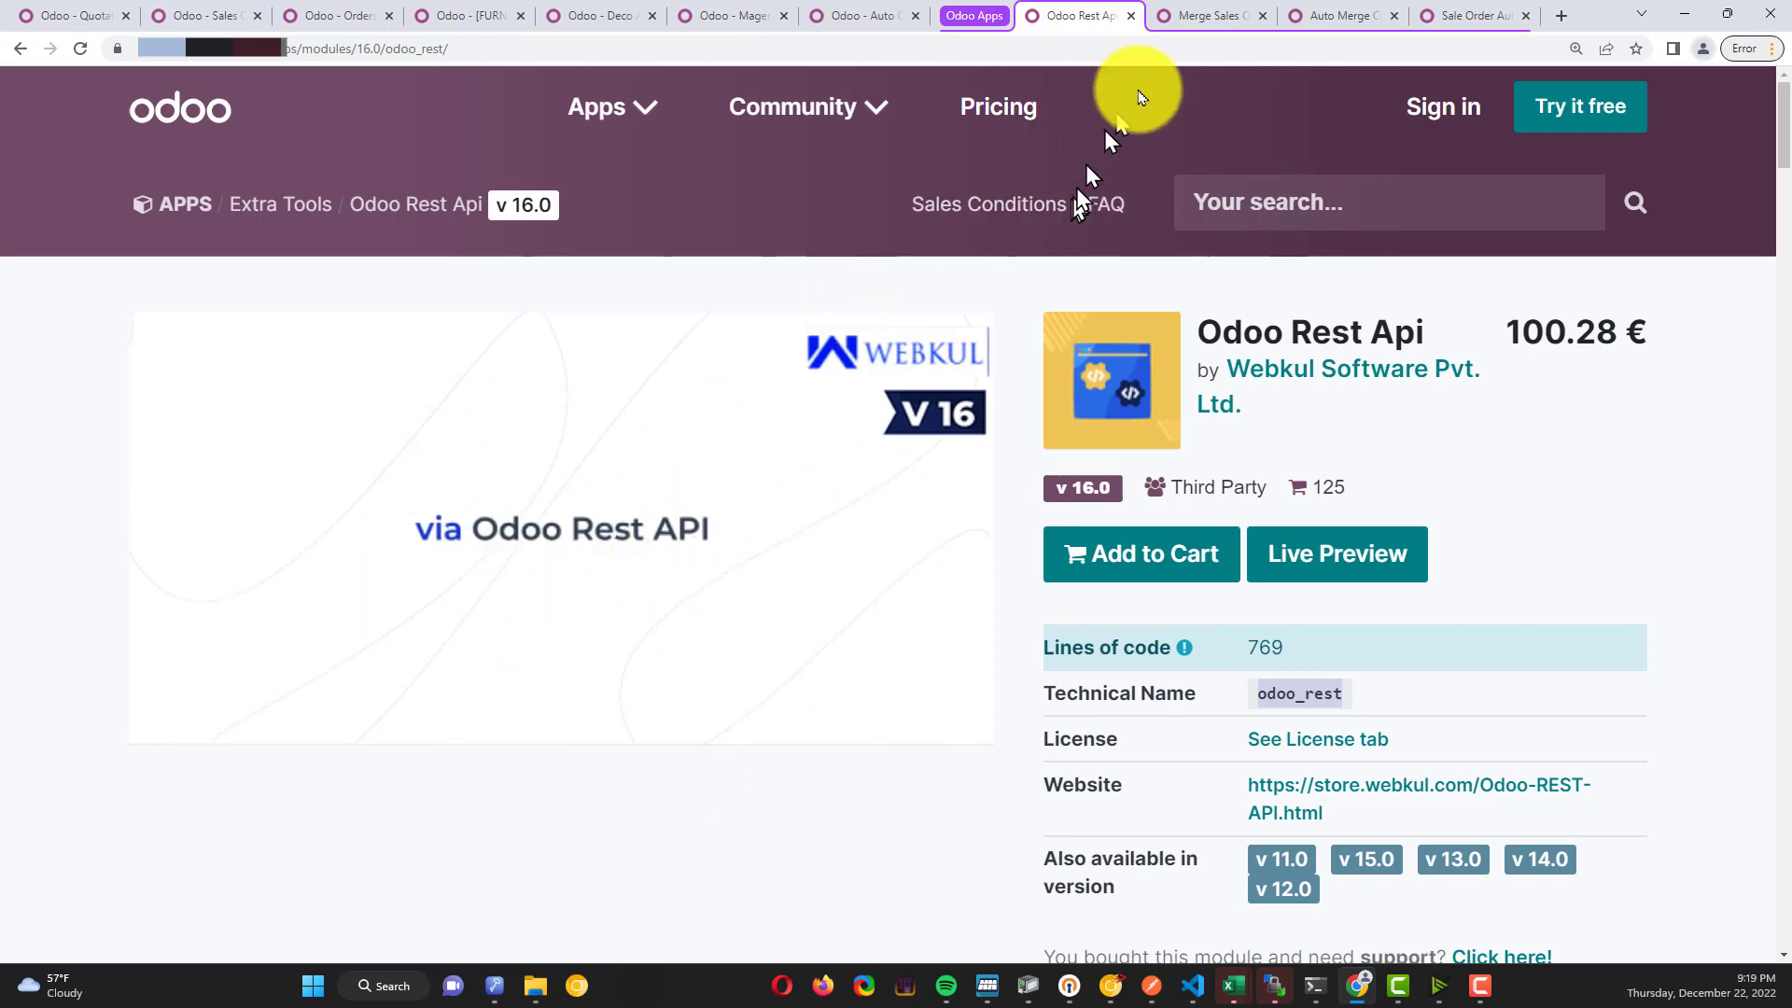
{"action": "left_click", "coordinate": [1199, 22]}
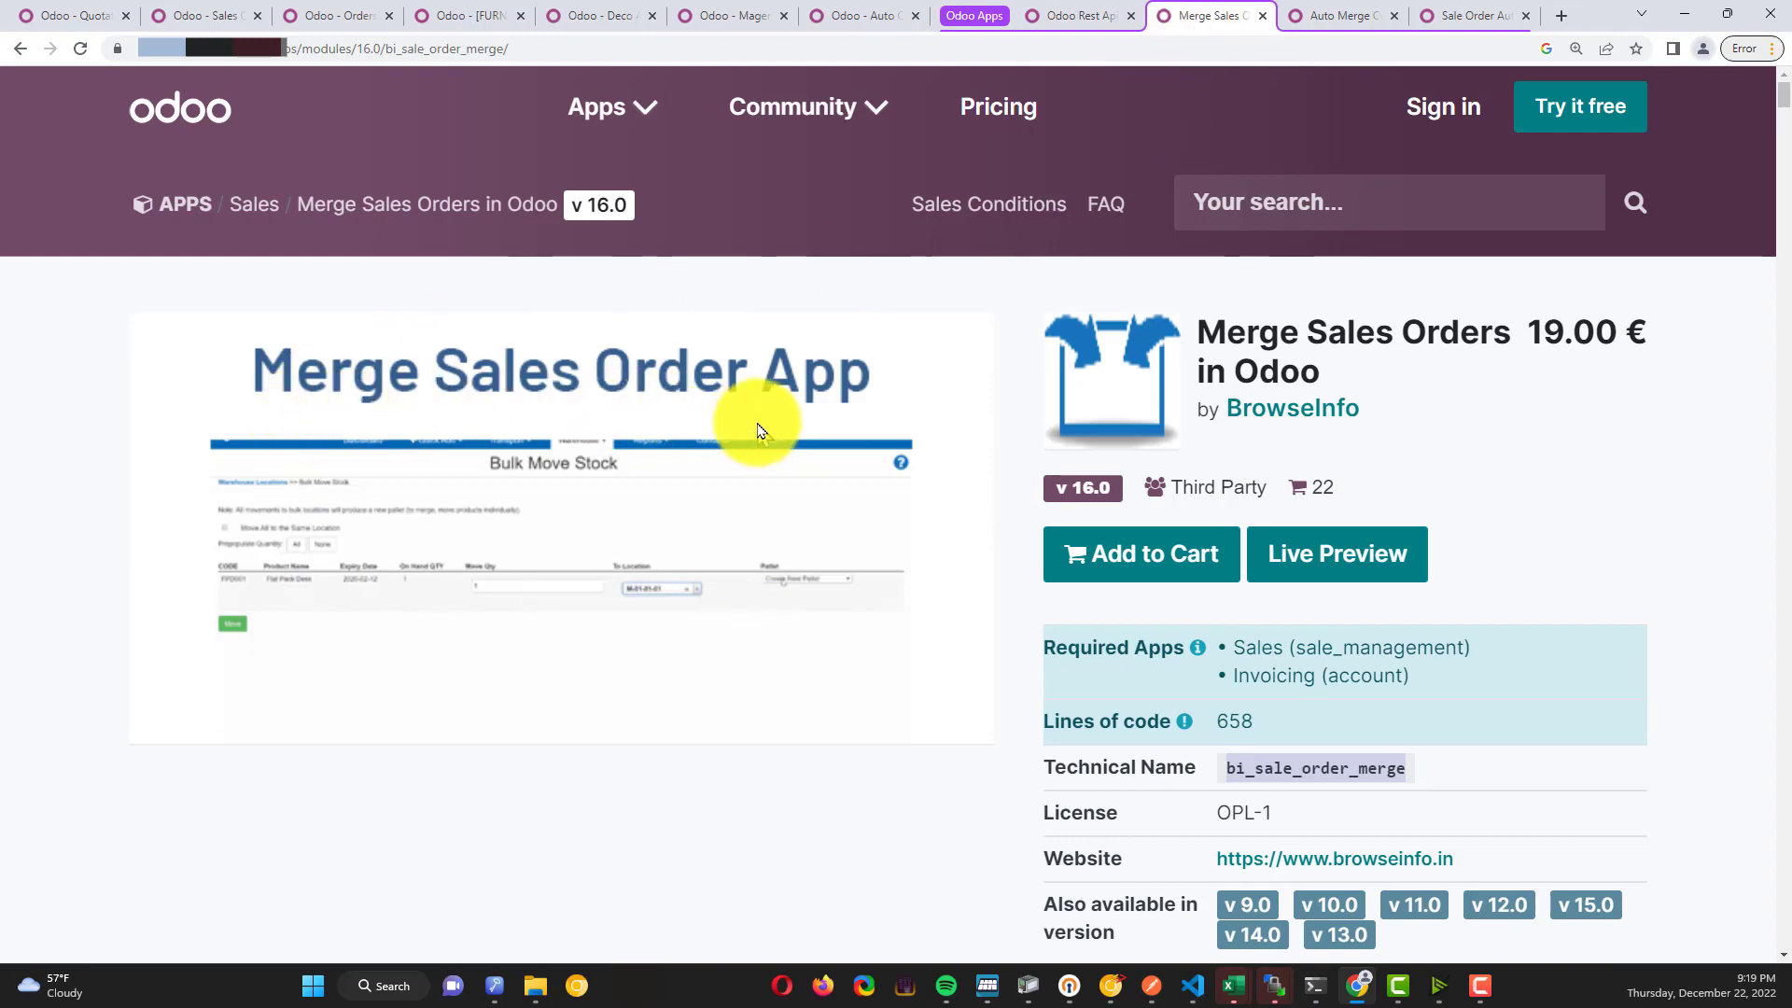
Read the Merge Sale Order Lines description, then scroll the Auto Merge Customer Invoice & Vendor Bill Lines page
{"action": "scroll", "coordinate": [762, 424], "scroll_direction": "down", "scroll_amount": 15}
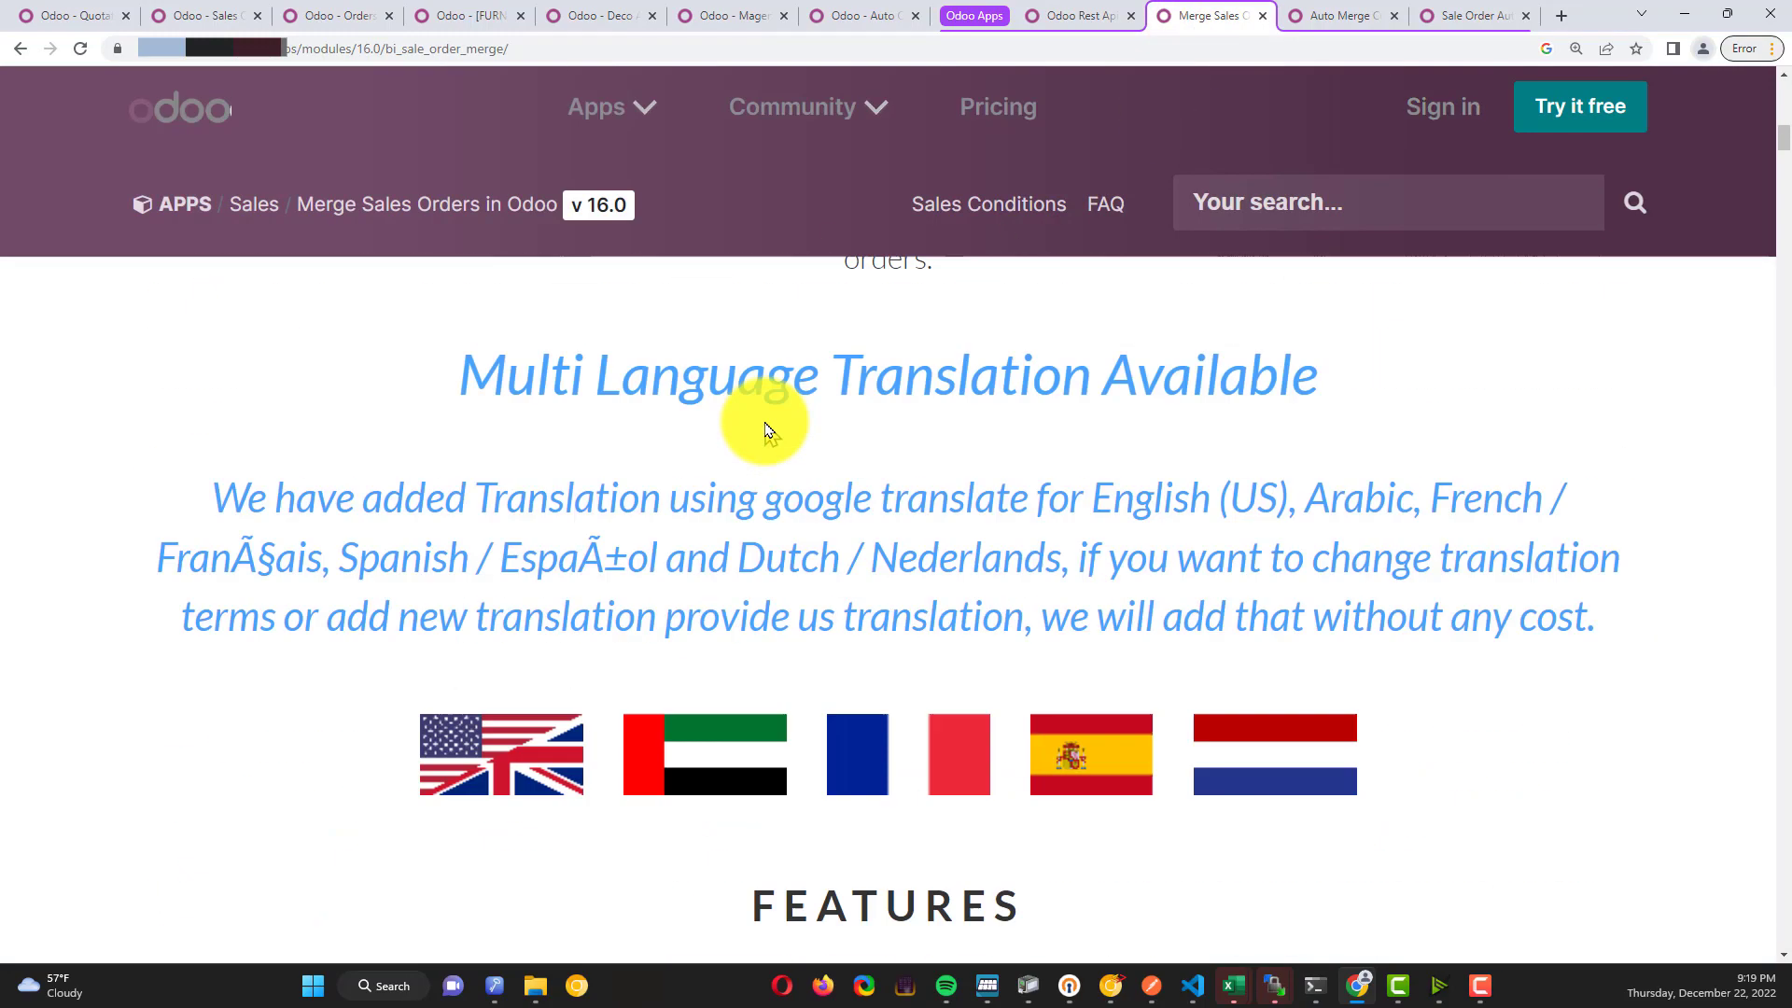
{"action": "scroll", "coordinate": [760, 420], "scroll_direction": "up", "scroll_amount": 5}
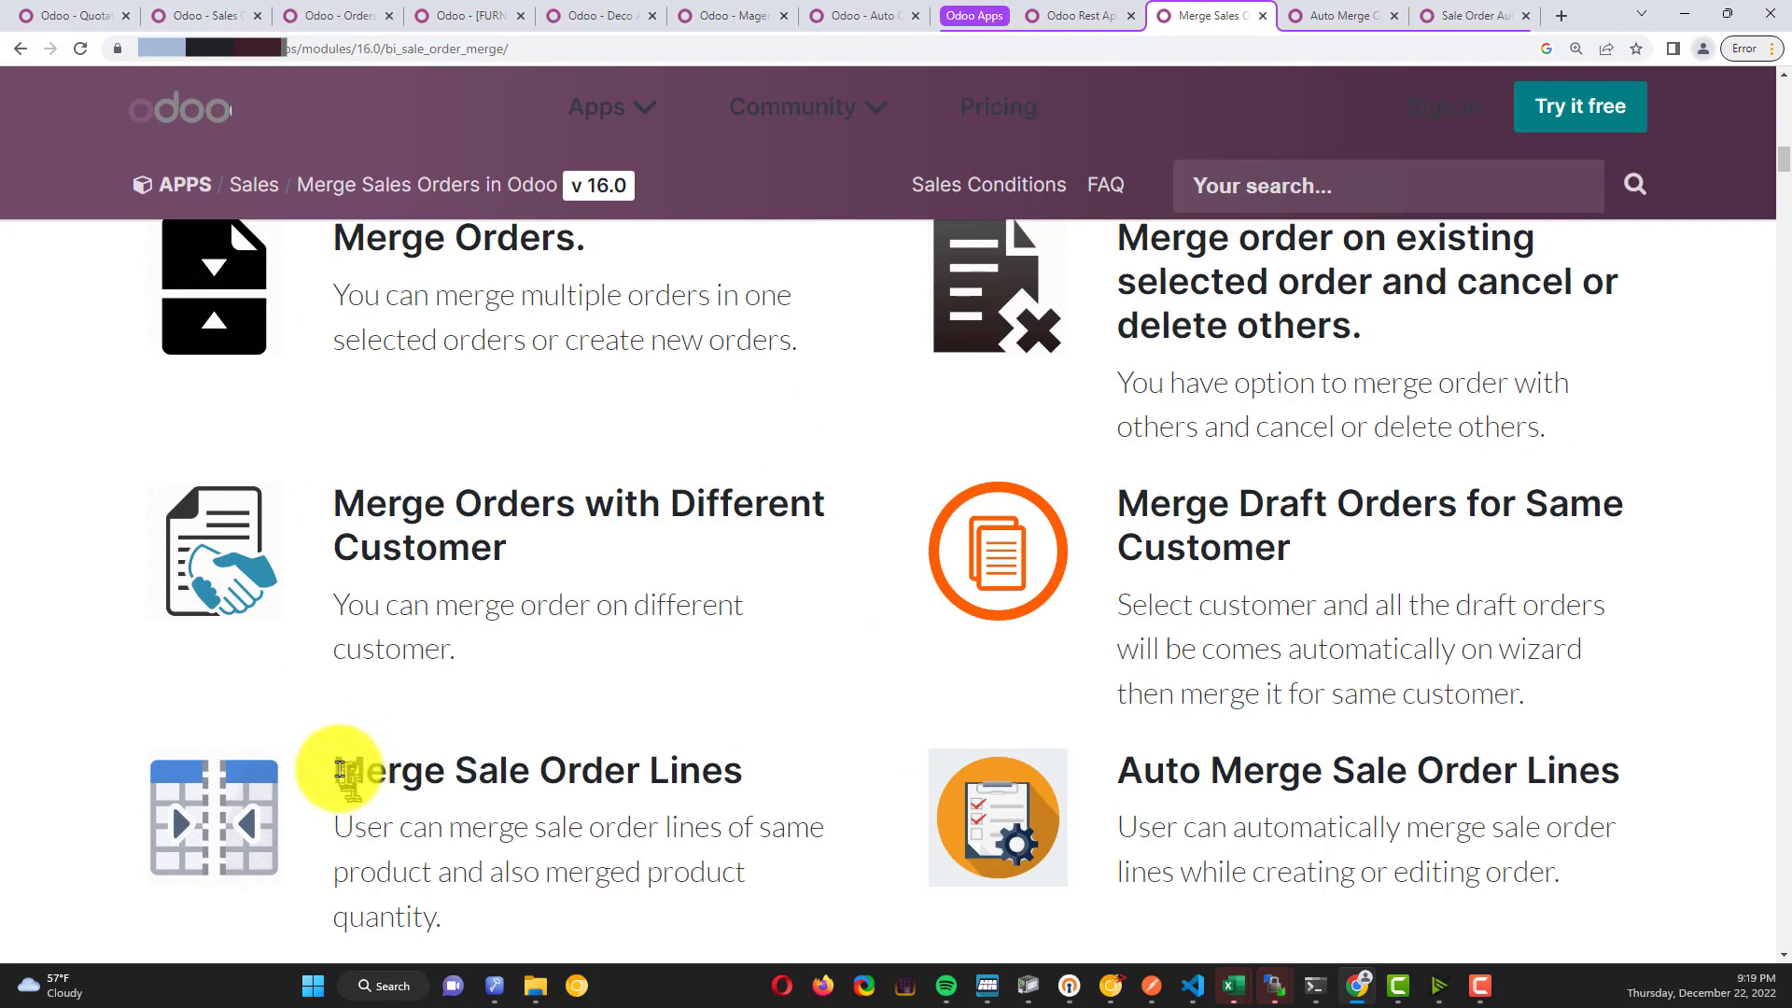
{"action": "left_click_drag", "start_coordinate": [338, 770], "coordinate": [754, 767]}
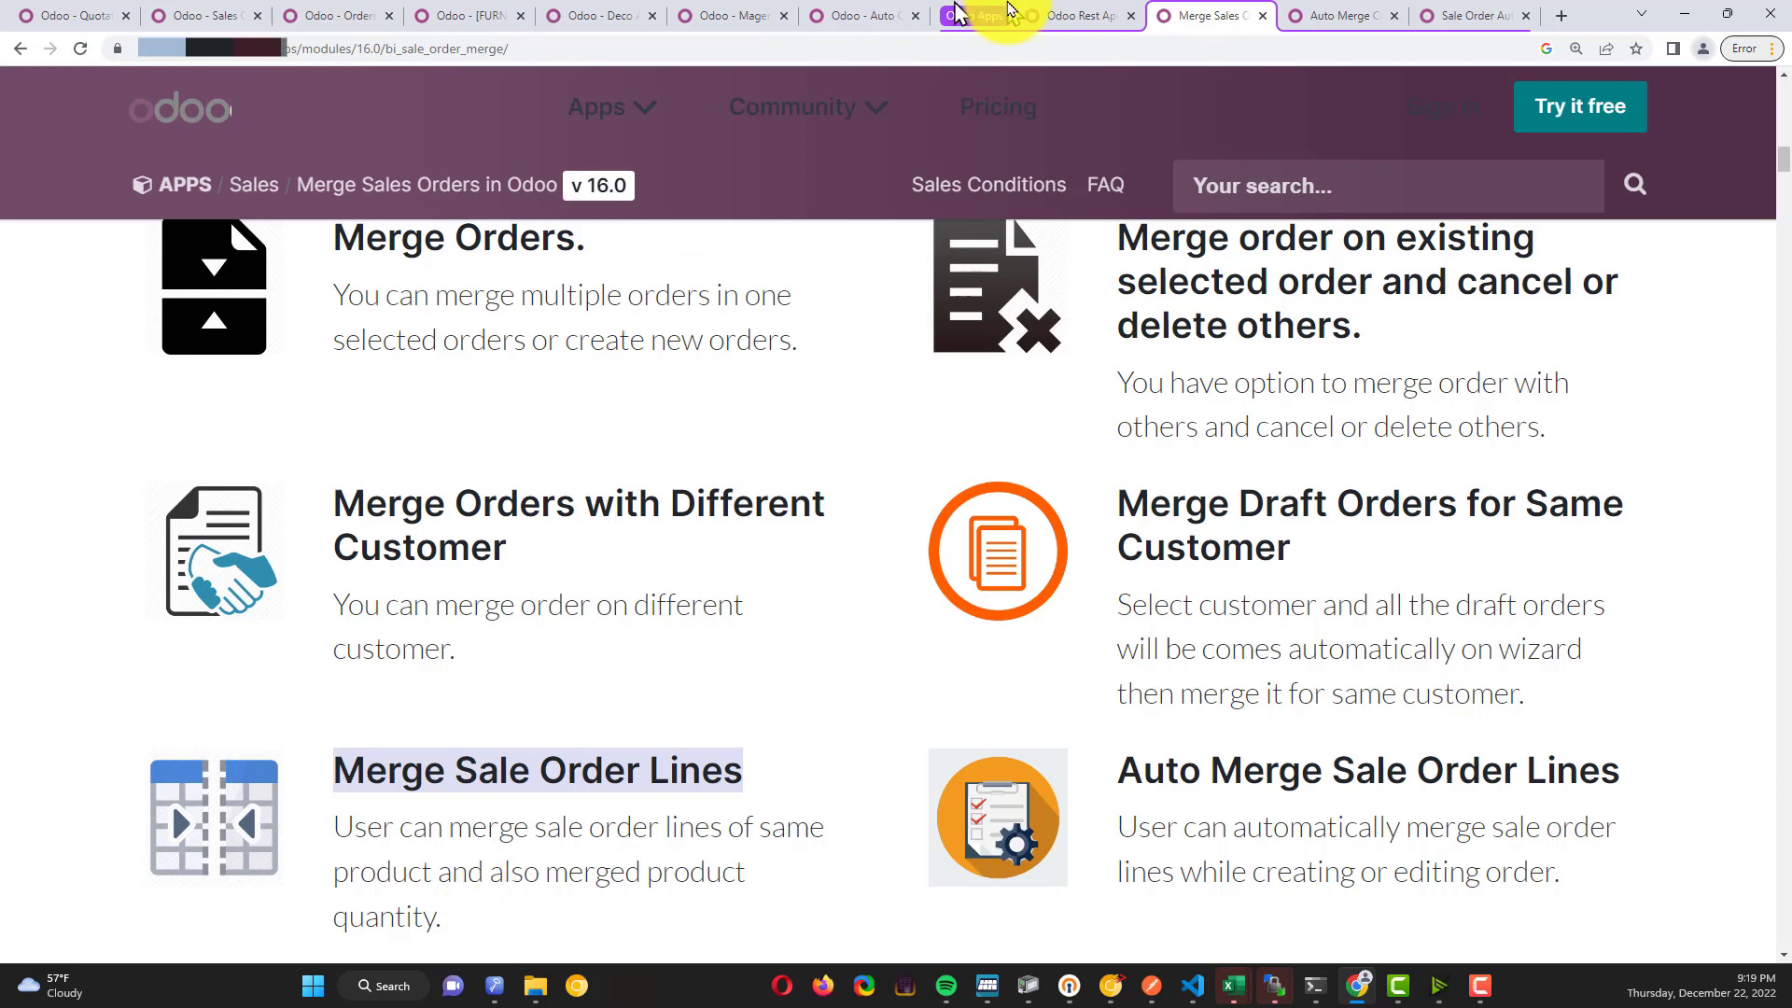
{"action": "left_click", "coordinate": [1329, 16]}
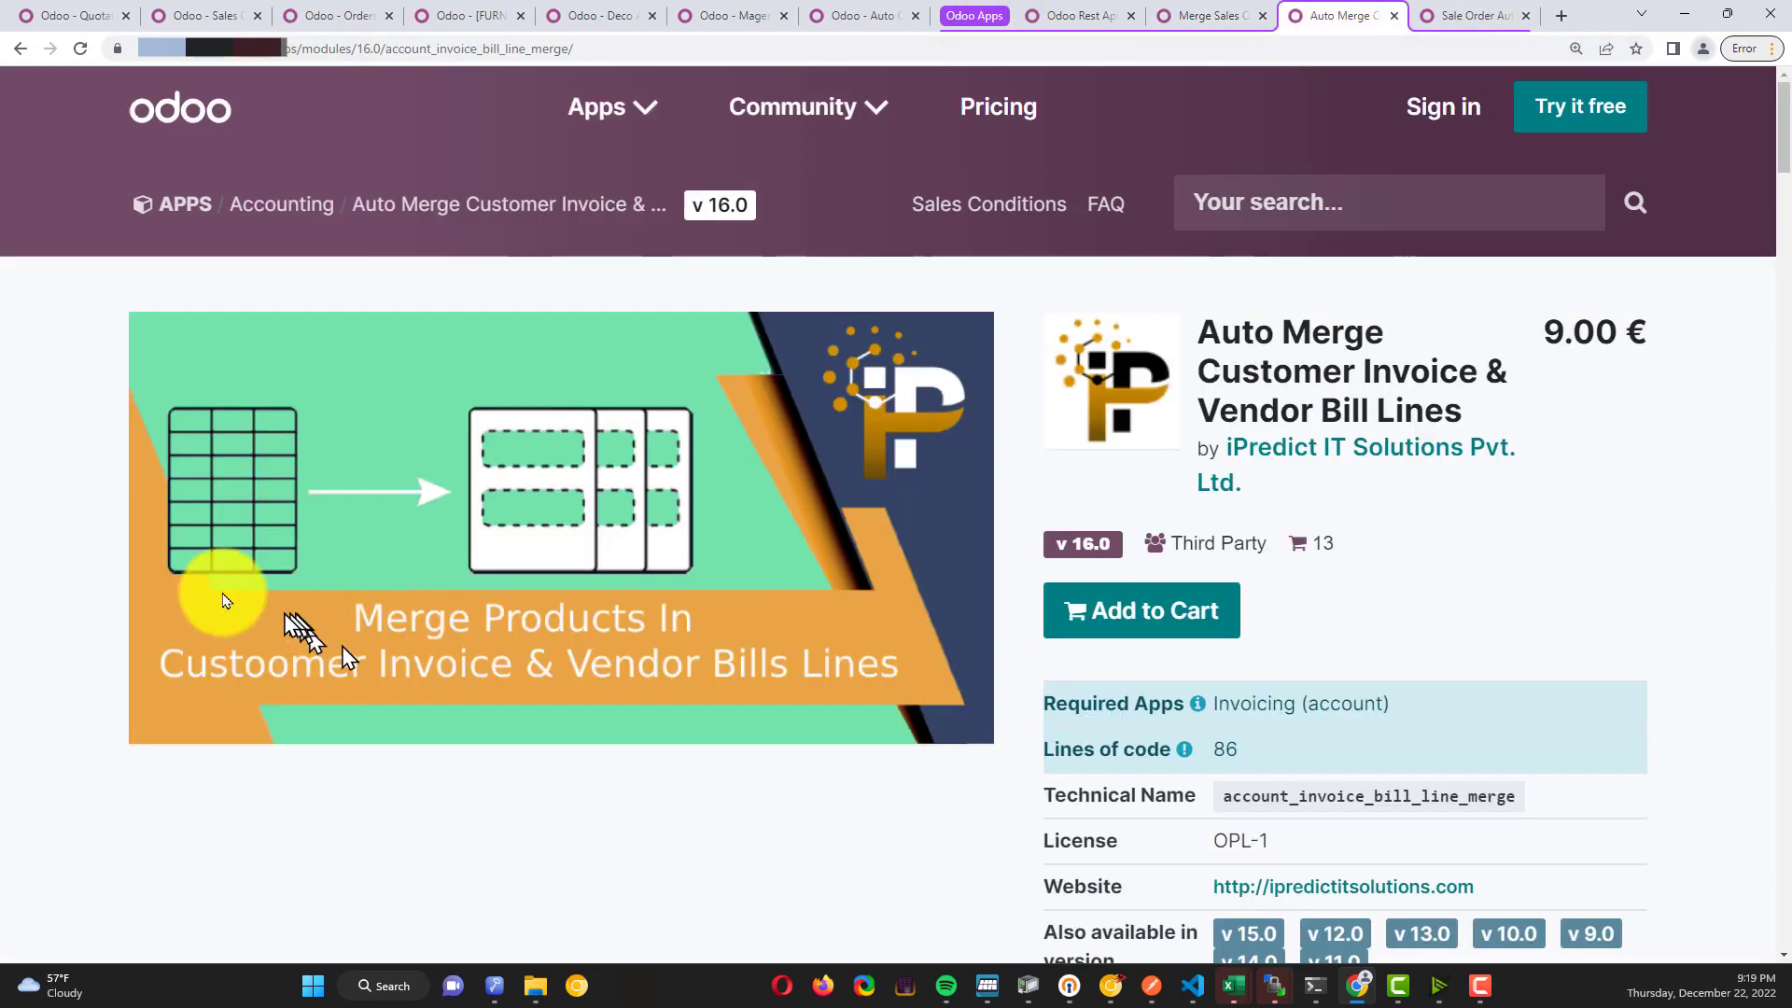
{"action": "scroll", "coordinate": [833, 796], "scroll_direction": "down", "scroll_amount": 8}
{"action": "scroll", "coordinate": [835, 798], "scroll_direction": "down", "scroll_amount": 5}
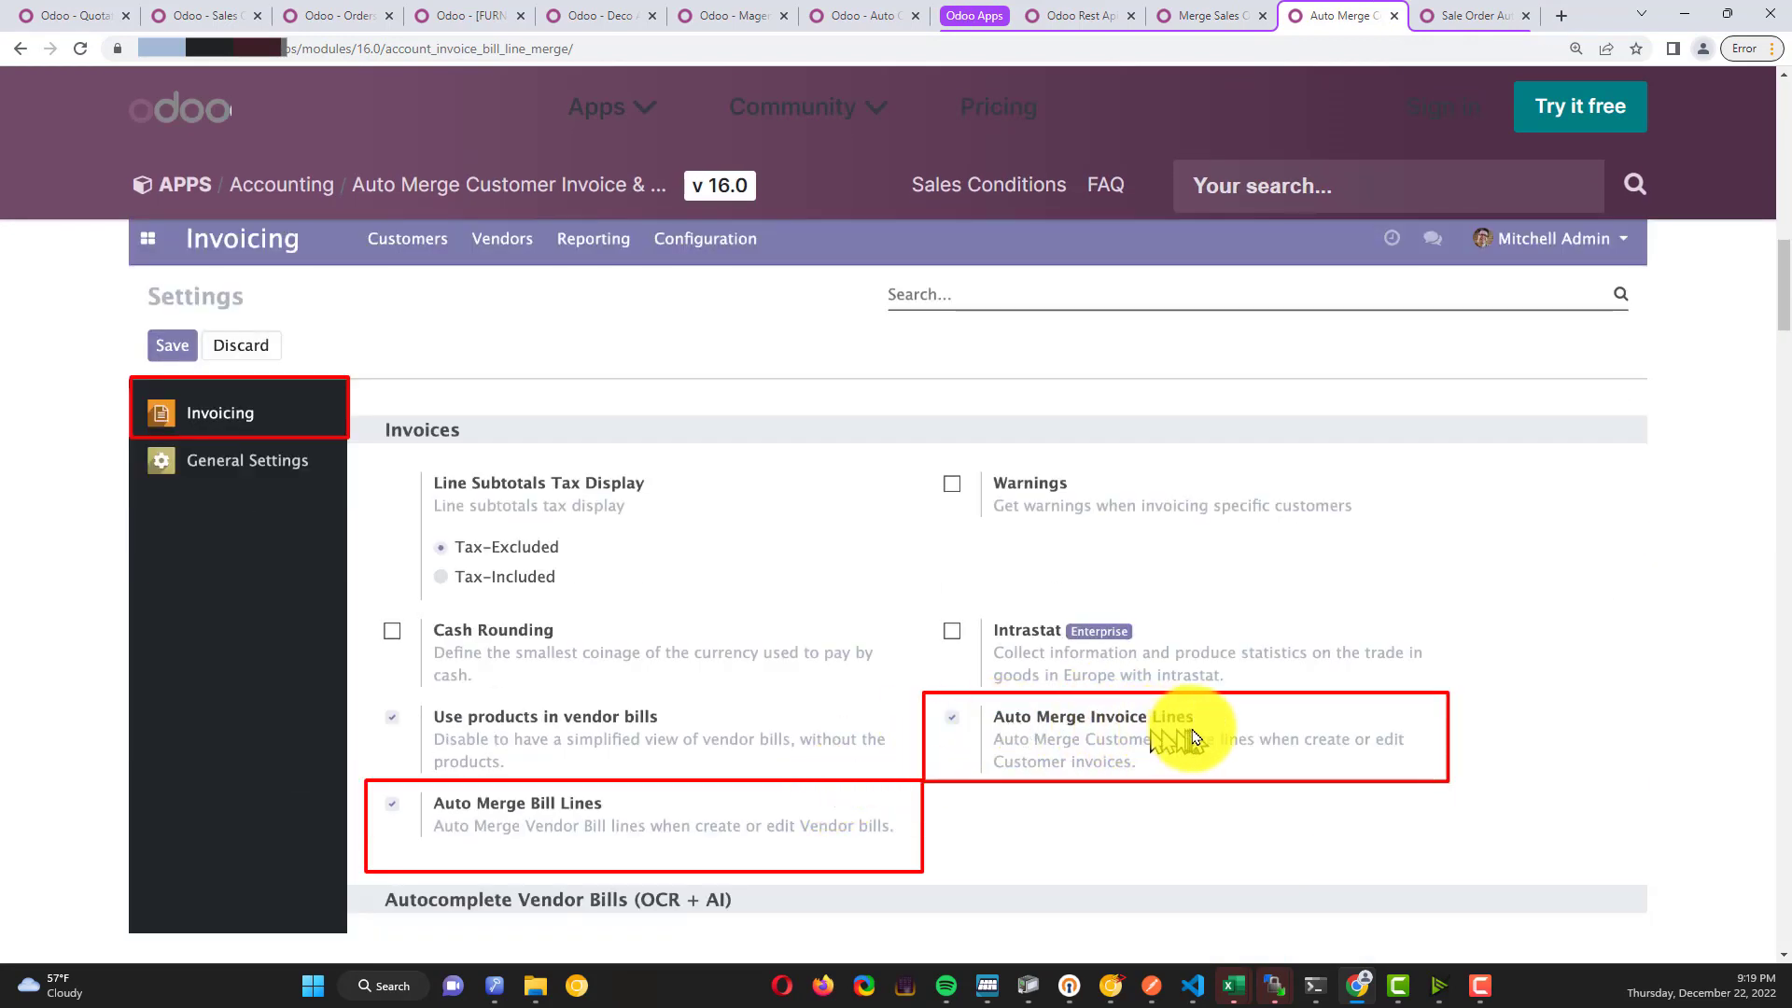
{"action": "left_click", "coordinate": [1467, 16]}
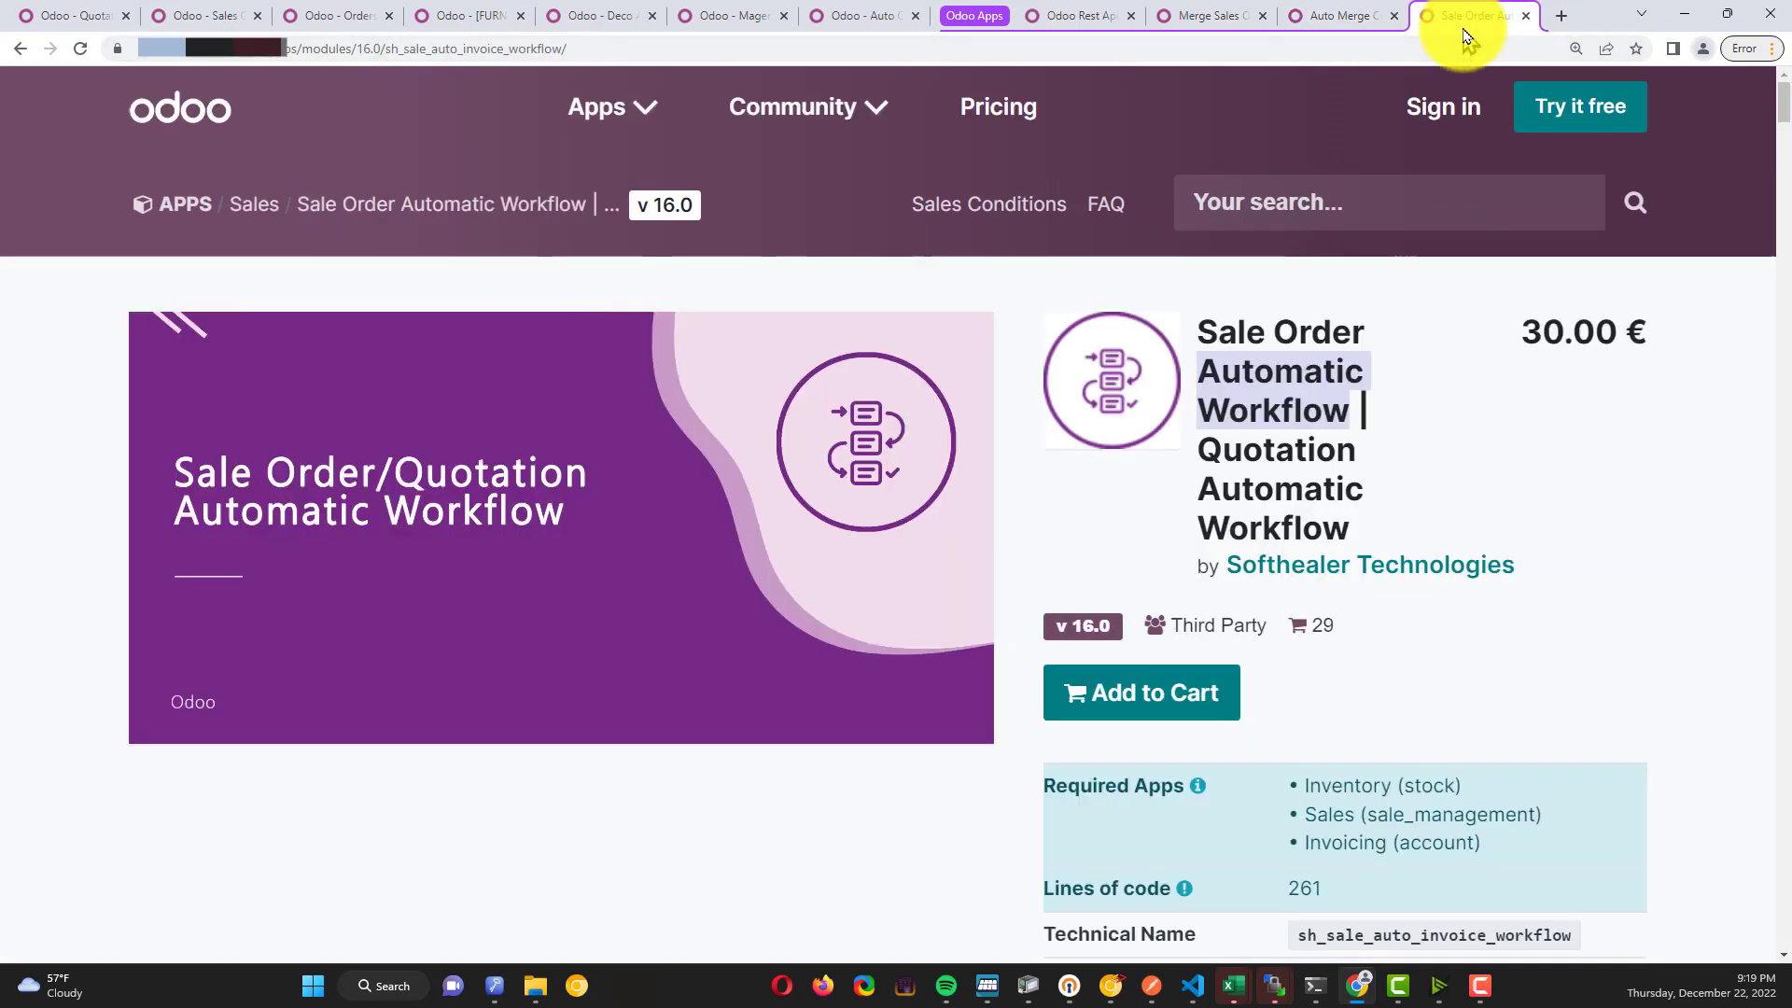
{"action": "double_click", "coordinate": [1512, 934]}
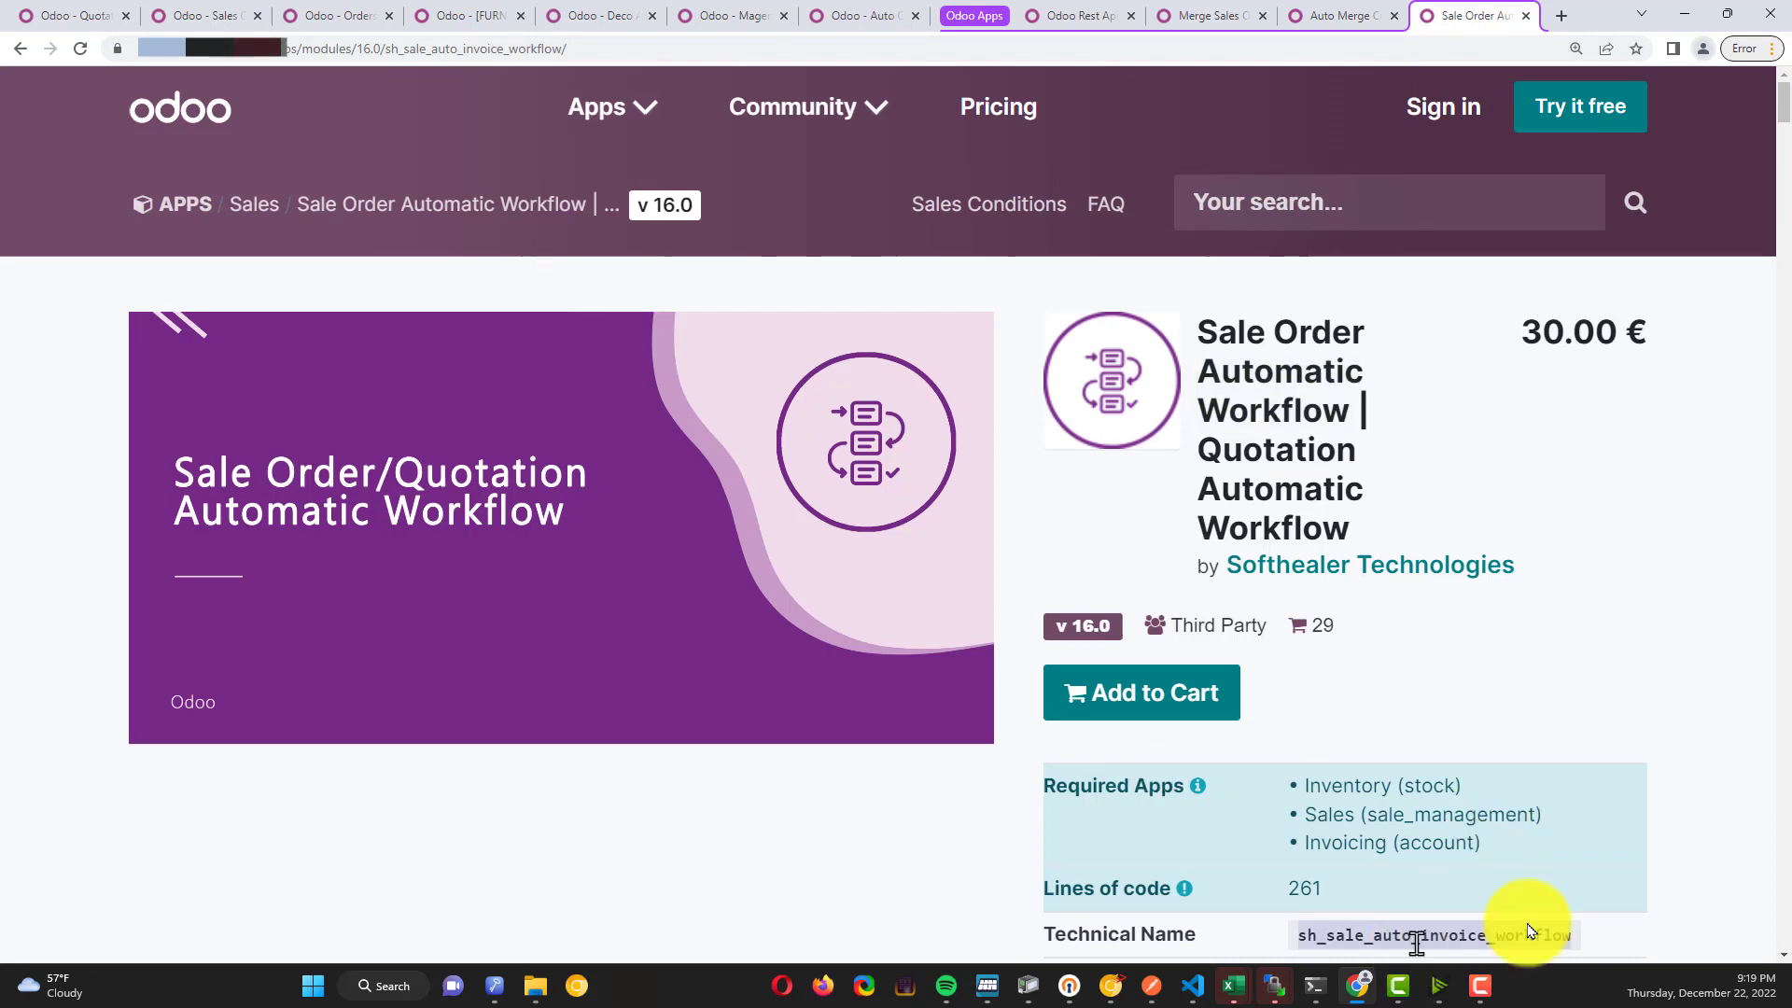
{"action": "left_click_drag", "start_coordinate": [1204, 368], "coordinate": [1344, 406]}
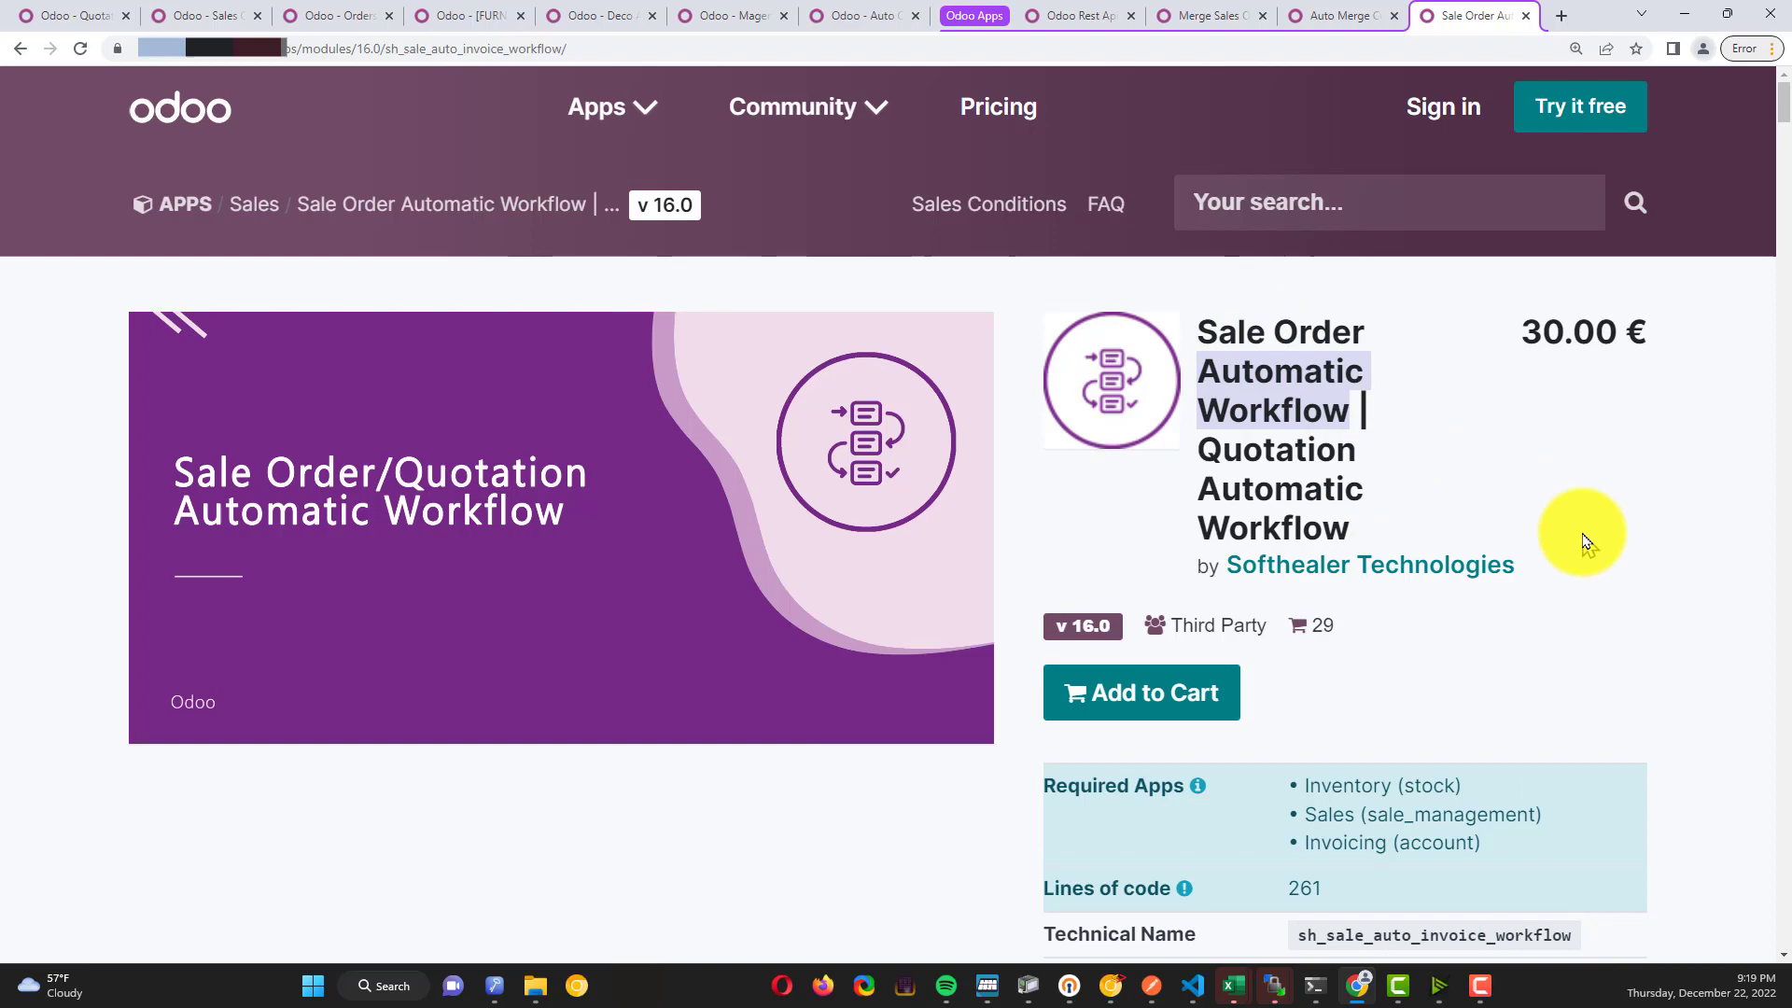
{"action": "scroll", "coordinate": [1584, 532], "scroll_direction": "down", "scroll_amount": 10}
{"action": "scroll", "coordinate": [1584, 541], "scroll_direction": "down", "scroll_amount": 8}
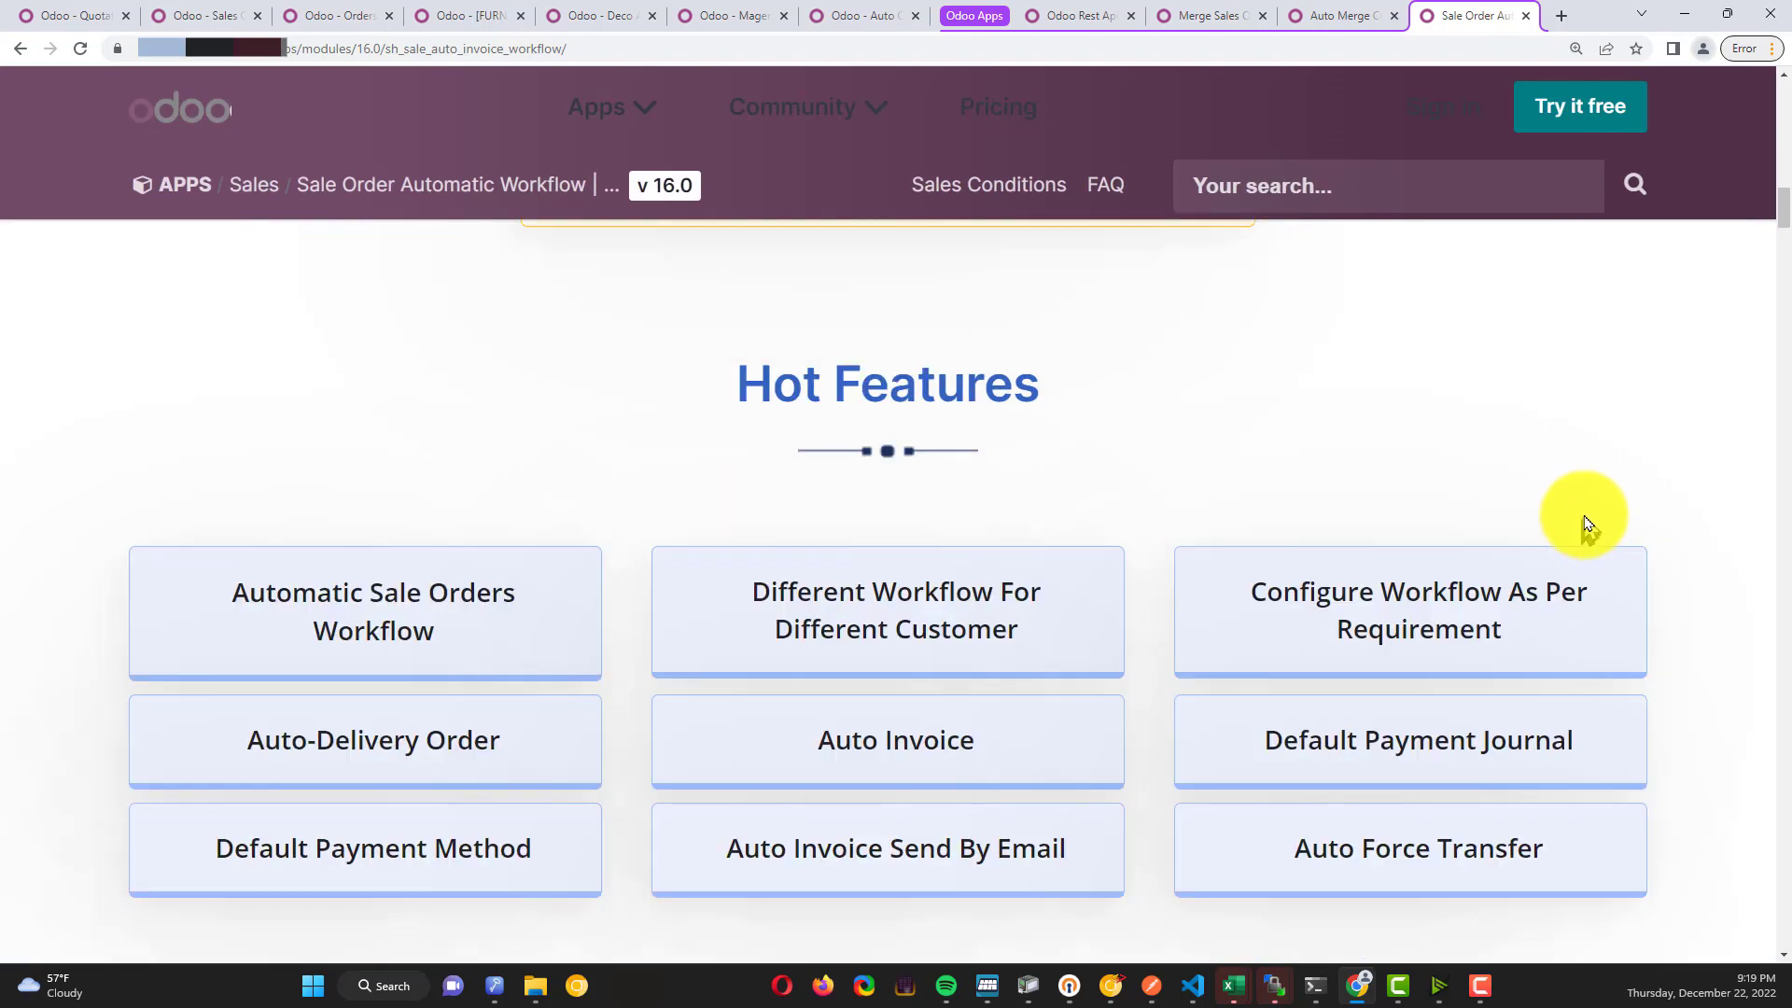
{"action": "scroll", "coordinate": [1584, 523], "scroll_direction": "down", "scroll_amount": 10}
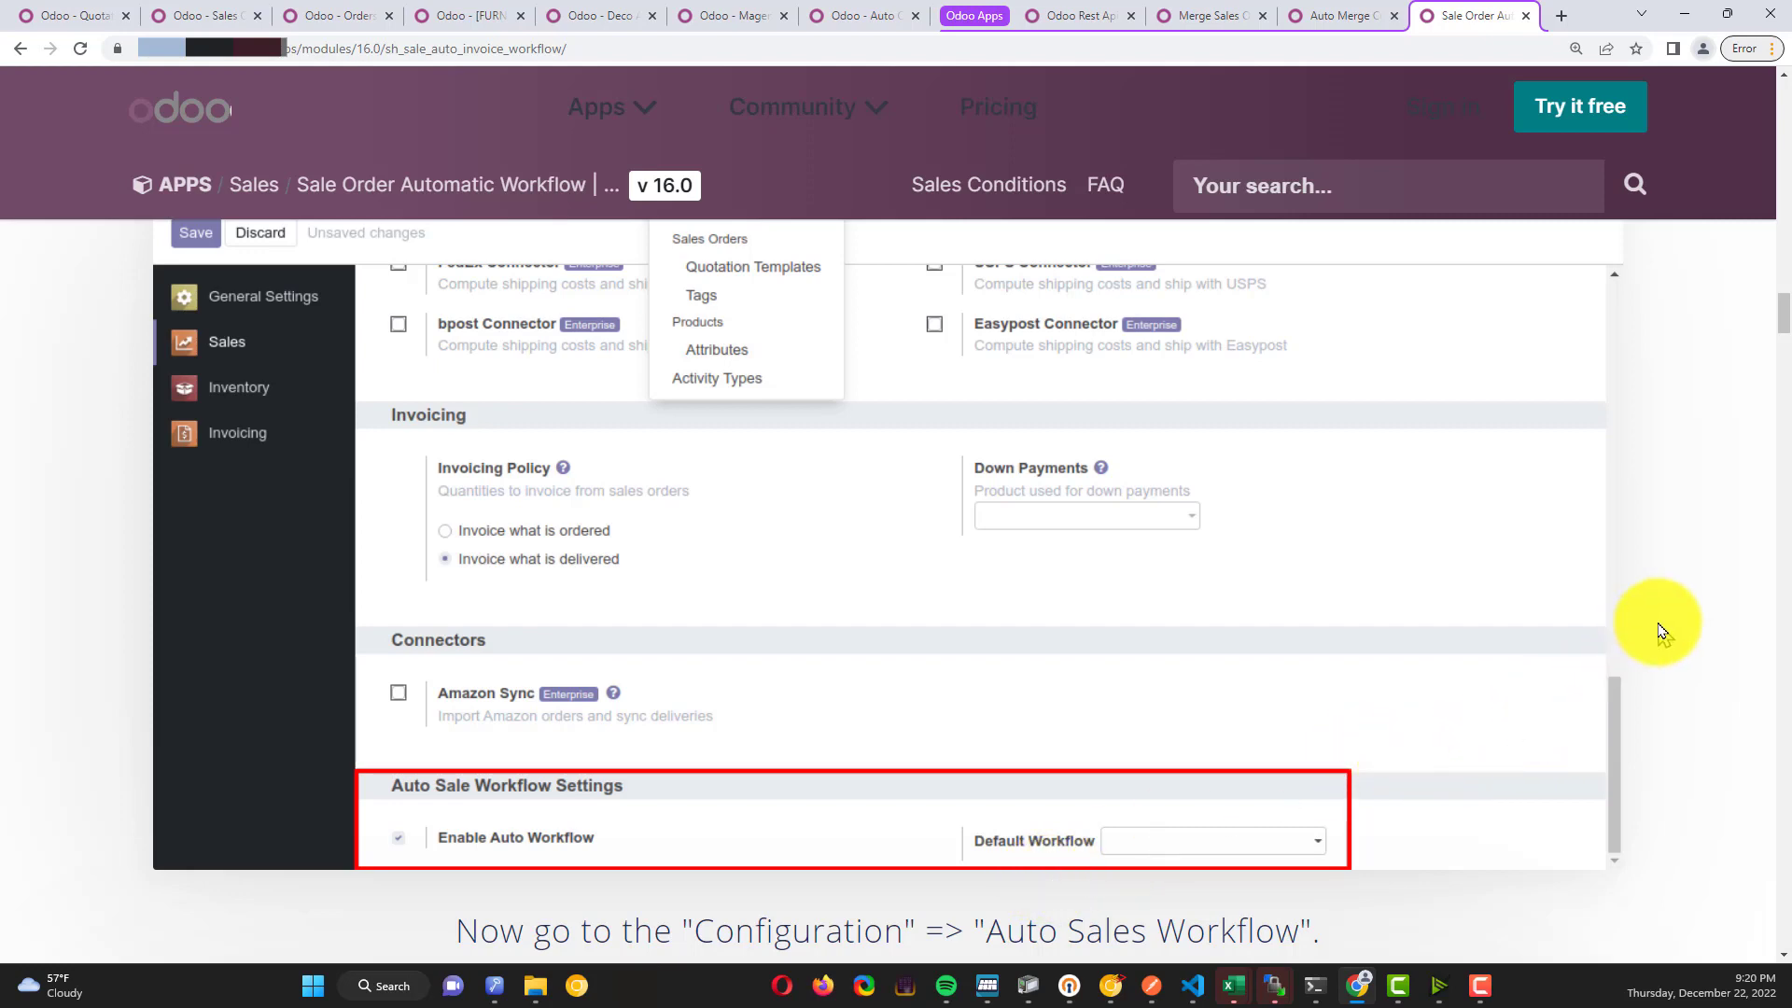
{"action": "scroll", "coordinate": [1660, 630], "scroll_direction": "down", "scroll_amount": 5}
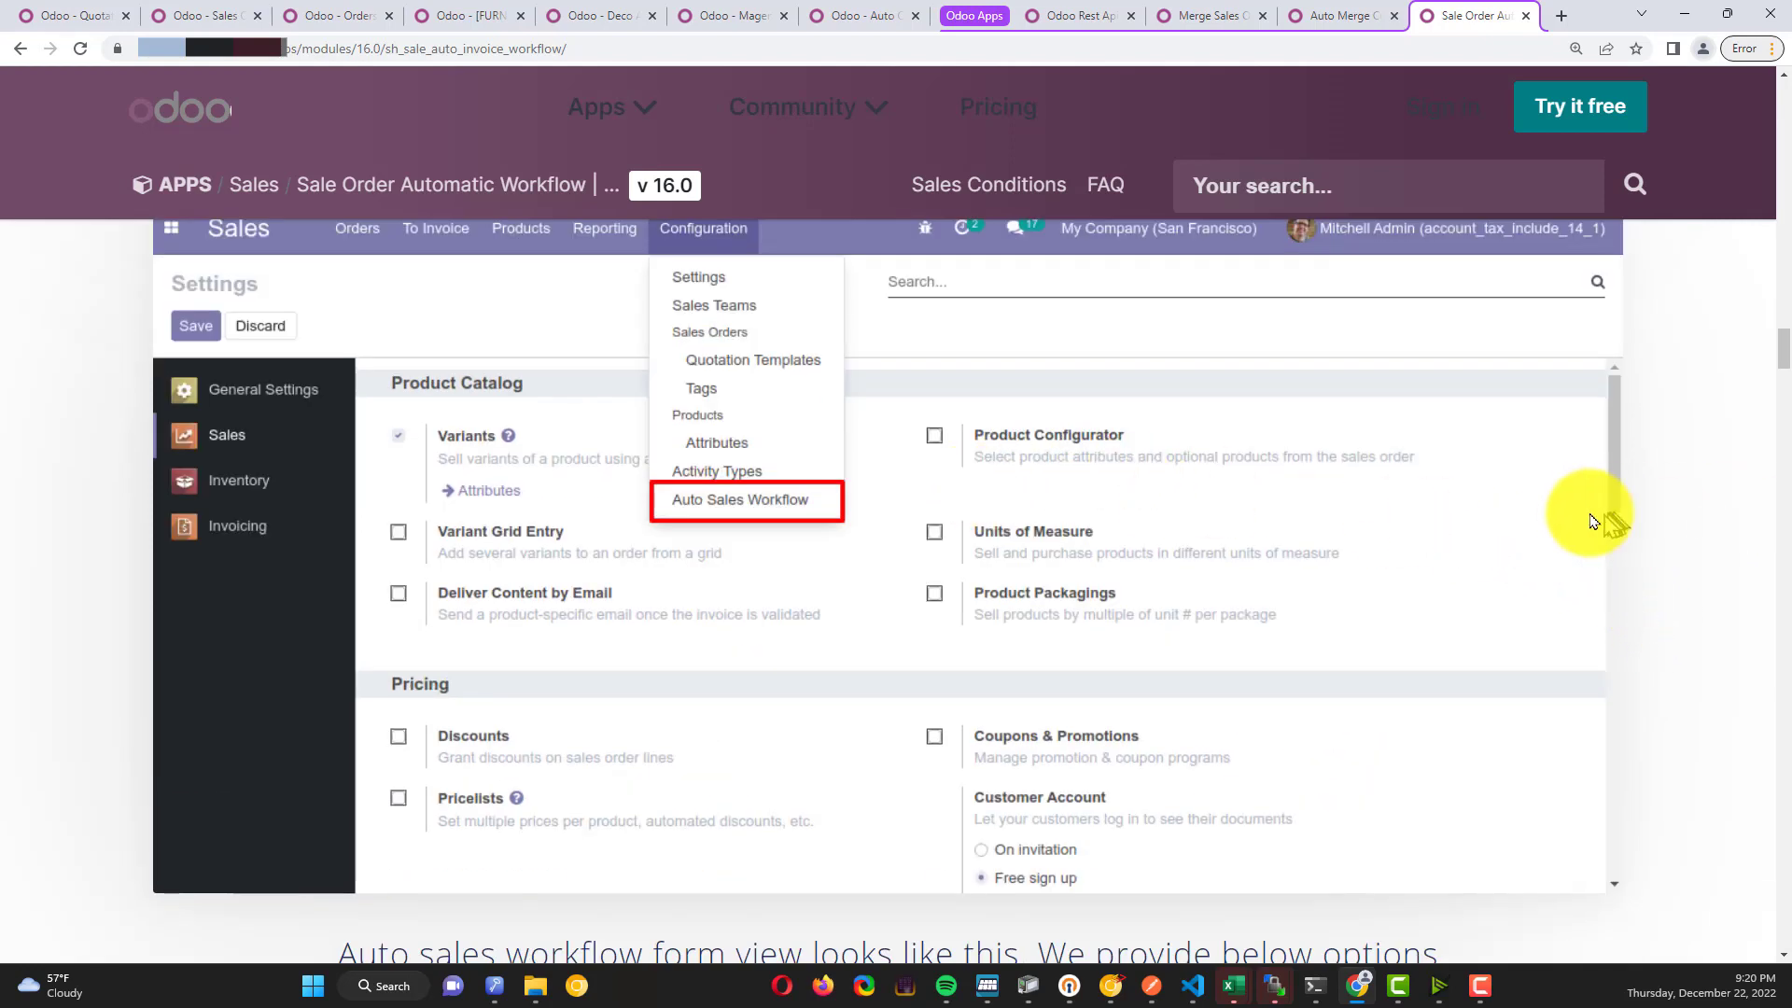
{"action": "scroll", "coordinate": [1564, 513], "scroll_direction": "down", "scroll_amount": 7}
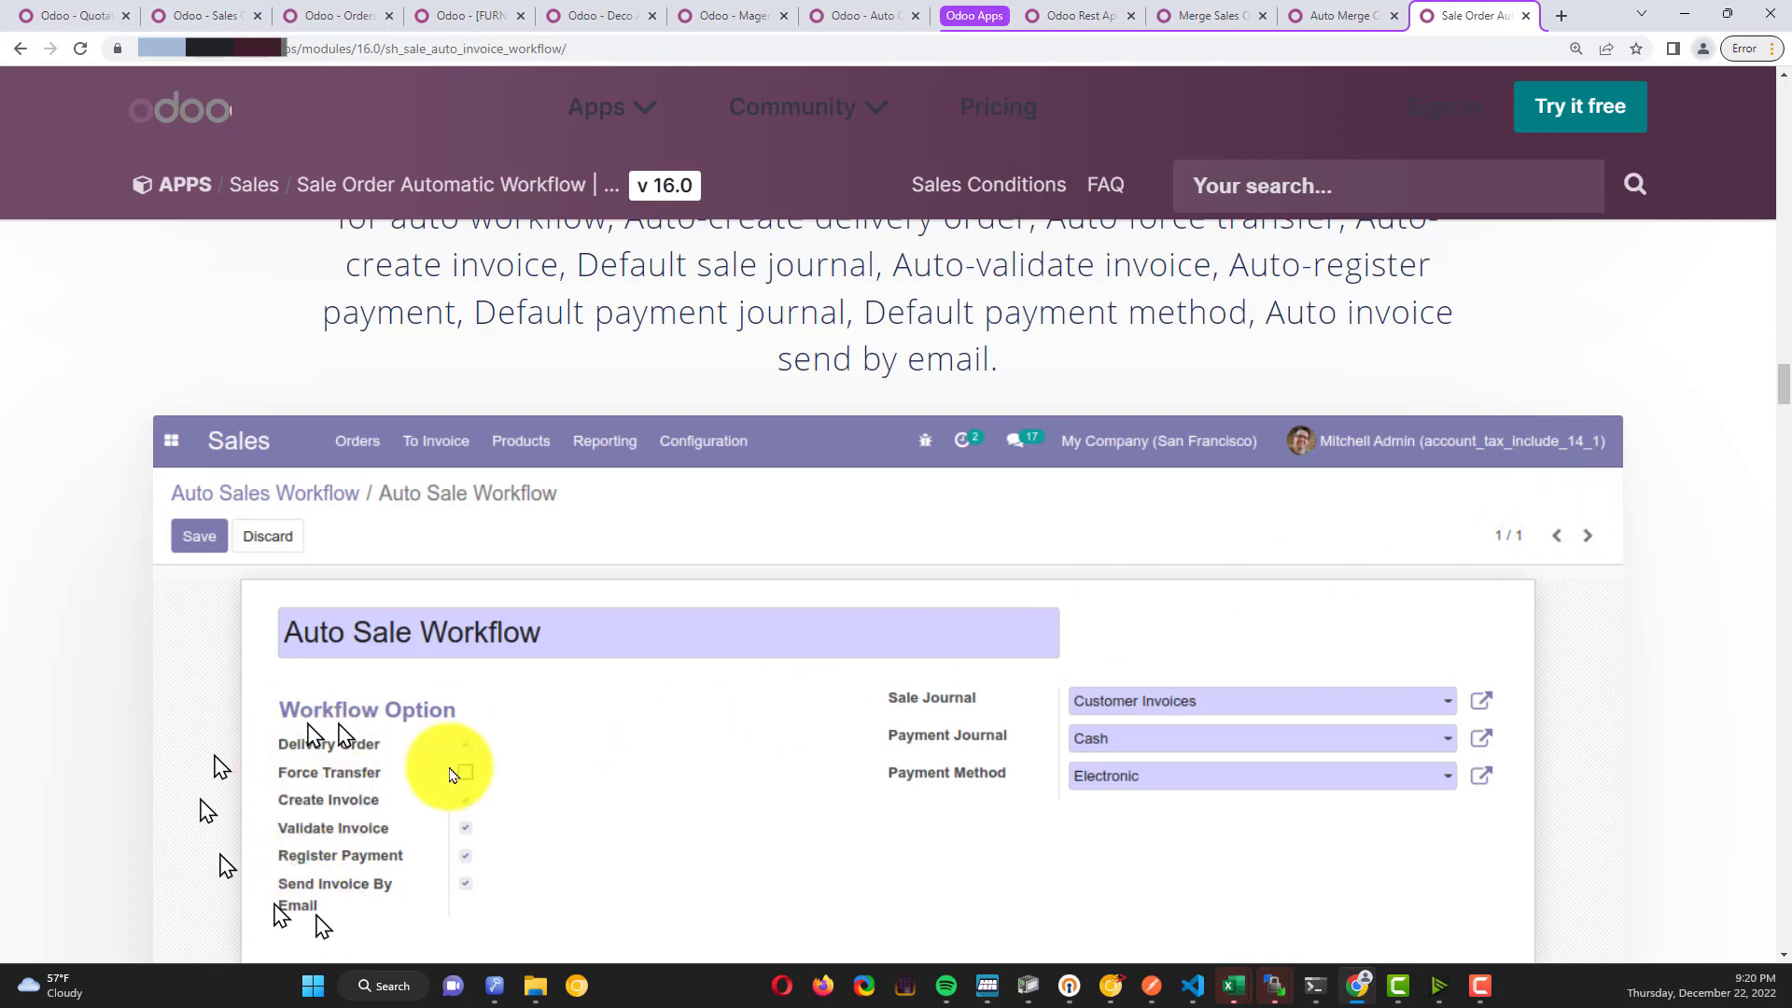
{"action": "scroll", "coordinate": [1243, 588], "scroll_direction": "down", "scroll_amount": 10}
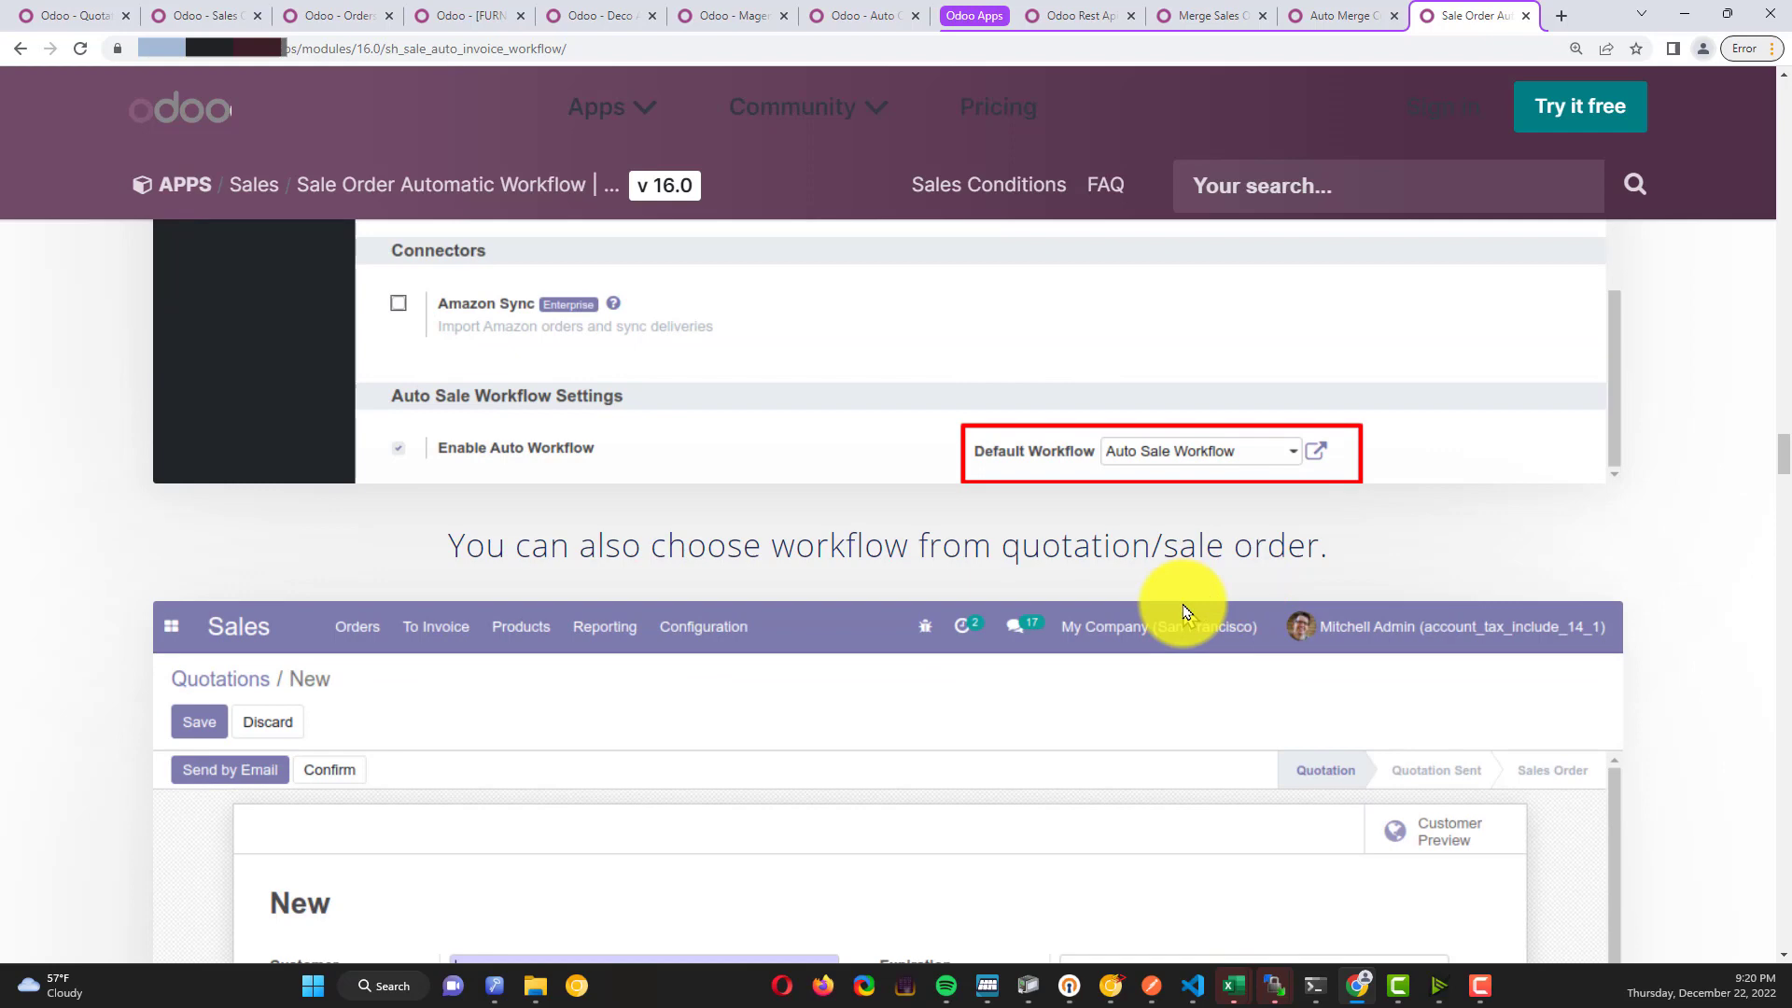
{"action": "scroll", "coordinate": [1182, 611], "scroll_direction": "down", "scroll_amount": 8}
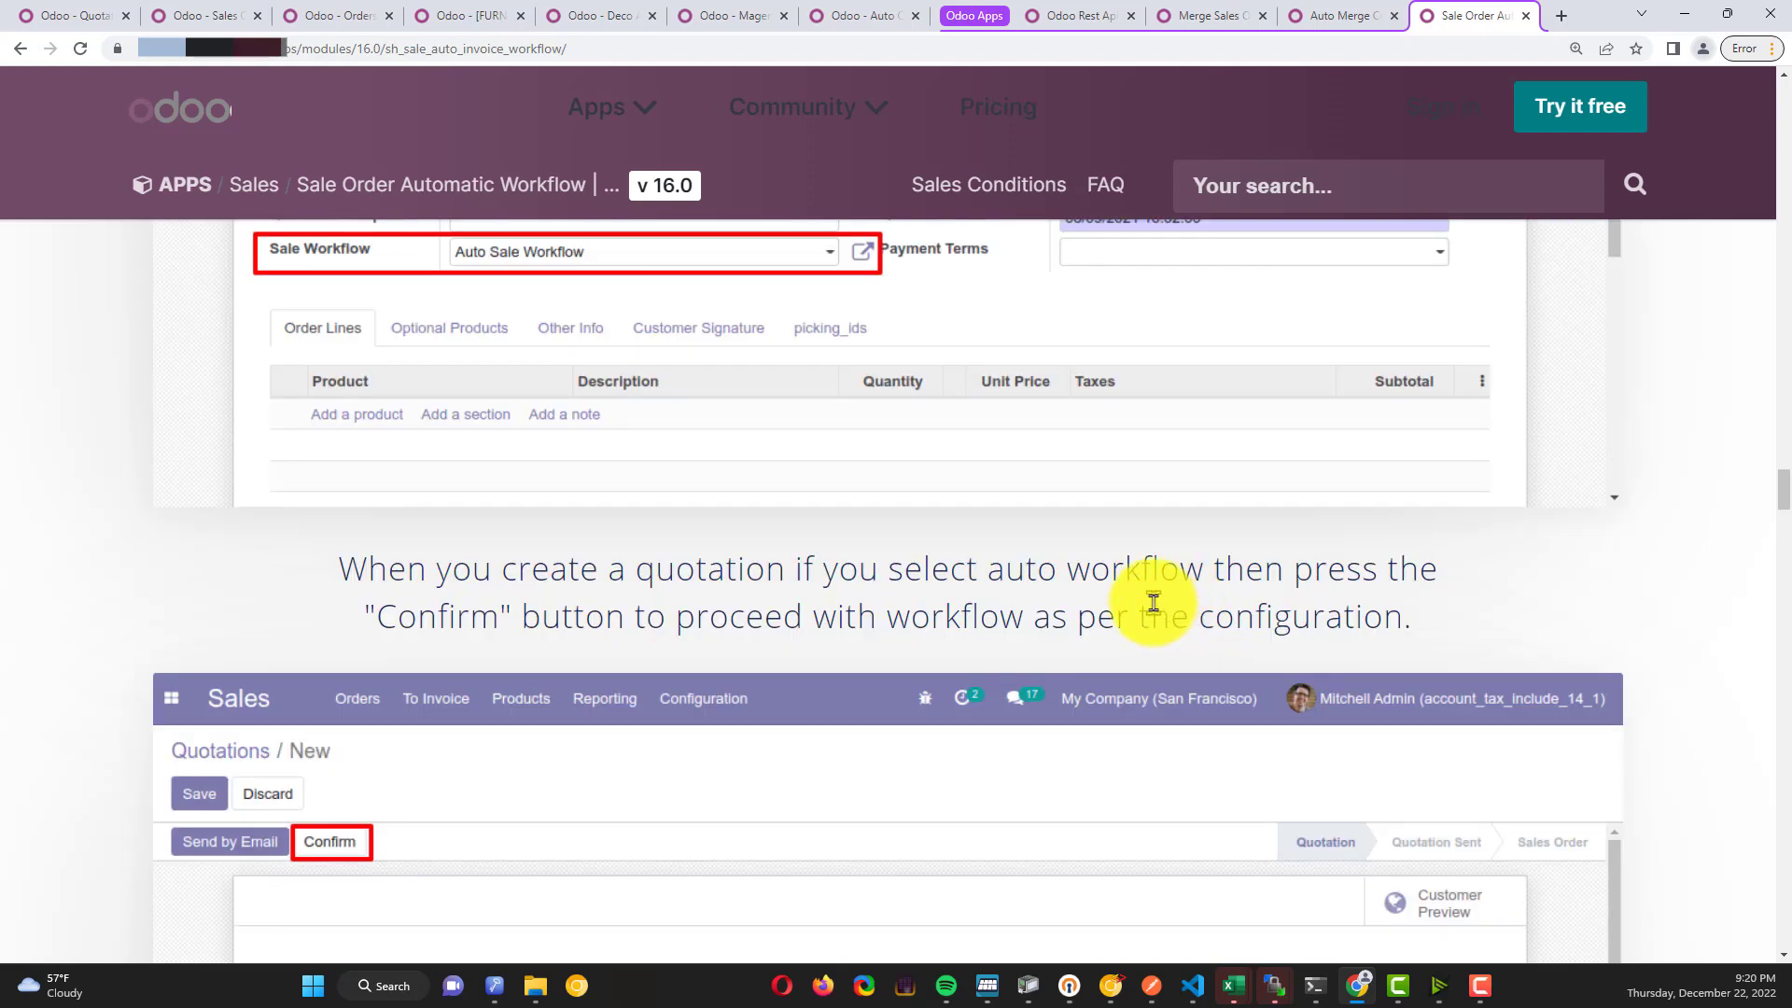
{"action": "scroll", "coordinate": [1154, 602], "scroll_direction": "down", "scroll_amount": 6}
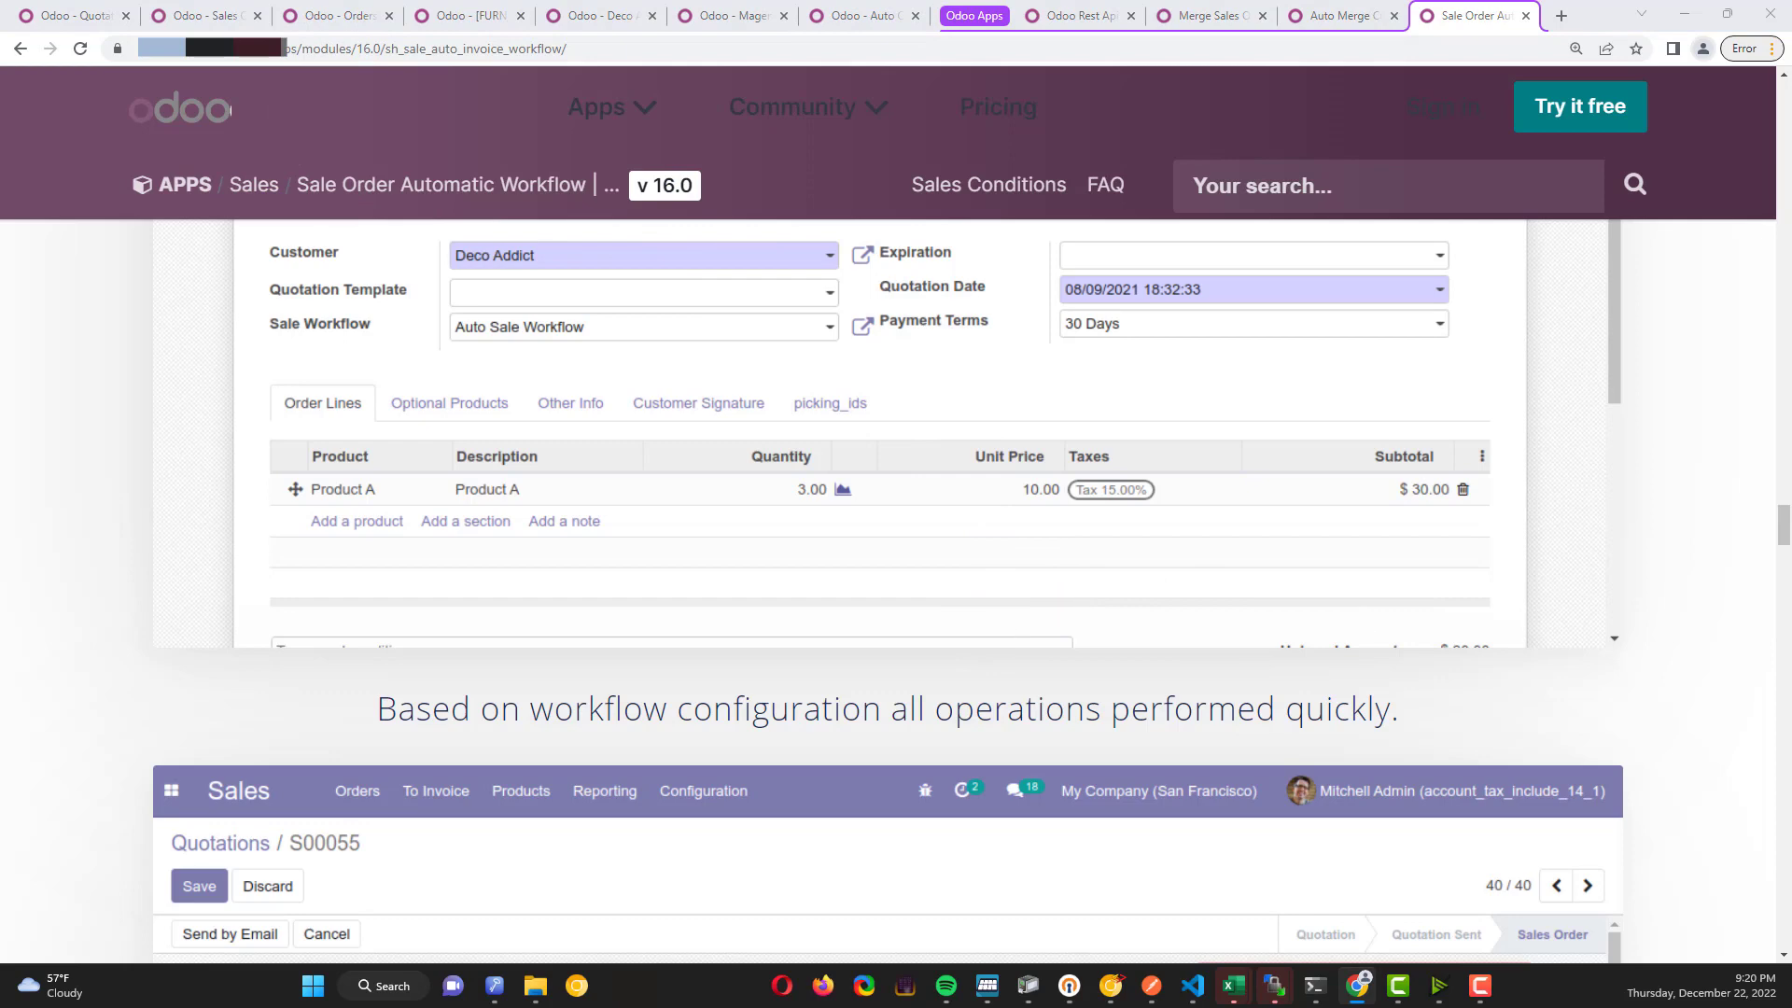
Check partner_id 10 in the Postman request body, then open the Deco Addict customer record
{"action": "key", "text": "alt+Tab"}
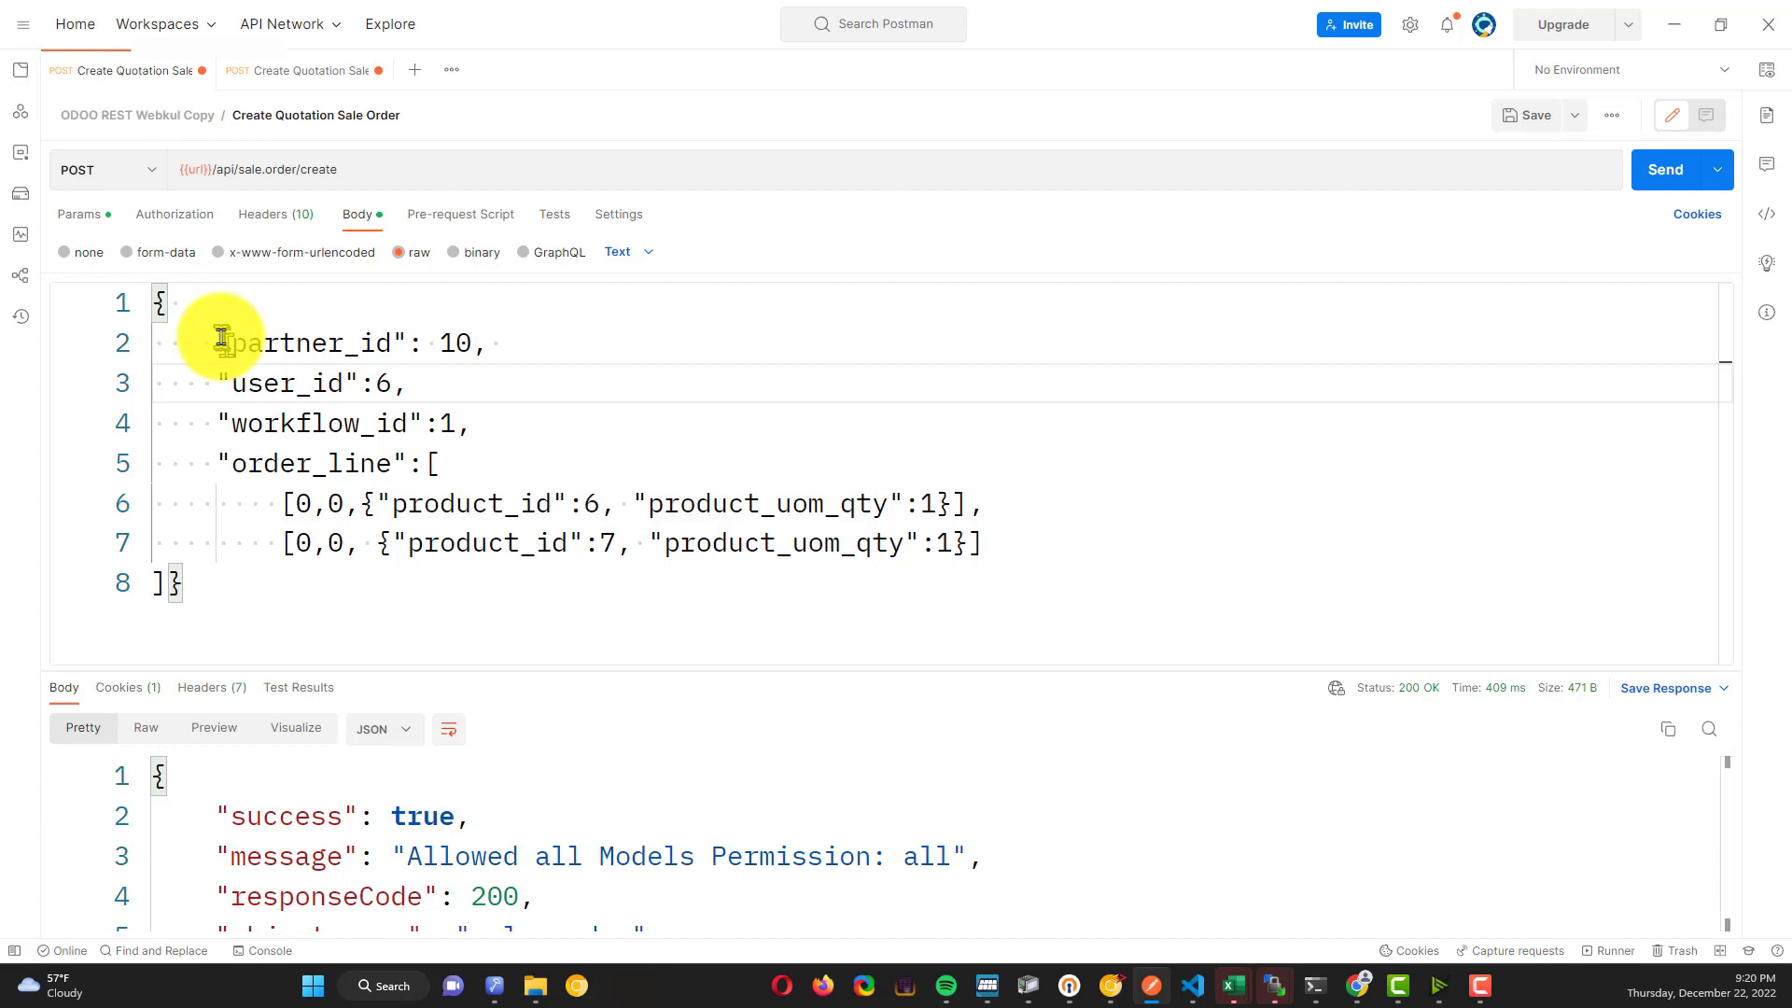
{"action": "left_click_drag", "start_coordinate": [218, 342], "coordinate": [532, 339]}
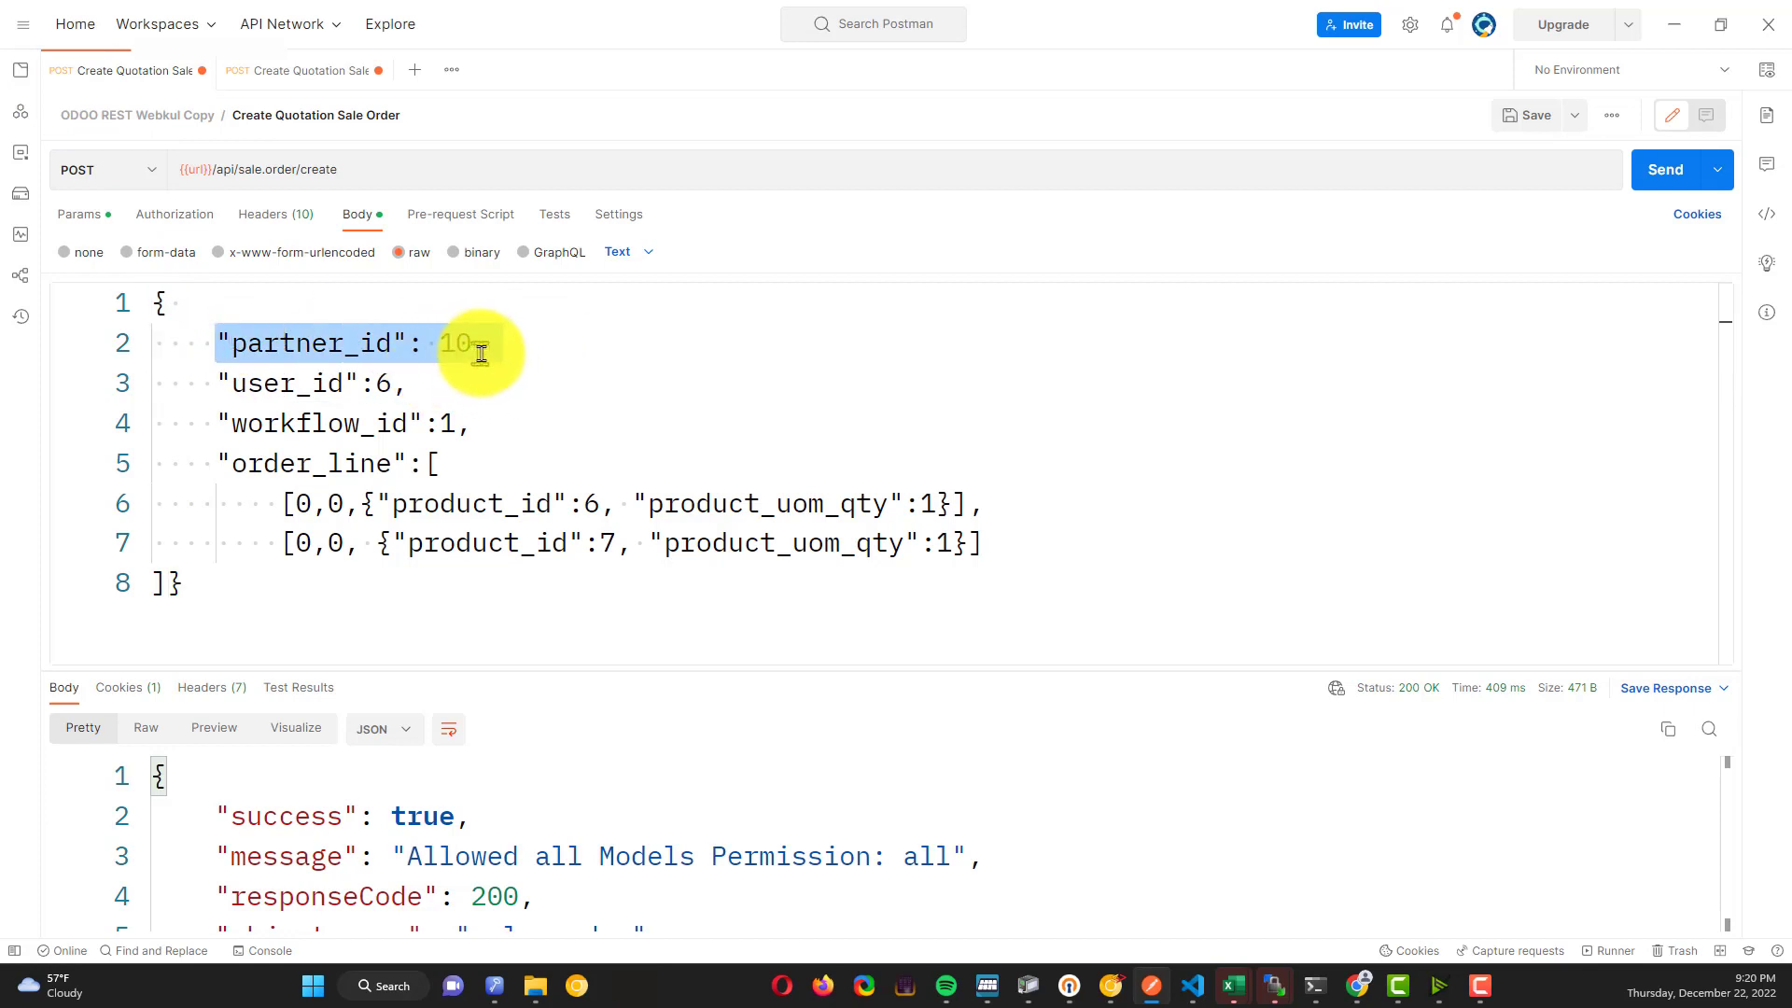
{"action": "key", "text": "alt+Tab"}
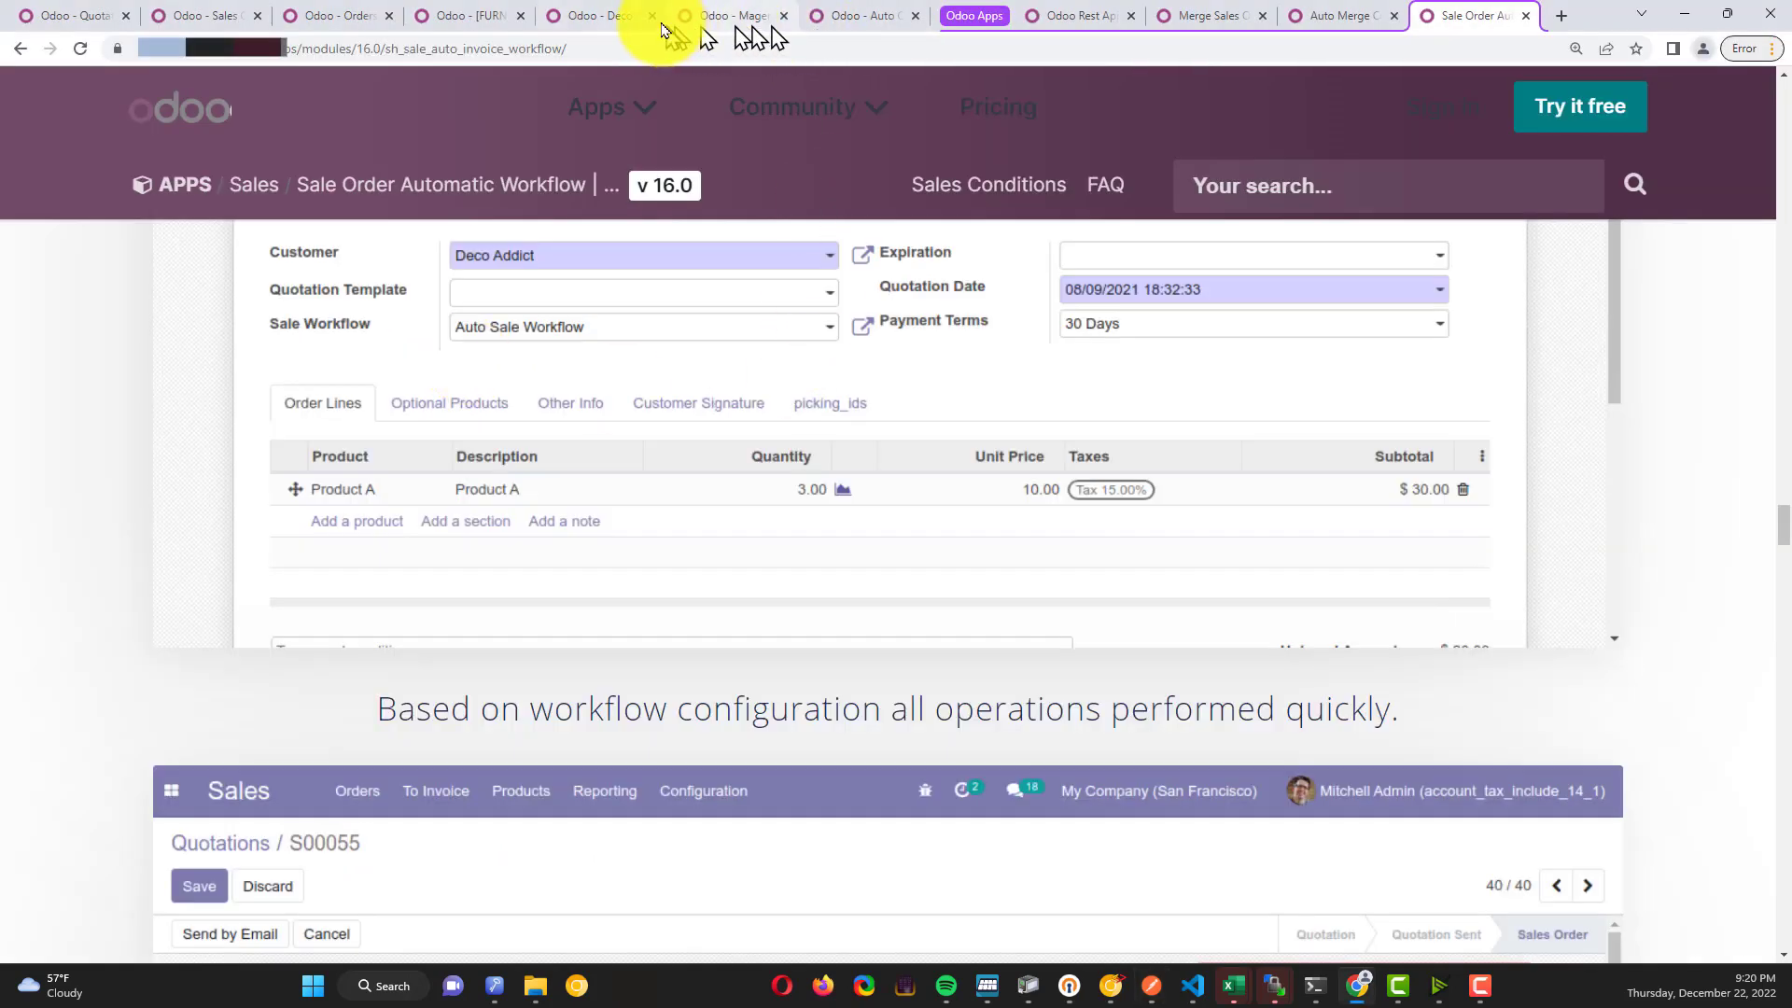
{"action": "left_click", "coordinate": [602, 18]}
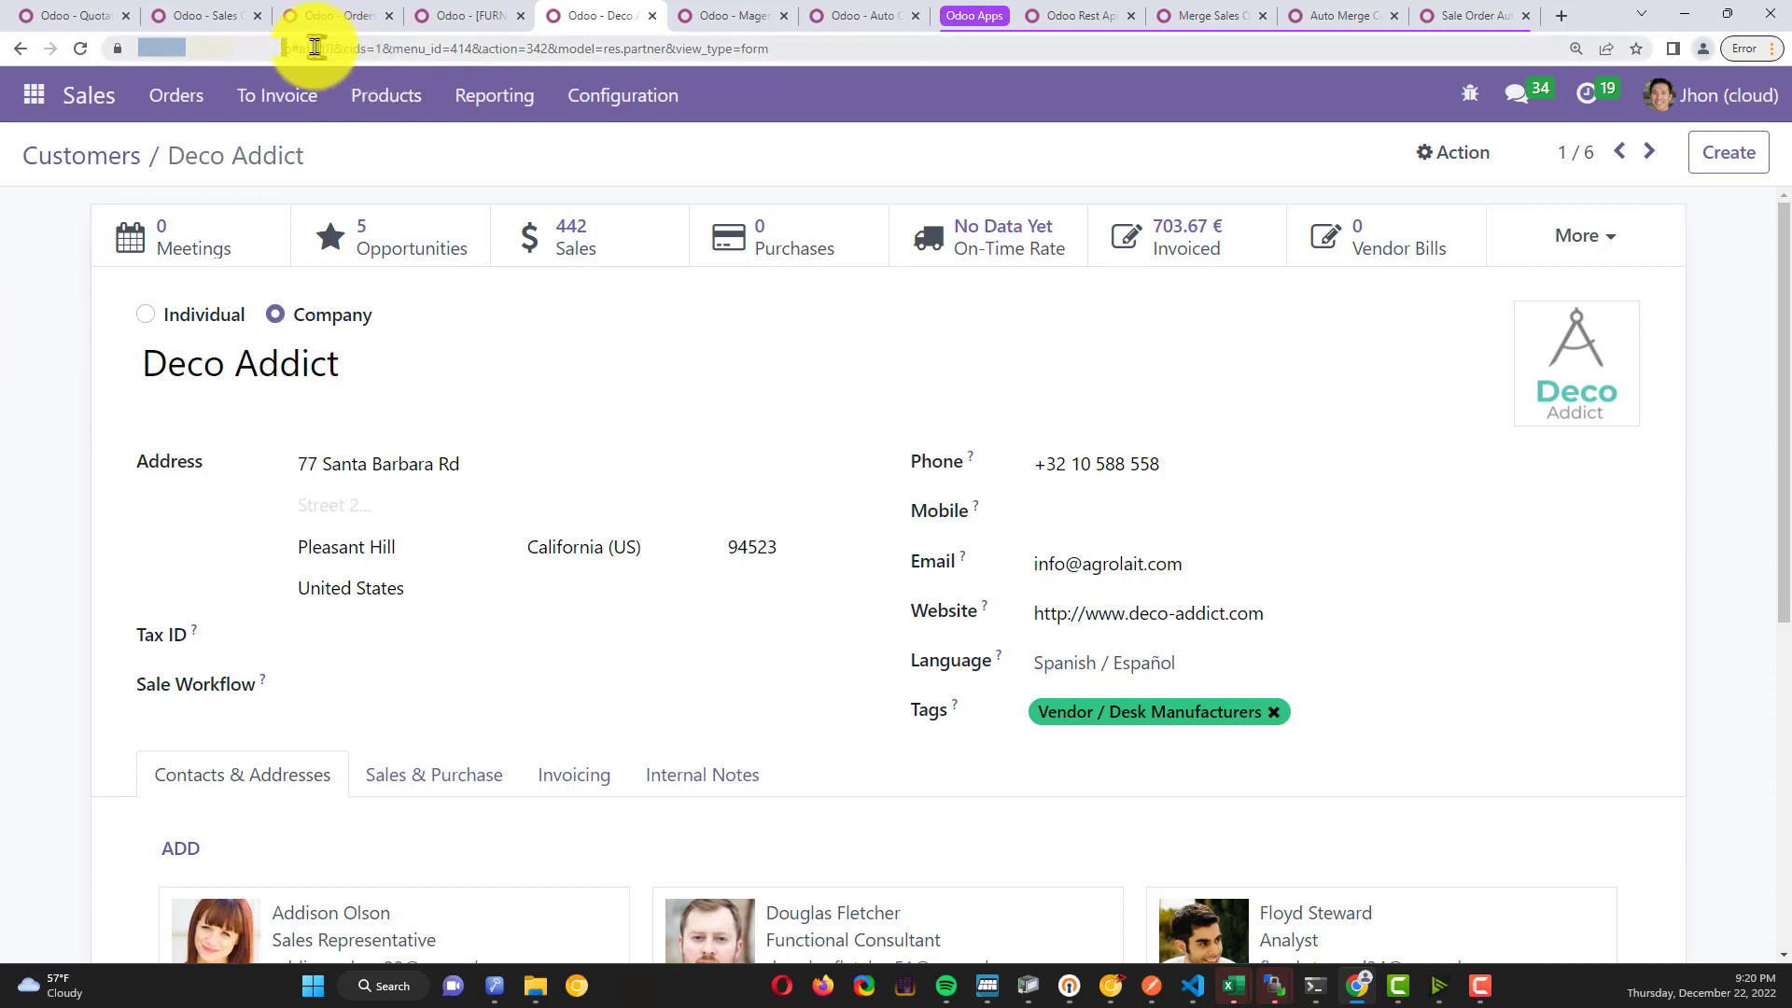
Confirm Deco Addict's record id is 10 and check the request's user_id in Postman
{"action": "left_click", "coordinate": [304, 46]}
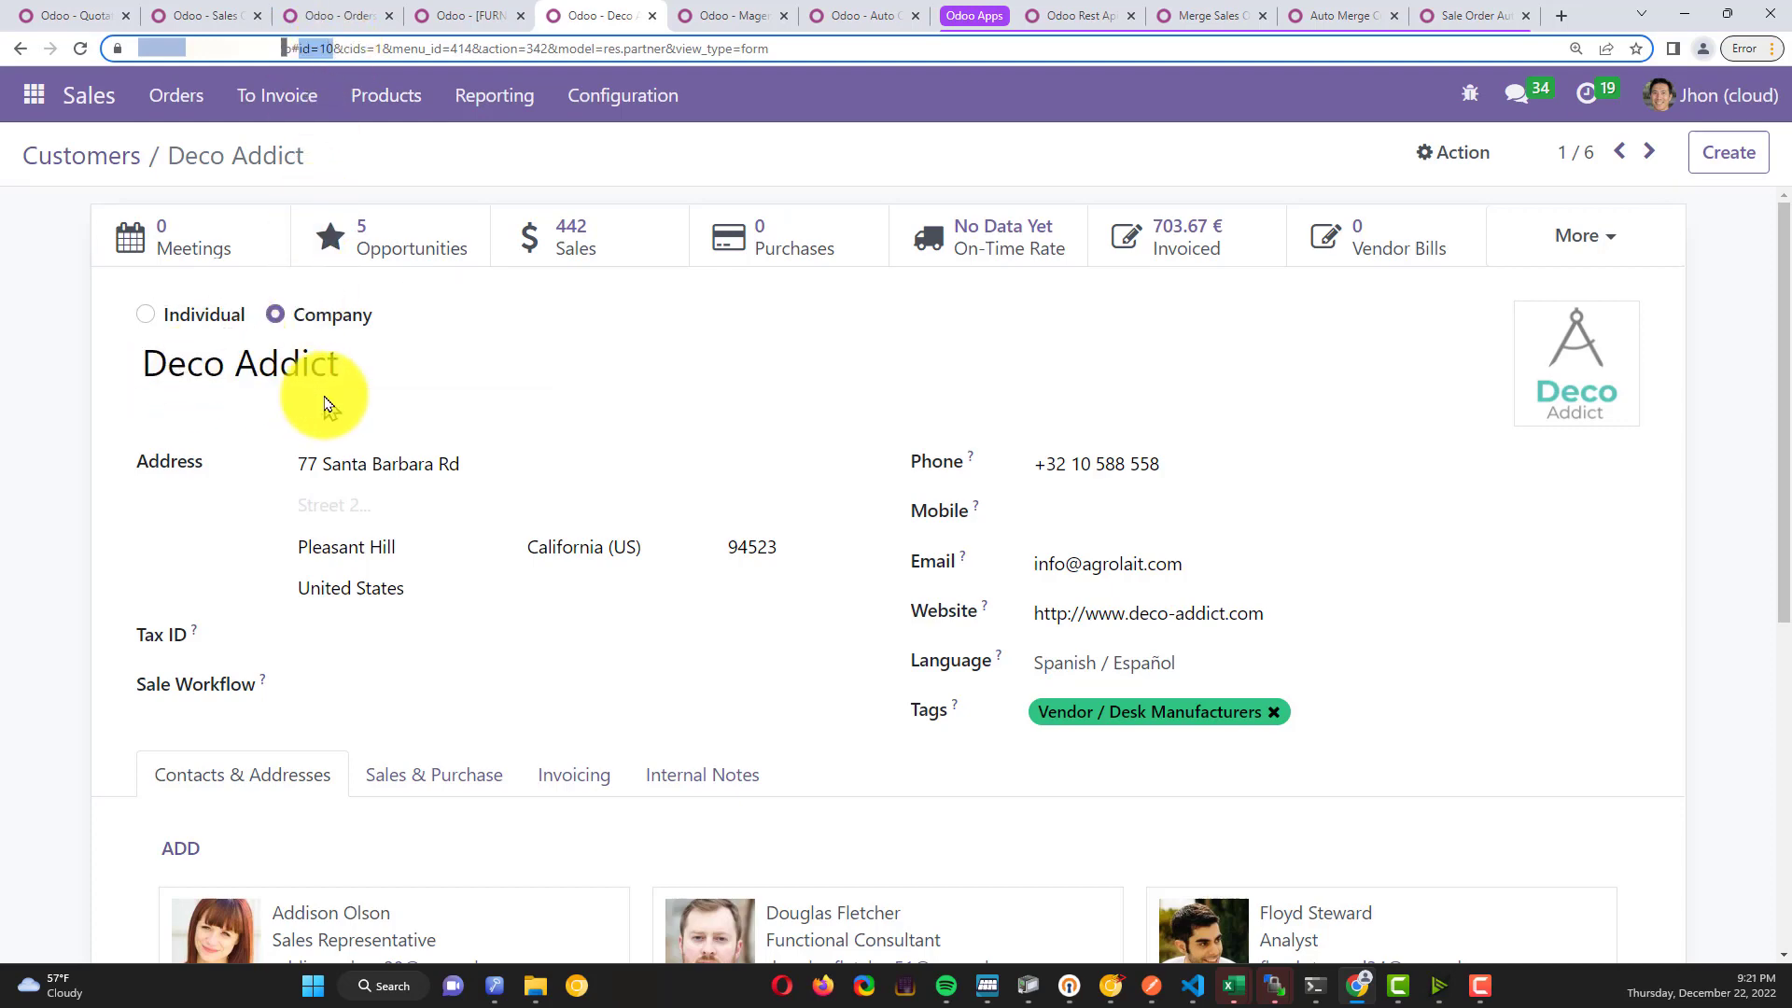
{"action": "key", "text": "alt+Tab"}
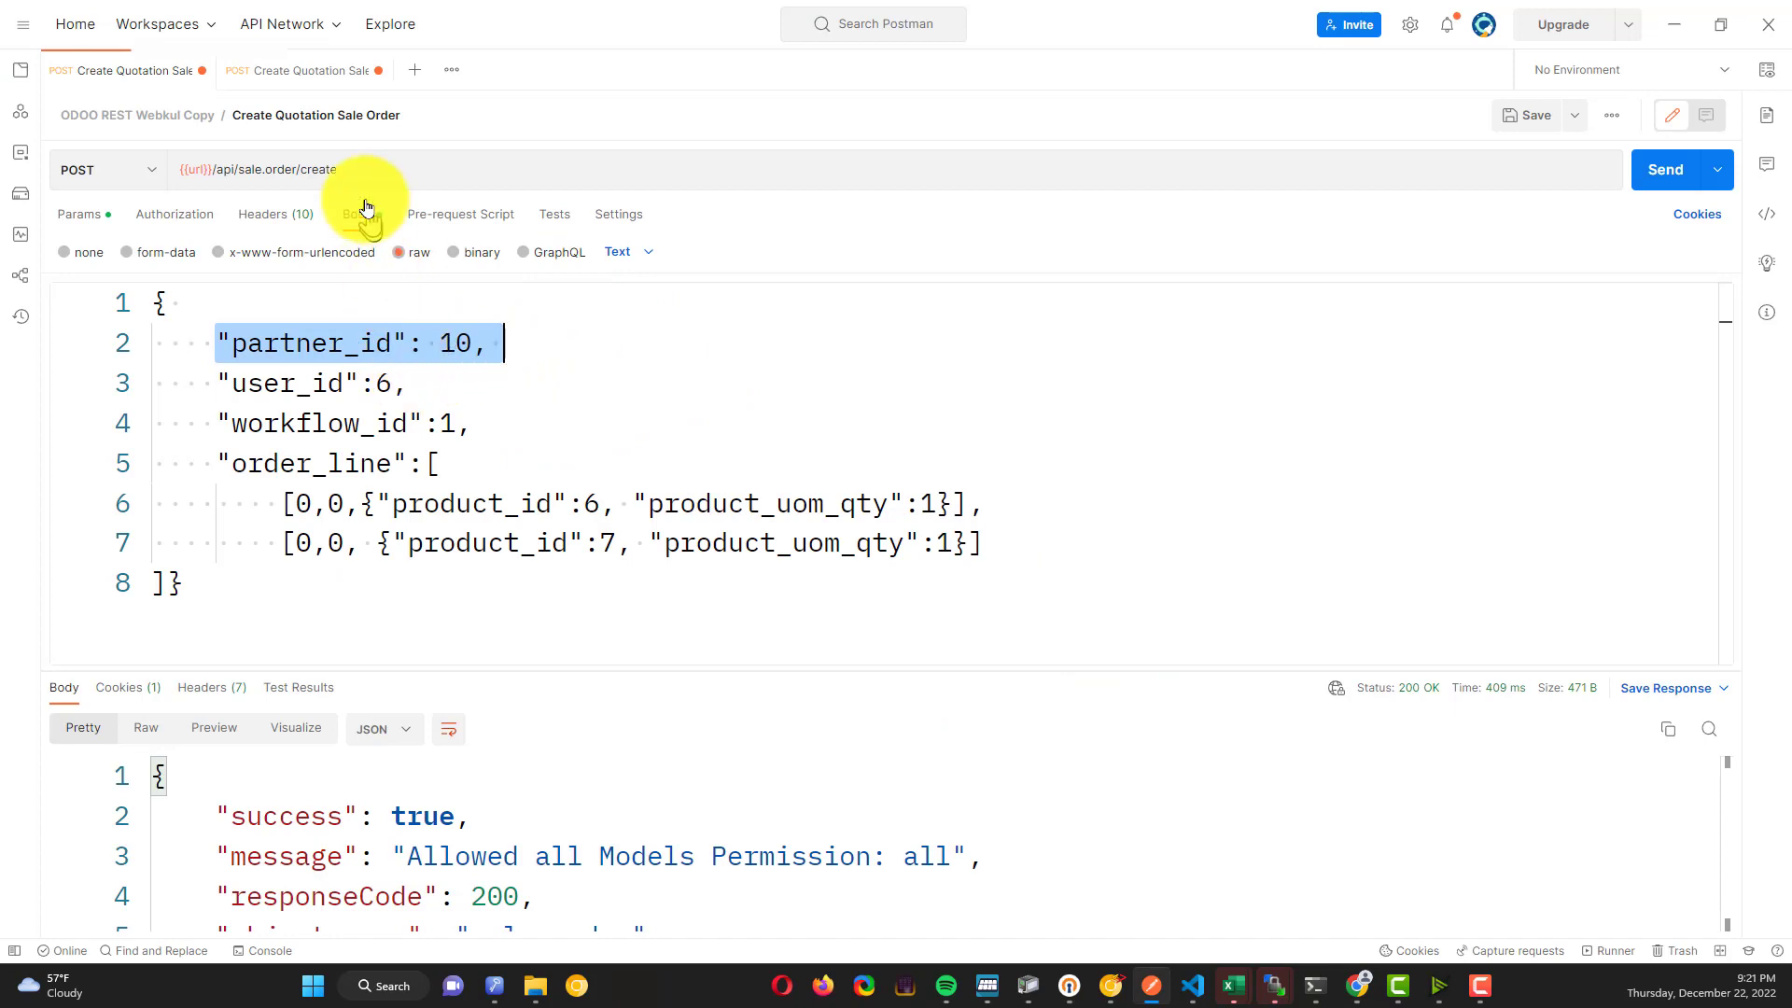
{"action": "left_click_drag", "start_coordinate": [218, 382], "coordinate": [504, 388]}
{"action": "key", "text": "alt+Tab"}
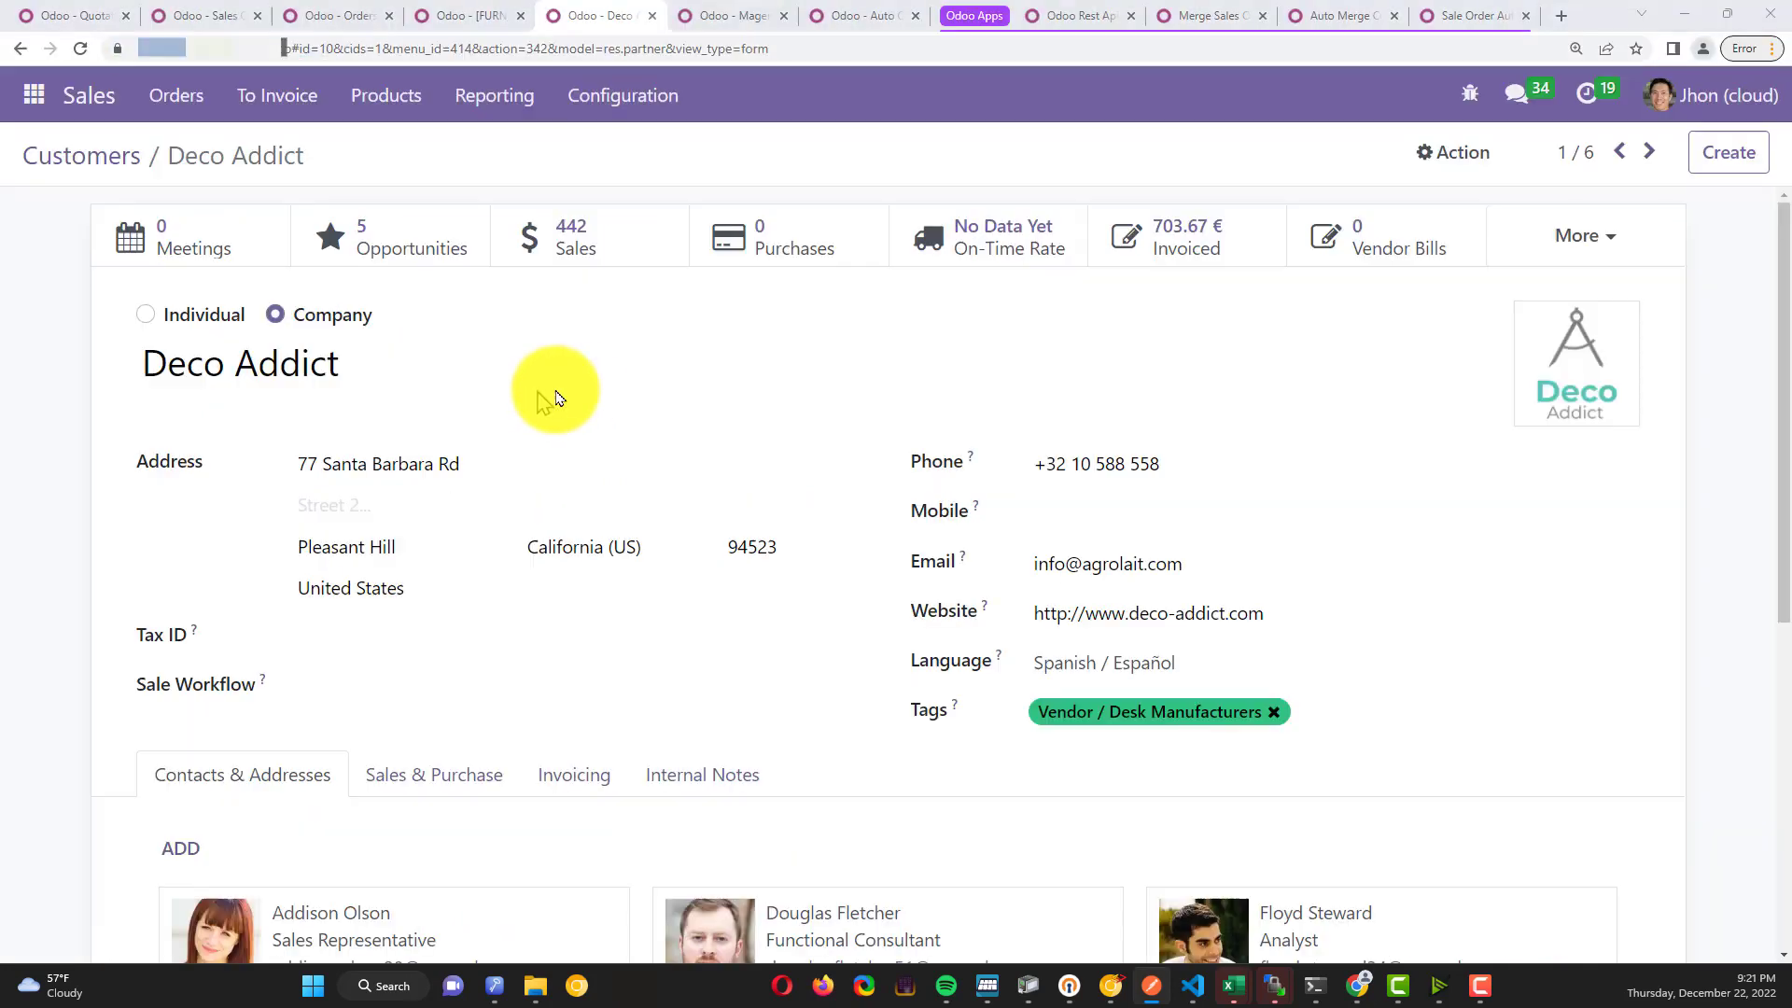
Review the Magento user record (id 6) in Odoo Settings, then go back to Postman
{"action": "left_click", "coordinate": [737, 16]}
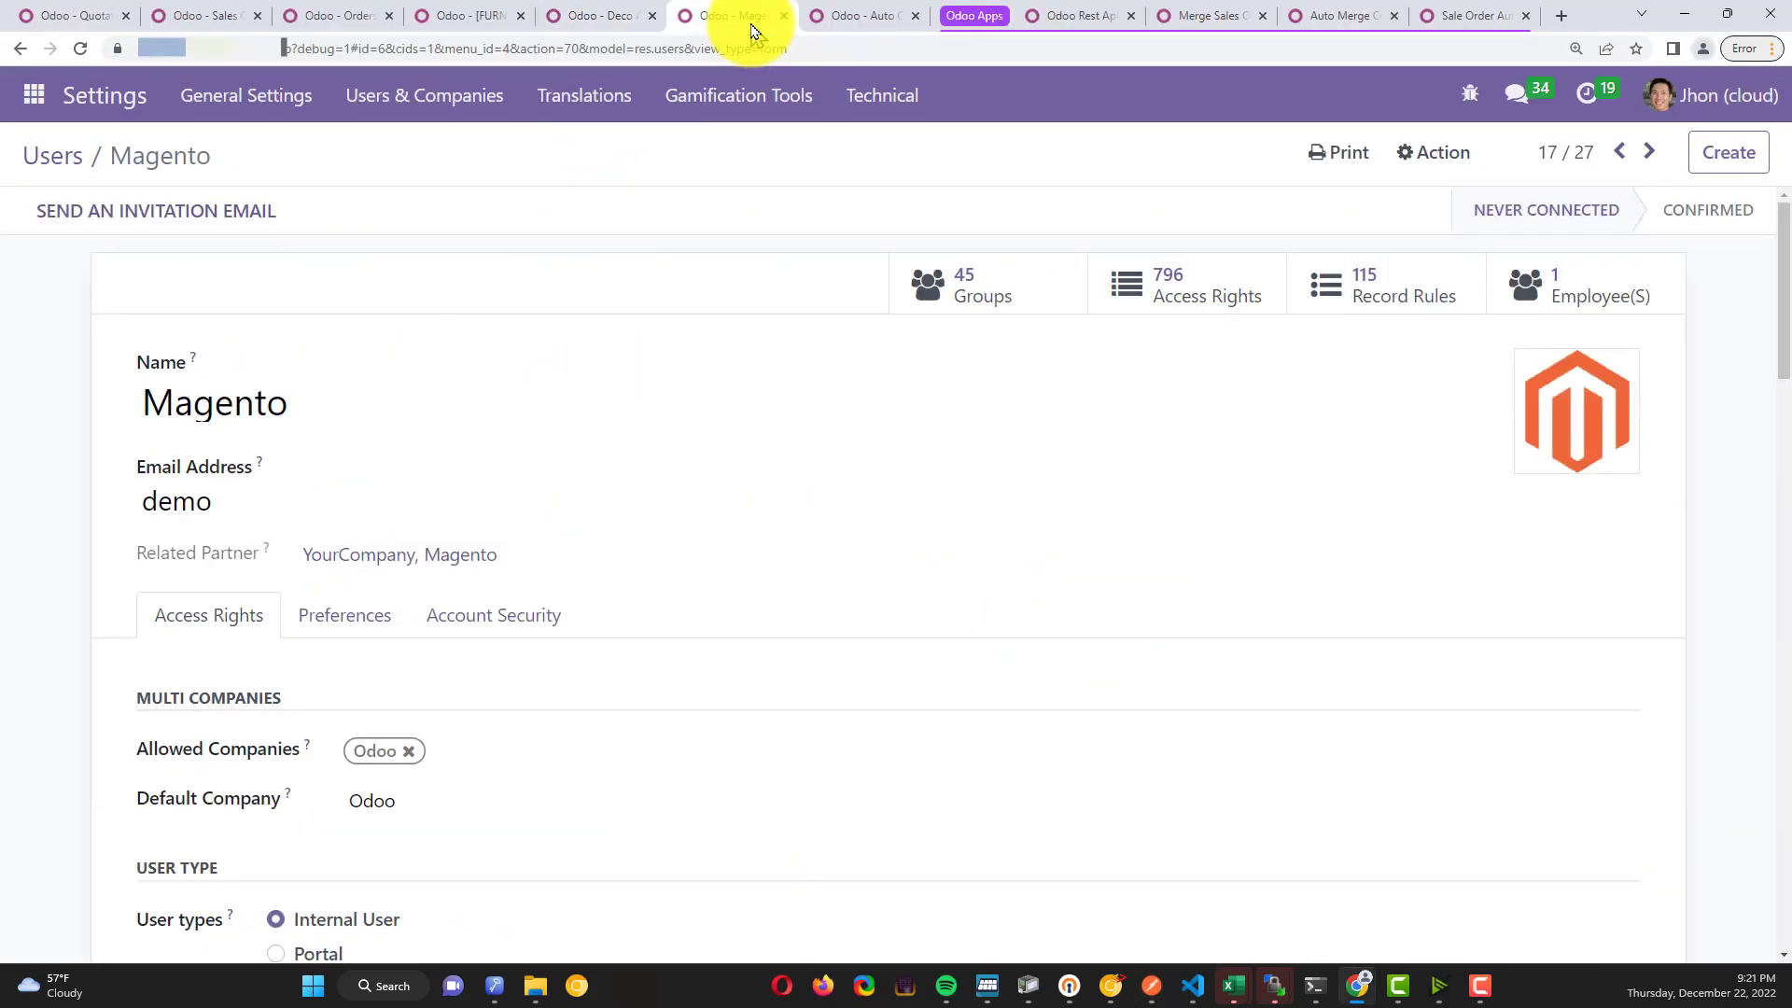
{"action": "left_click", "coordinate": [470, 113]}
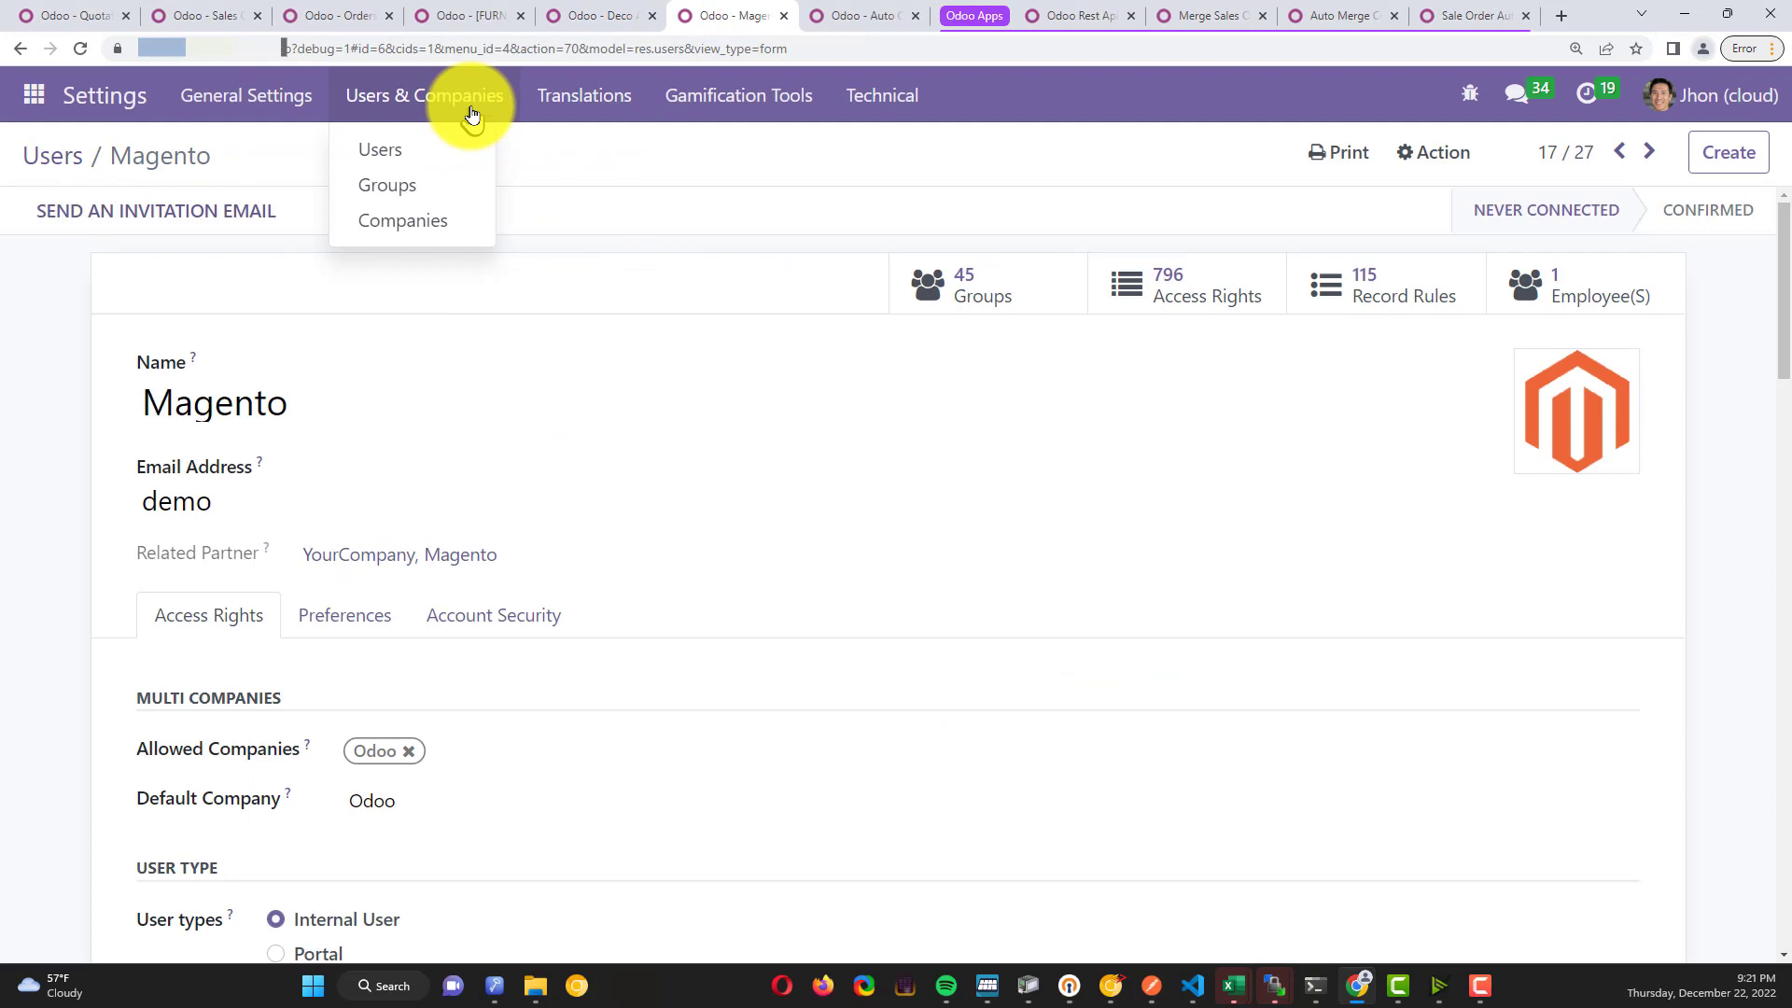
{"action": "left_click", "coordinate": [8, 299]}
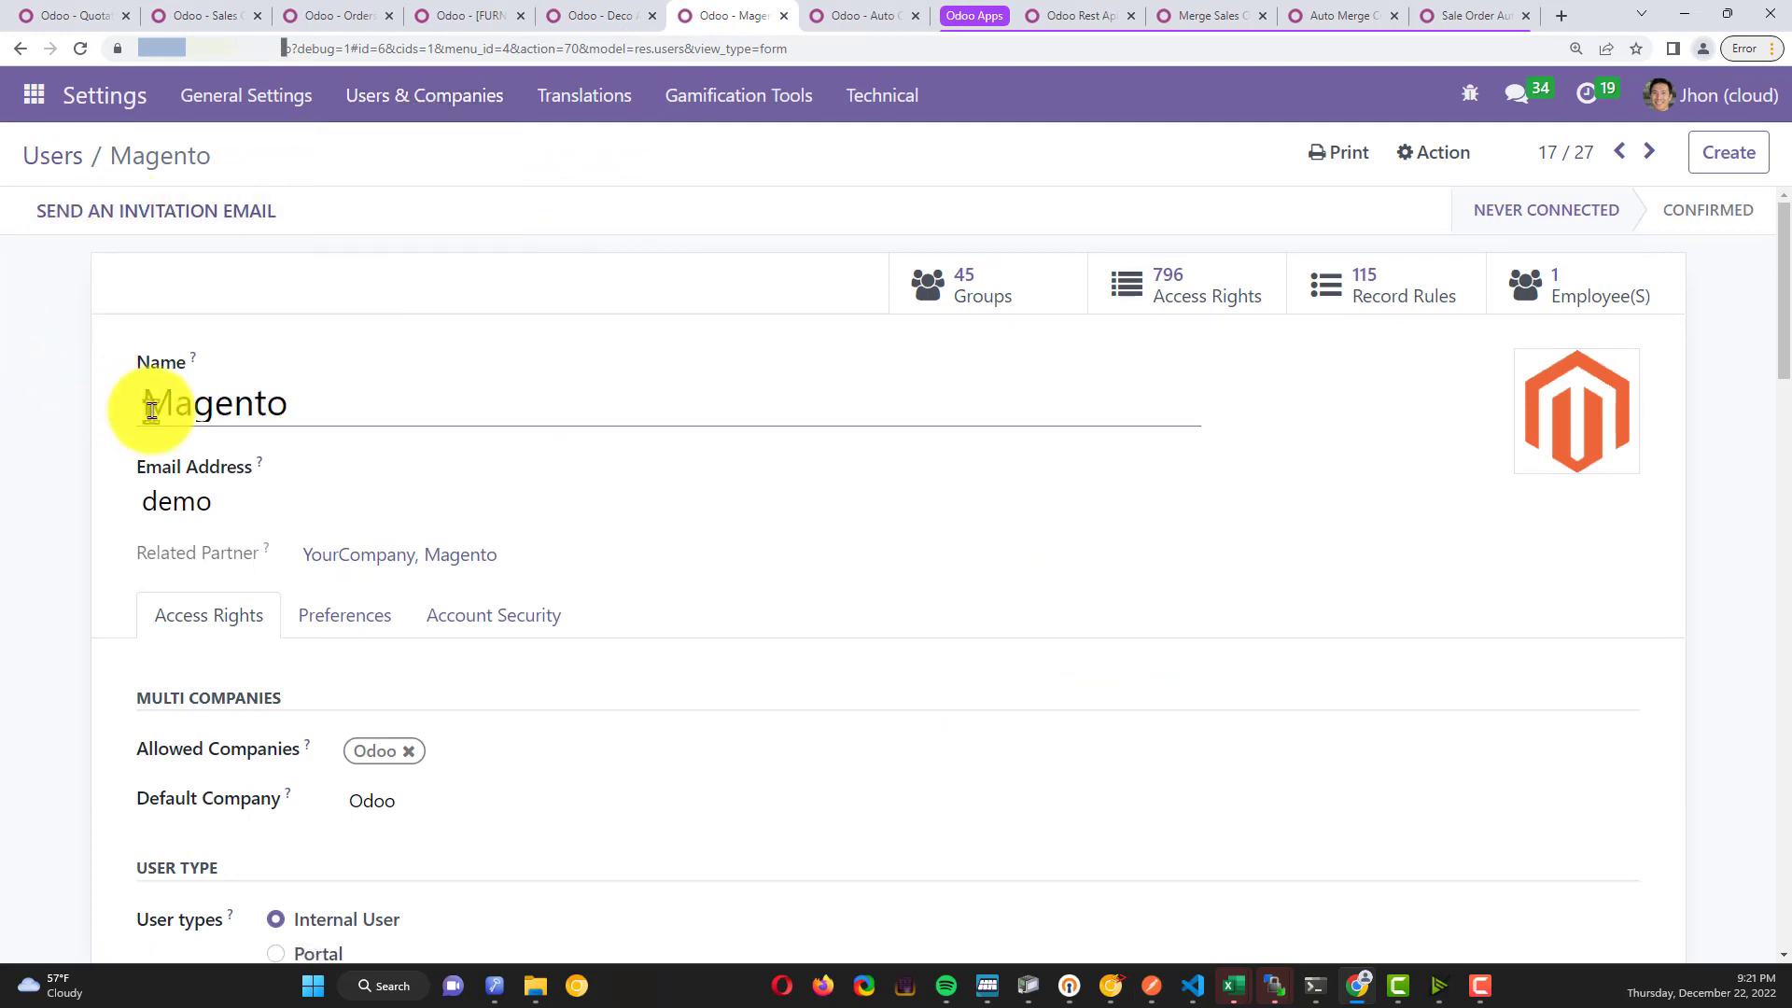
{"action": "left_click_drag", "start_coordinate": [344, 399], "coordinate": [19, 388]}
{"action": "left_click", "coordinate": [14, 411]}
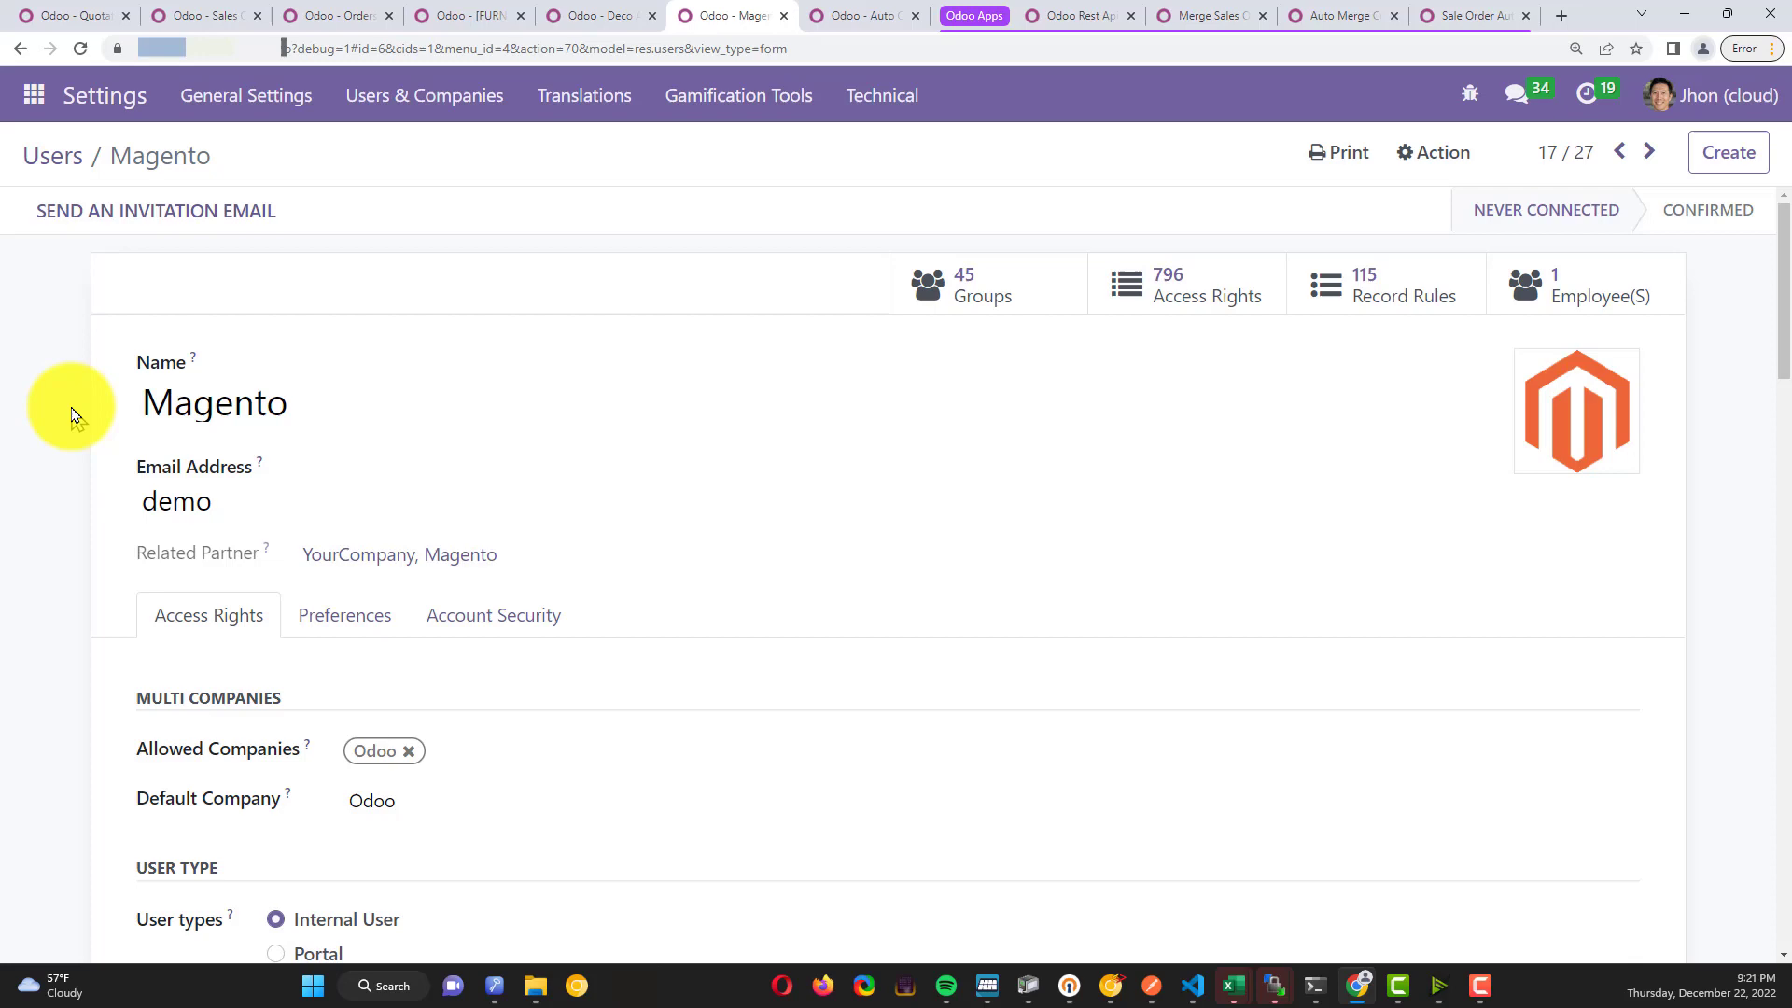
{"action": "key", "text": "alt+Tab"}
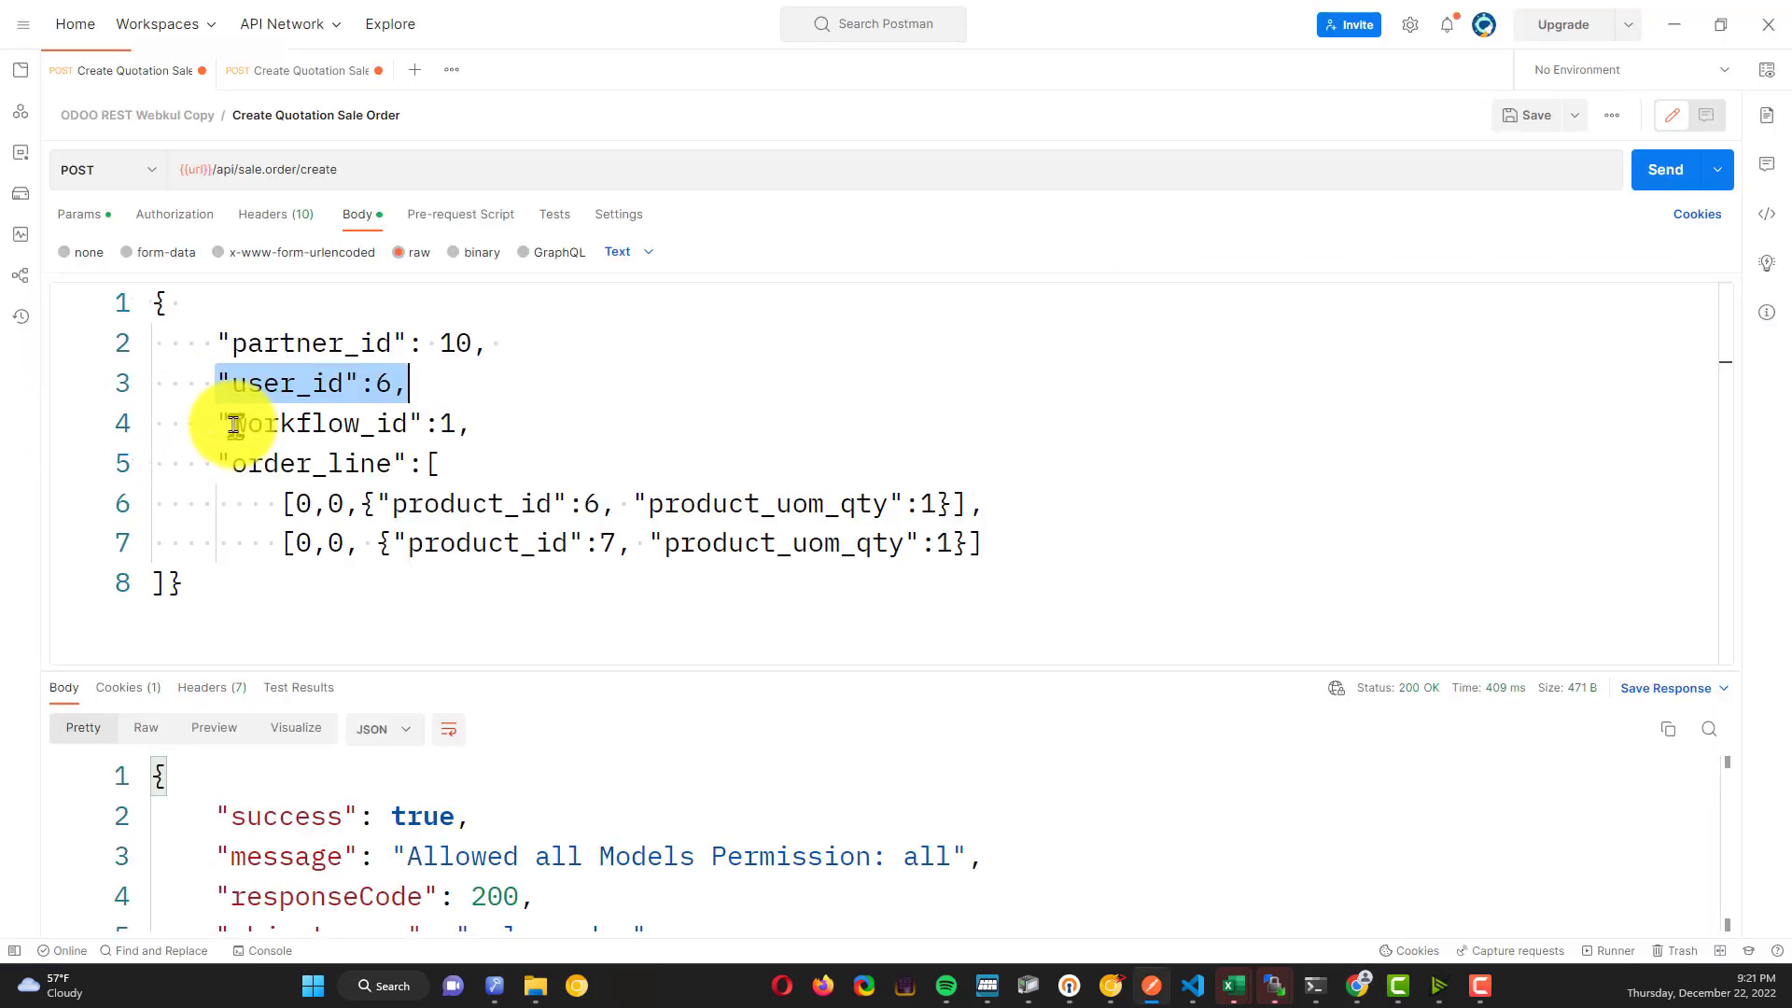
Check workflow_id in Postman, note the sh_sale_auto_invoice_workflow module name, and return to quotations
{"action": "left_click_drag", "start_coordinate": [231, 425], "coordinate": [467, 428]}
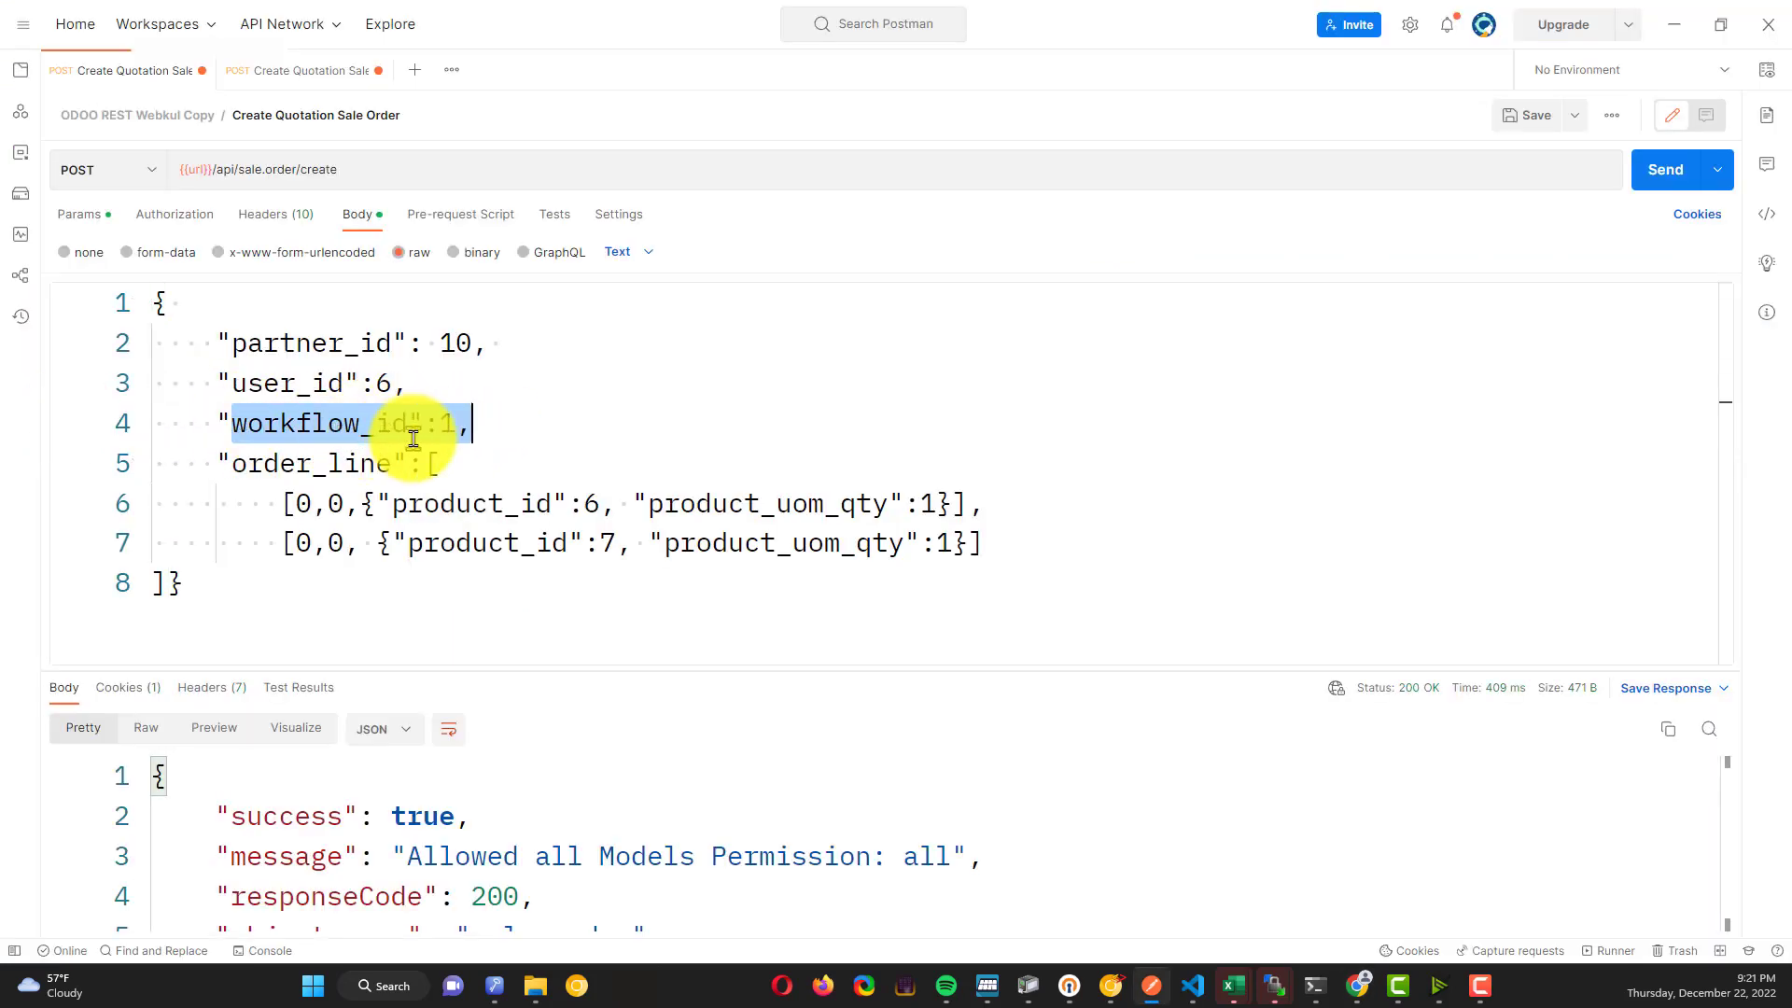
{"action": "key", "text": "alt+Tab"}
{"action": "left_click", "coordinate": [1480, 16]}
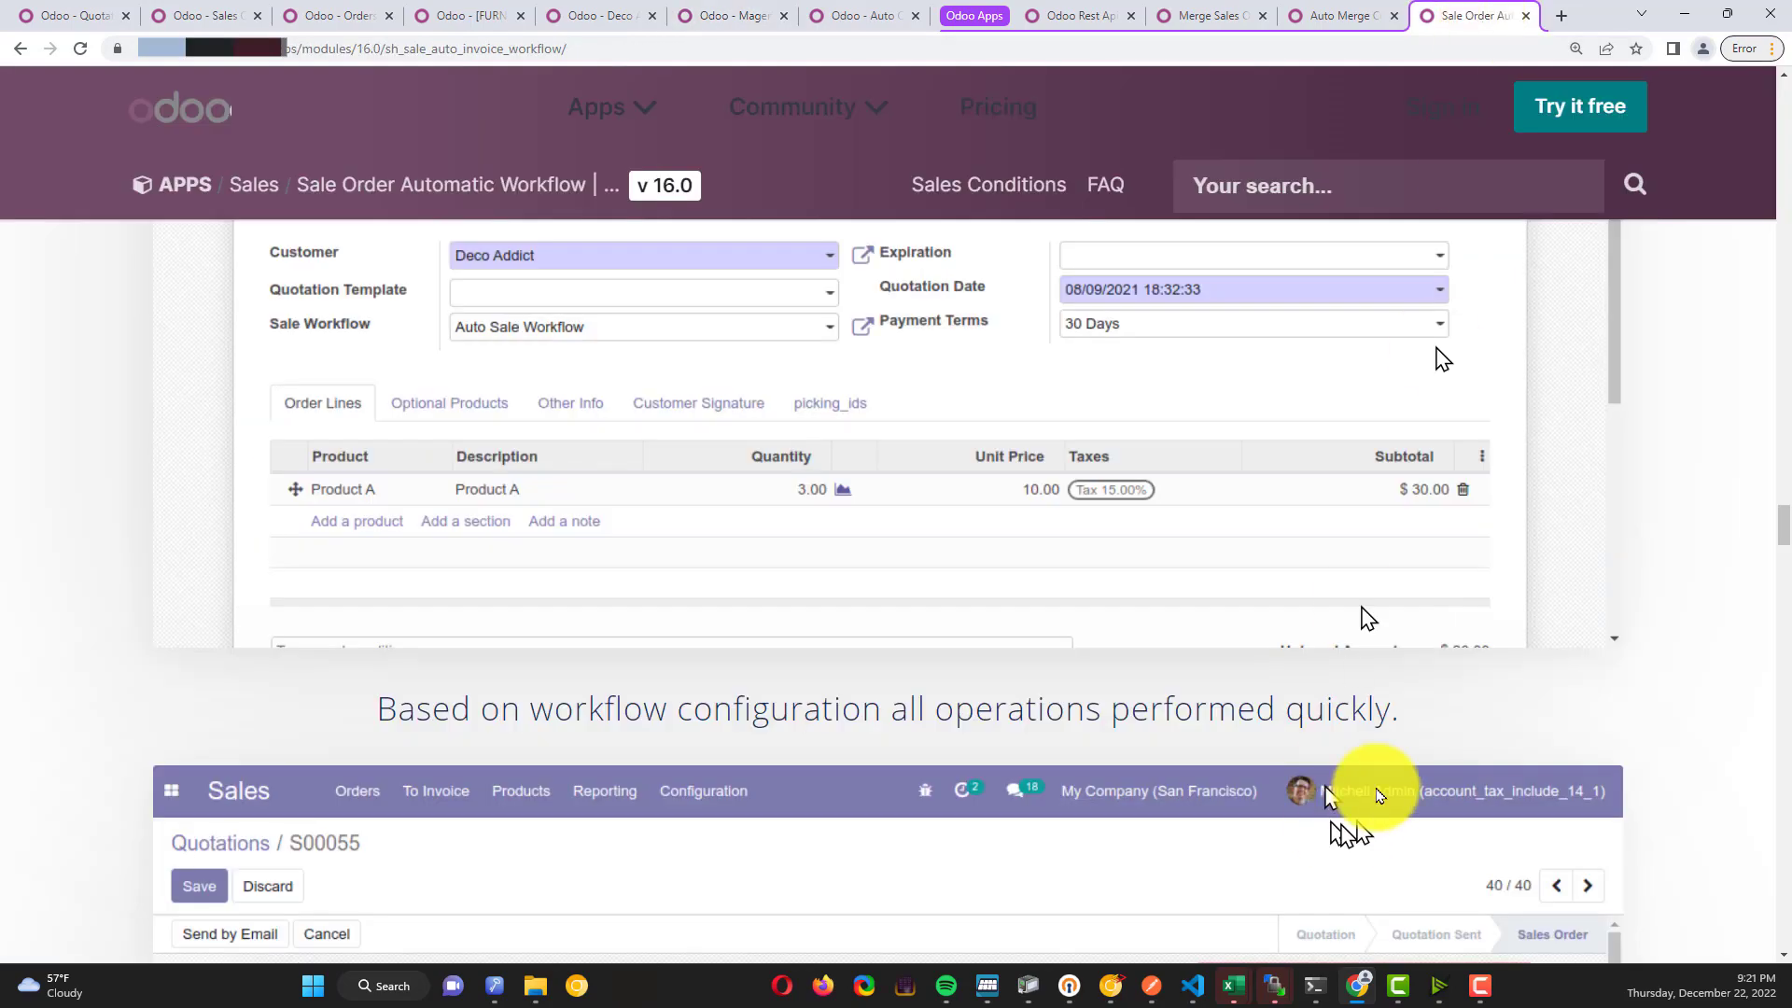
{"action": "scroll", "coordinate": [1379, 794], "scroll_direction": "up", "scroll_amount": 10}
{"action": "middle_click", "coordinate": [1652, 511]}
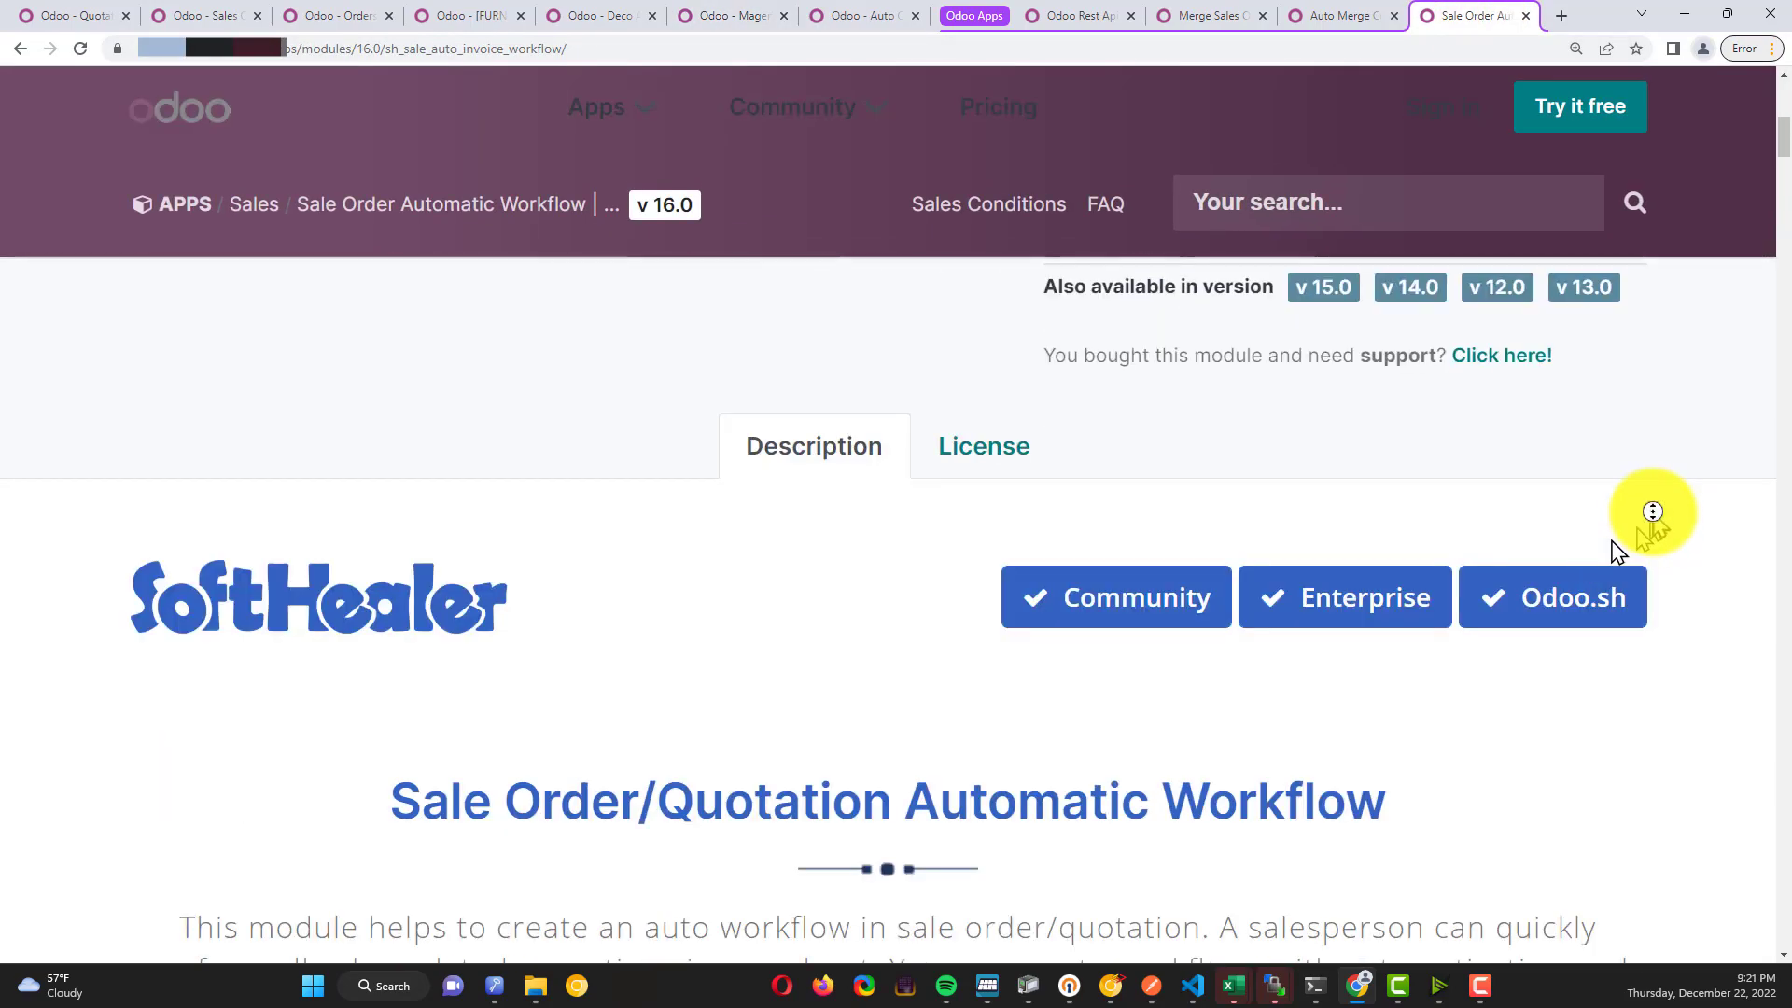
{"action": "middle_click", "coordinate": [1676, 215]}
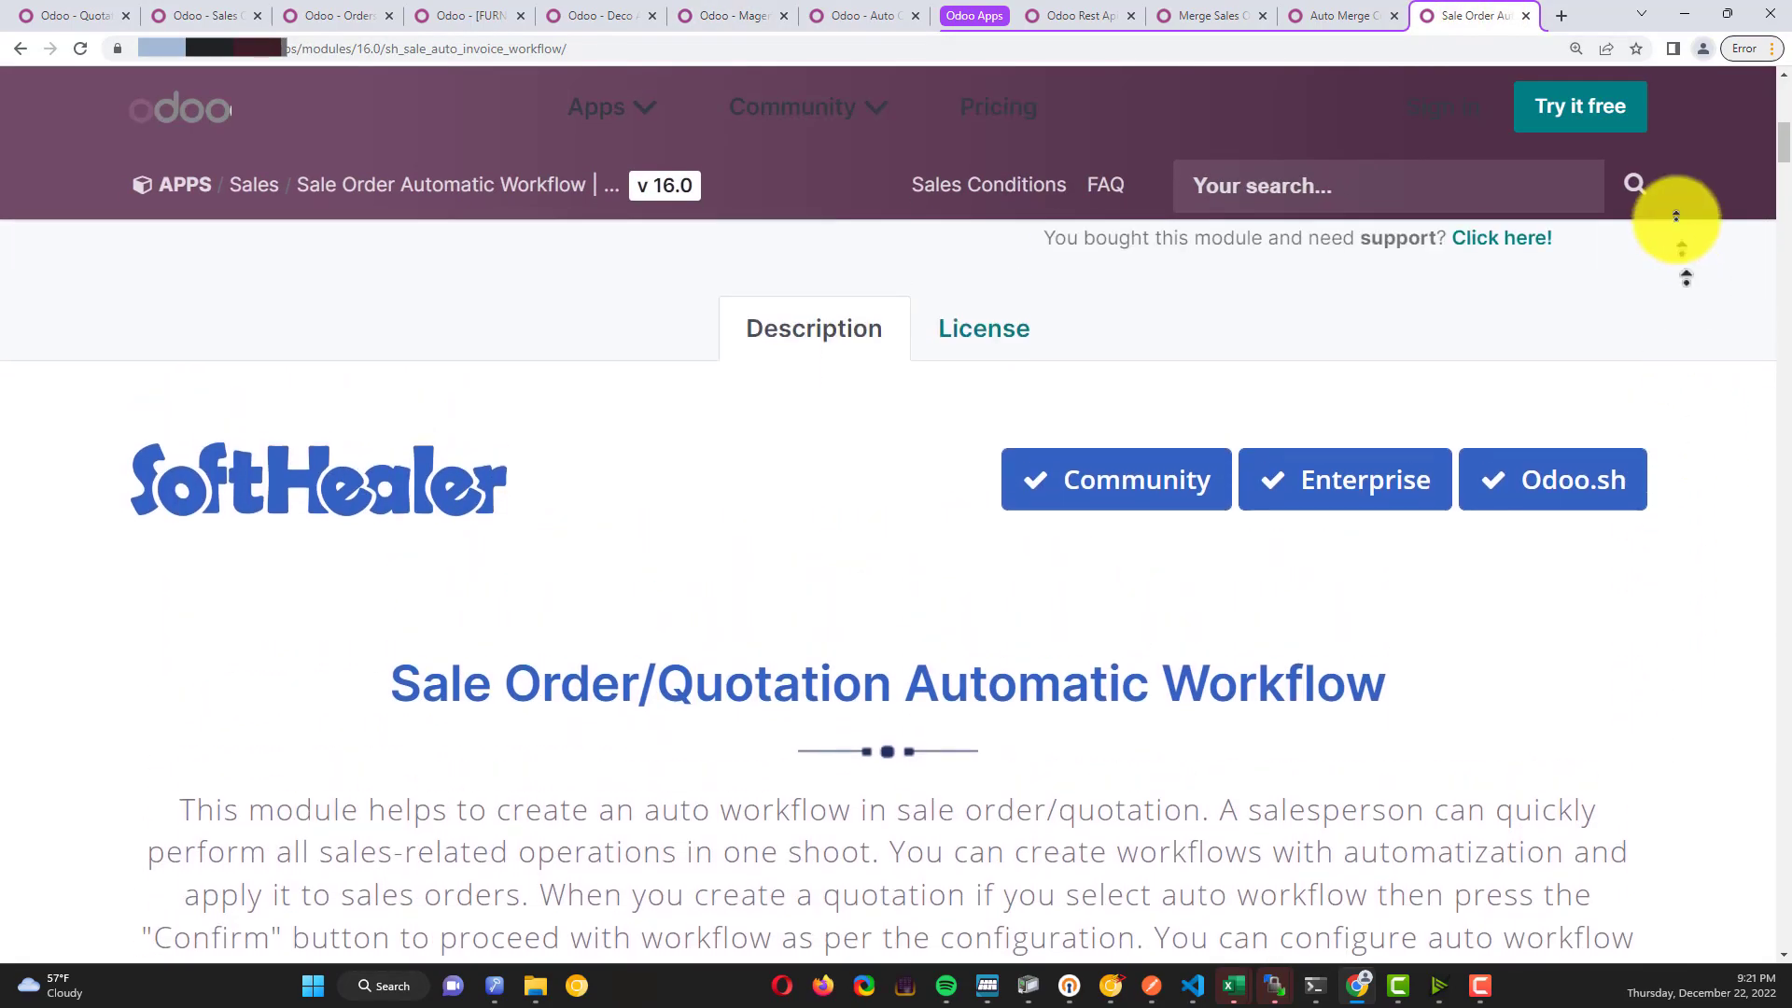
{"action": "left_click", "coordinate": [1521, 688]}
{"action": "double_click", "coordinate": [1421, 611]}
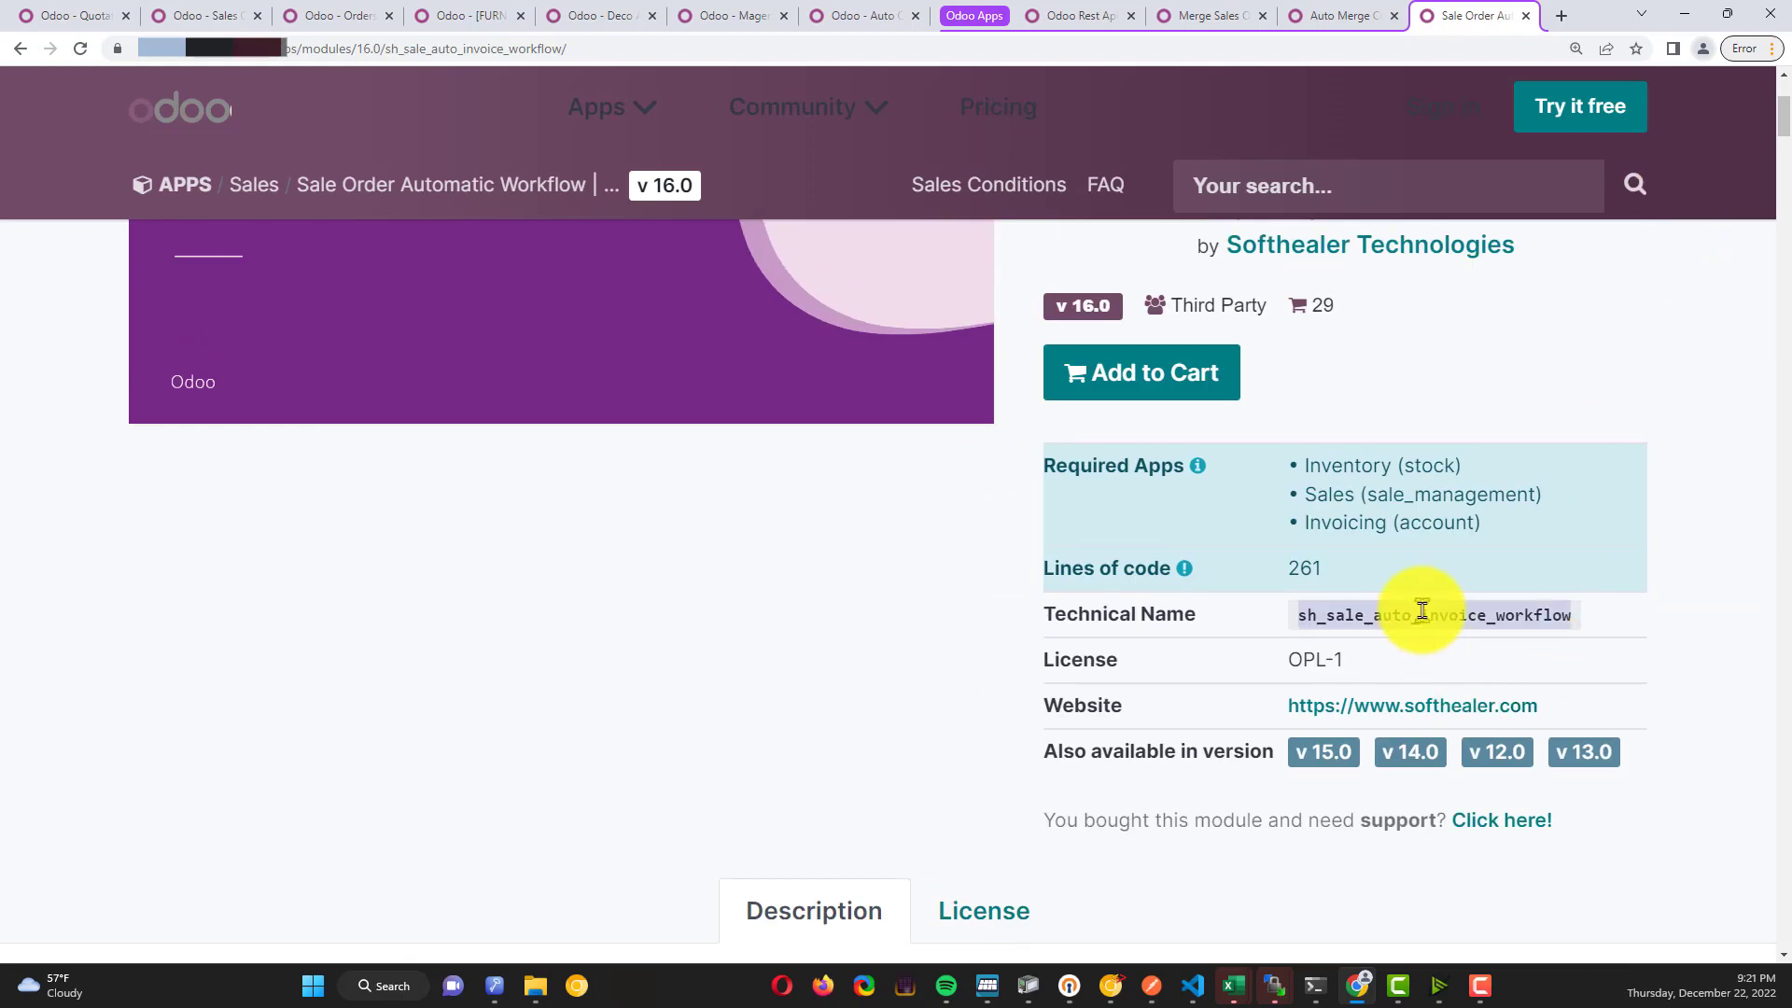
{"action": "scroll", "coordinate": [1475, 589], "scroll_direction": "up", "scroll_amount": 3}
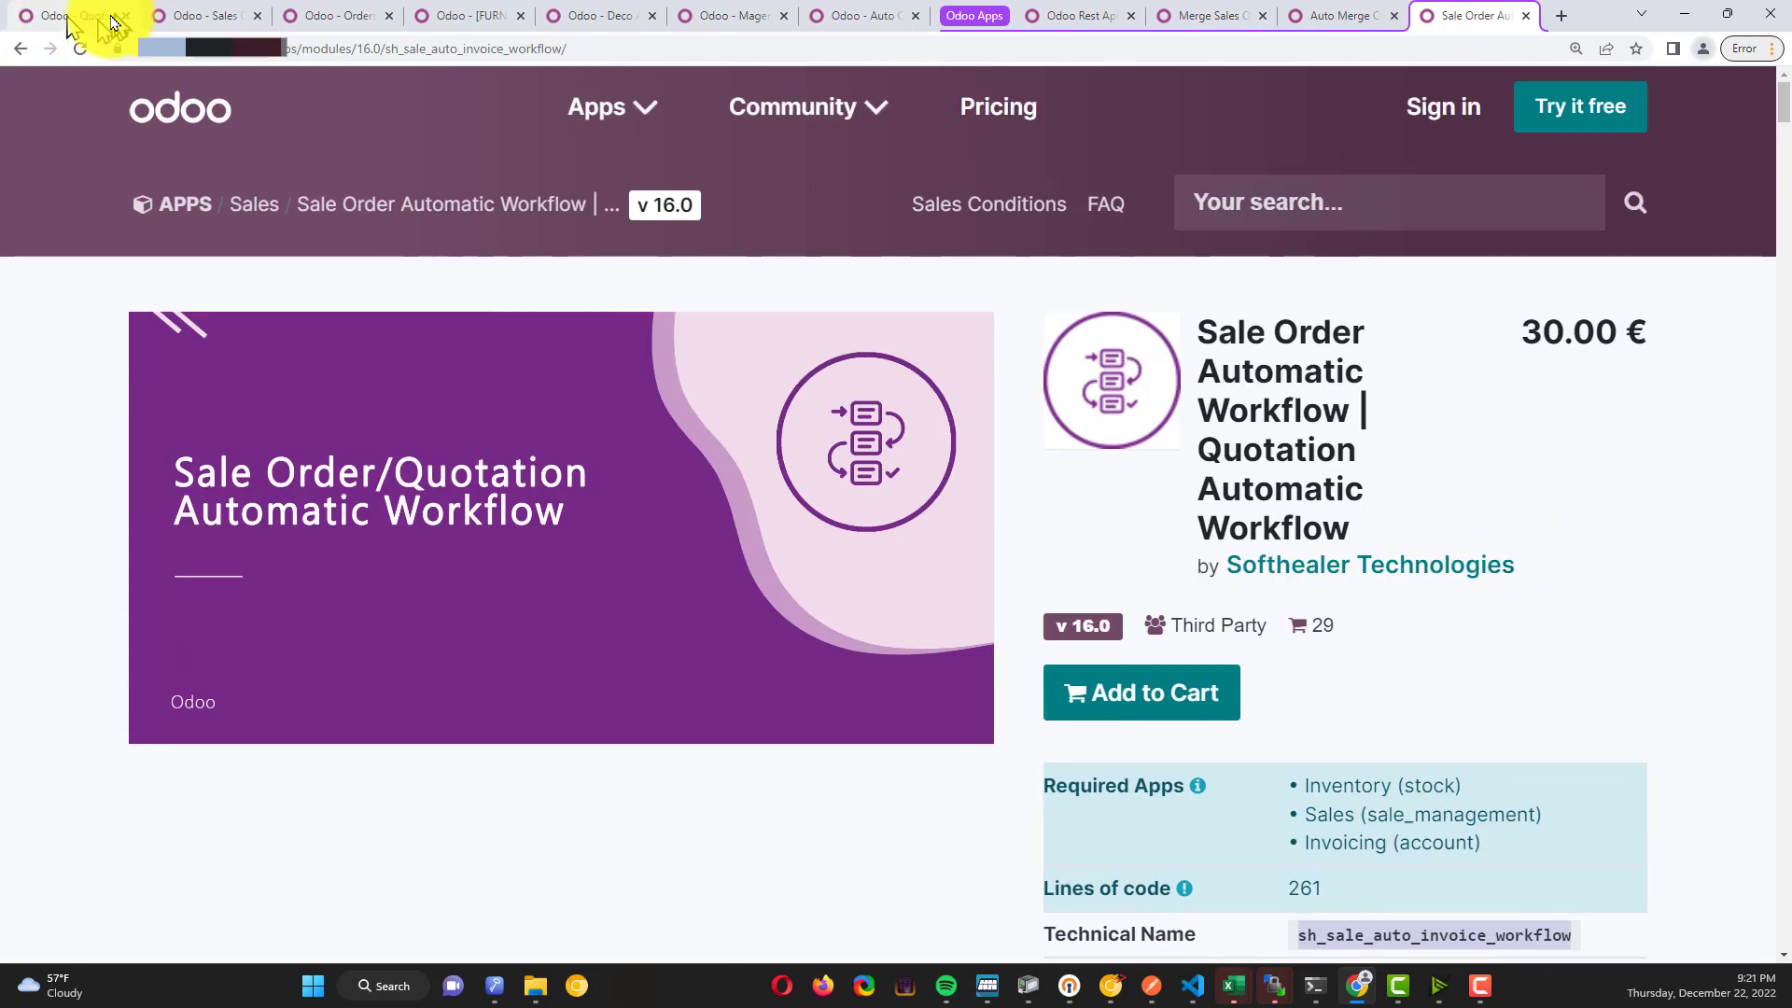
{"action": "left_click", "coordinate": [42, 18]}
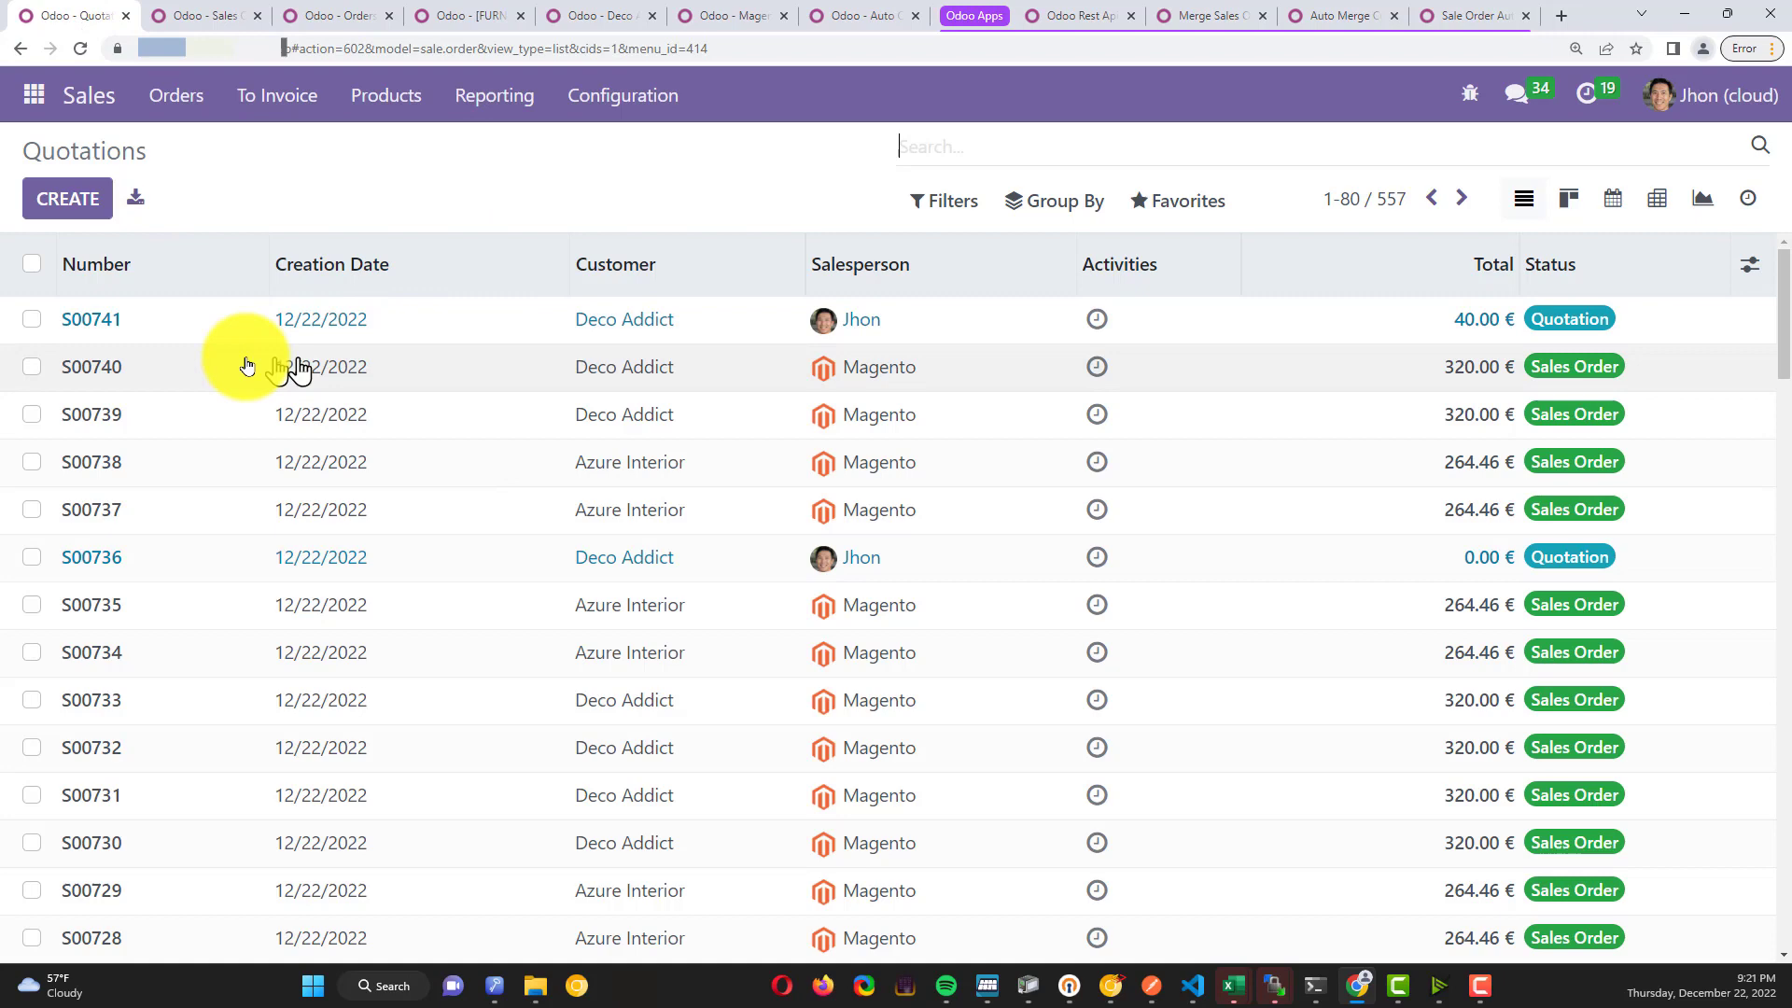
Open sales order S00740 and inspect its Delivery Order sale workflow record
{"action": "left_click", "coordinate": [173, 372]}
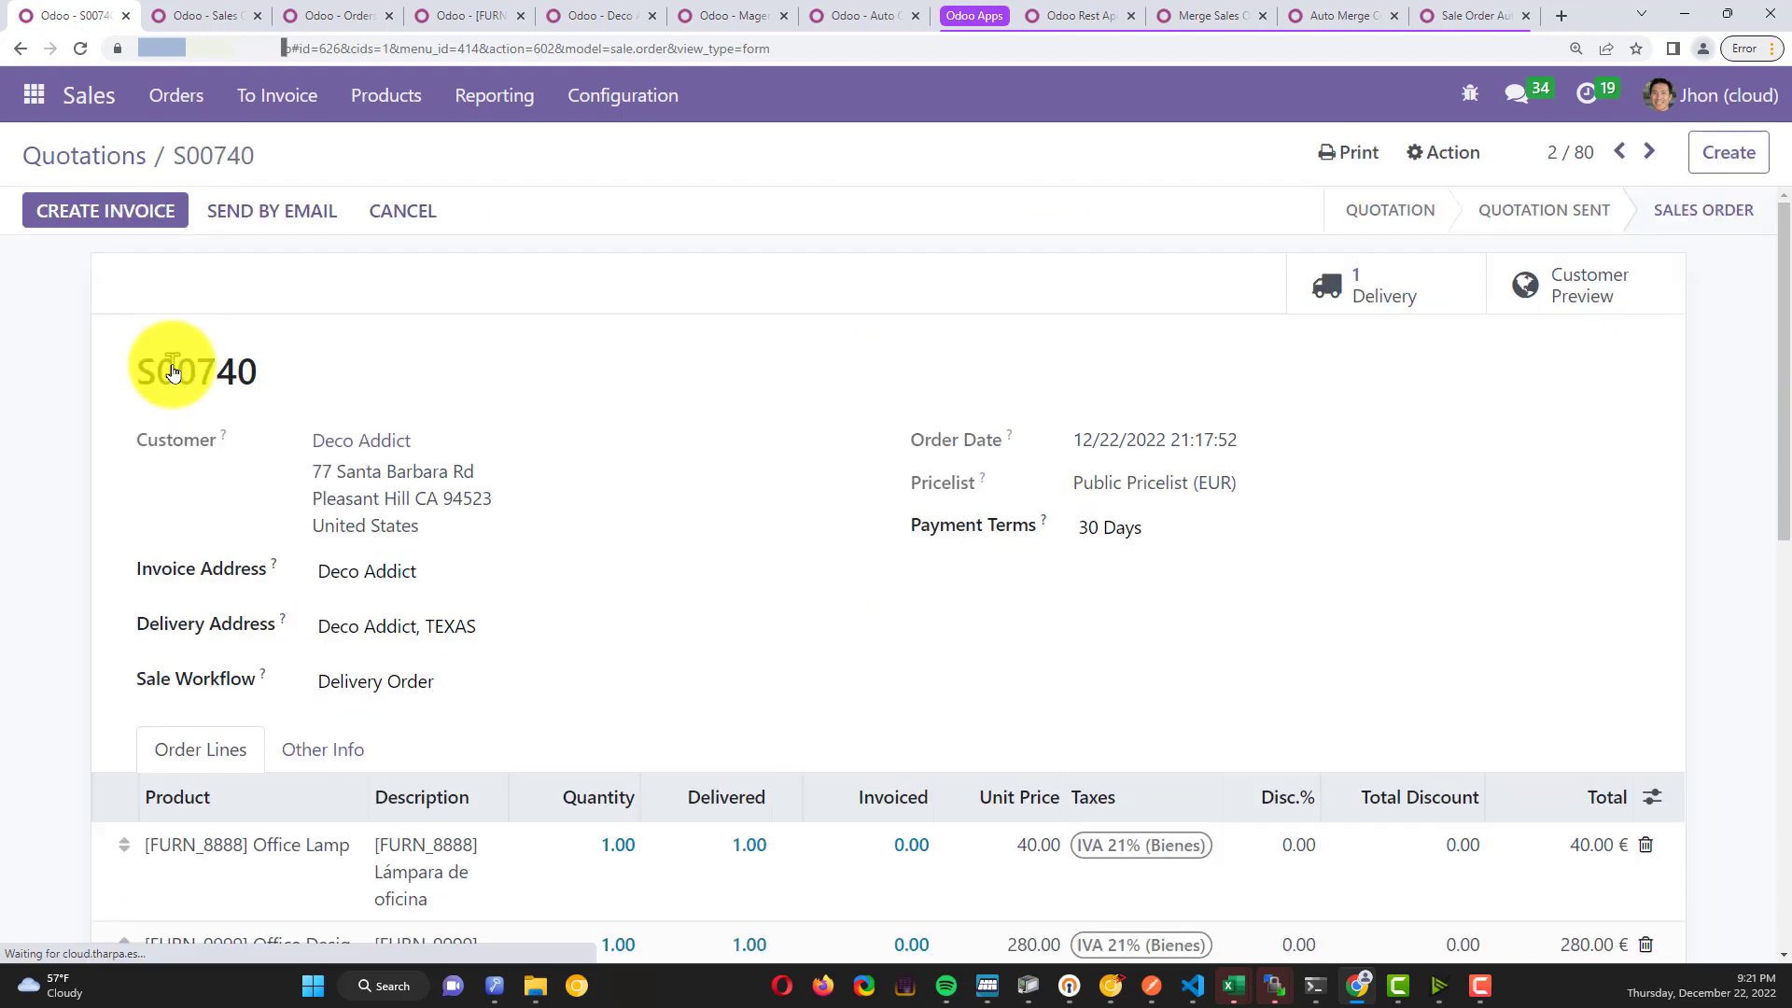
{"action": "mouse_move", "coordinate": [265, 678]}
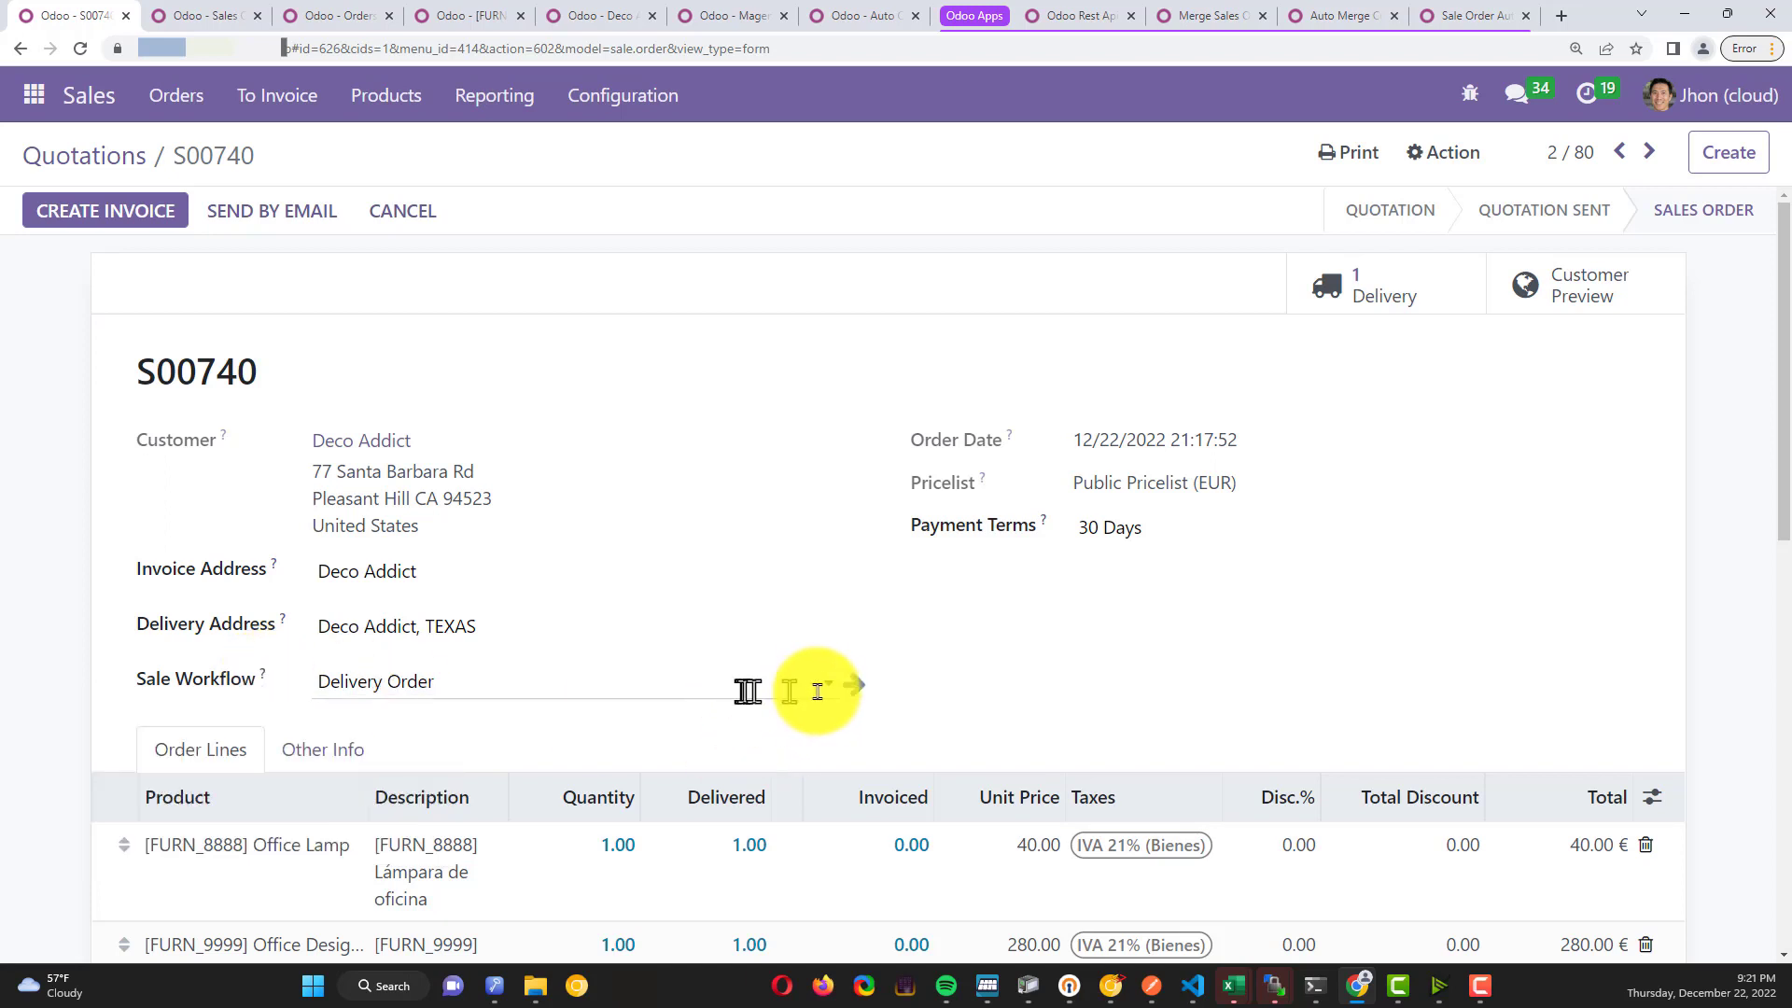
{"action": "left_click", "coordinate": [851, 698]}
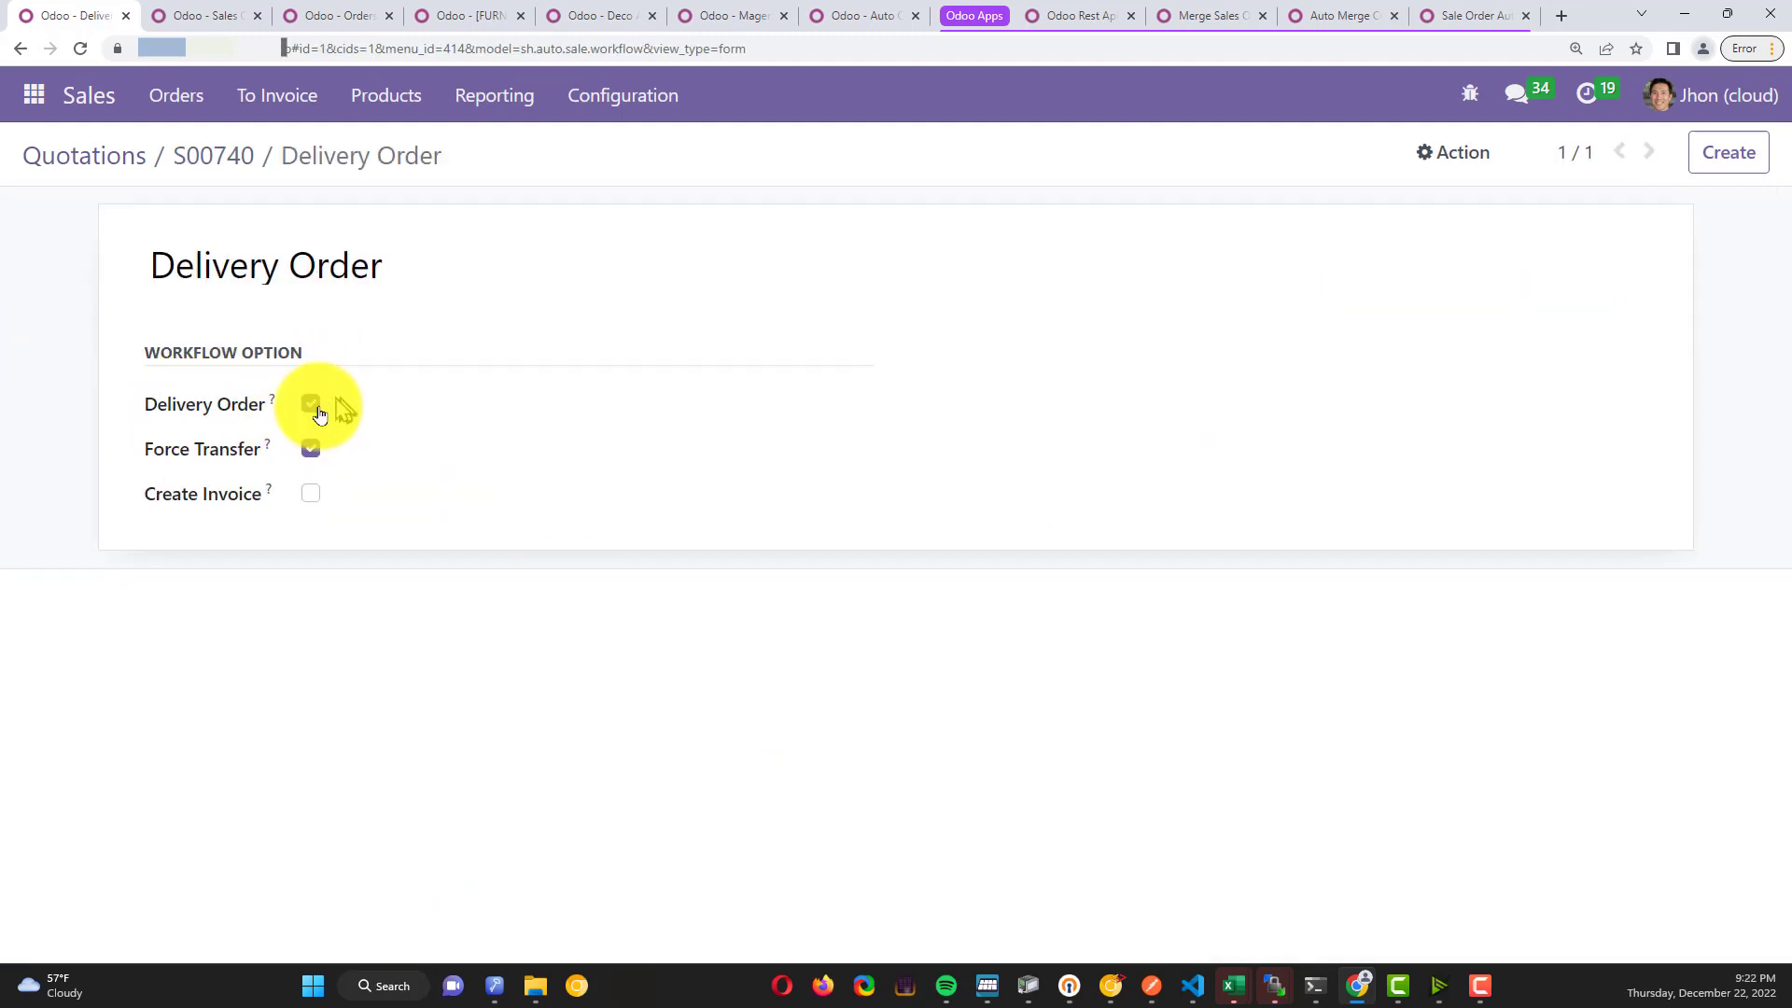
{"action": "left_click", "coordinate": [92, 154]}
In Postman, set the request body's workflow_id to 1
{"action": "key", "text": "alt+Tab"}
{"action": "type", "text": "1"}
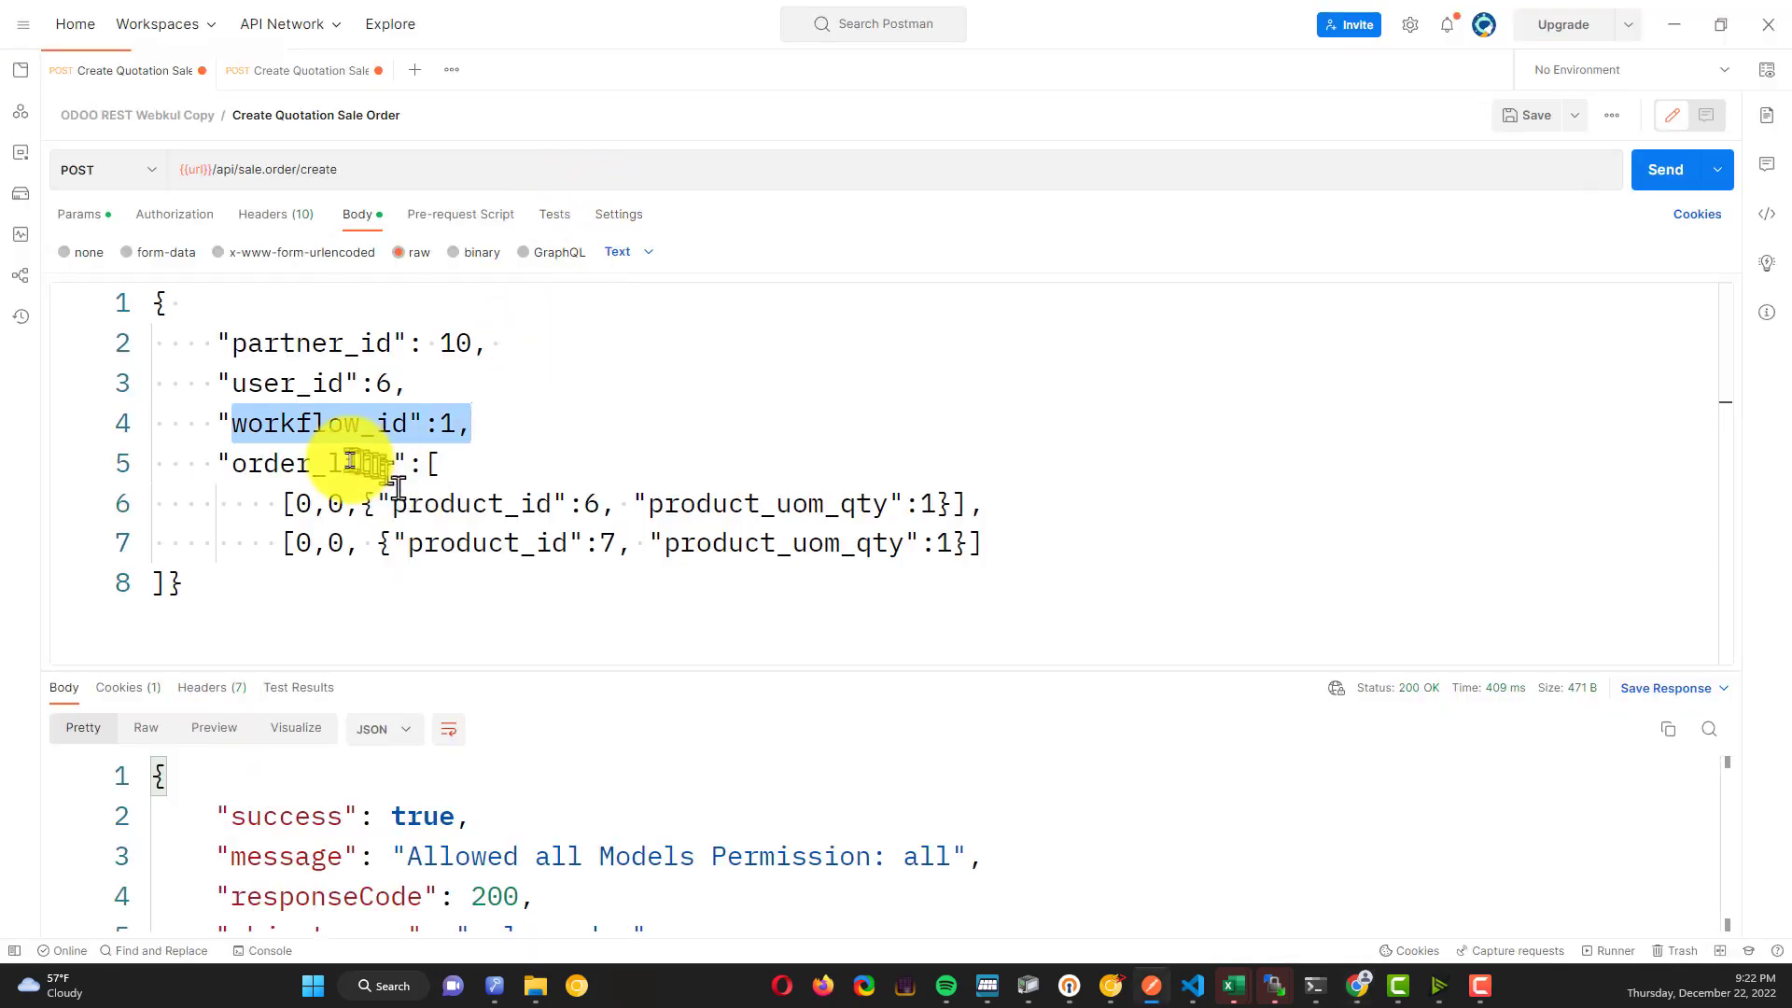
{"action": "left_click", "coordinate": [350, 462]}
{"action": "double_click", "coordinate": [322, 423]}
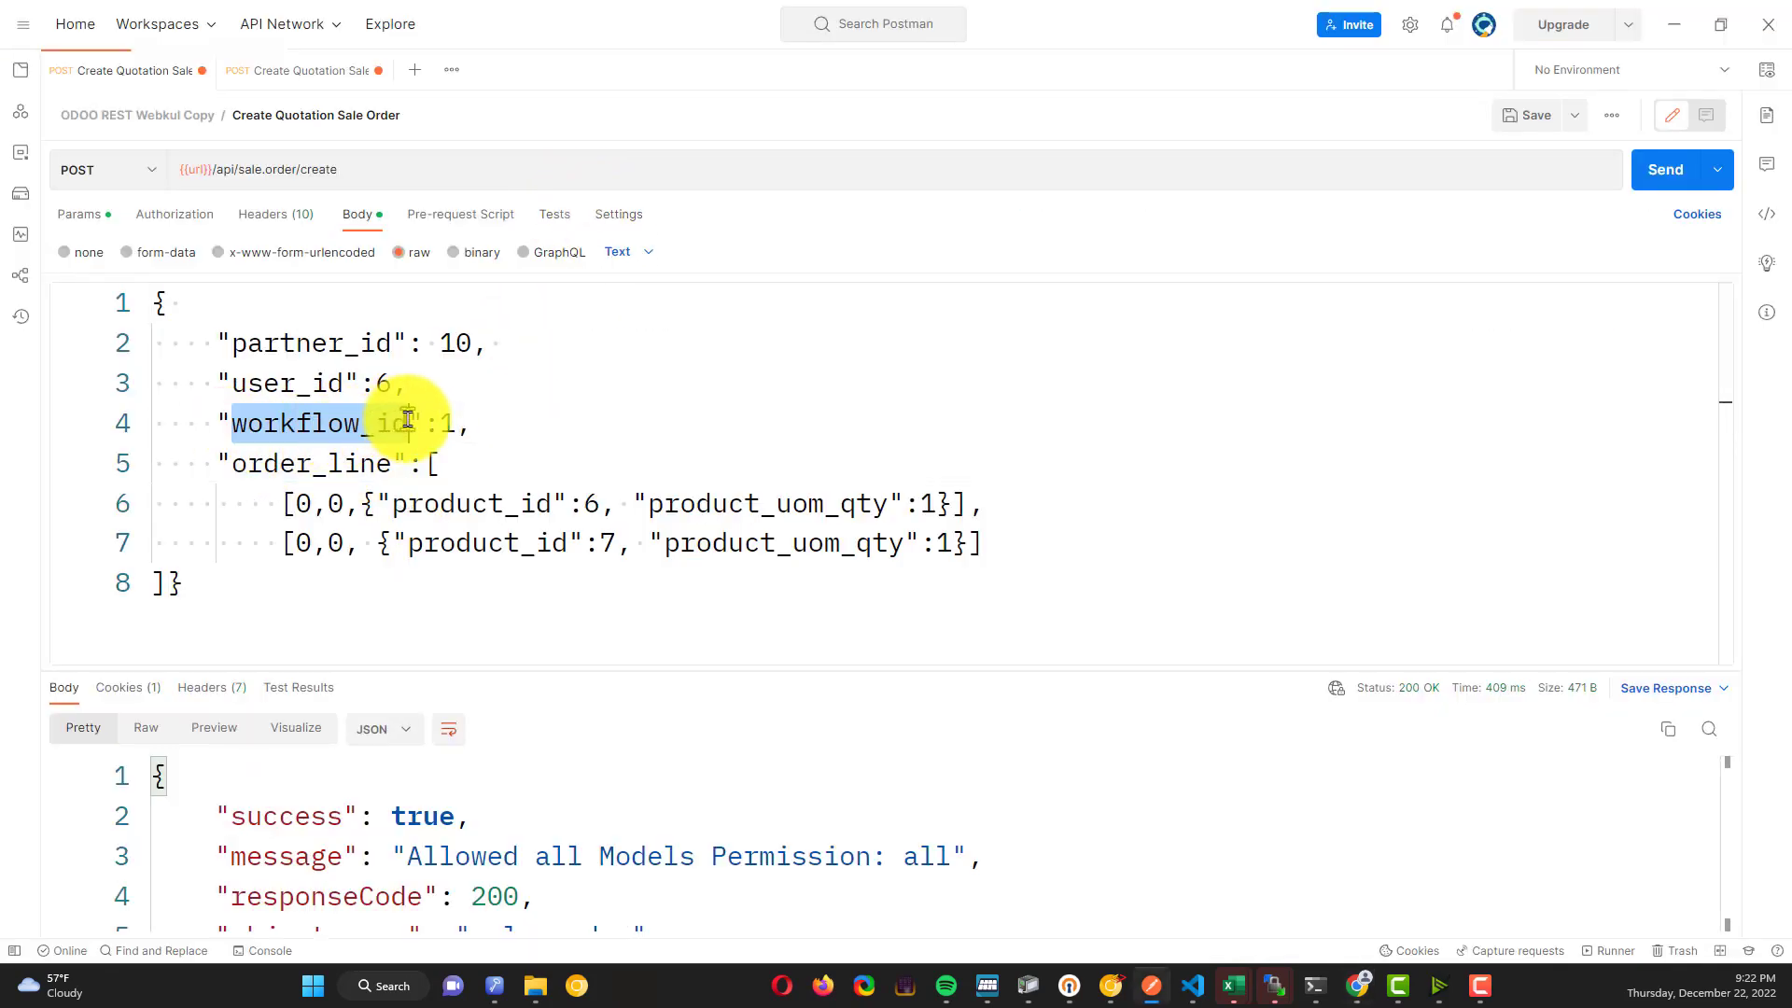
{"action": "double_click", "coordinate": [448, 423]}
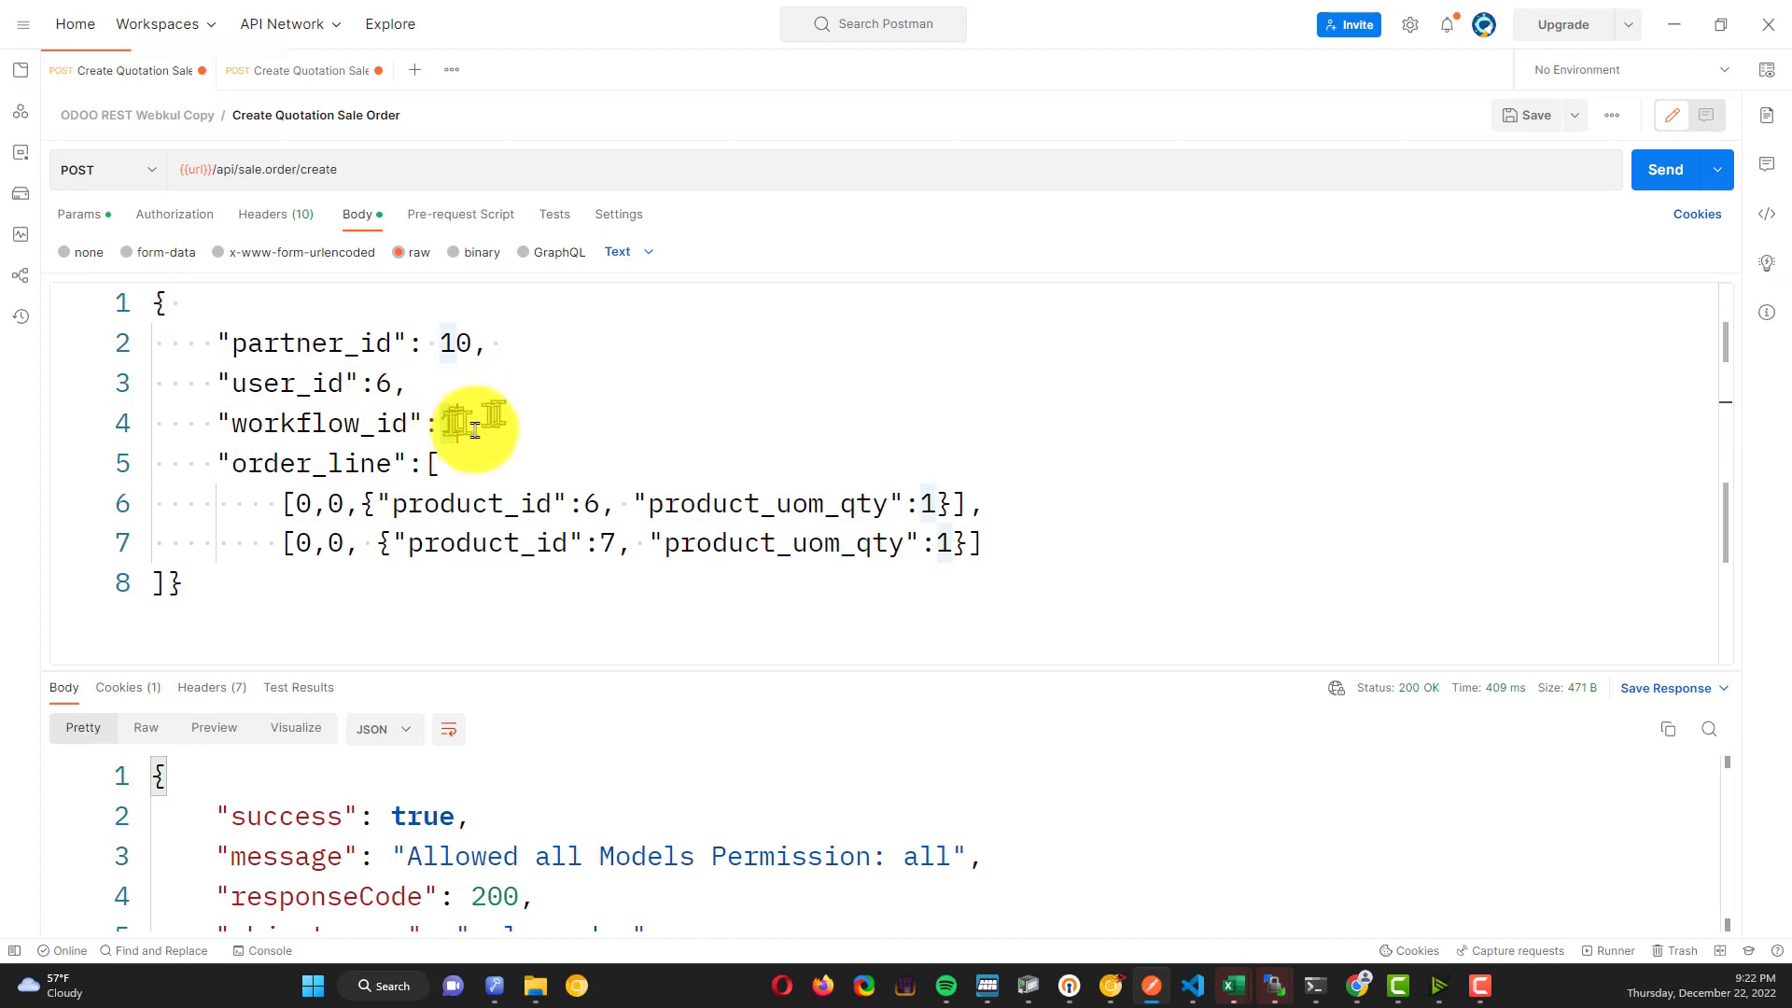
Reopen S00740, check its Delivery Order sale workflow, and view the Other Info tracking fields
{"action": "key", "text": "alt+Tab"}
{"action": "left_click", "coordinate": [160, 364]}
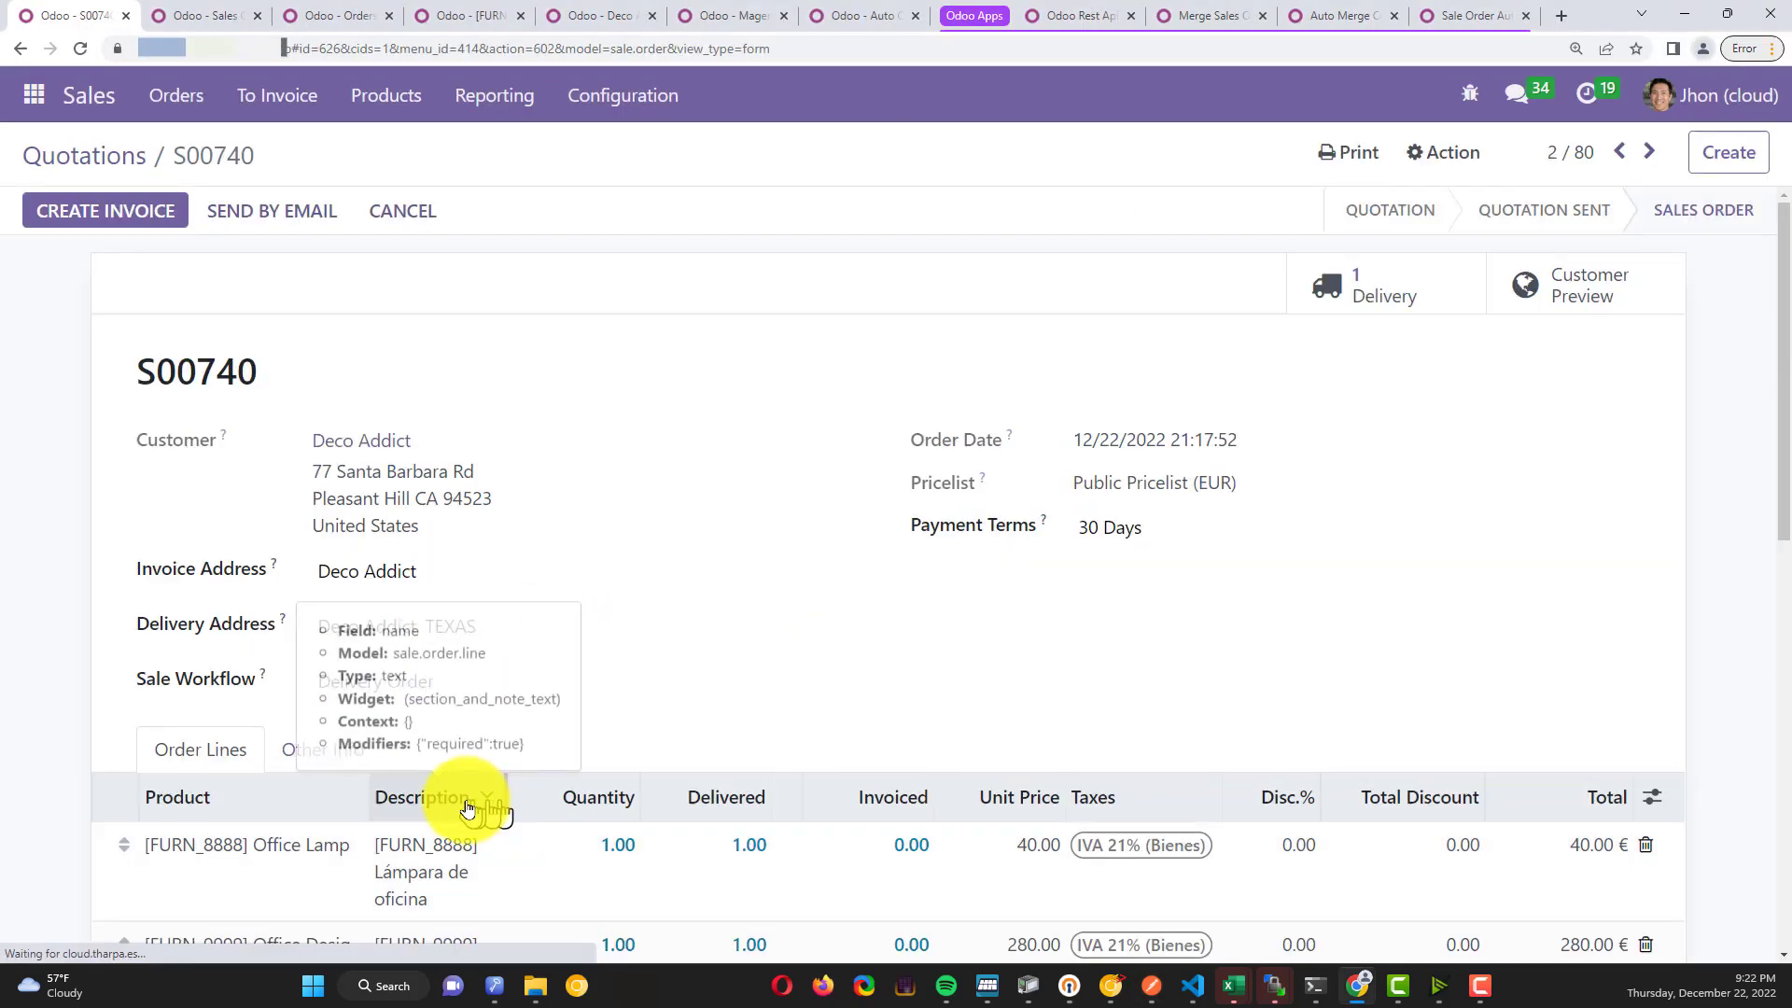
{"action": "left_click_drag", "start_coordinate": [460, 680], "coordinate": [312, 680]}
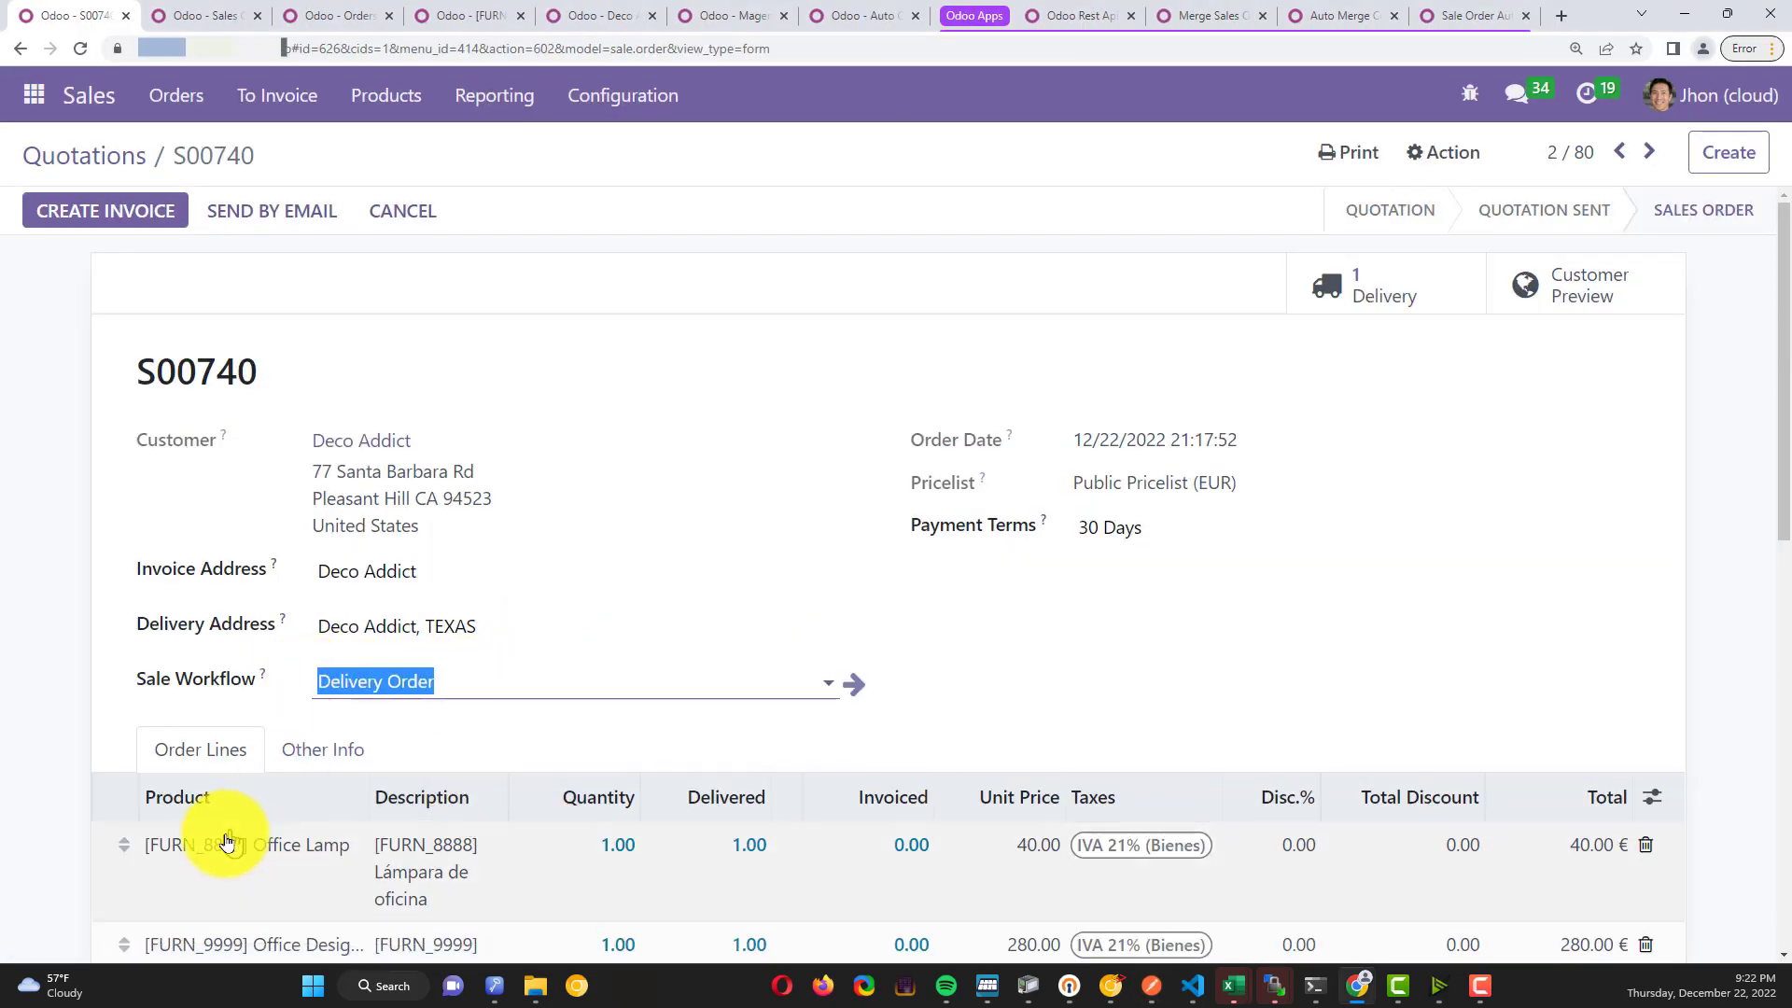
{"action": "left_click", "coordinate": [79, 707]}
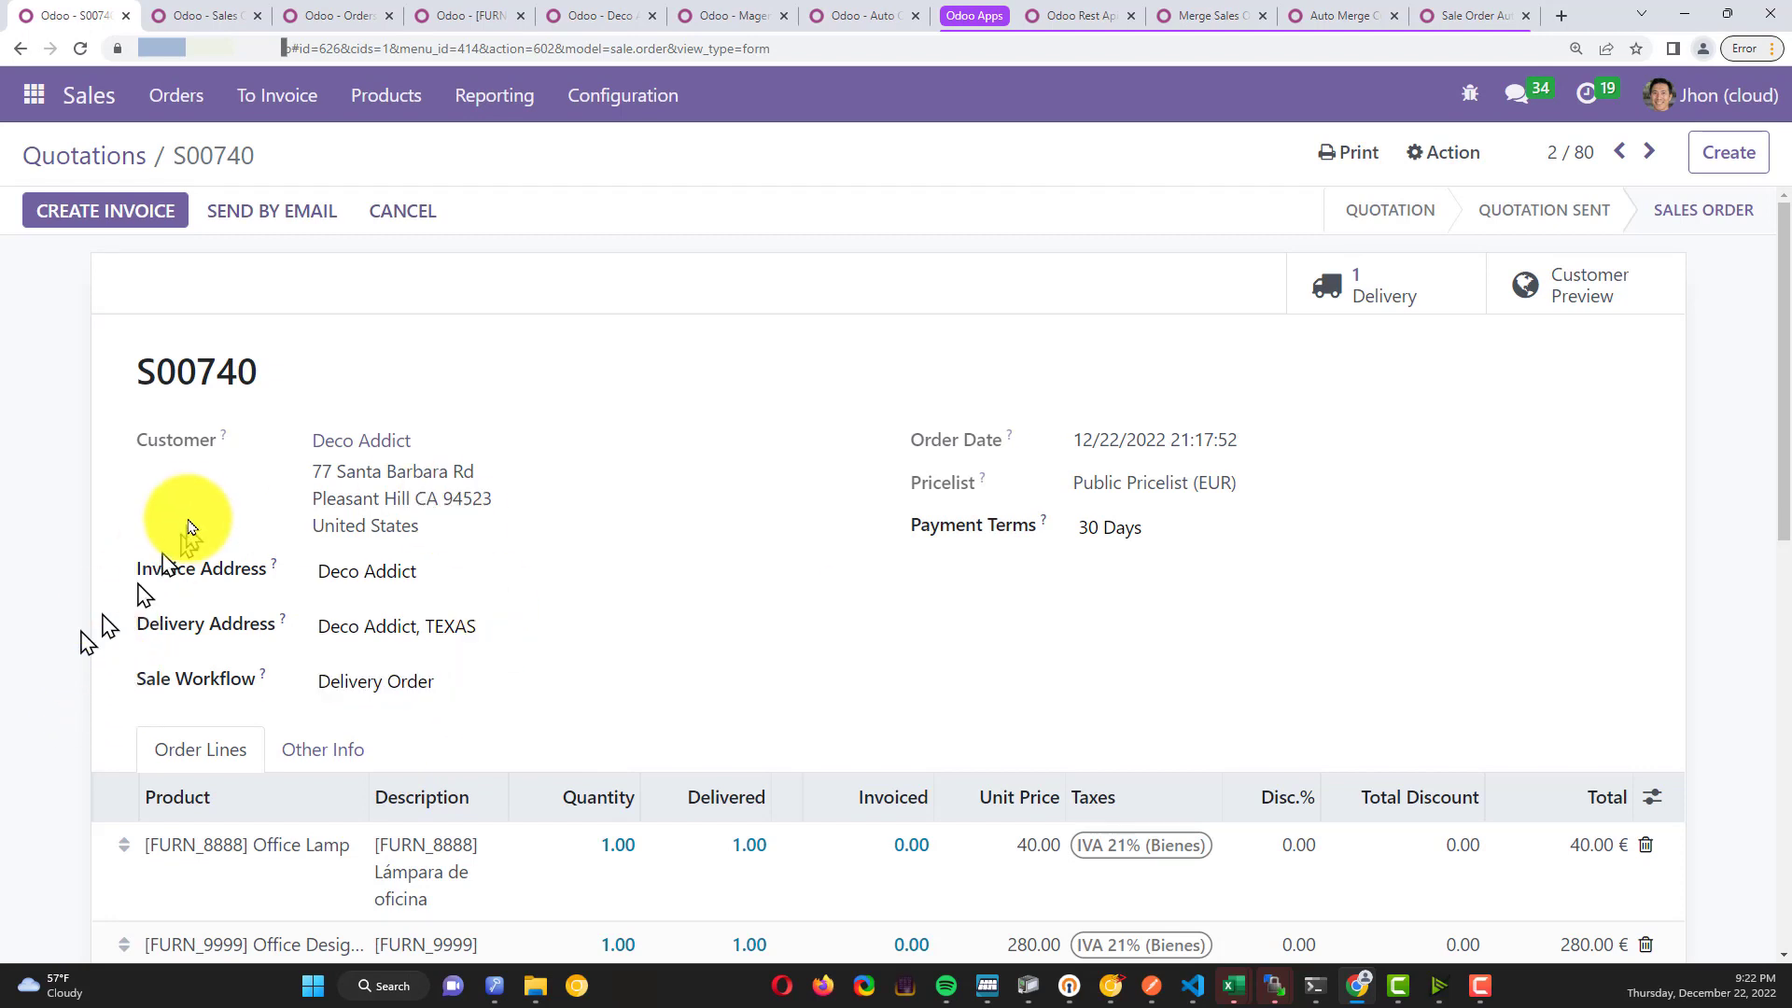
{"action": "key", "text": "alt+Tab"}
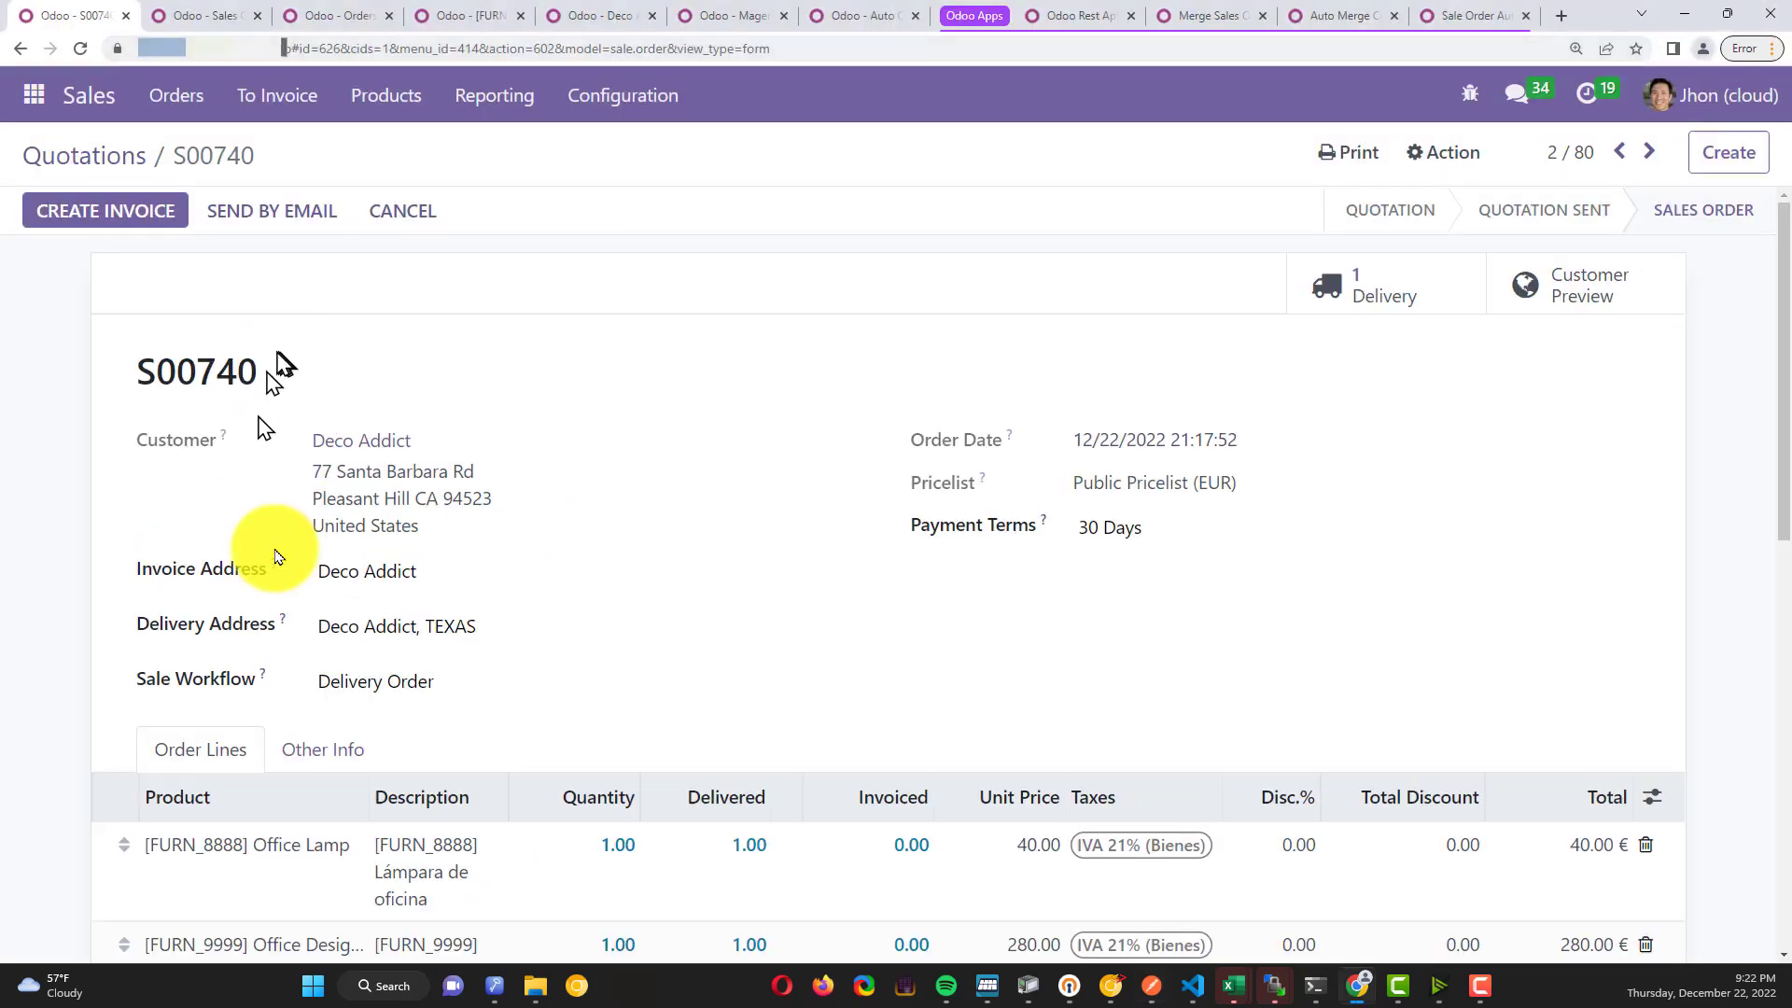
{"action": "key", "text": "alt+Tab"}
{"action": "left_click", "coordinate": [320, 749]}
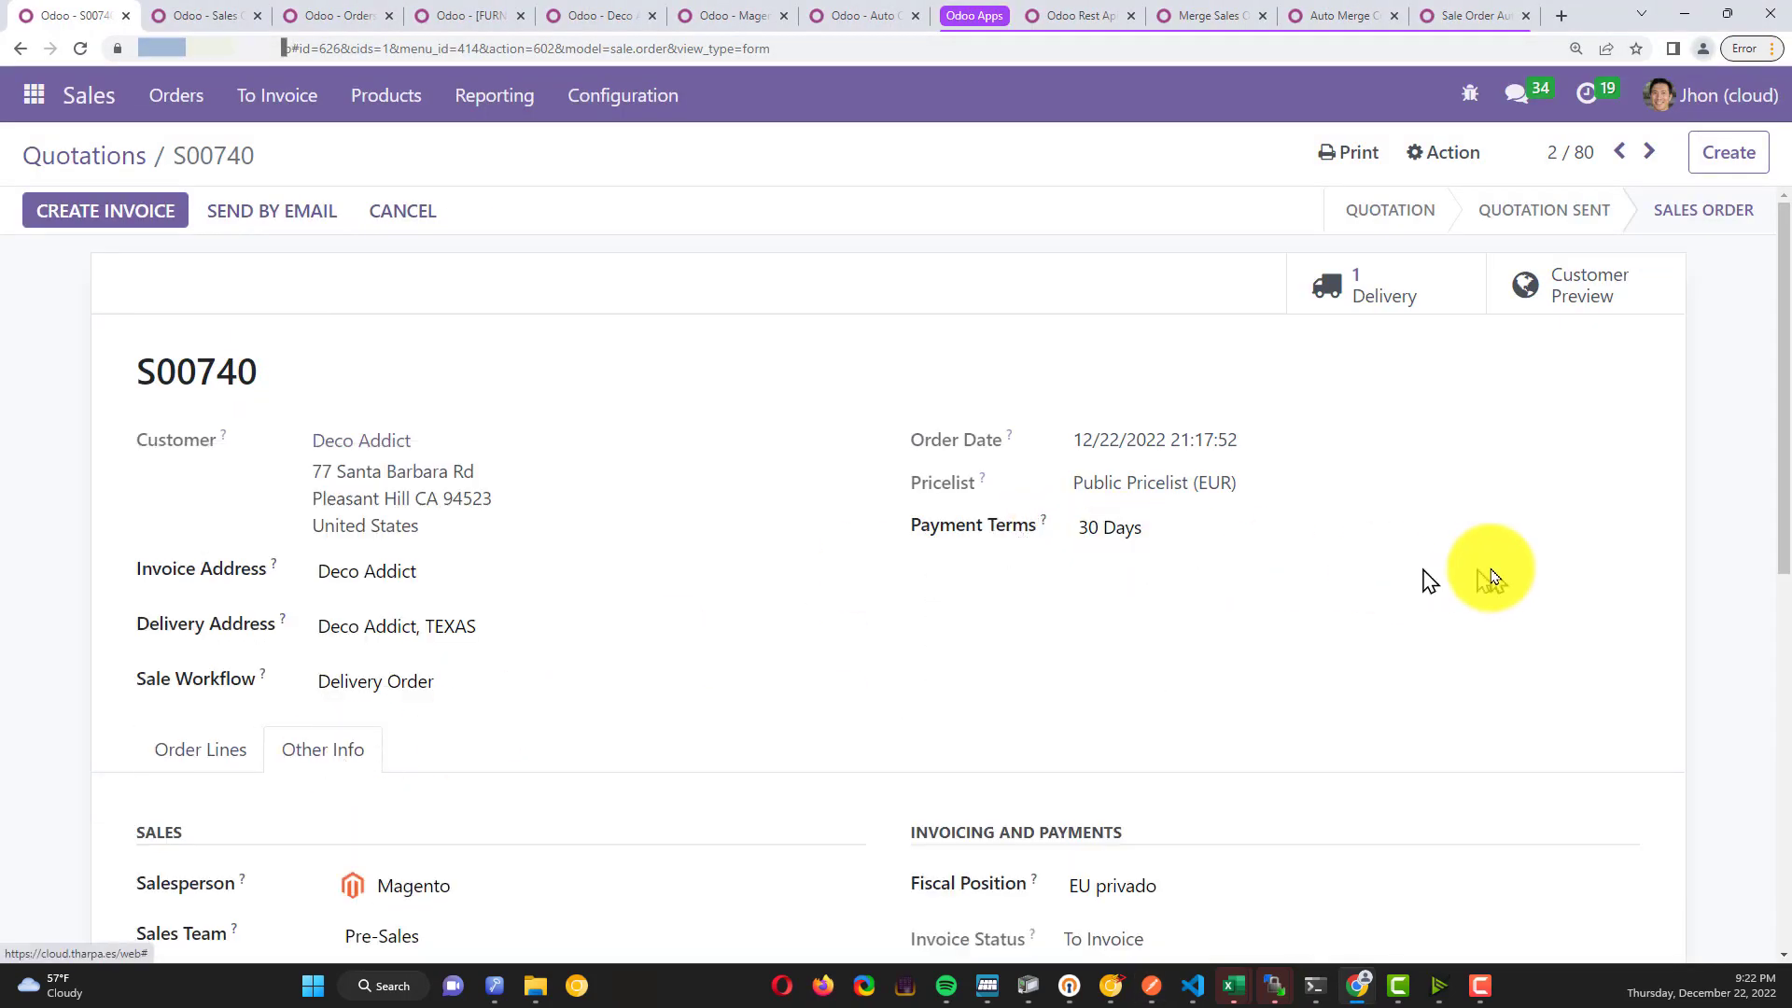
{"action": "scroll", "coordinate": [1490, 578], "scroll_direction": "down", "scroll_amount": 7}
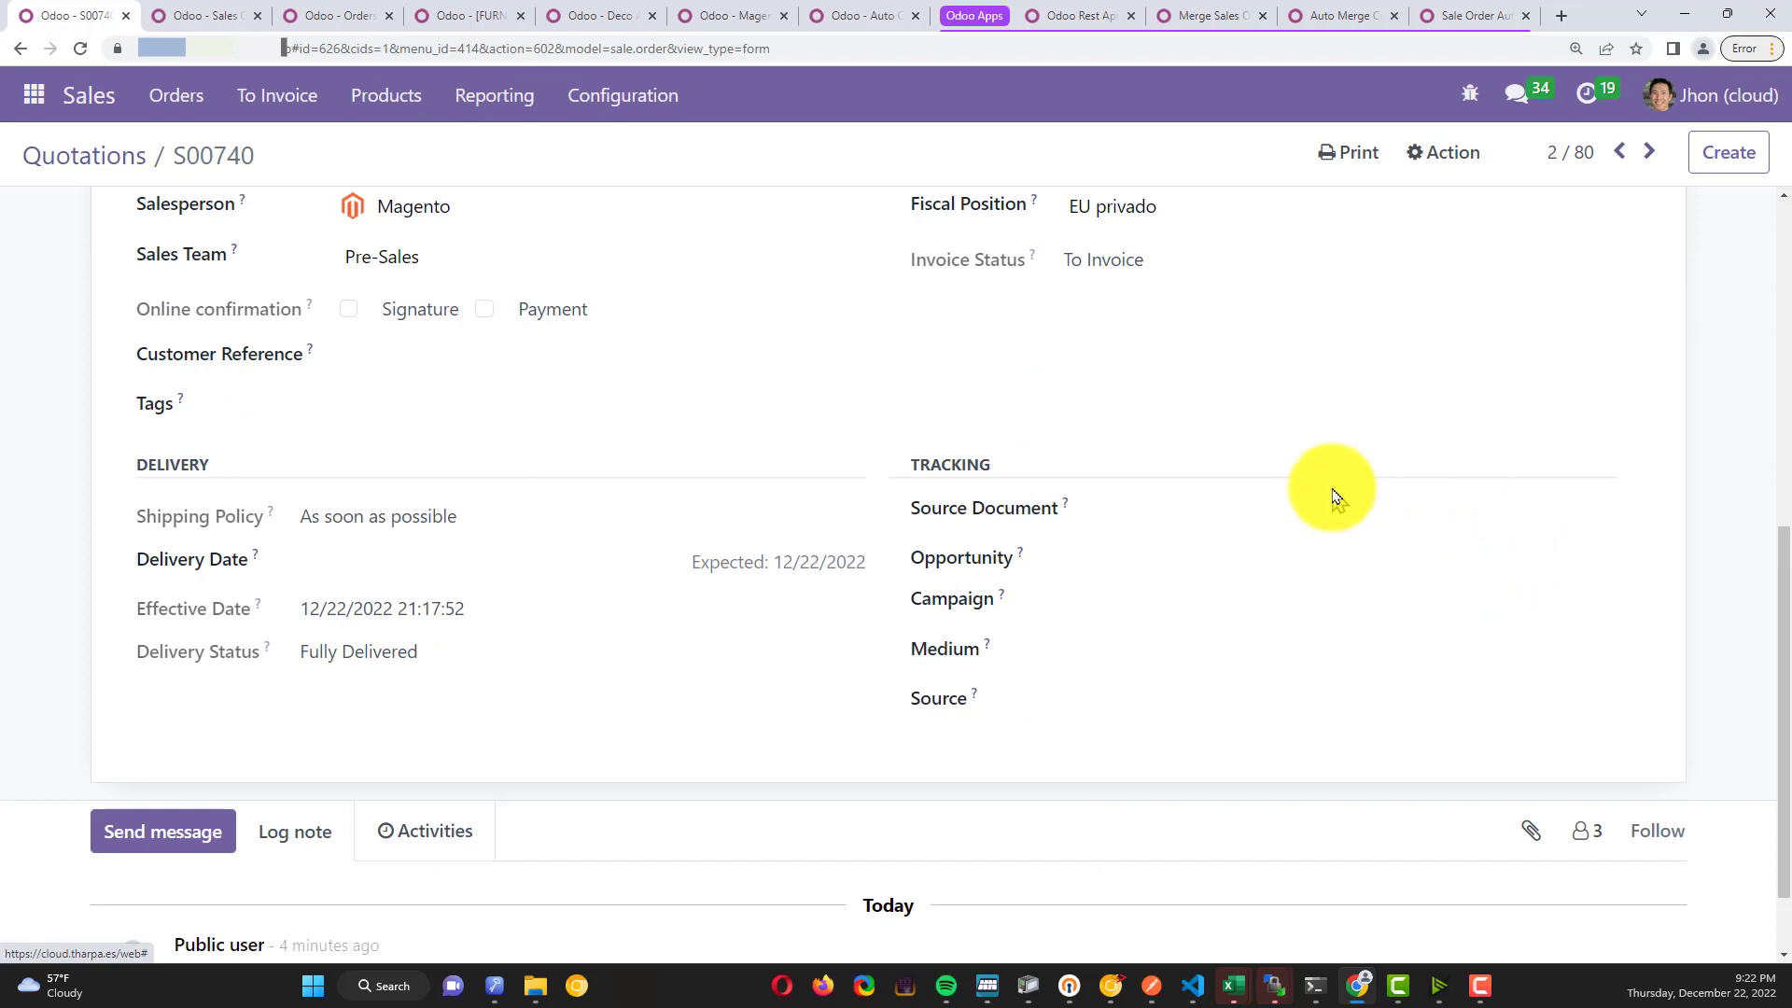
{"action": "mouse_move", "coordinate": [1018, 558]}
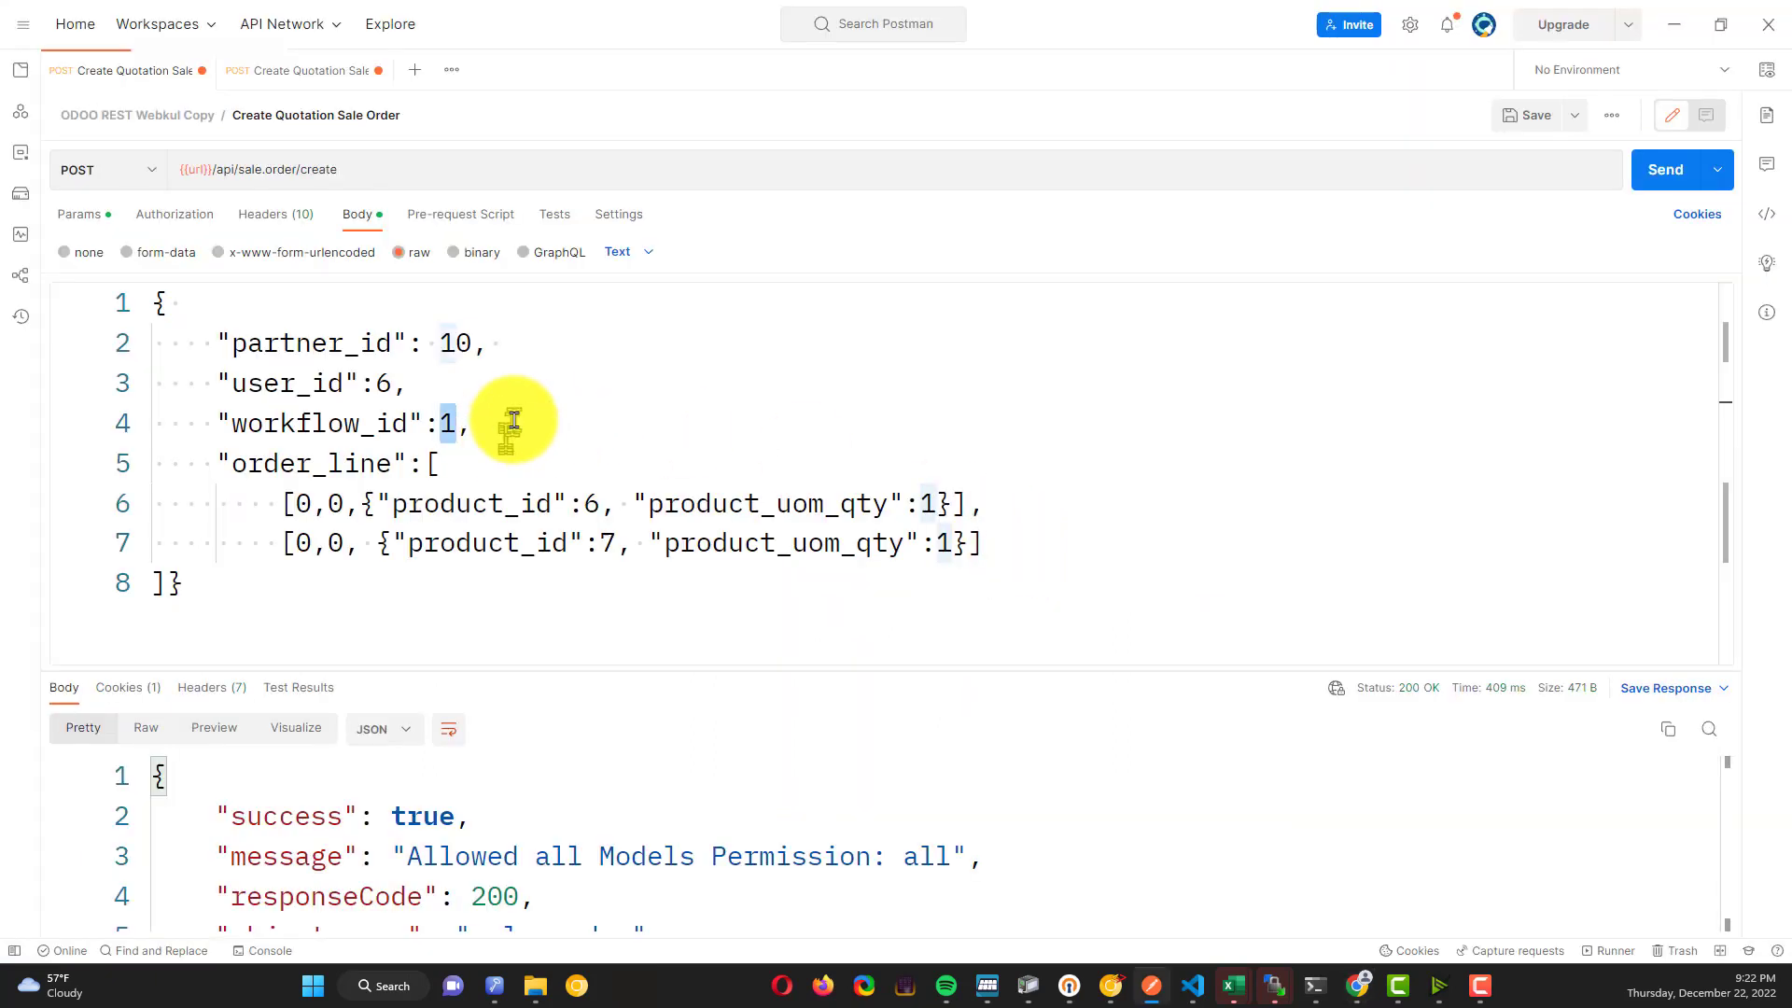
Add a trial "opportunity_id":1 line to the Postman request body, then delete it again
{"action": "left_click", "coordinate": [514, 419]}
{"action": "key", "text": "Return"}
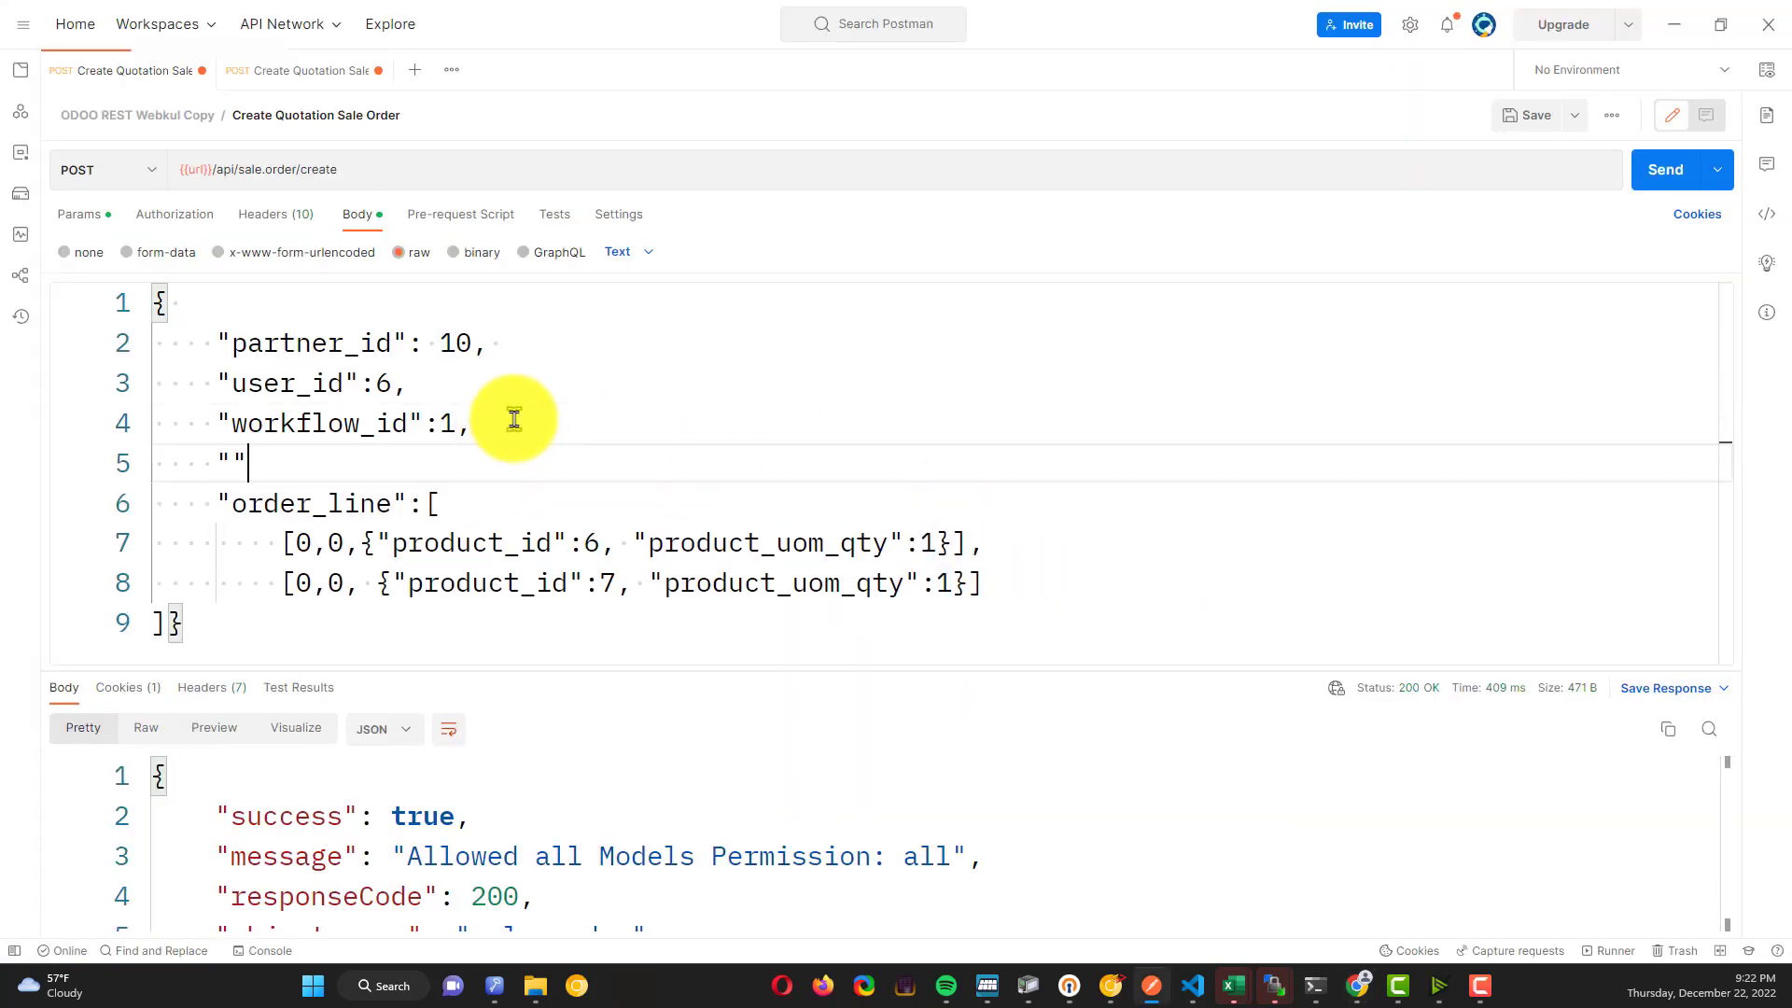
{"action": "type", "text": "\"opportunity_id"}
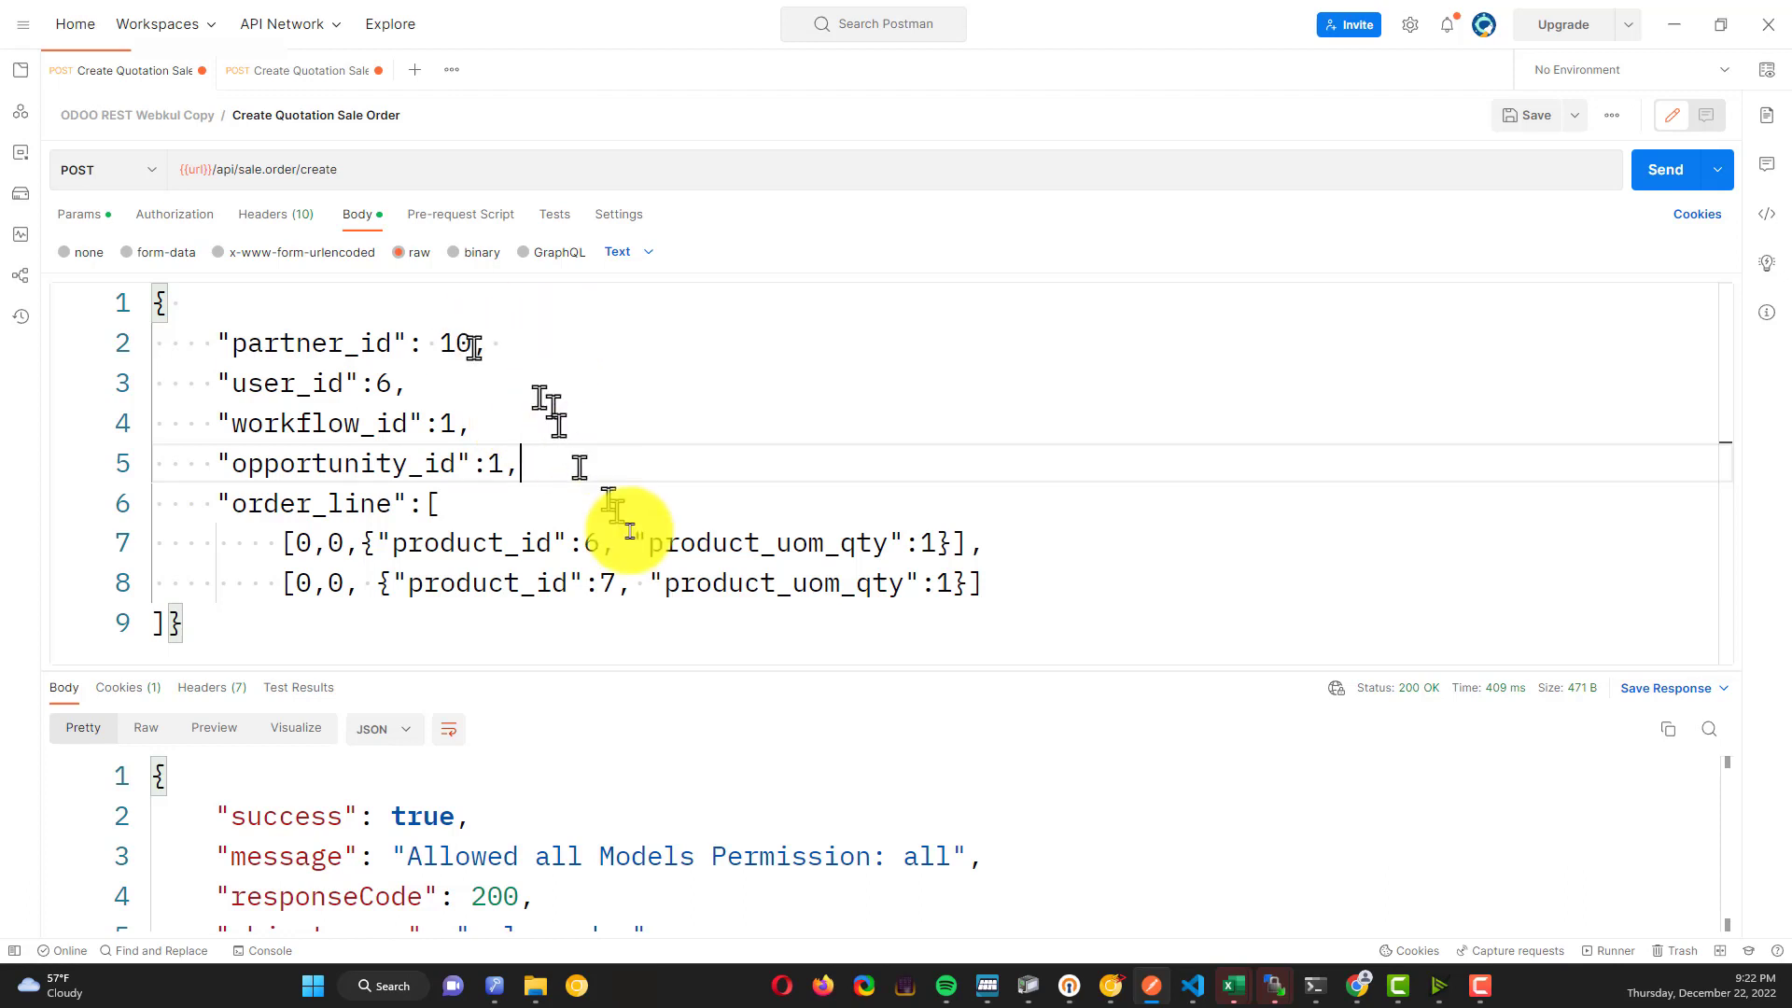
{"action": "left_click_drag", "start_coordinate": [567, 464], "coordinate": [20, 460]}
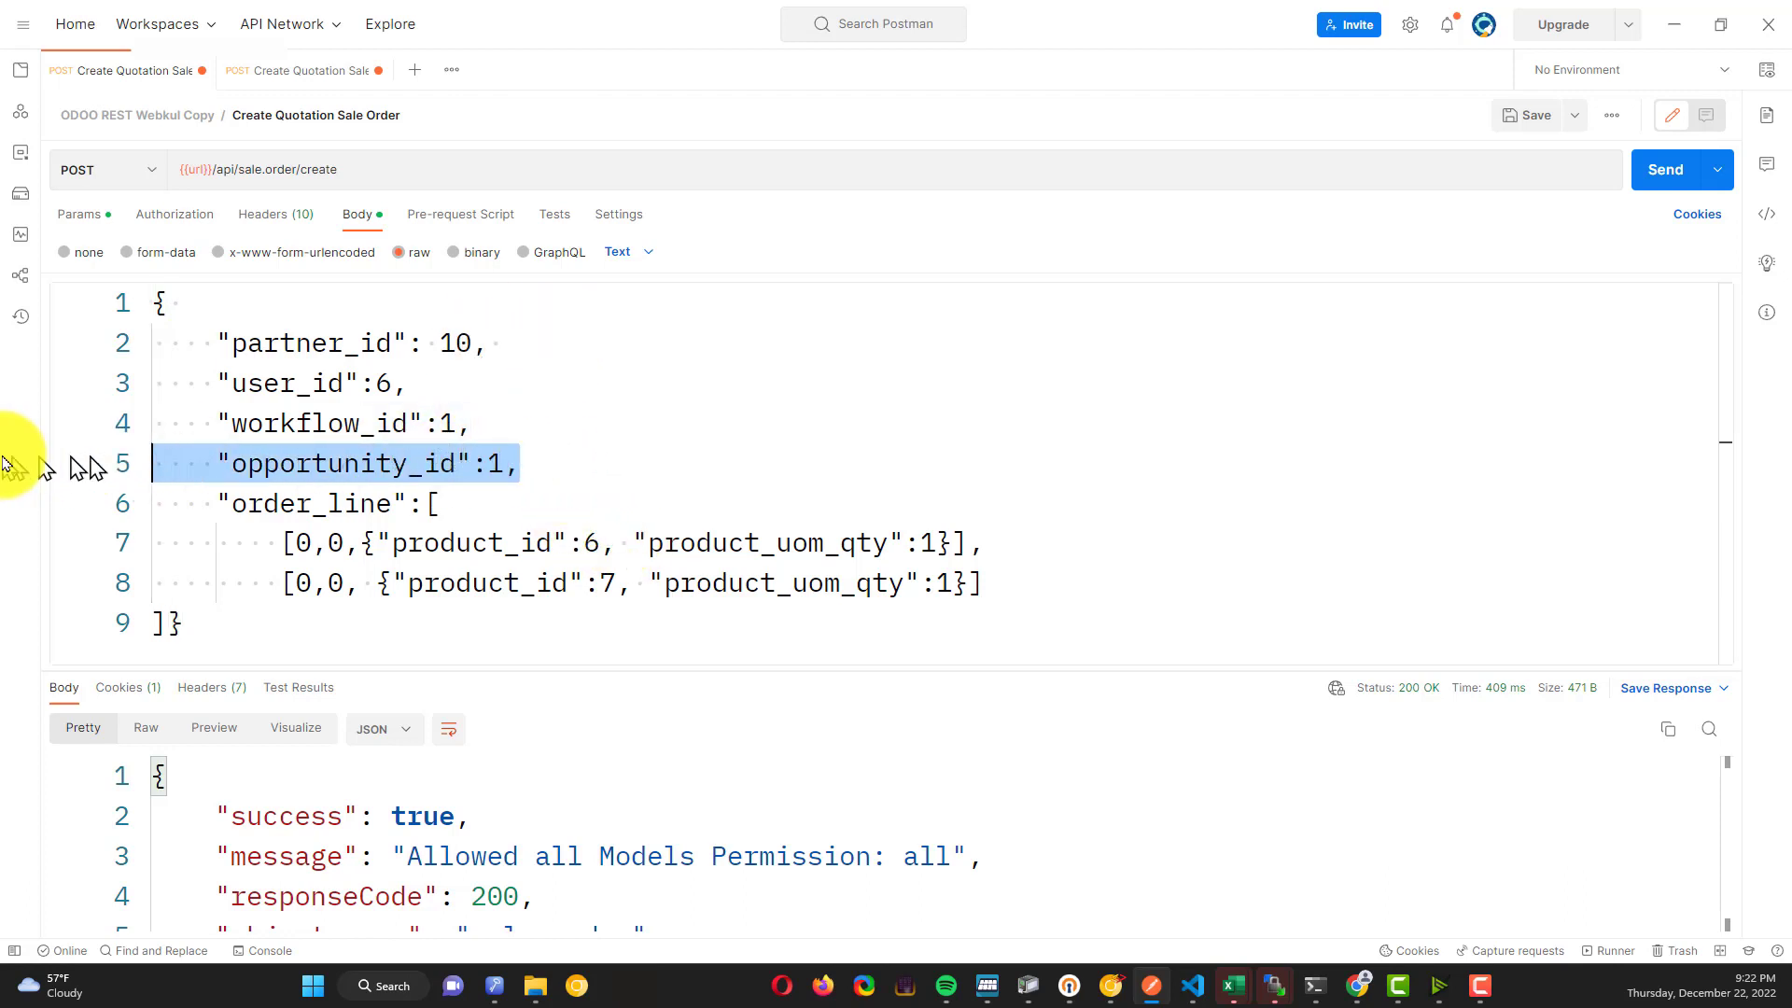
{"action": "left_click_drag", "start_coordinate": [590, 467], "coordinate": [548, 458]}
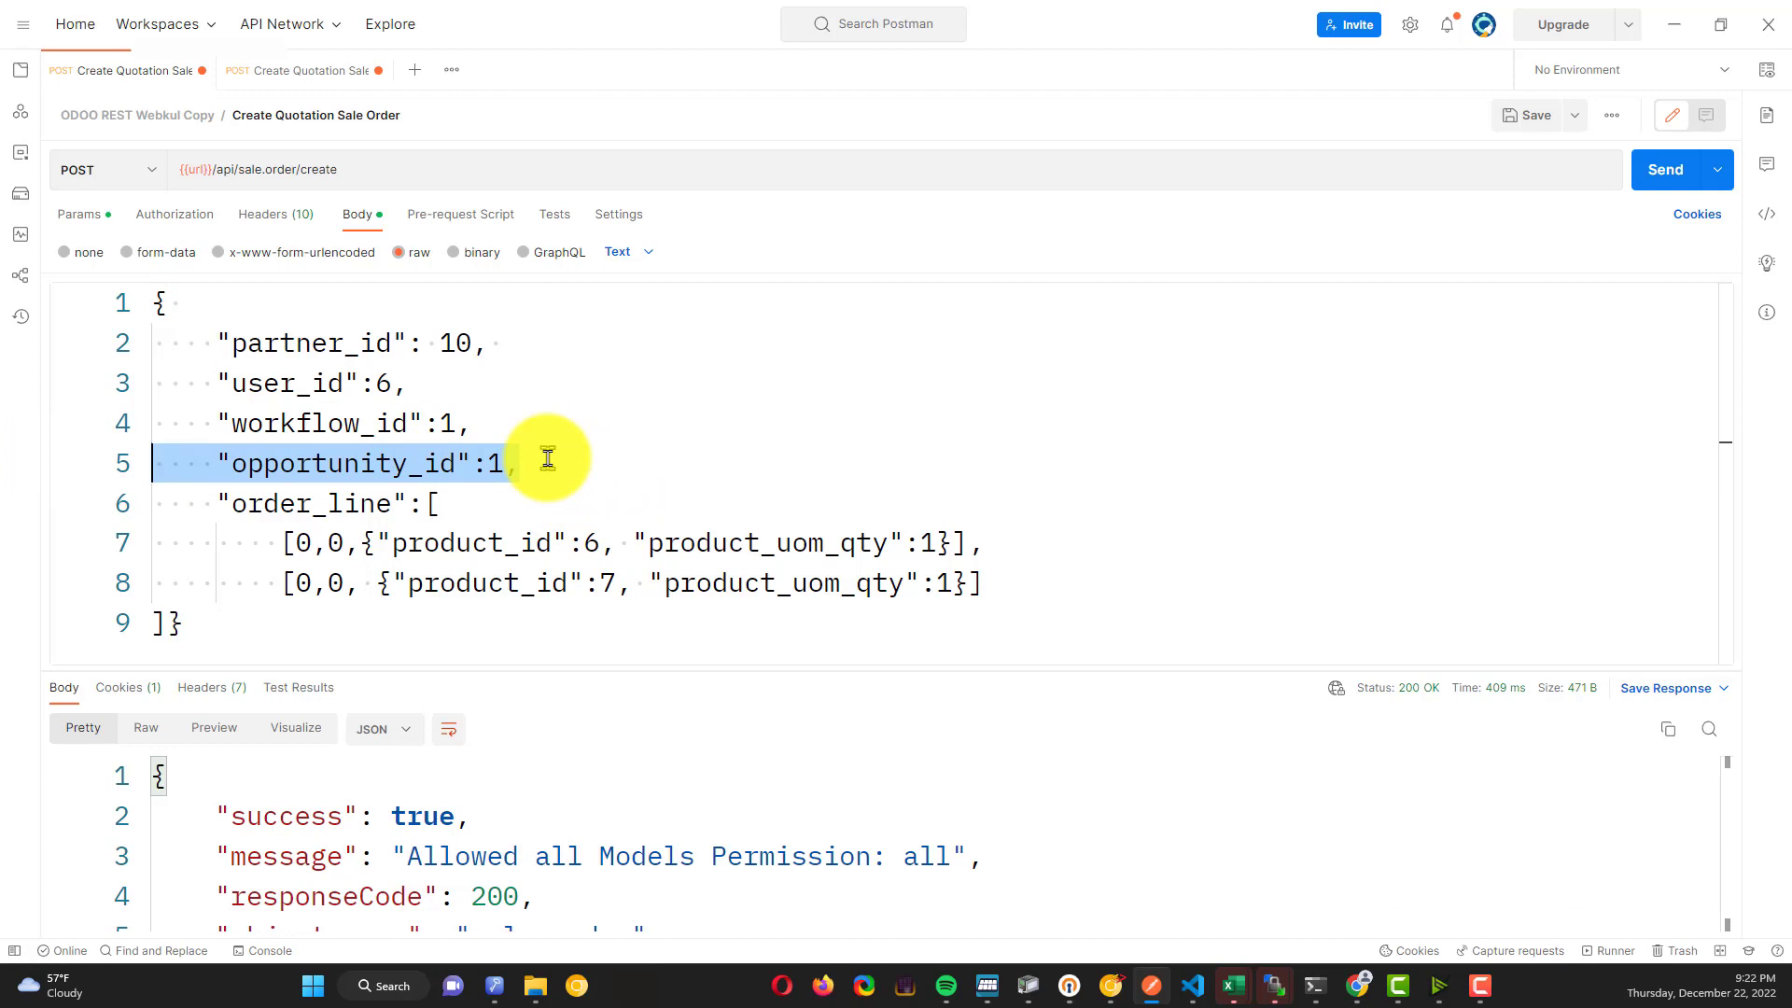
{"action": "left_click_drag", "start_coordinate": [548, 457], "coordinate": [548, 460]}
{"action": "key", "text": "BackSpace"}
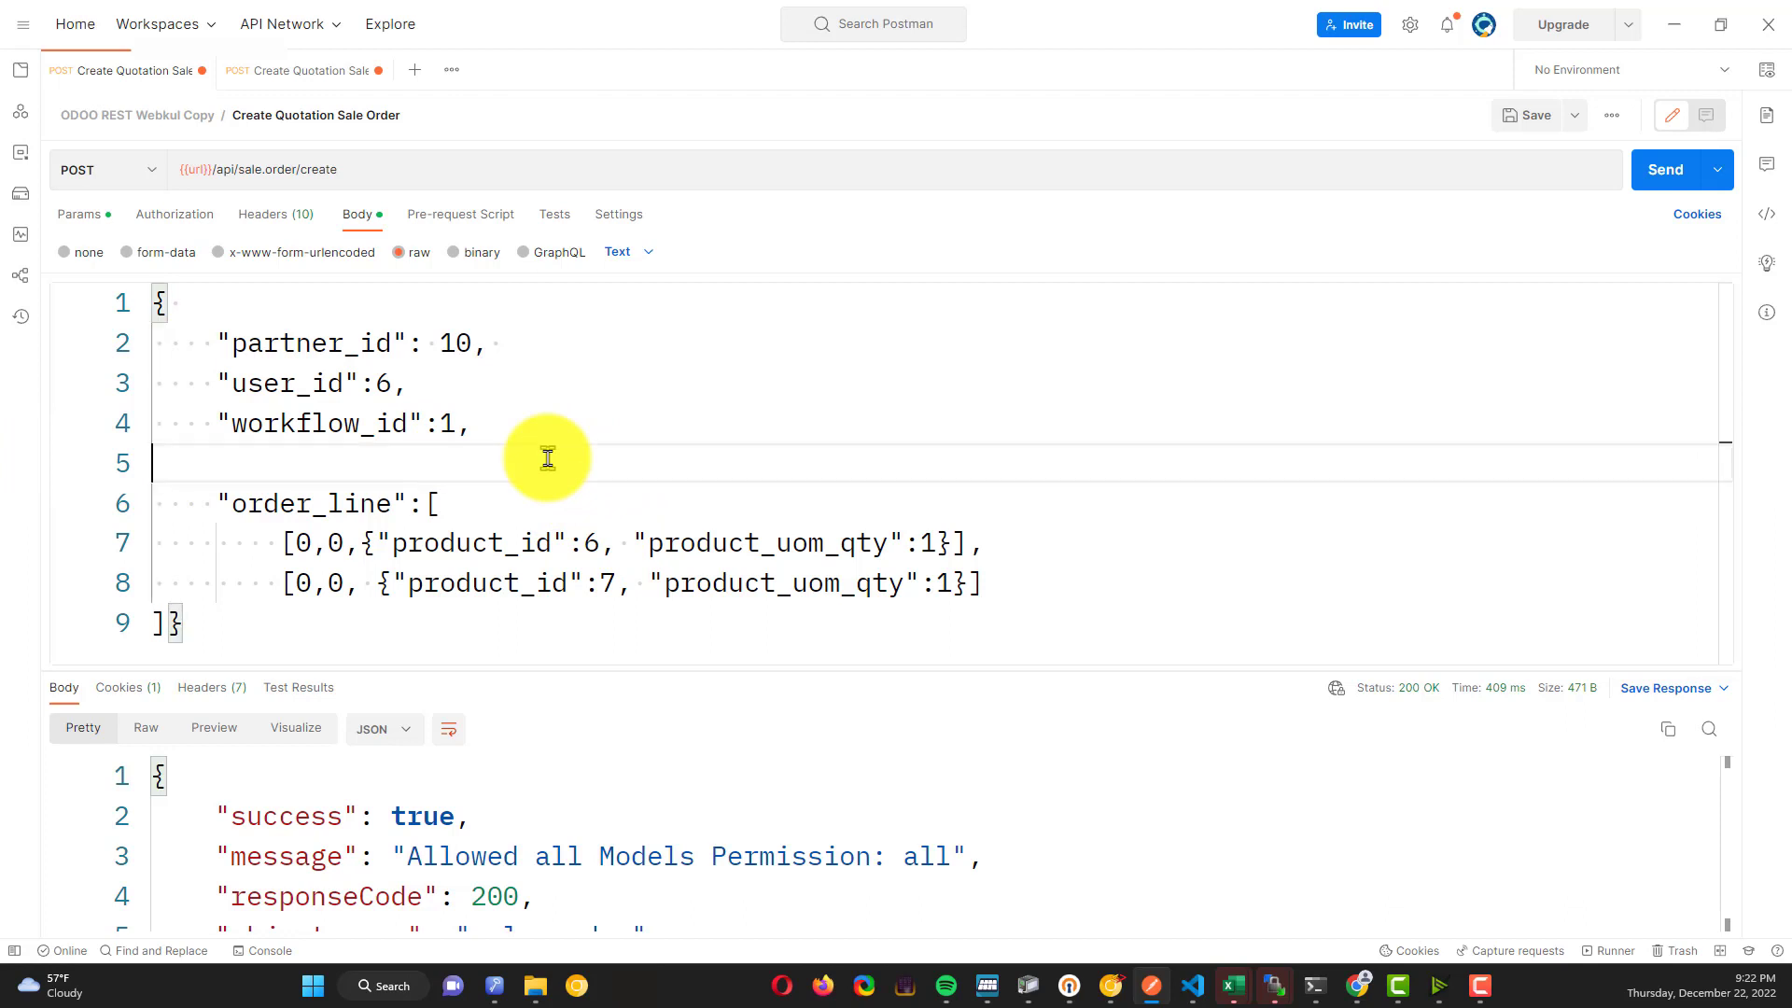
{"action": "key", "text": "BackSpace"}
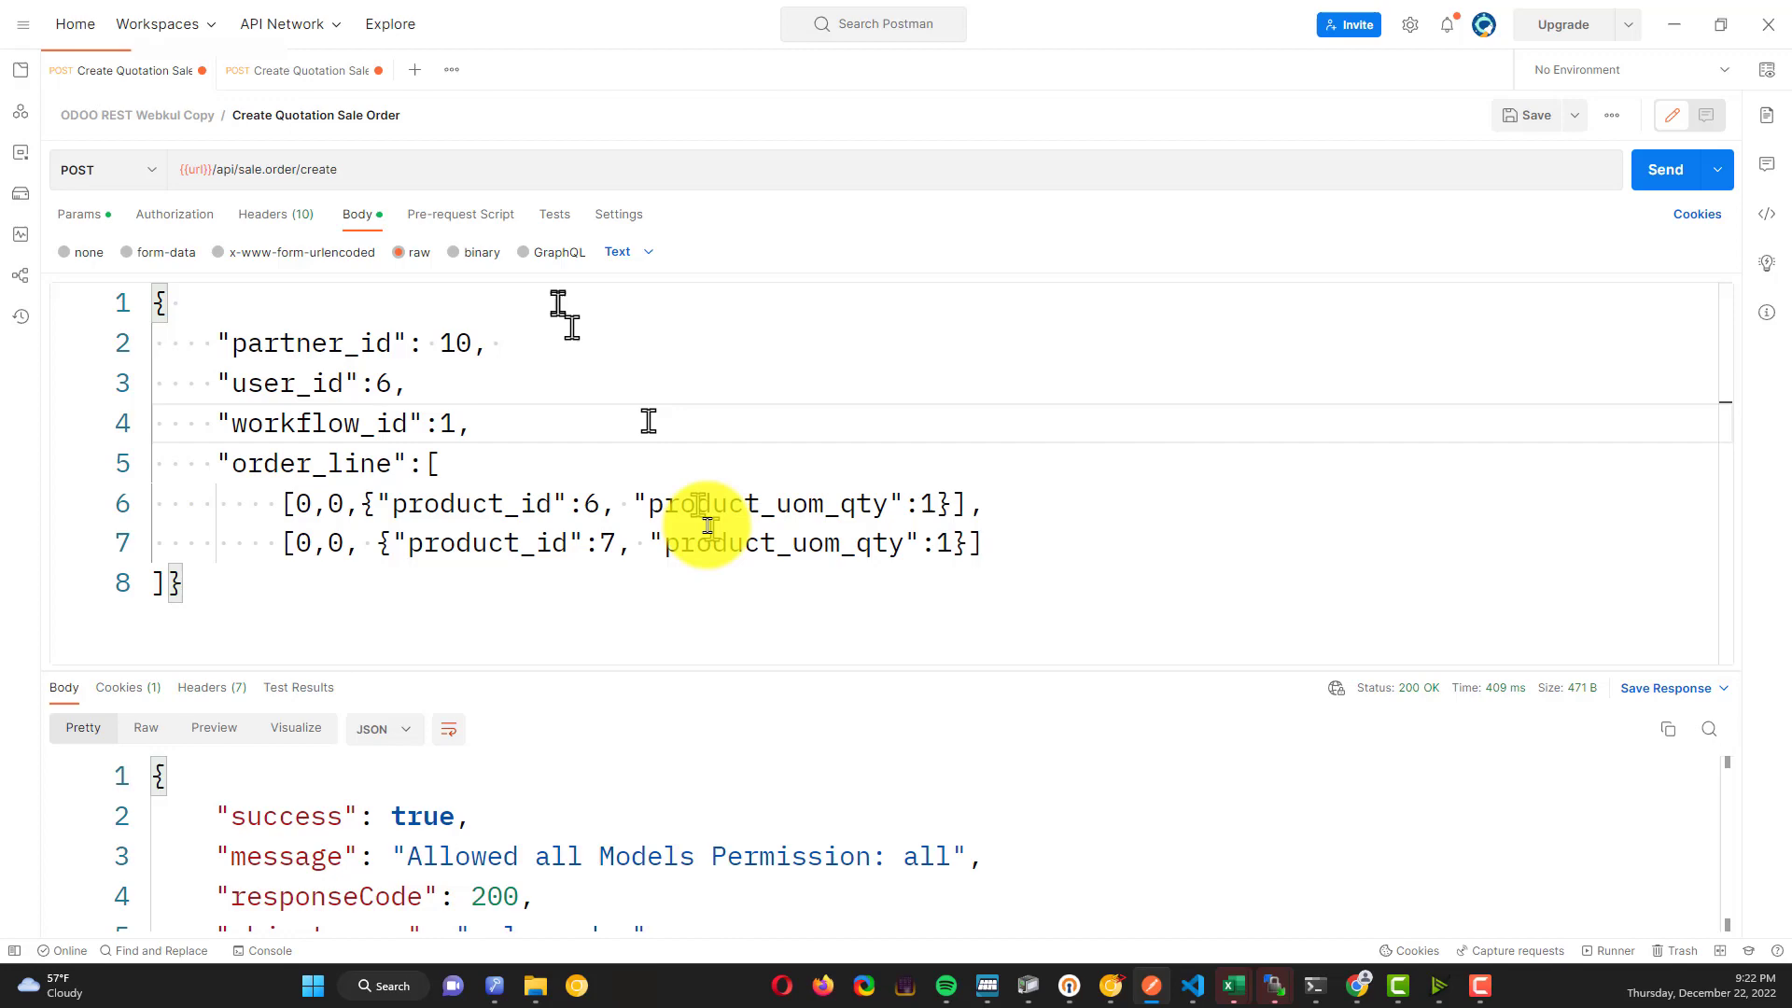
Leave order S00740 for the quotations list, then bring up the Magento Salesperson automated action
{"action": "key", "text": "alt+Tab"}
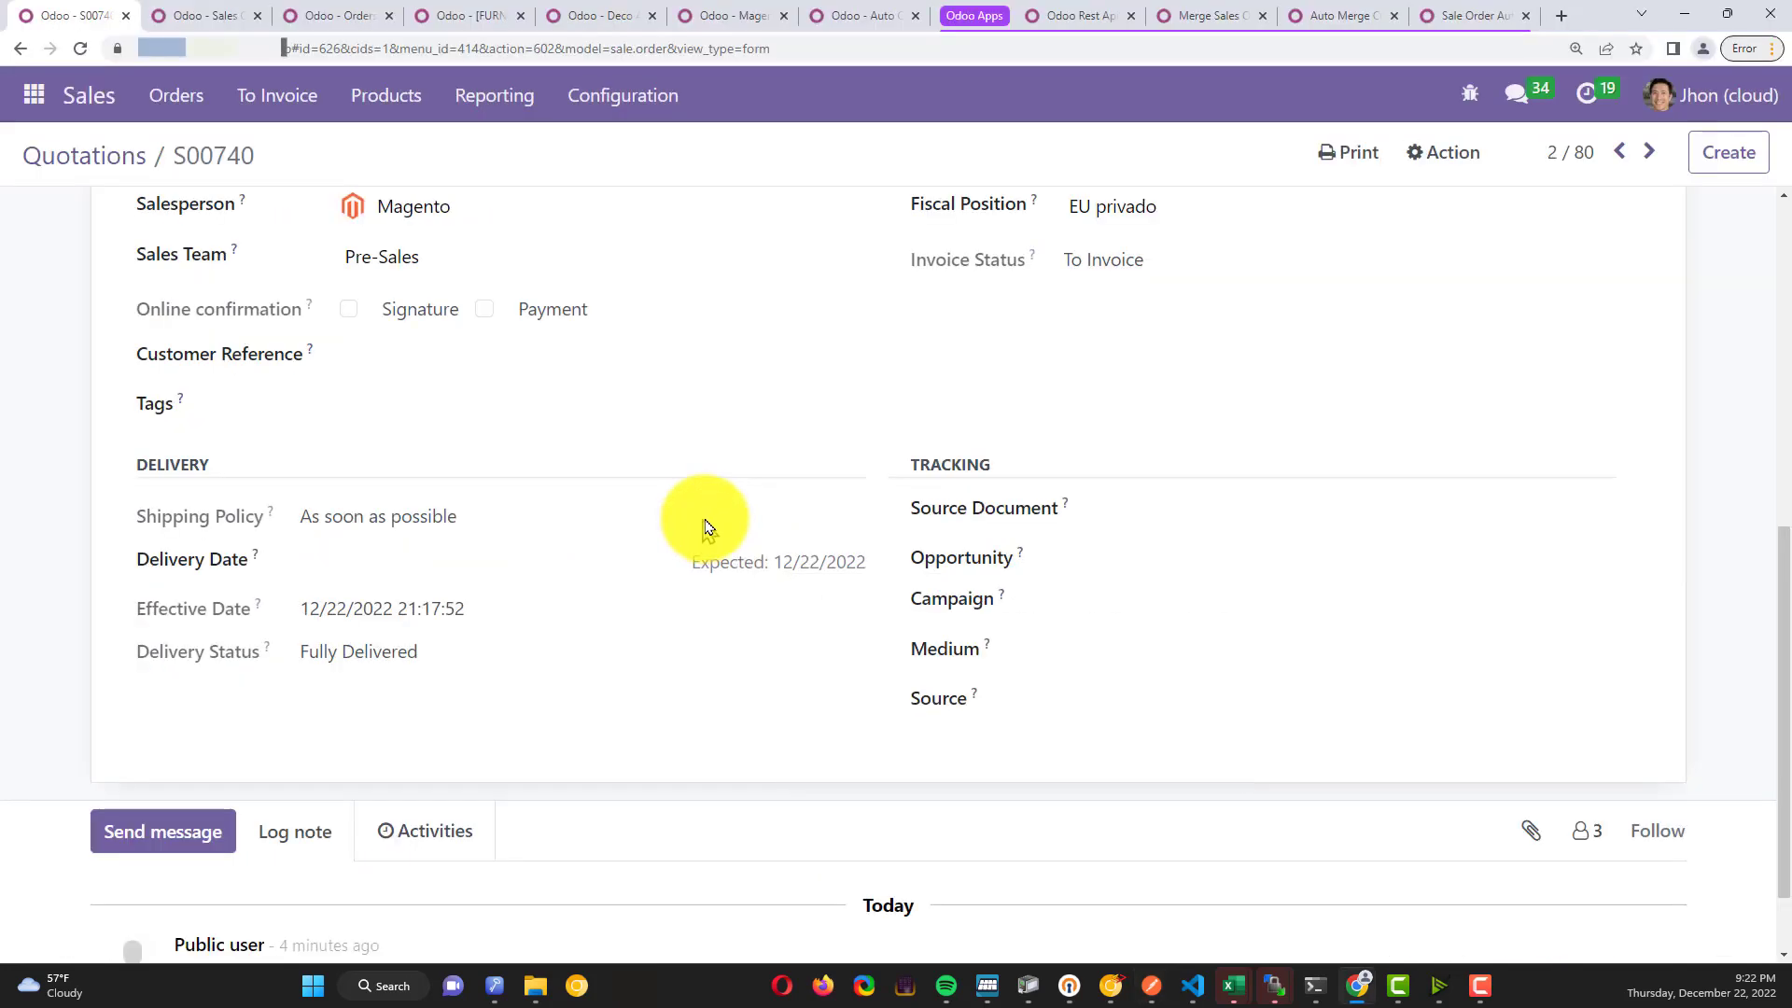
{"action": "mouse_move", "coordinate": [189, 28]}
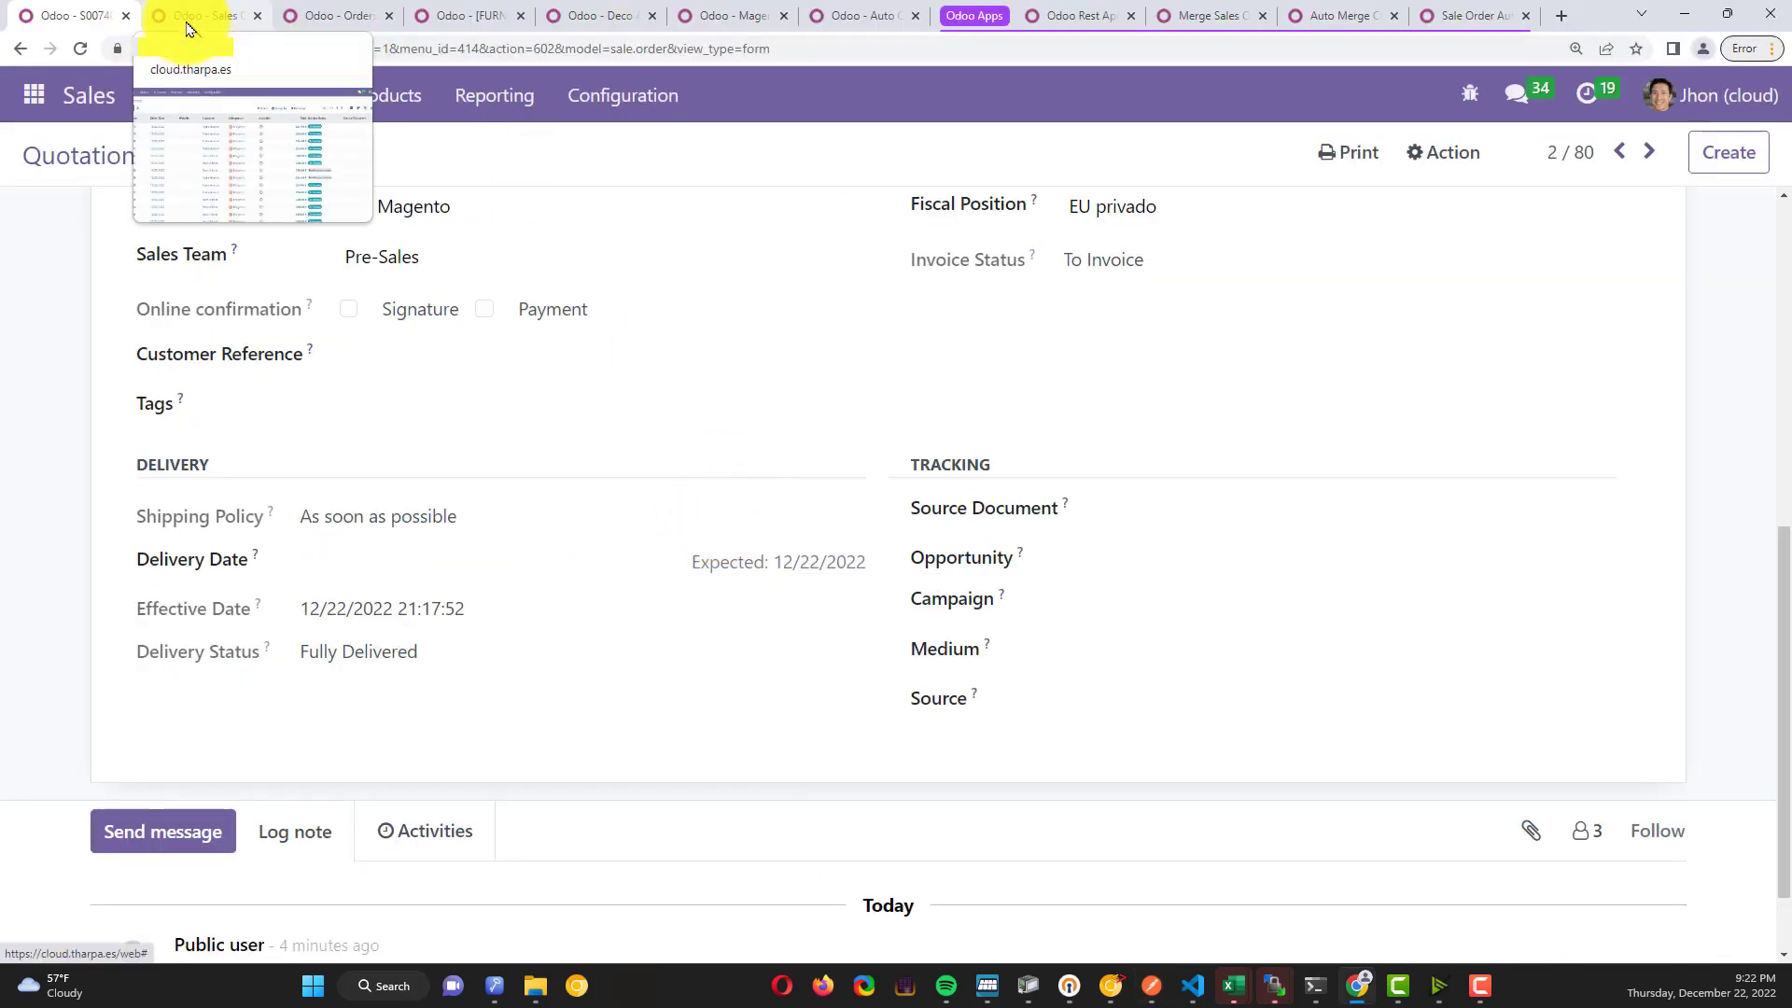
{"action": "left_click", "coordinate": [54, 154]}
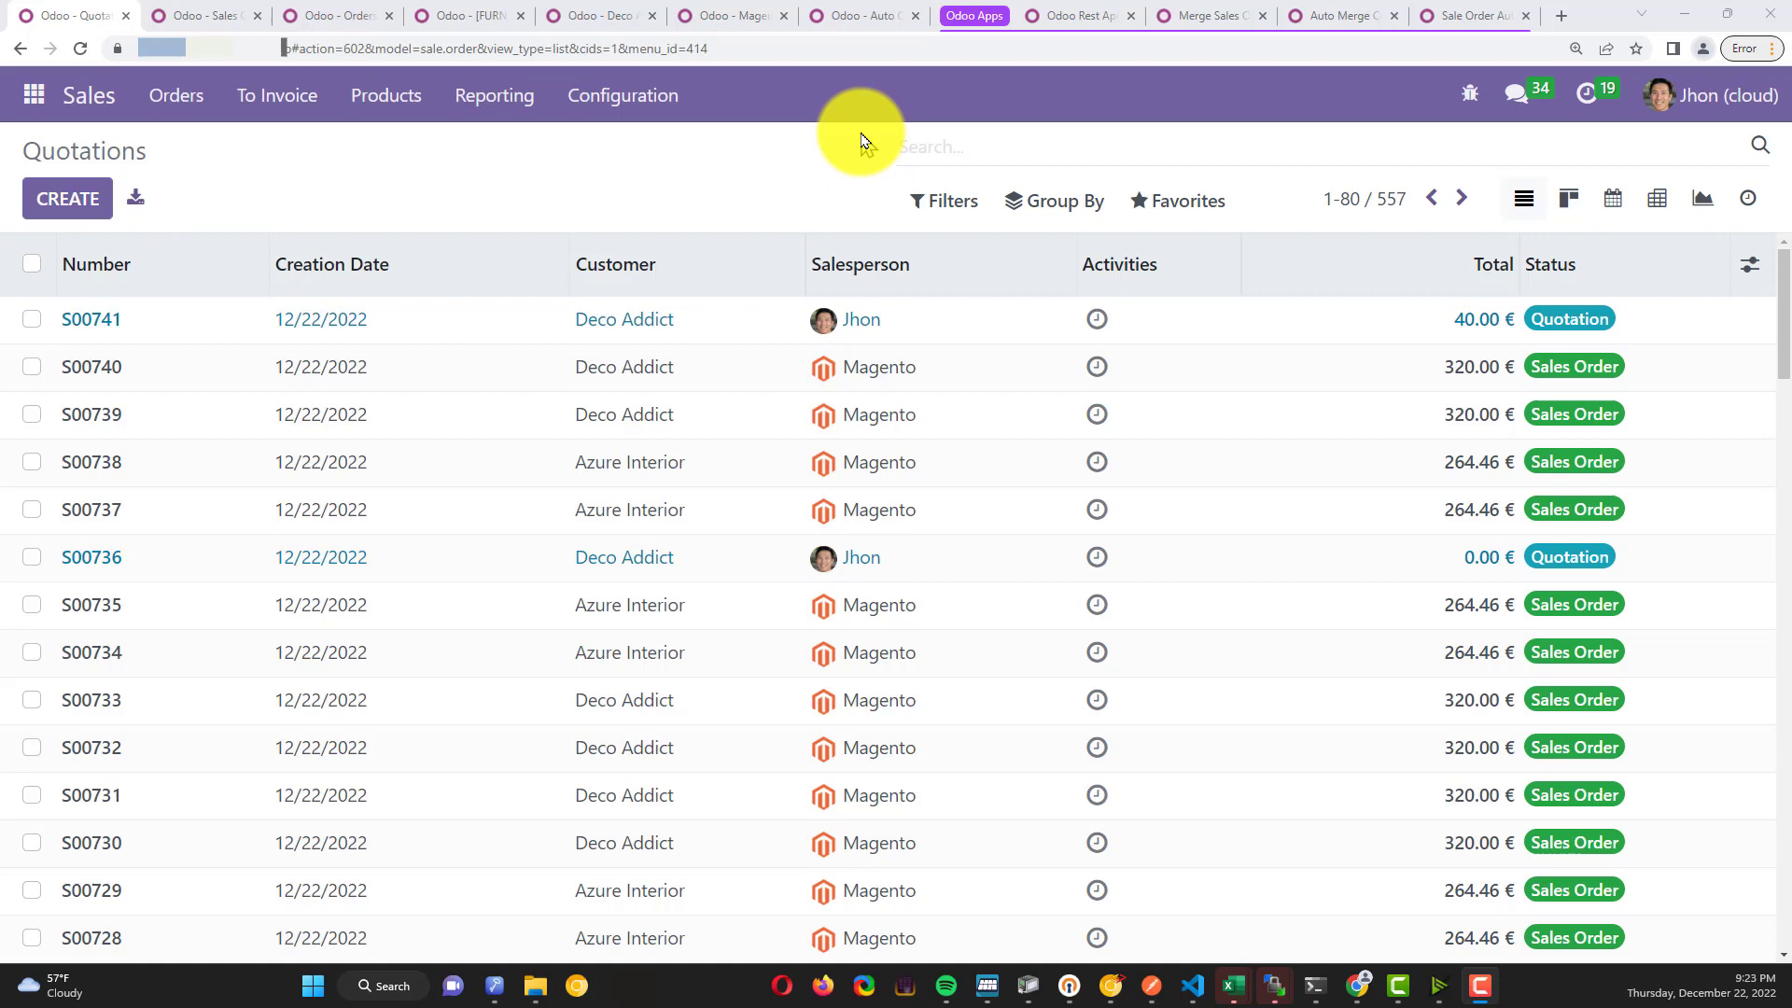
{"action": "left_click", "coordinate": [862, 28]}
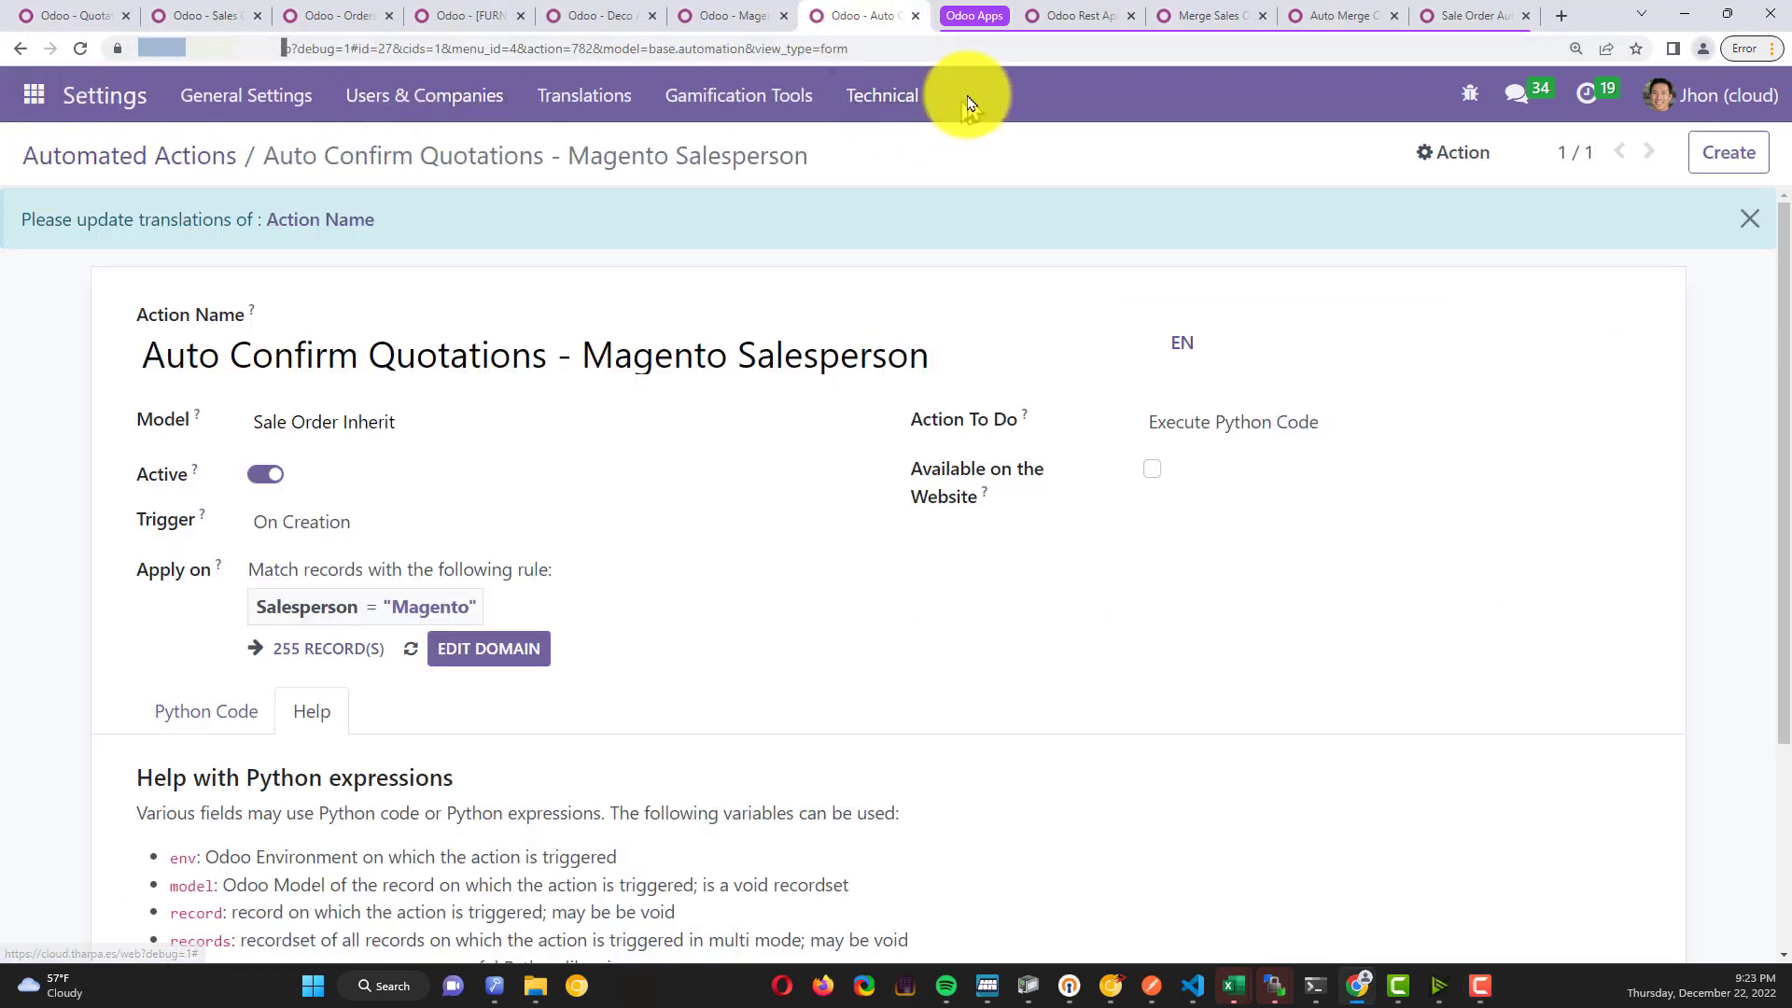
Browse the technical settings list and review the automated action's name
{"action": "left_click", "coordinate": [896, 101]}
{"action": "scroll", "coordinate": [948, 468], "scroll_direction": "down", "scroll_amount": 20}
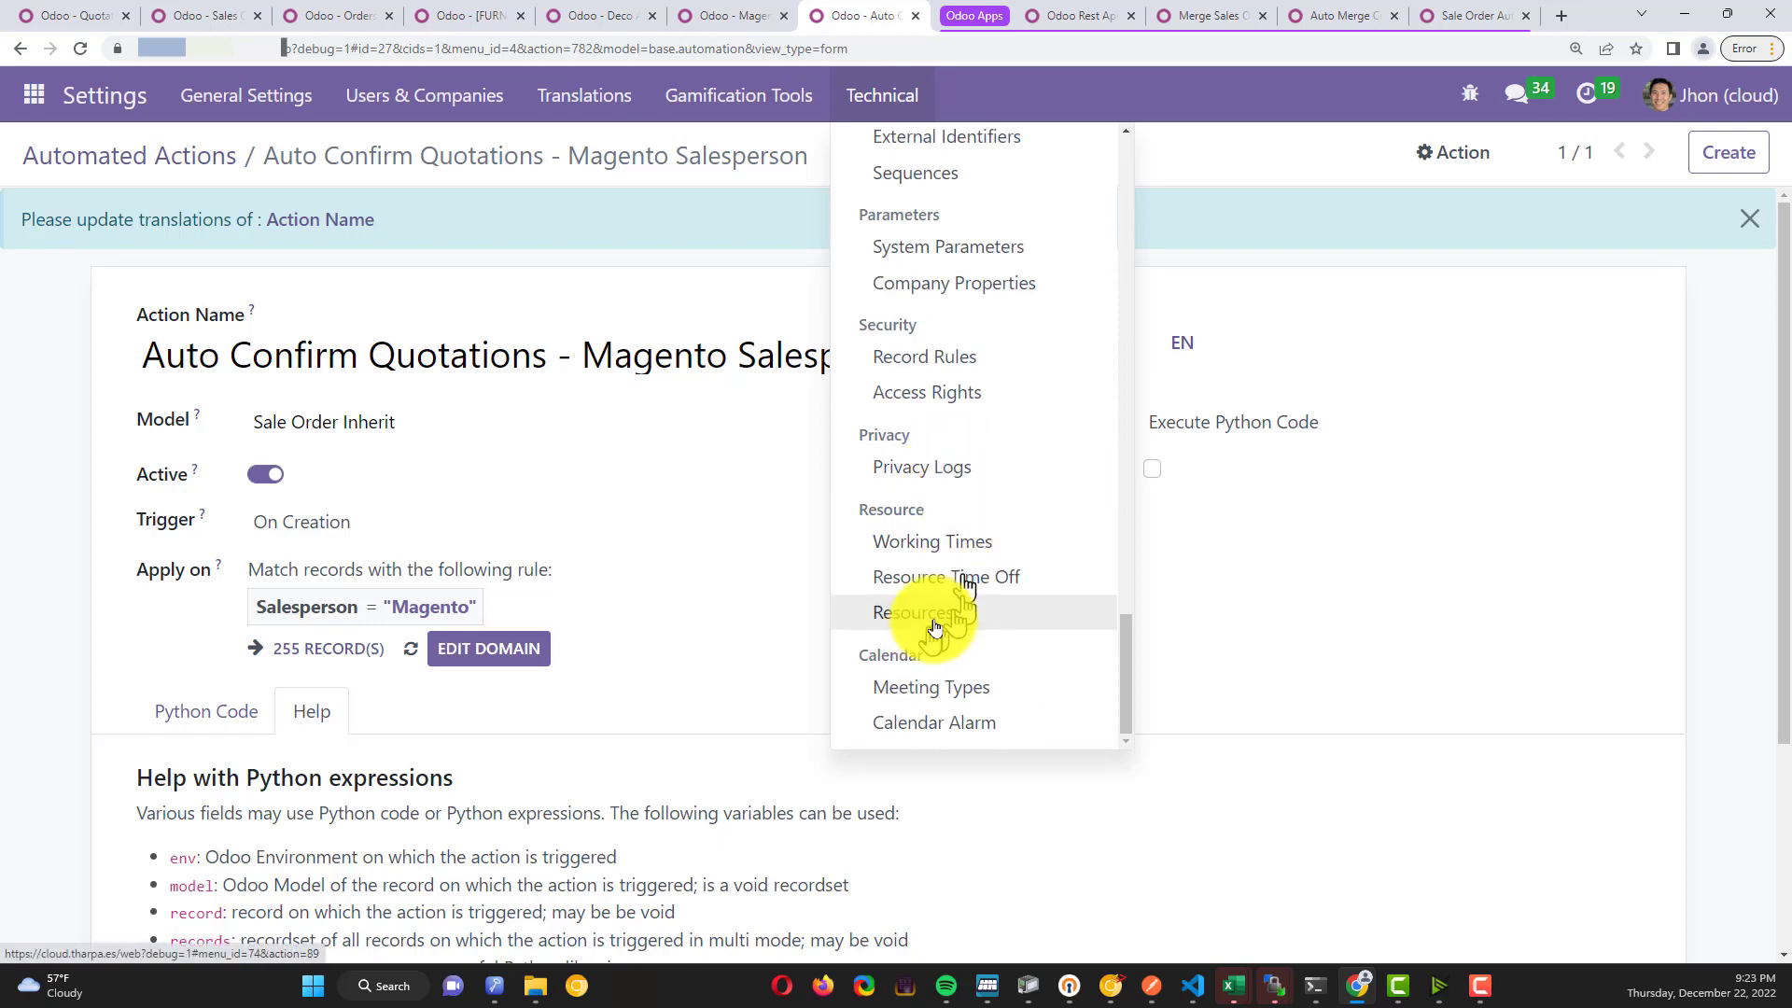
{"action": "scroll", "coordinate": [994, 318], "scroll_direction": "up", "scroll_amount": 6}
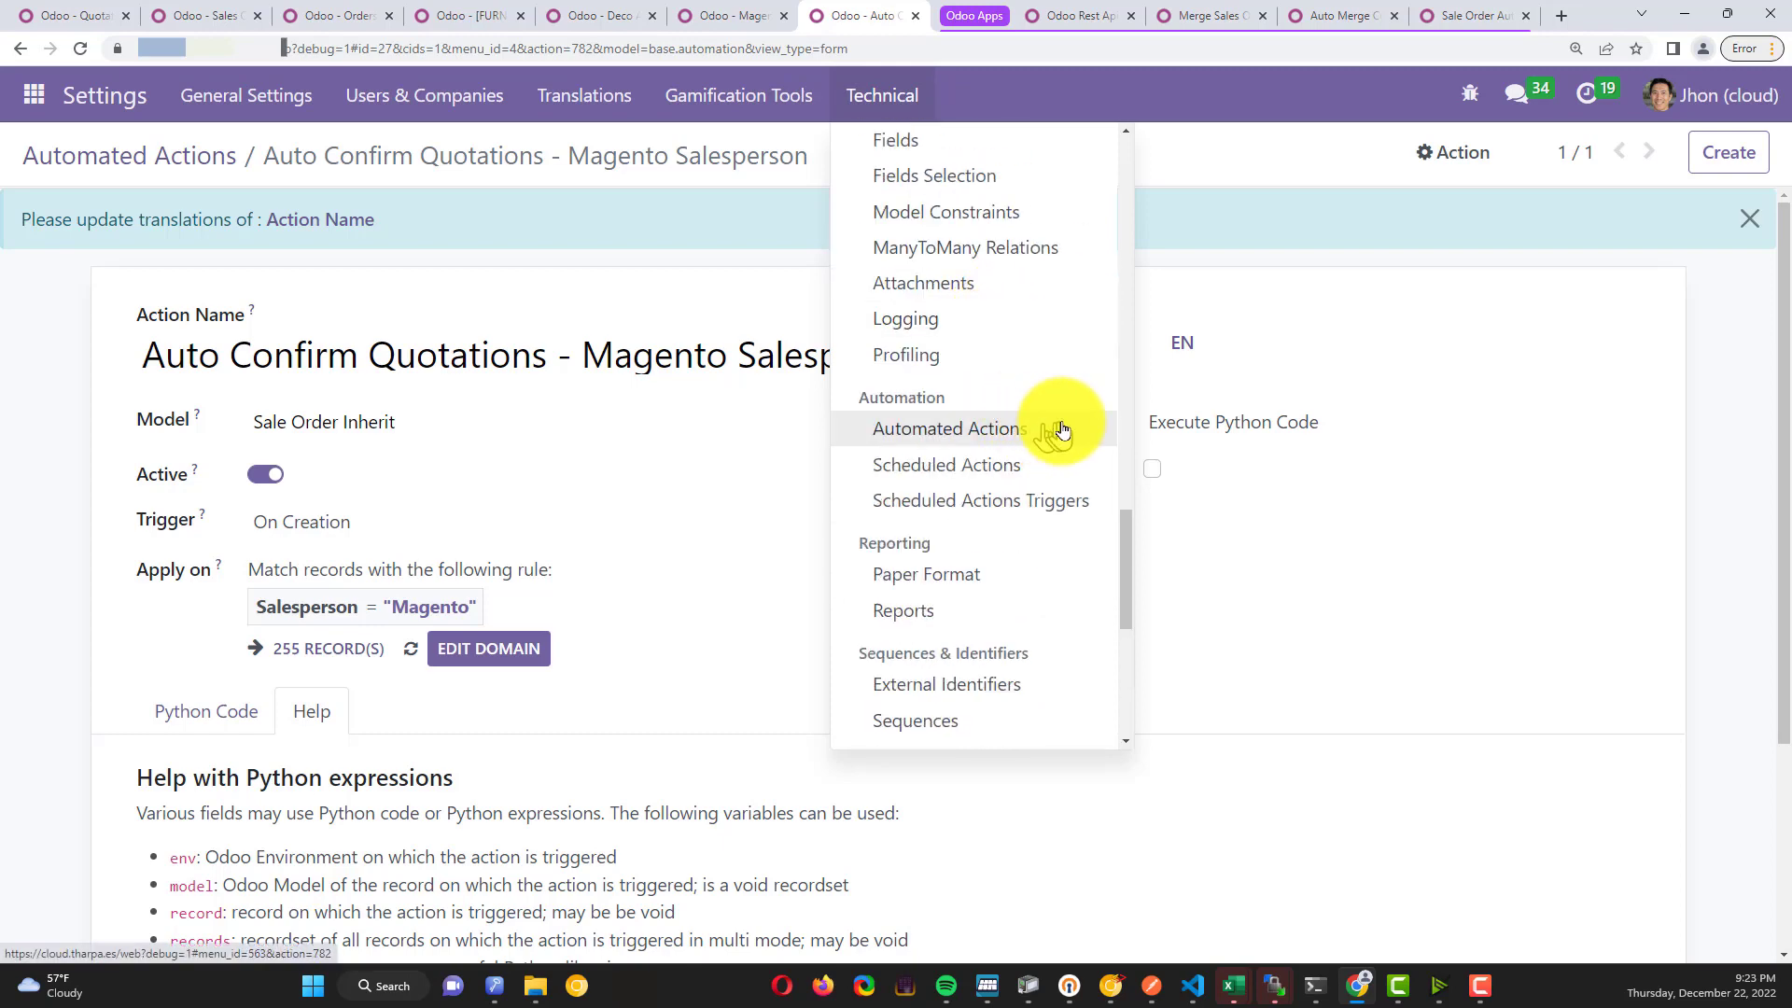
{"action": "left_click", "coordinate": [51, 345]}
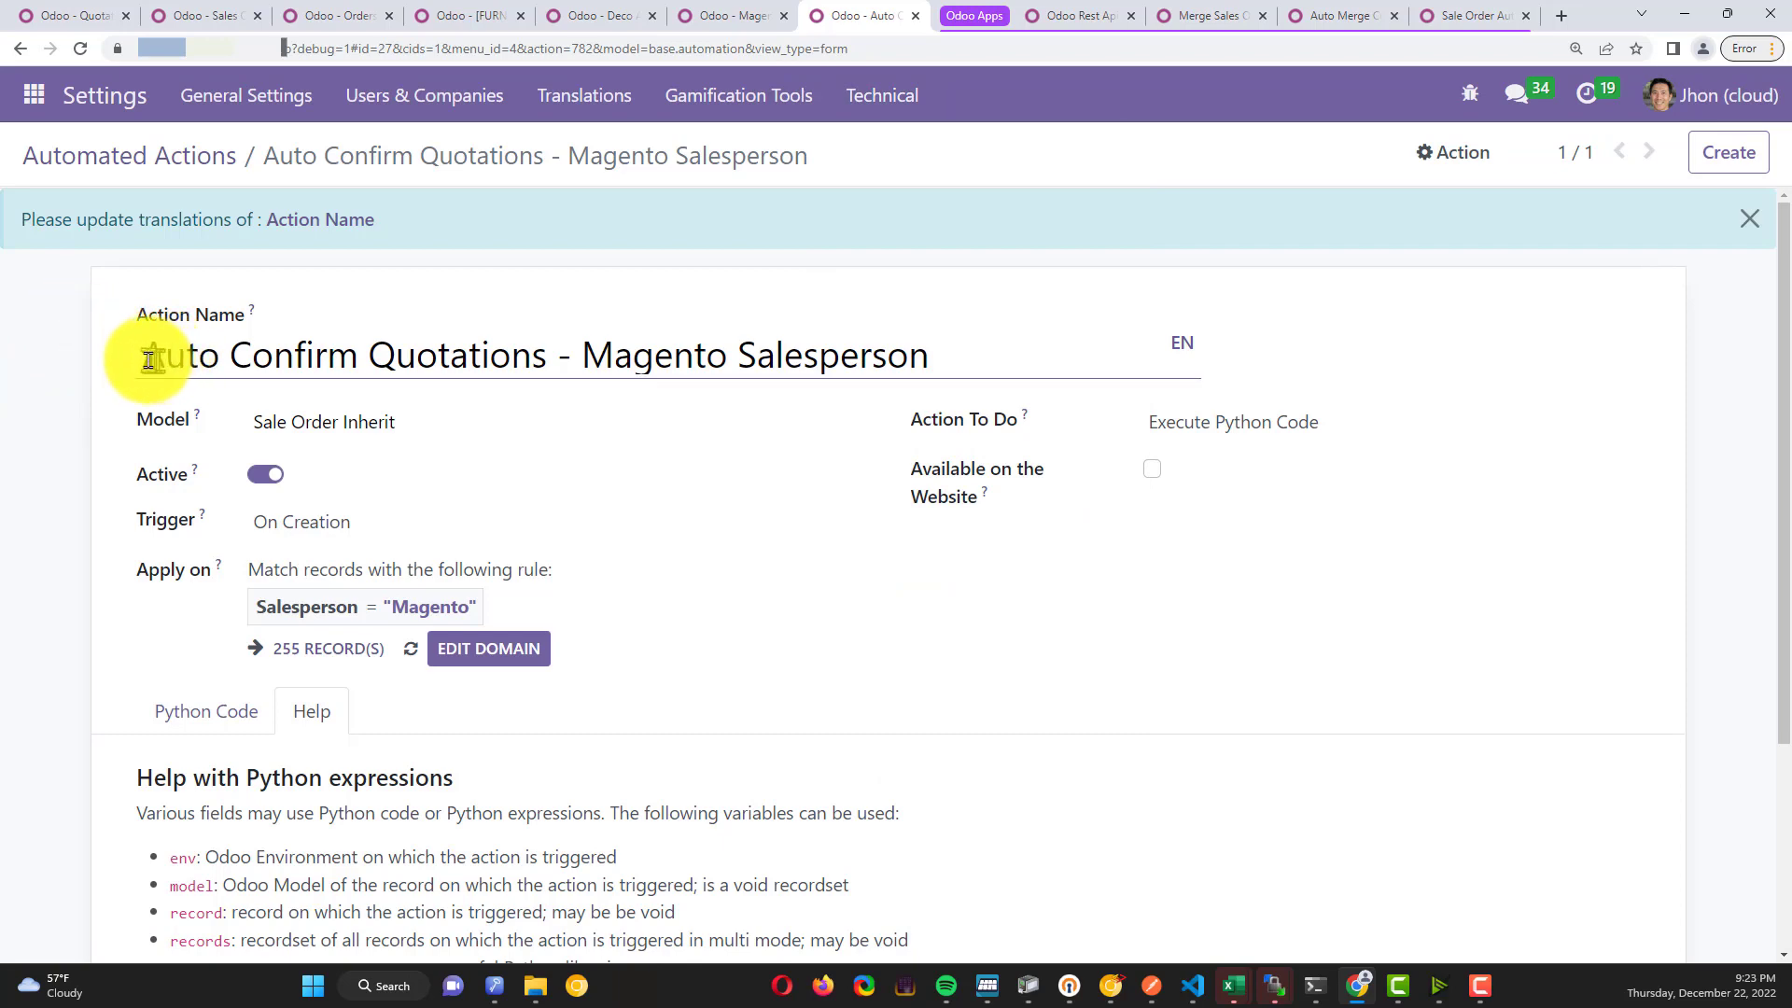
{"action": "left_click_drag", "start_coordinate": [148, 359], "coordinate": [905, 348]}
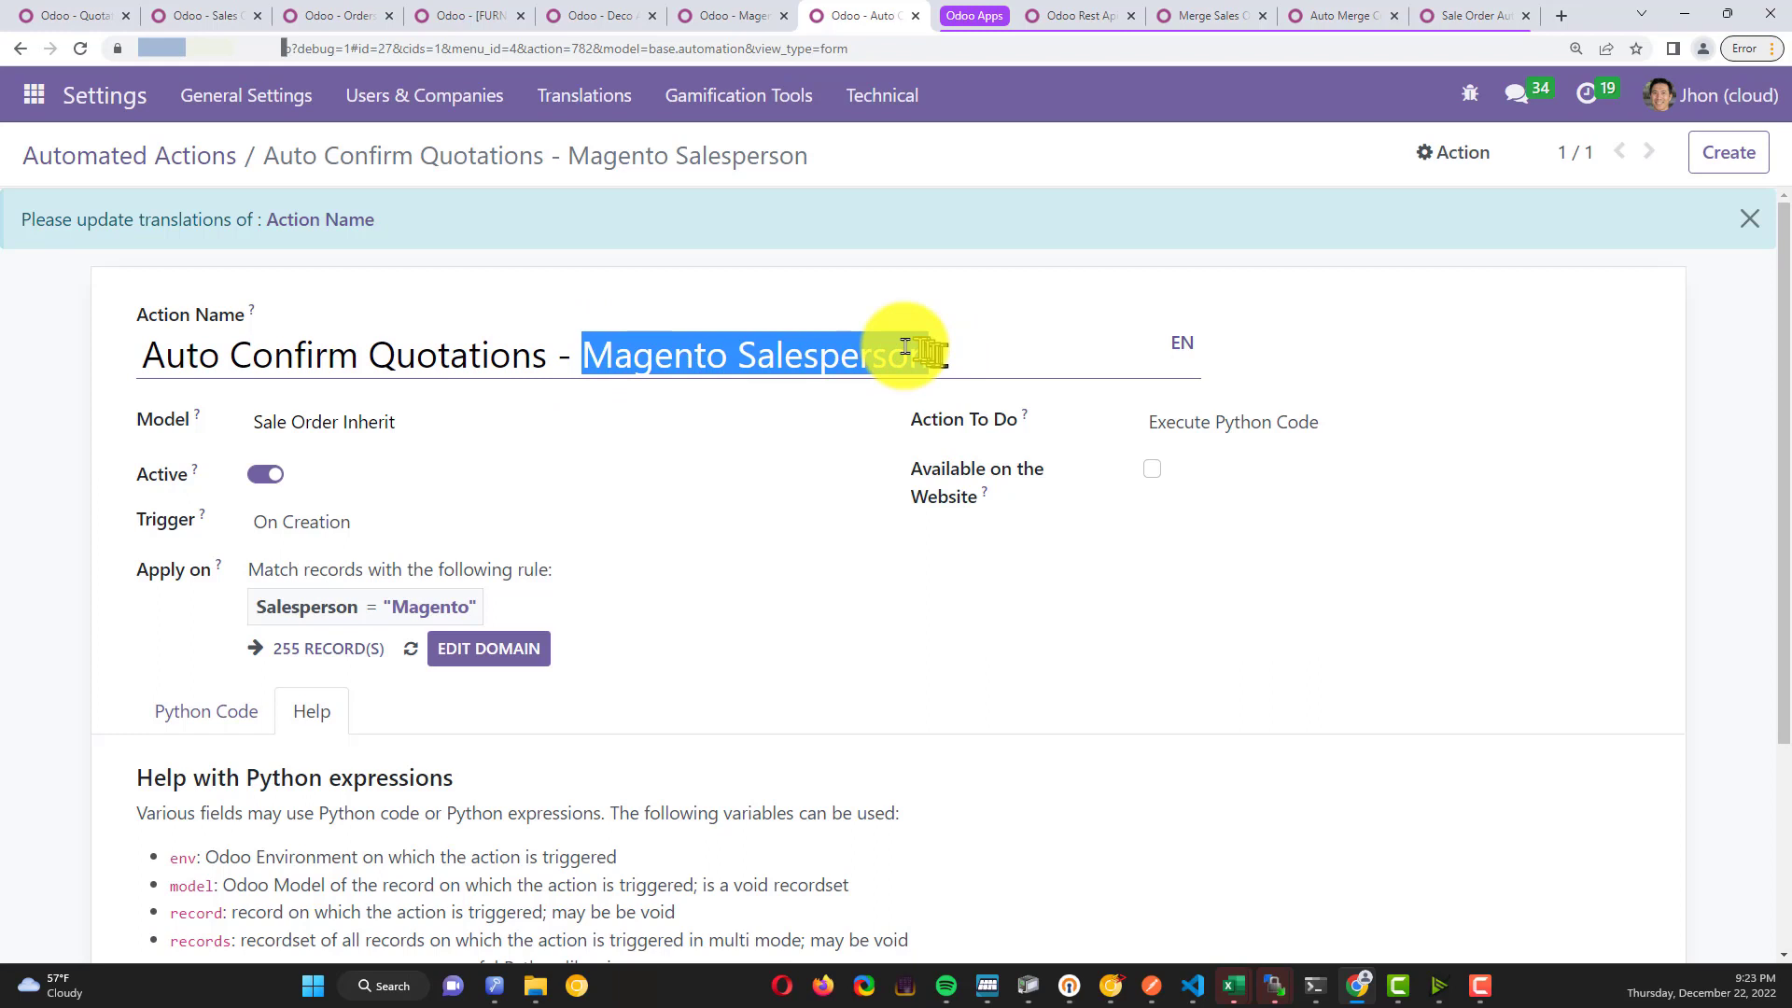
{"action": "left_click", "coordinate": [14, 373]}
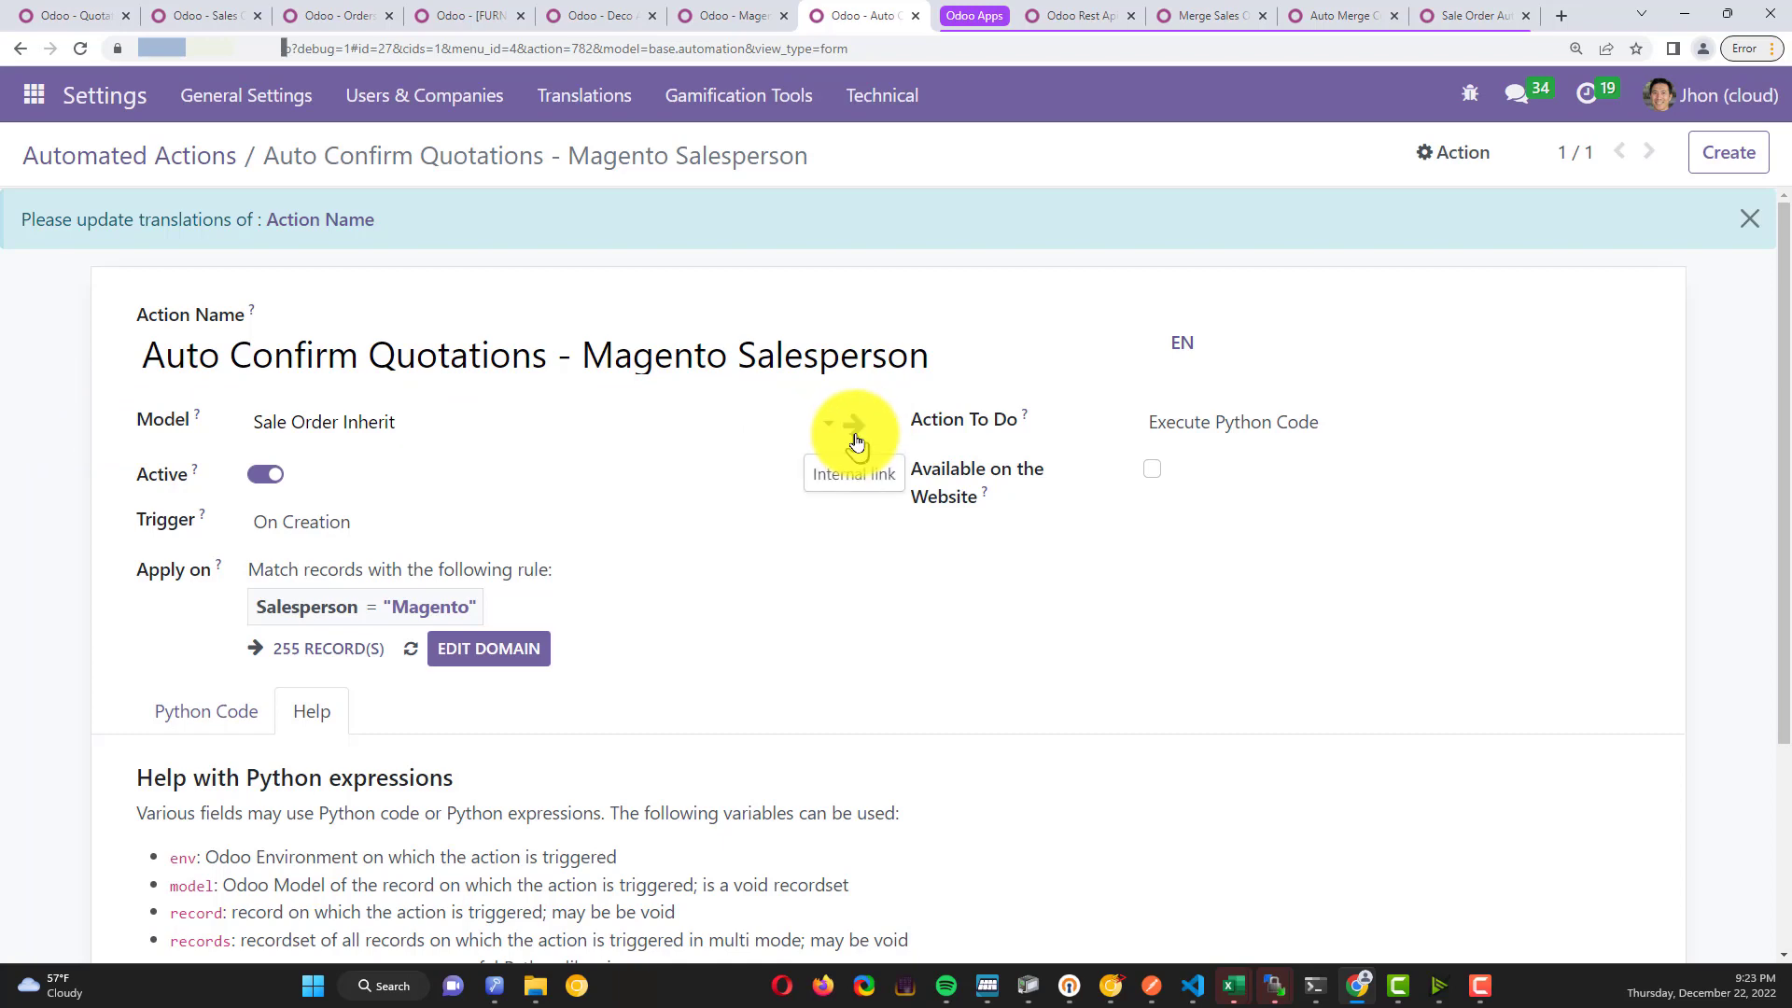
Confirm the action's model is sale.order and keep the trigger On Creation
{"action": "left_click", "coordinate": [856, 438]}
{"action": "left_click_drag", "start_coordinate": [403, 306], "coordinate": [325, 305]}
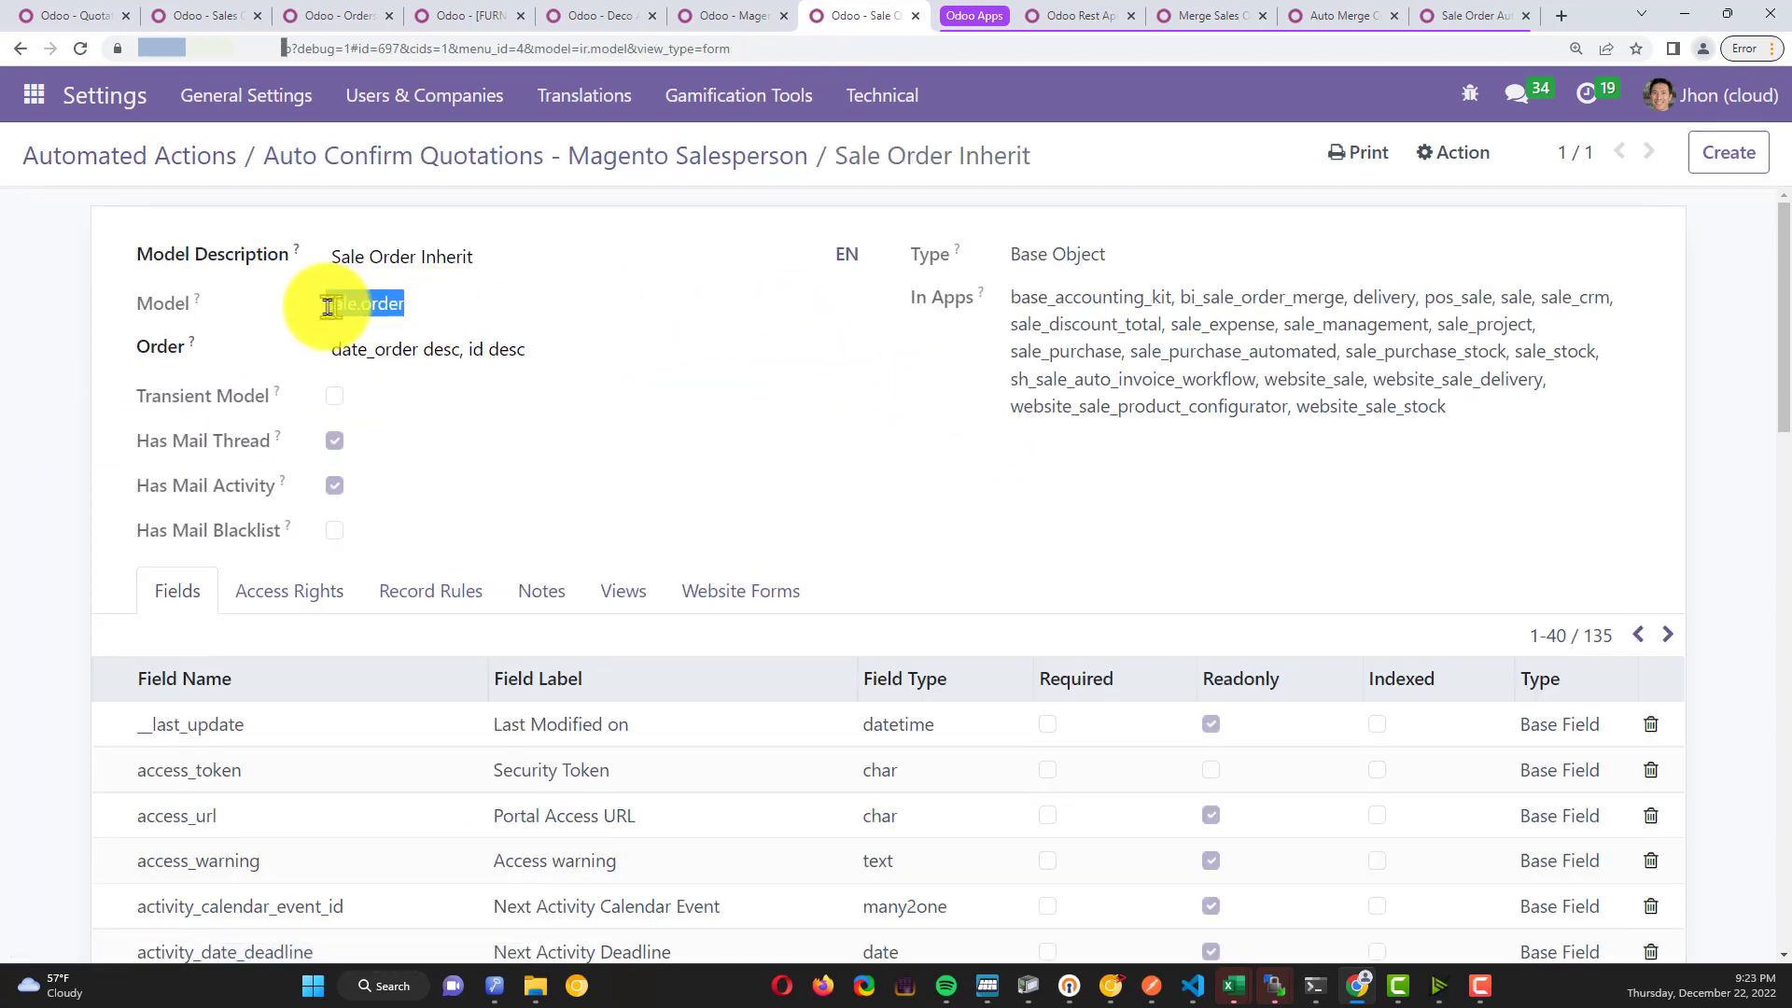
{"action": "left_click", "coordinate": [492, 150]}
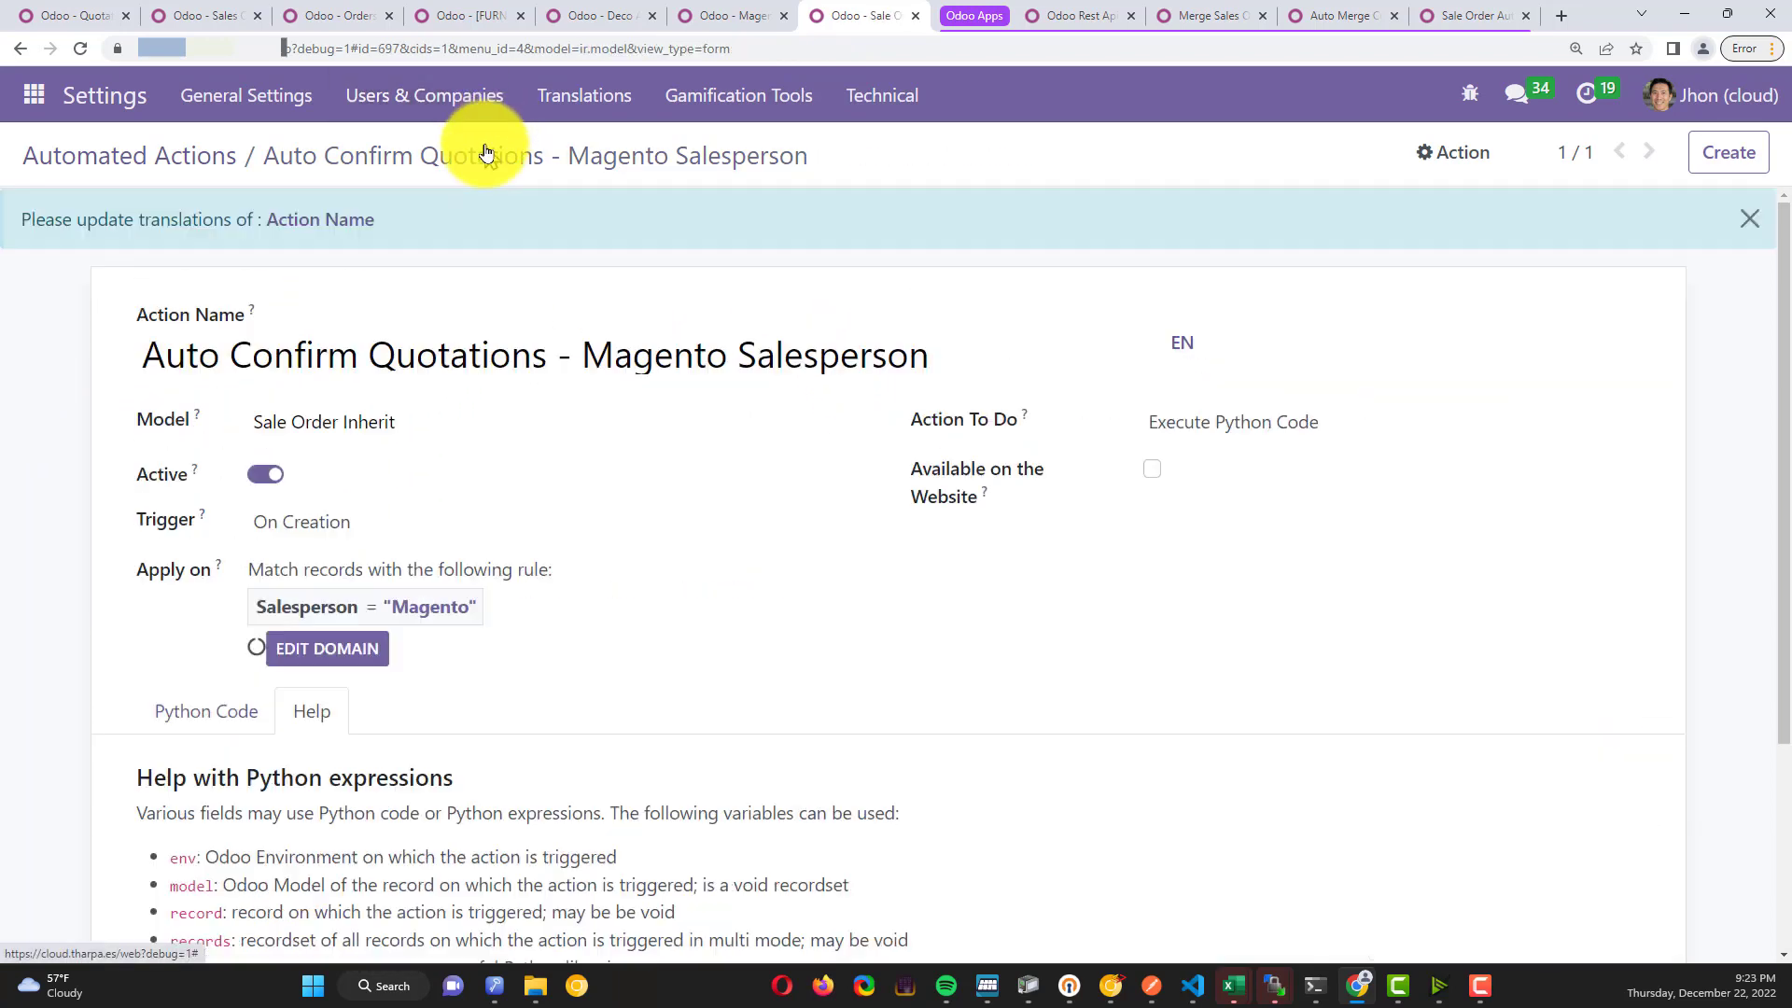
{"action": "left_click", "coordinate": [298, 543]}
{"action": "left_click", "coordinate": [382, 532]}
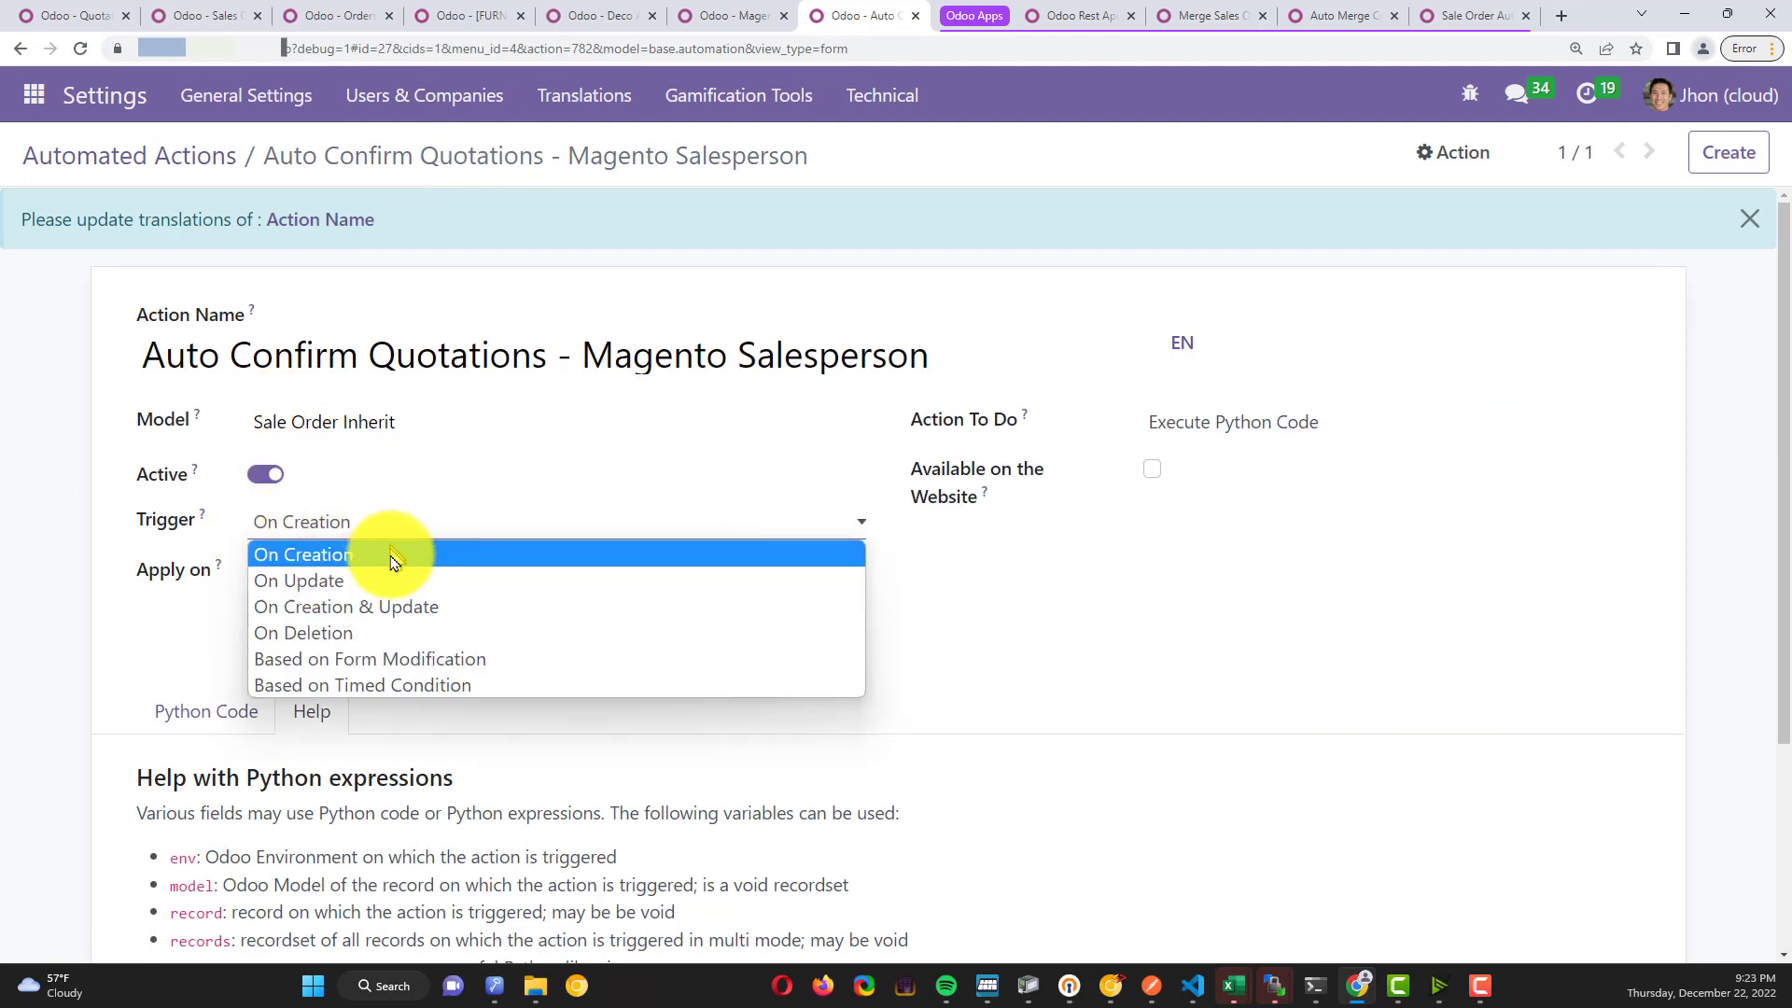
{"action": "left_click", "coordinate": [384, 558]}
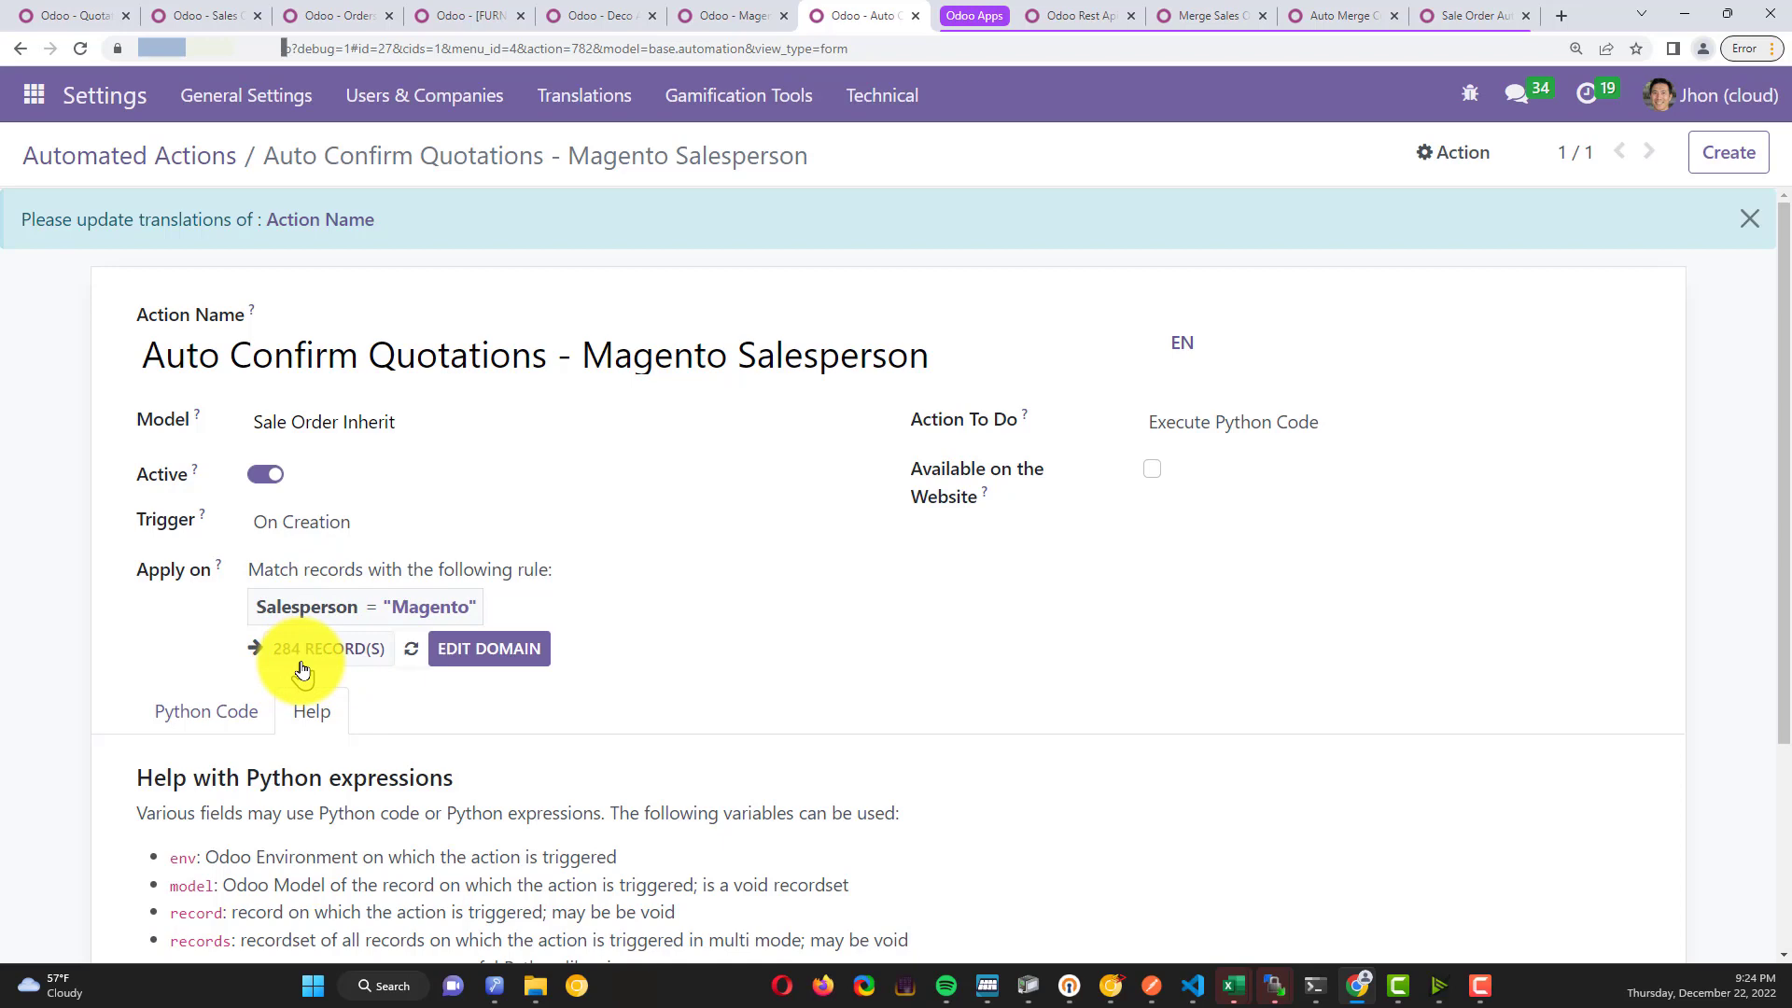
Inspect the user_id domain code without changes, then glance at the quotations list
{"action": "left_click", "coordinate": [464, 650]}
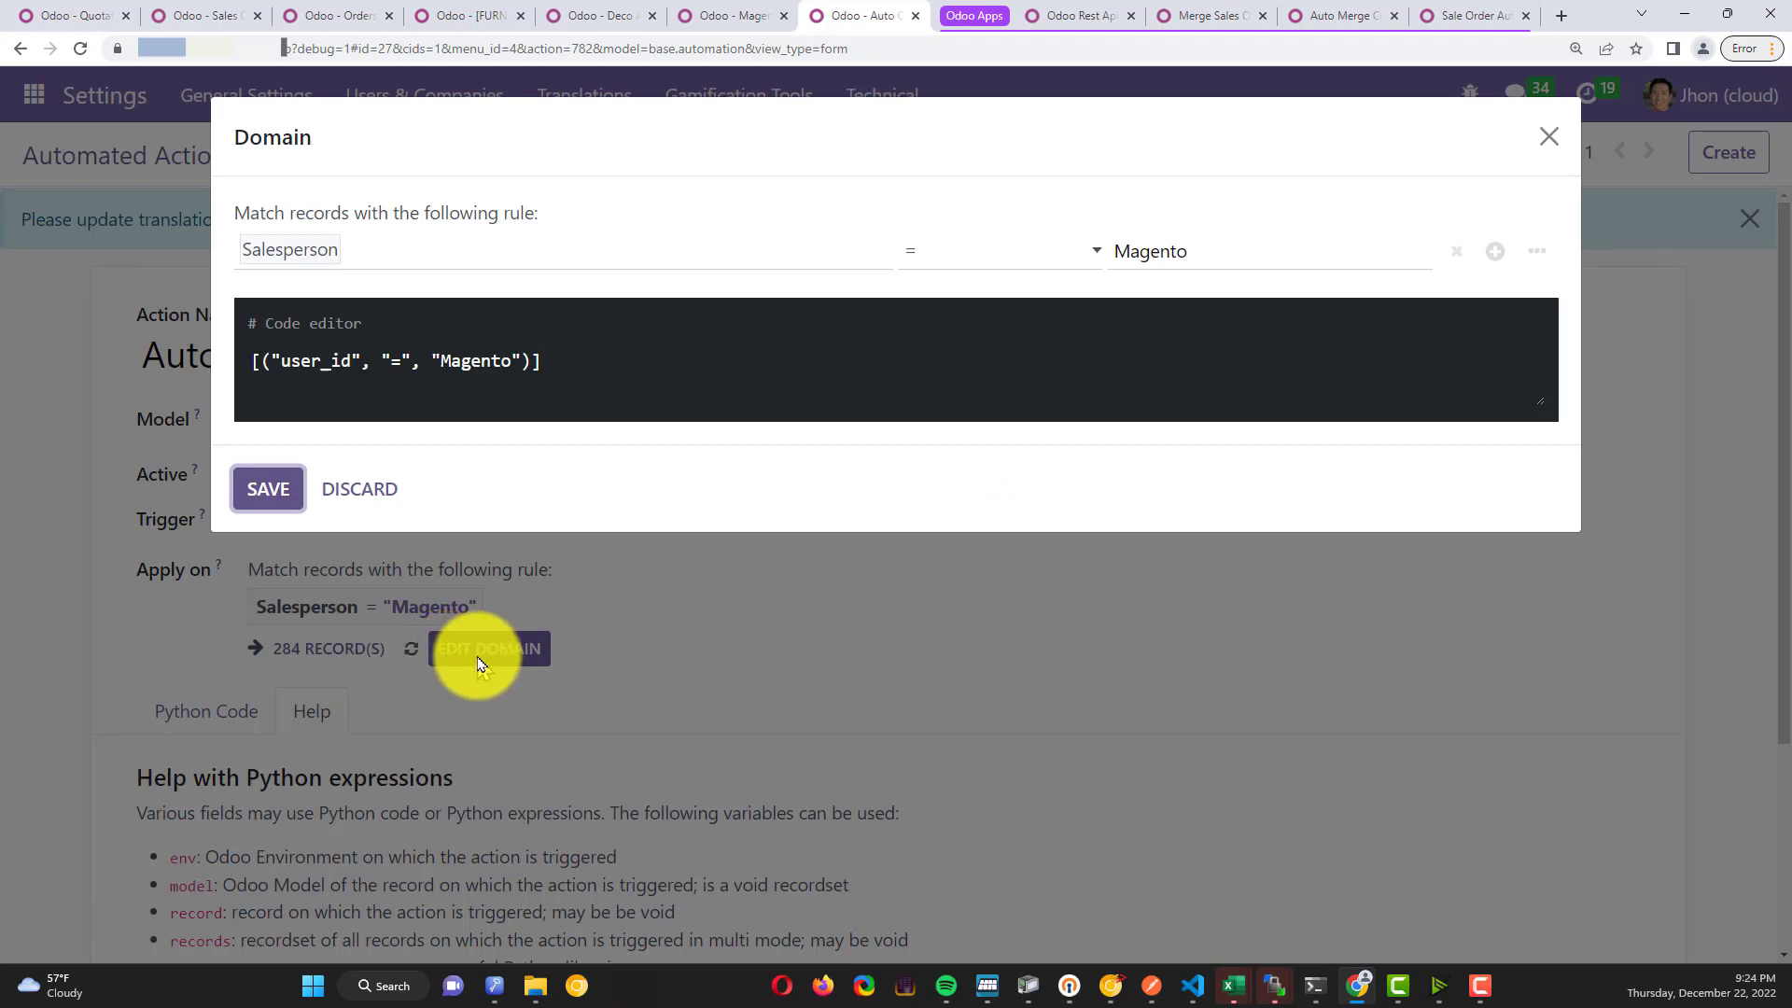
{"action": "left_click_drag", "start_coordinate": [281, 362], "coordinate": [364, 371]}
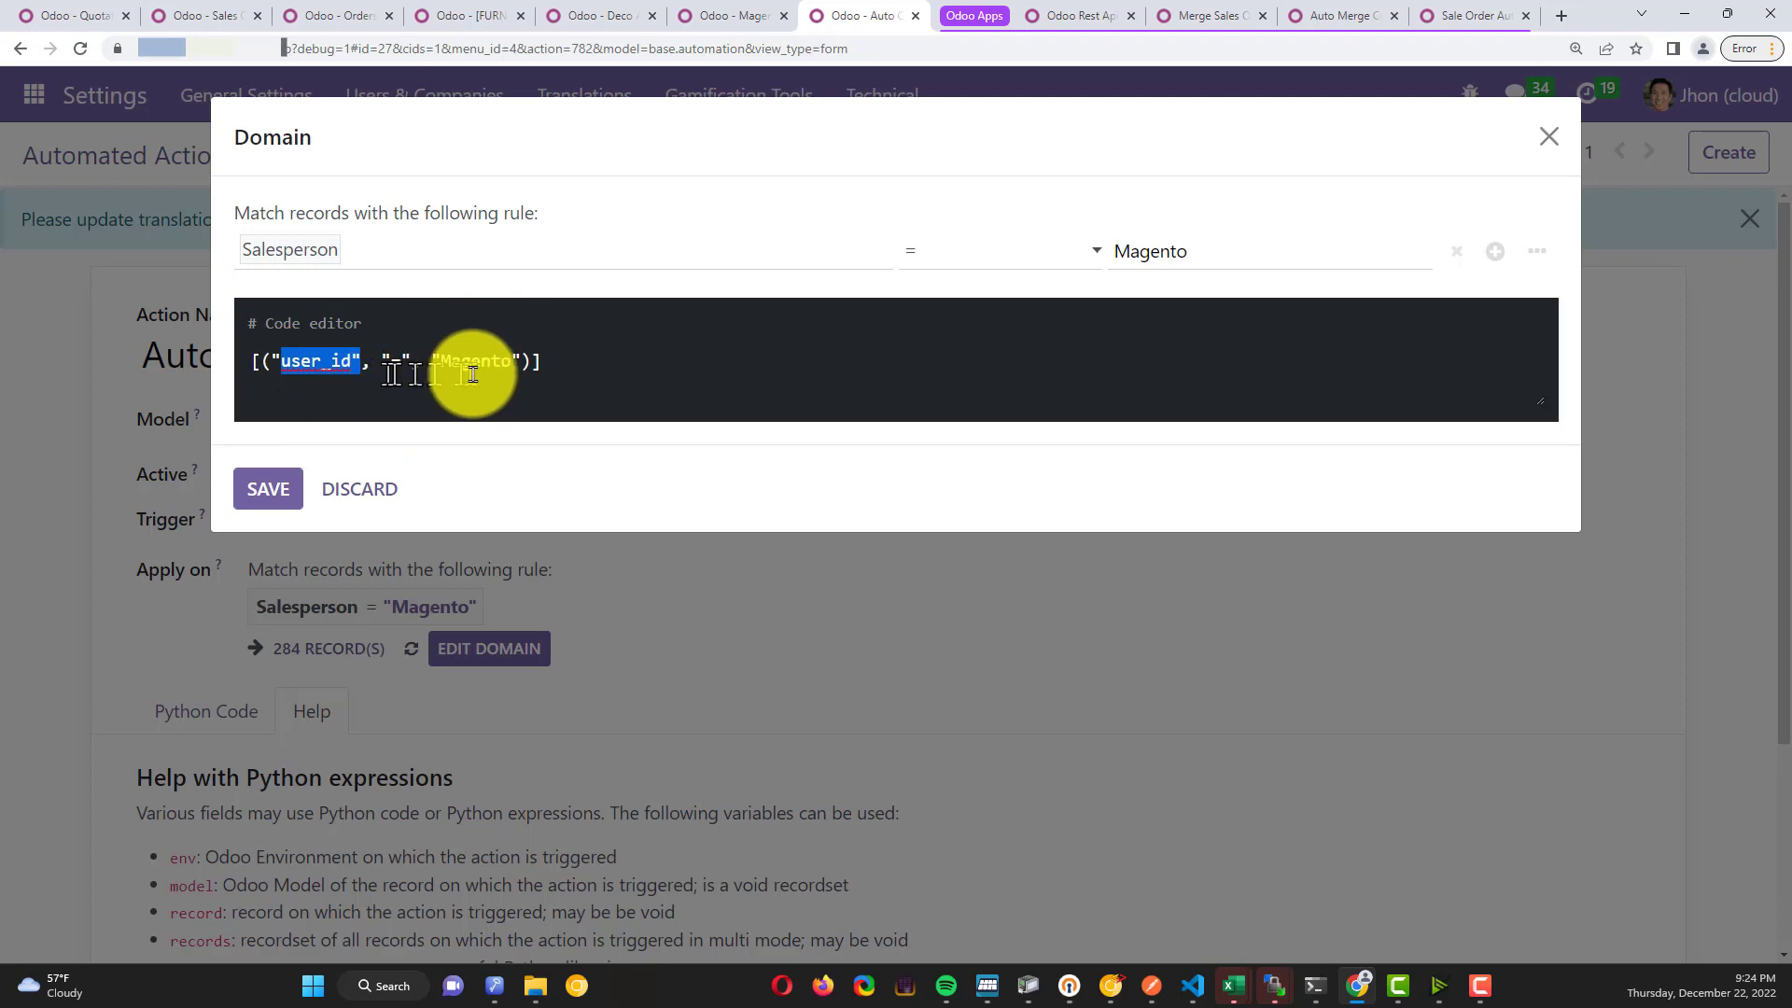
{"action": "key", "text": "Escape"}
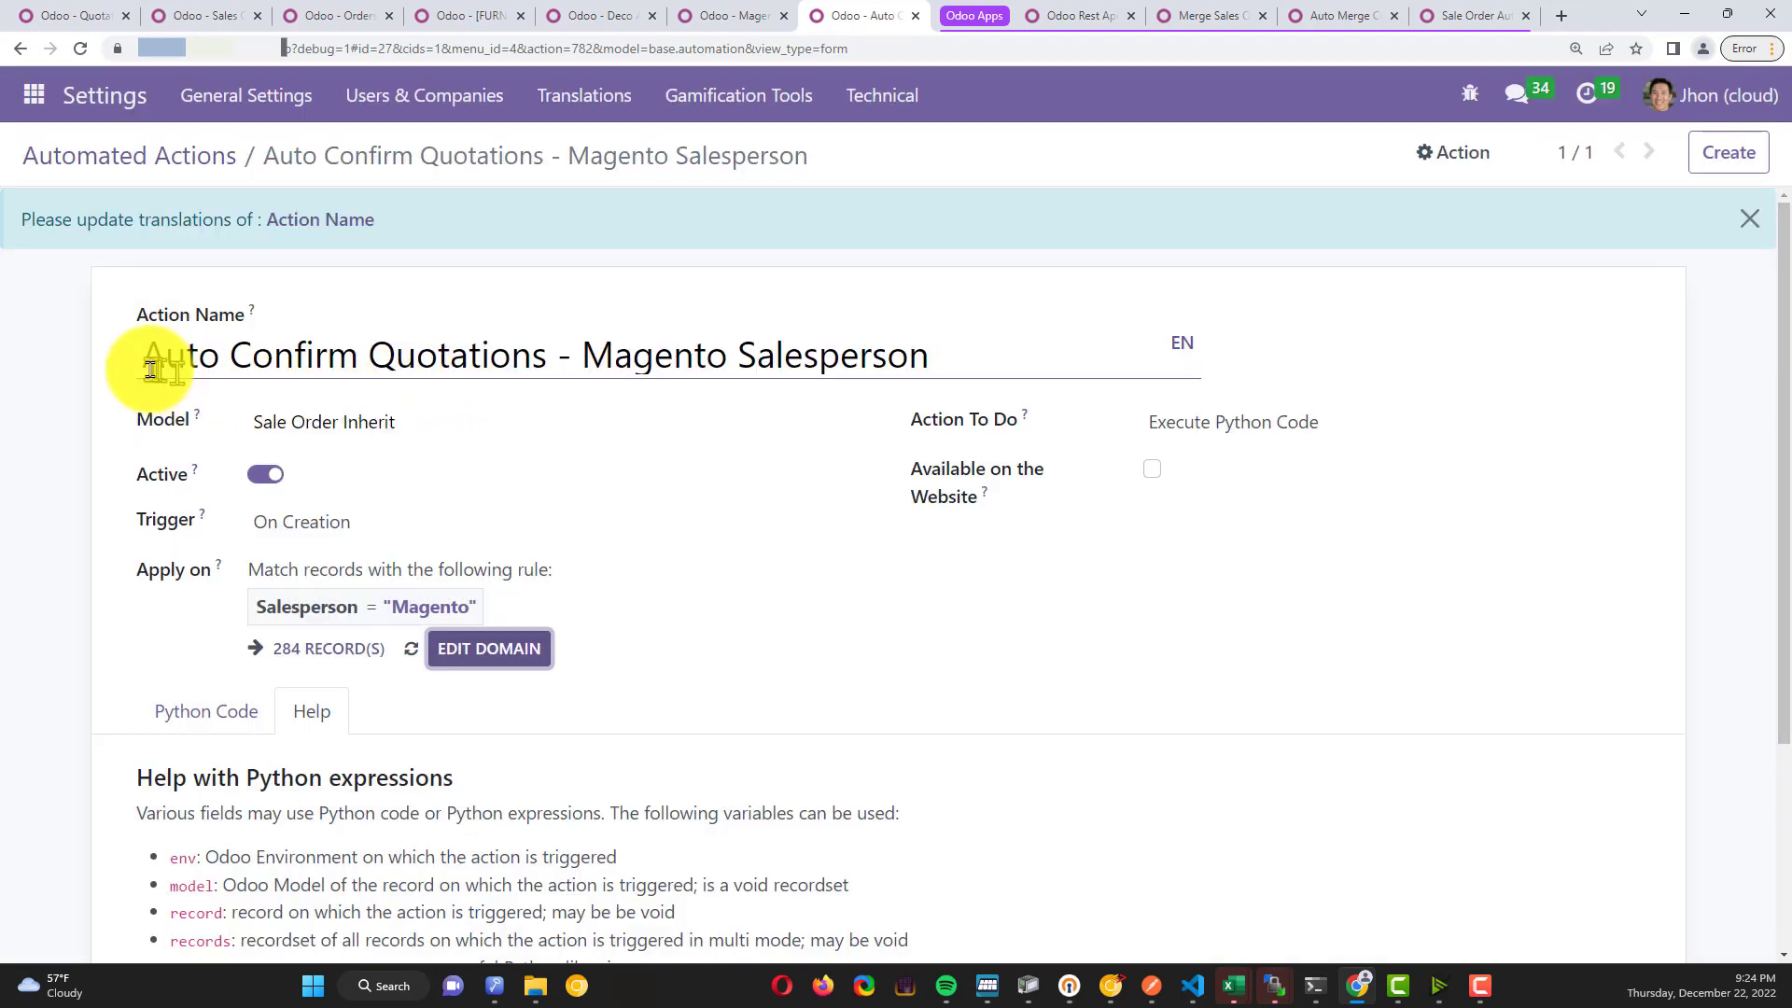
{"action": "left_click_drag", "start_coordinate": [146, 360], "coordinate": [547, 348]}
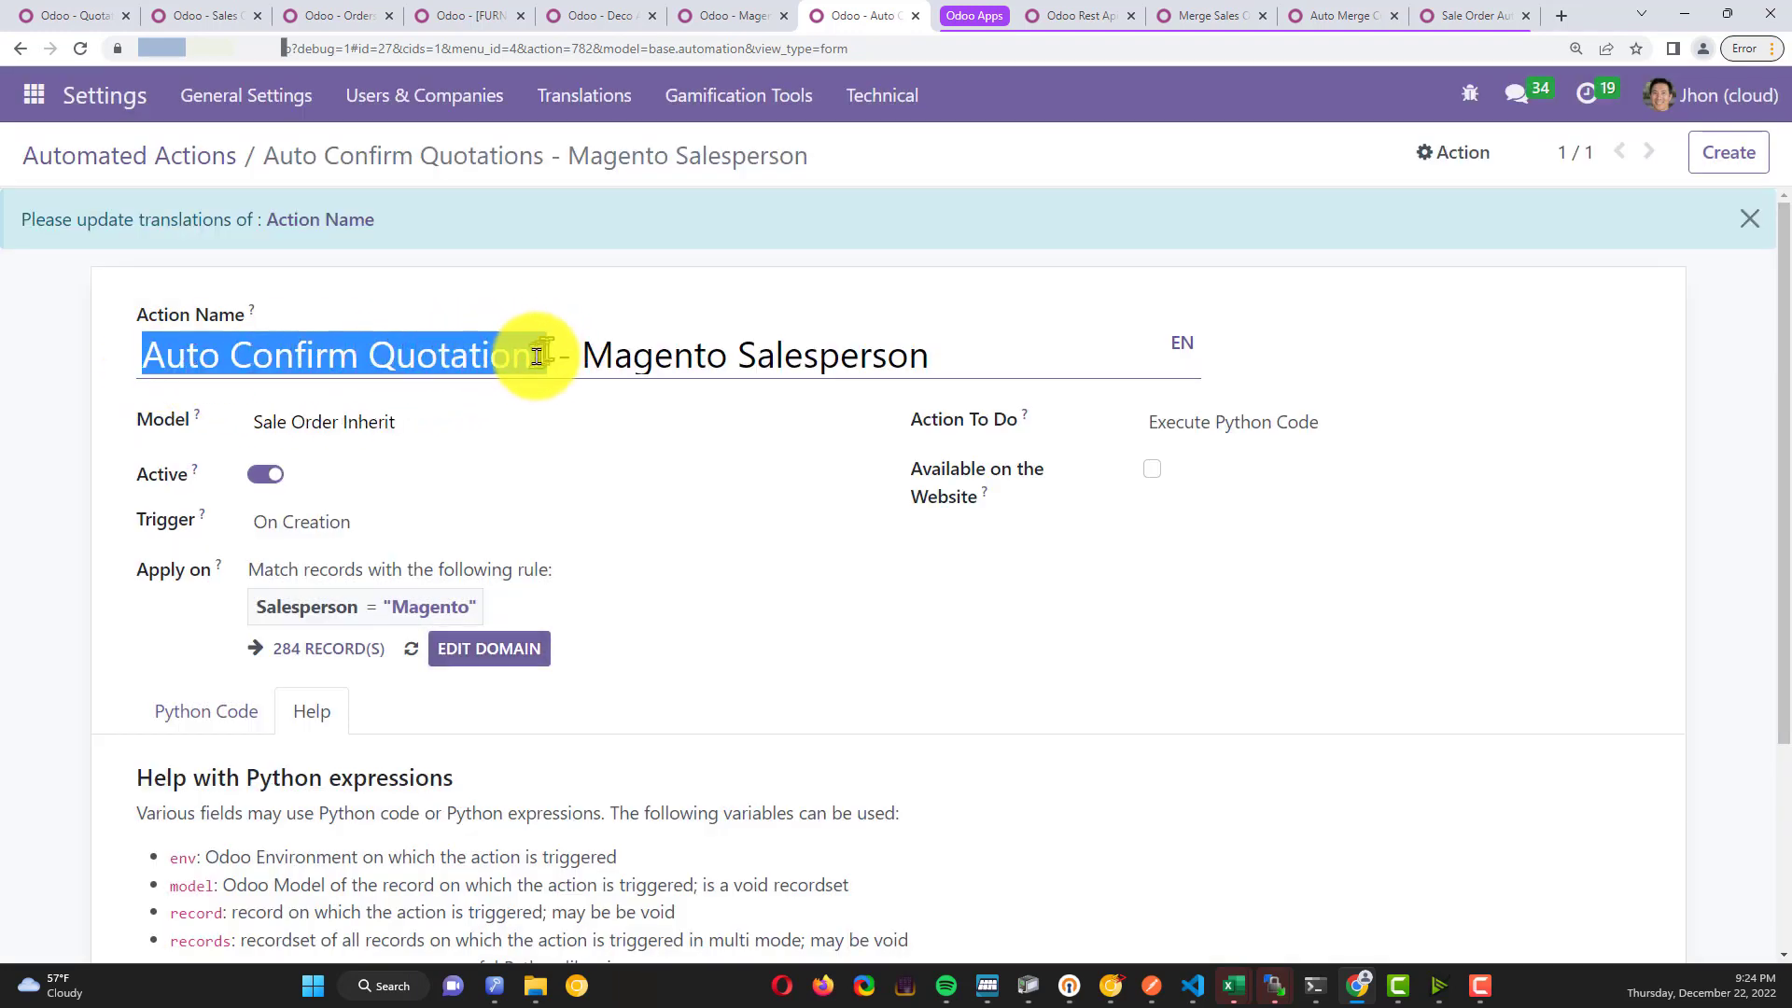
{"action": "left_click", "coordinate": [72, 16]}
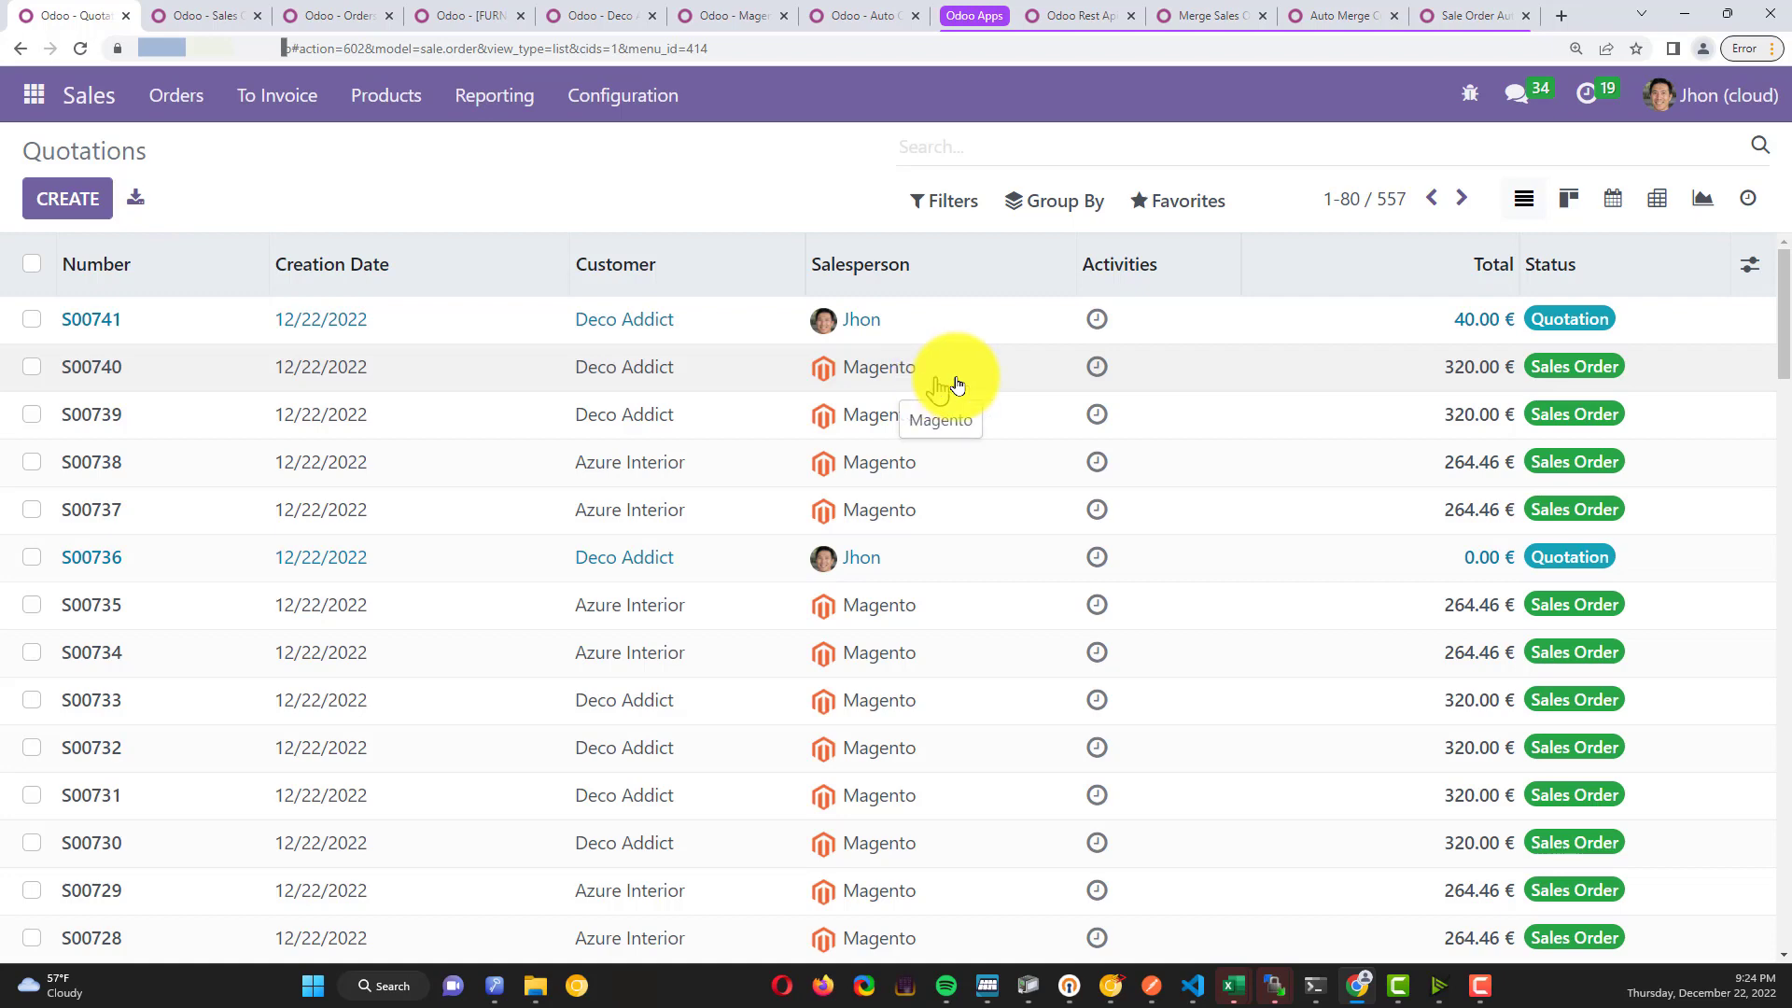
{"action": "left_click", "coordinate": [857, 28]}
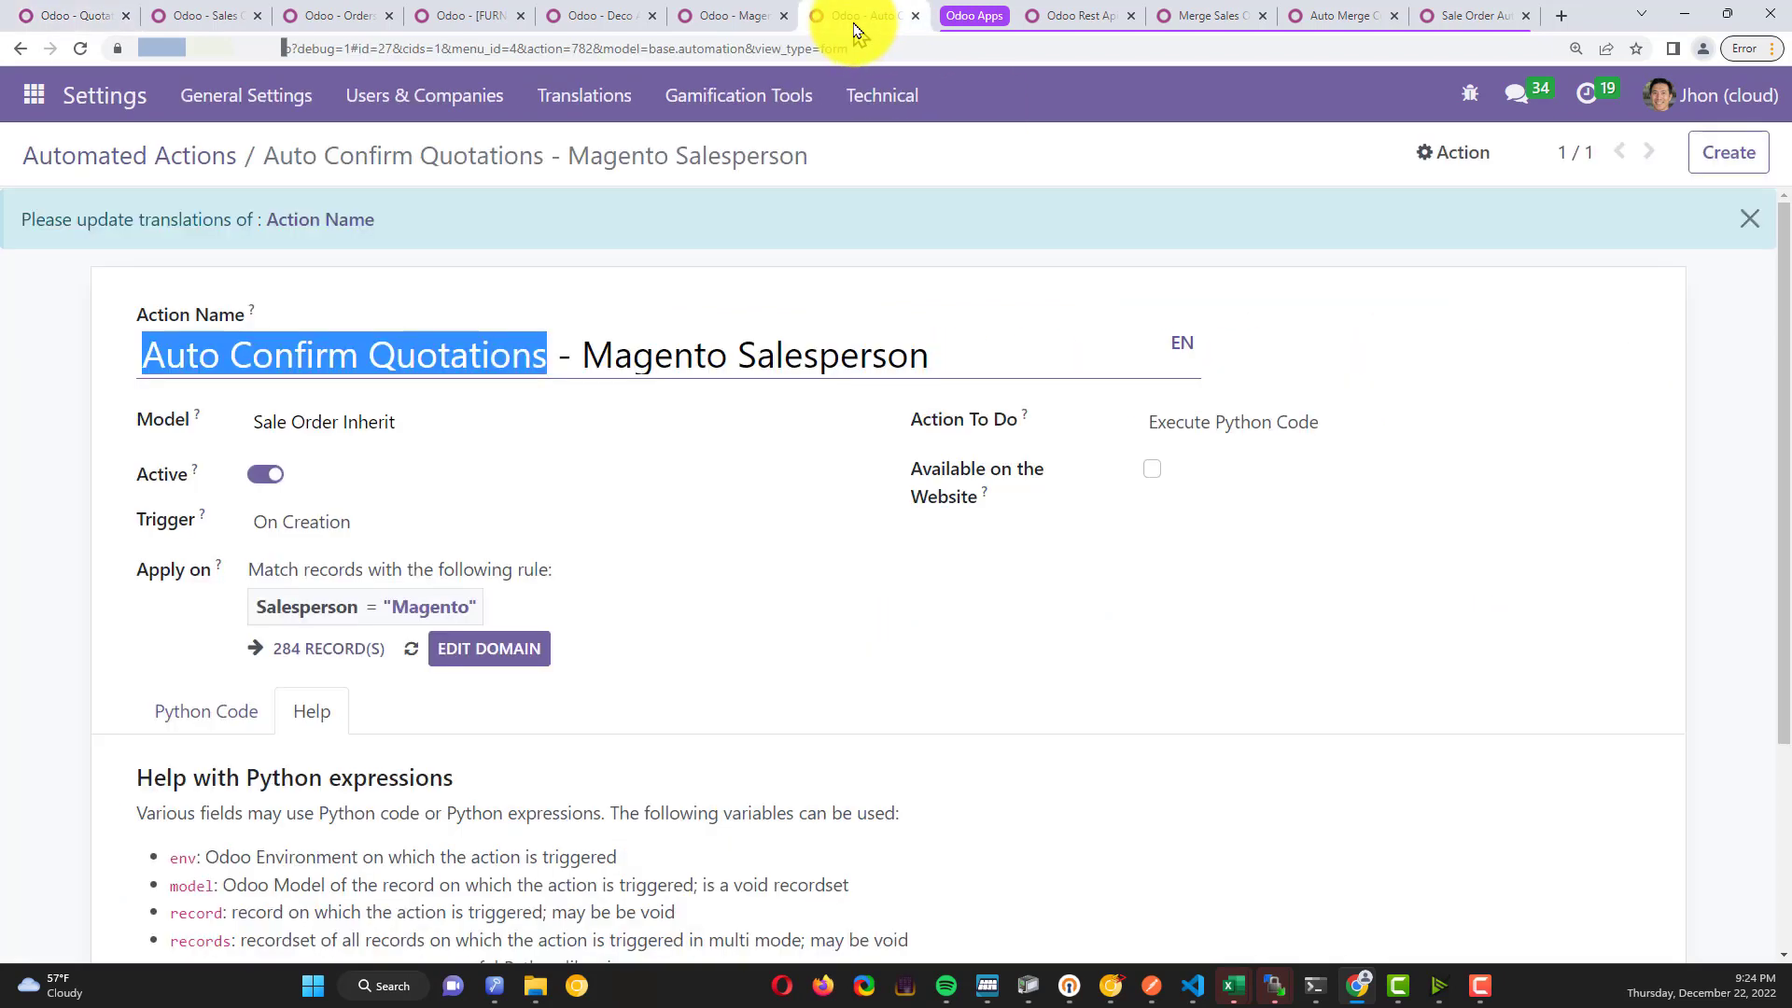
Reopen the domain editor and verify the rule is user_id = "Magento"
{"action": "left_click", "coordinate": [466, 649]}
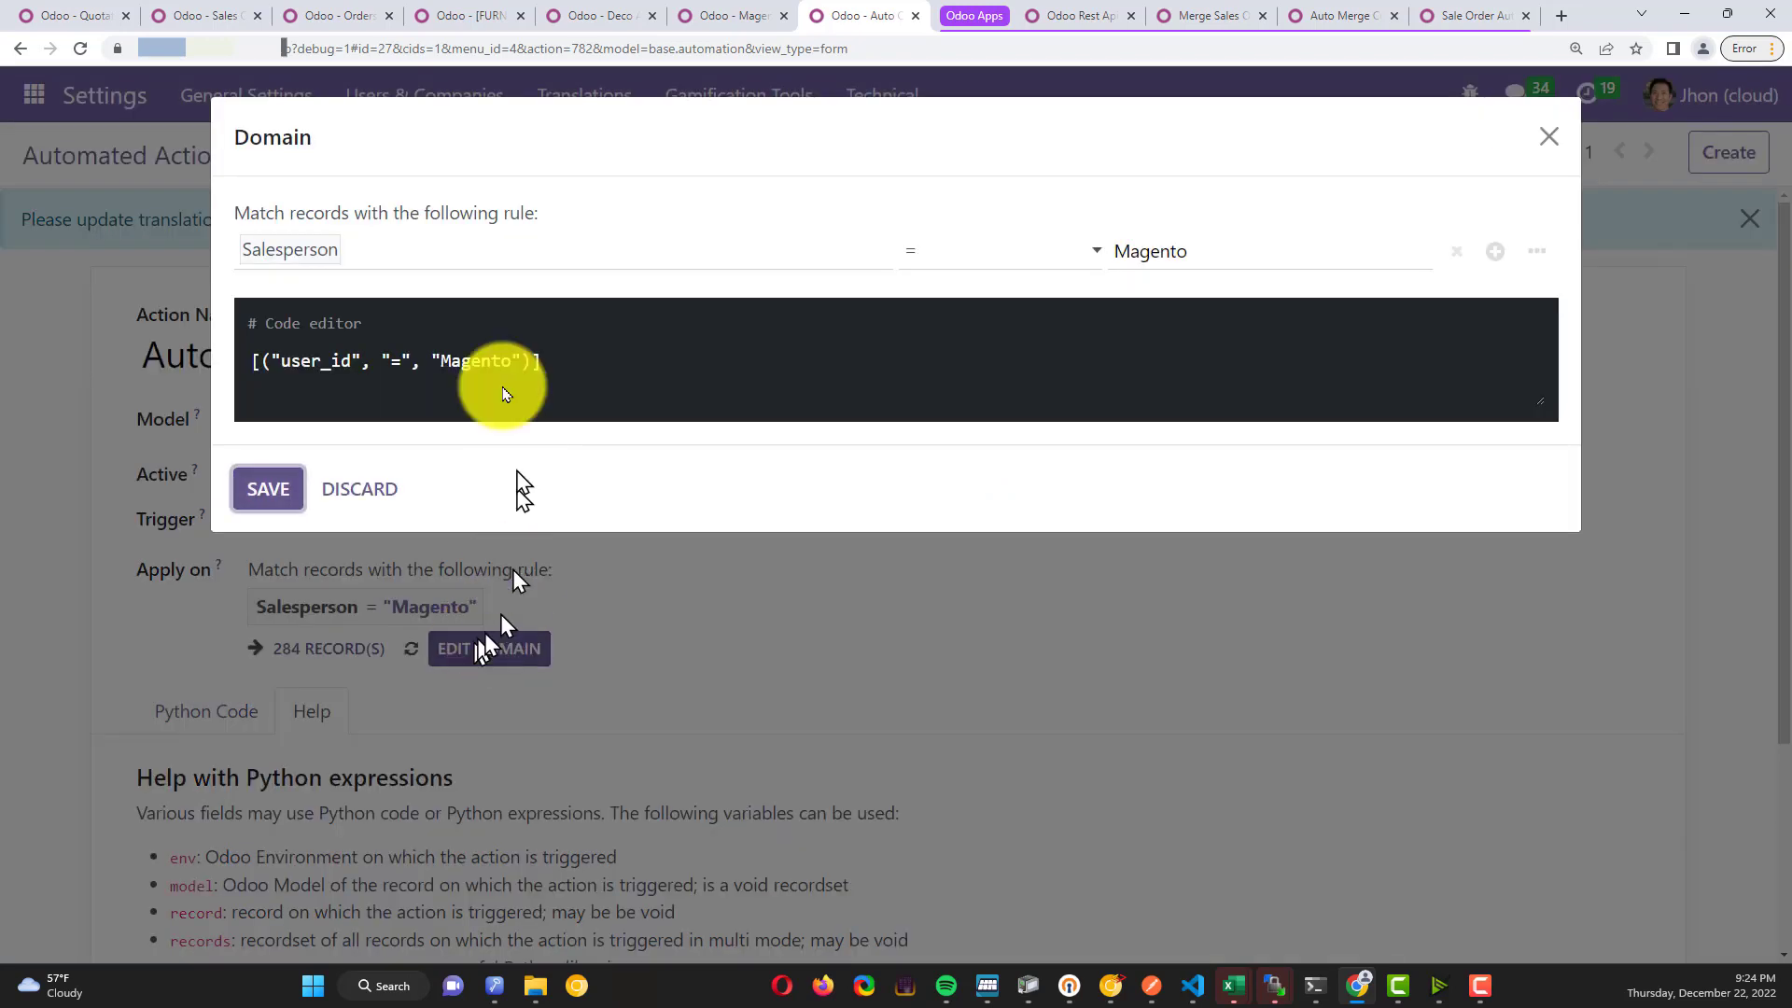
{"action": "double_click", "coordinate": [320, 361]}
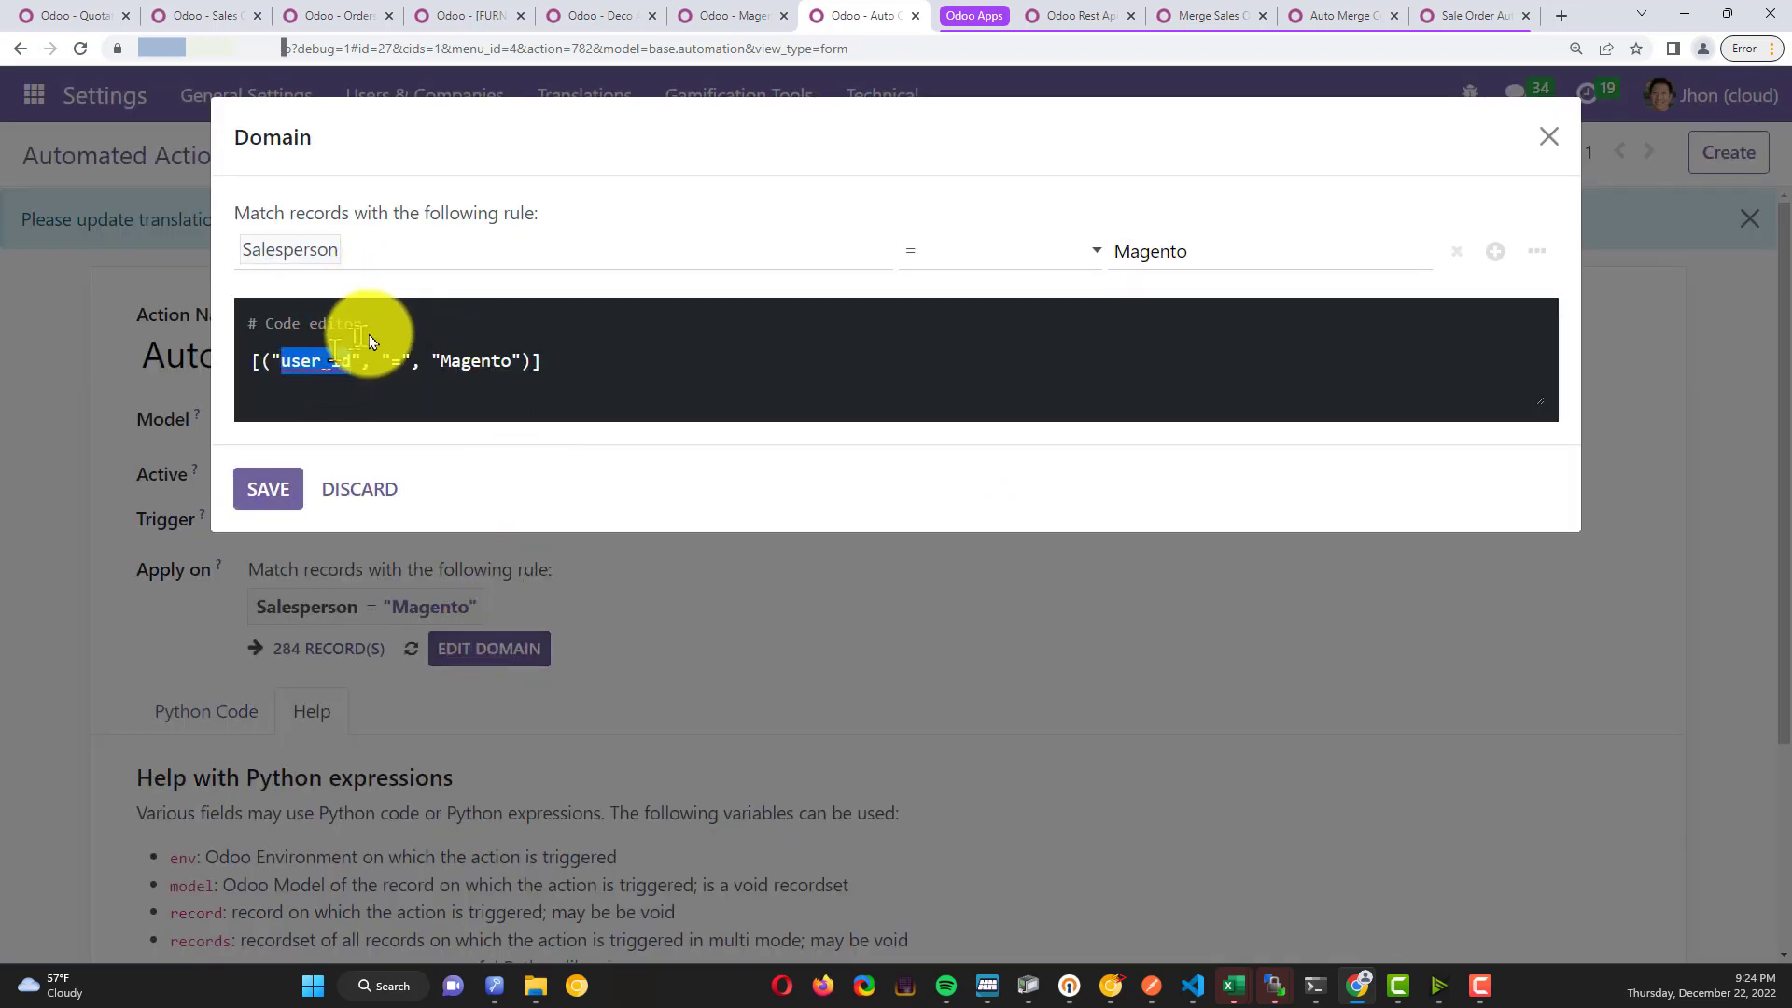
{"action": "double_click", "coordinate": [451, 361]}
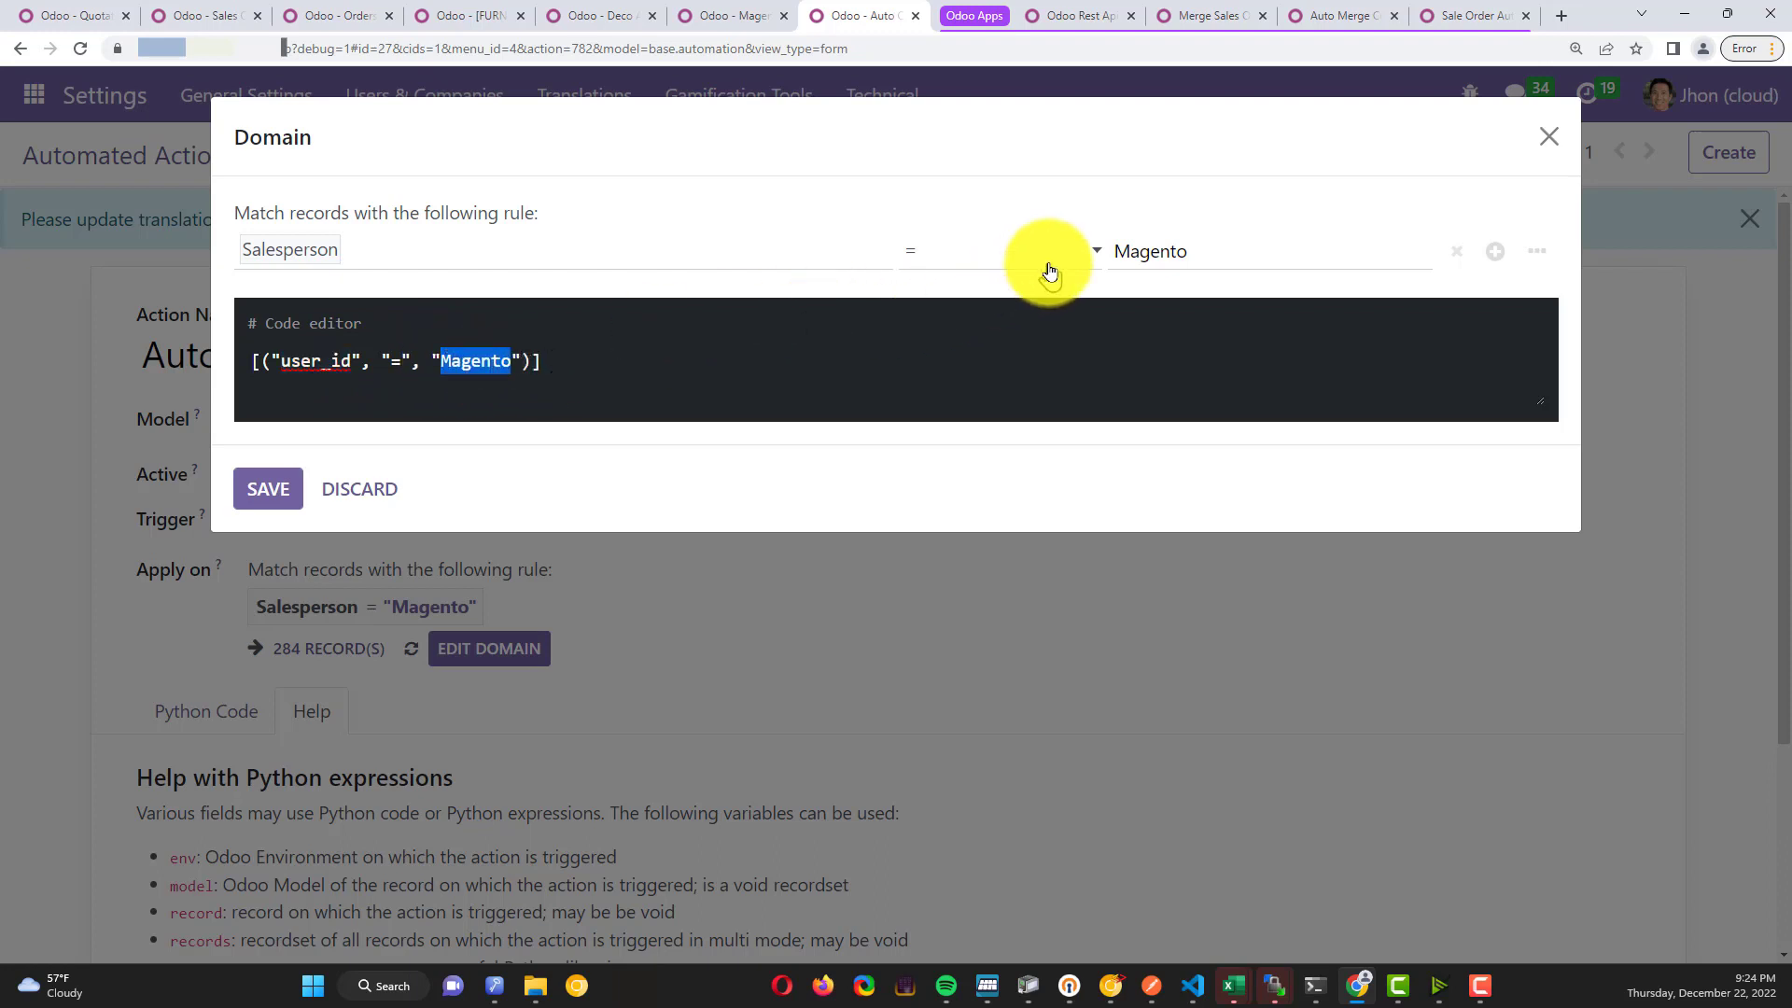
{"action": "double_click", "coordinate": [1153, 254]}
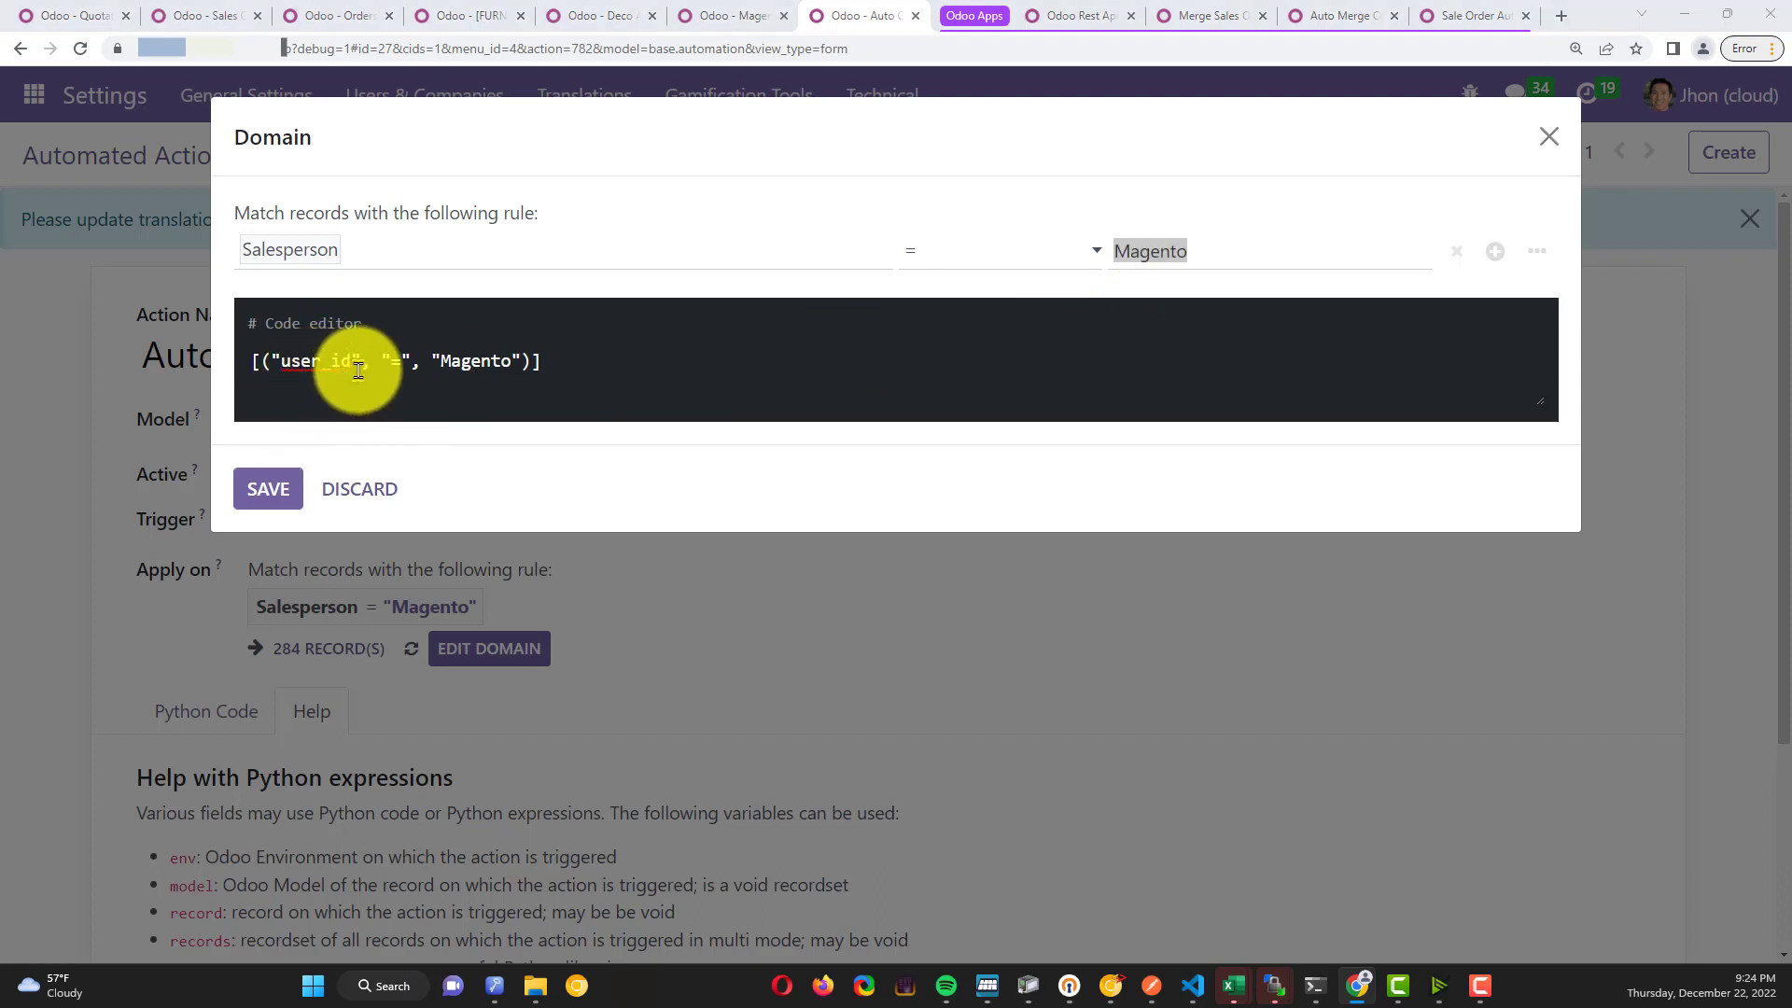
{"action": "key", "text": "alt+Tab"}
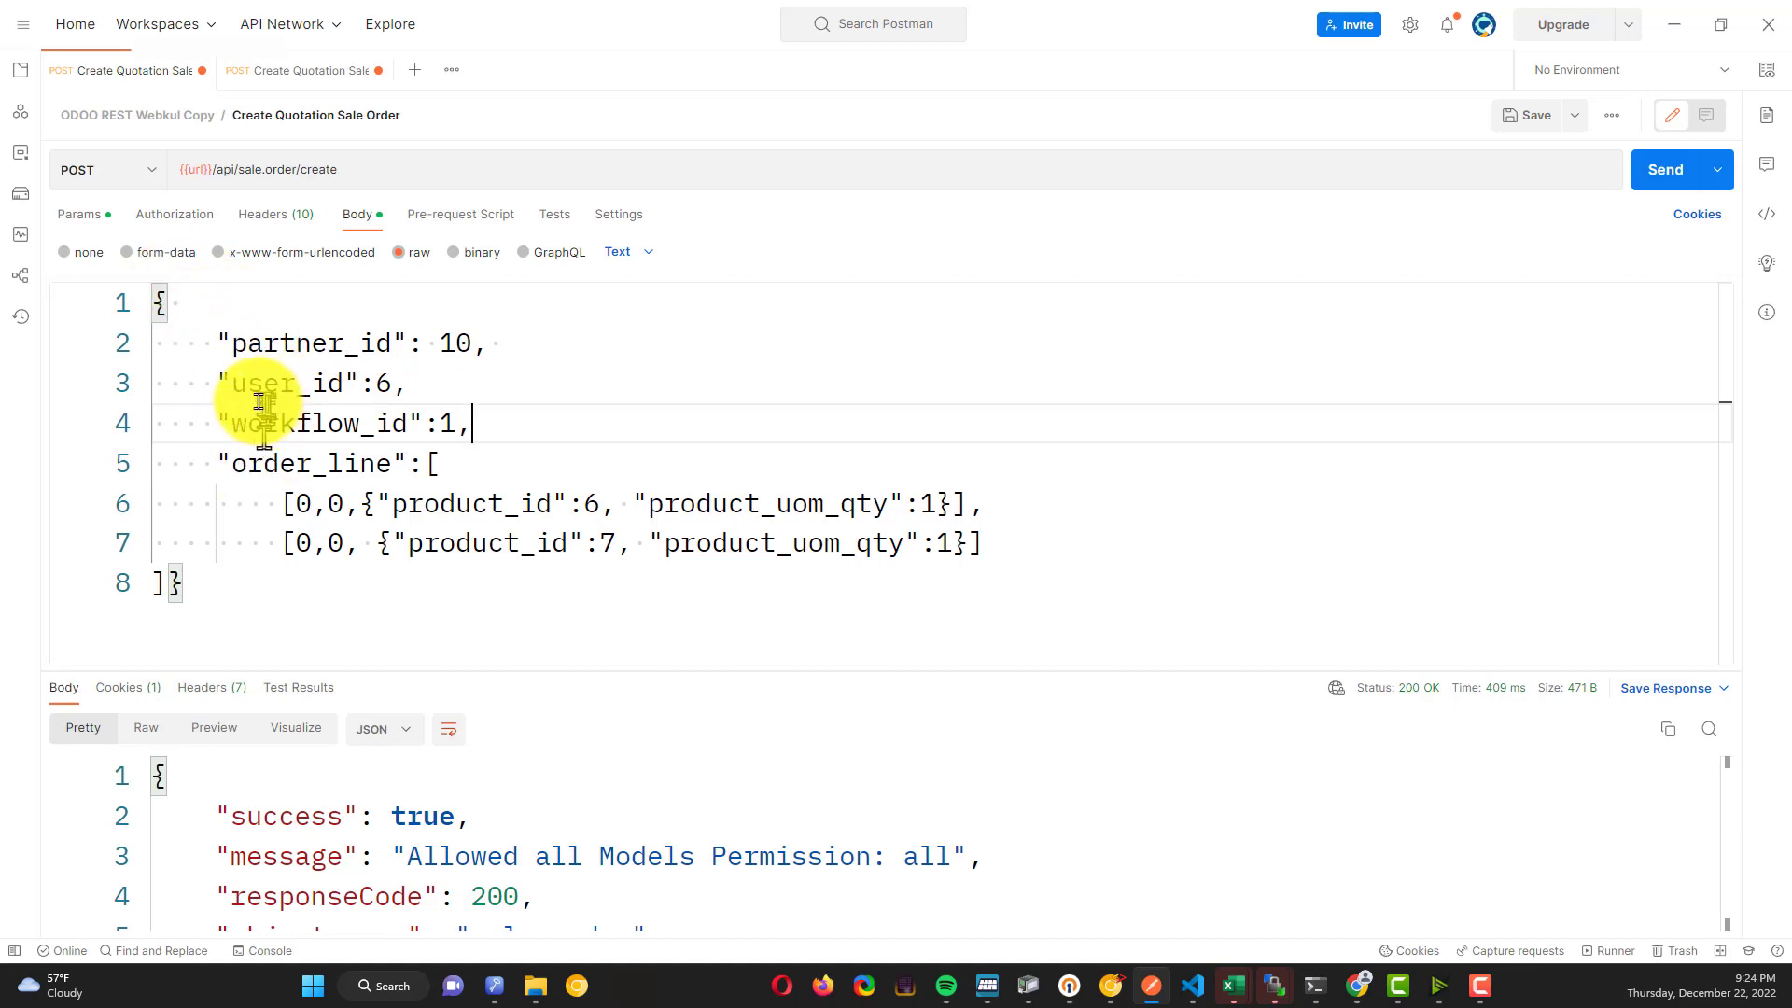
Verify the request's user_id 6 matches the Magento user's id in Odoo
{"action": "left_click_drag", "start_coordinate": [233, 384], "coordinate": [373, 380]}
{"action": "left_click", "coordinate": [396, 379]}
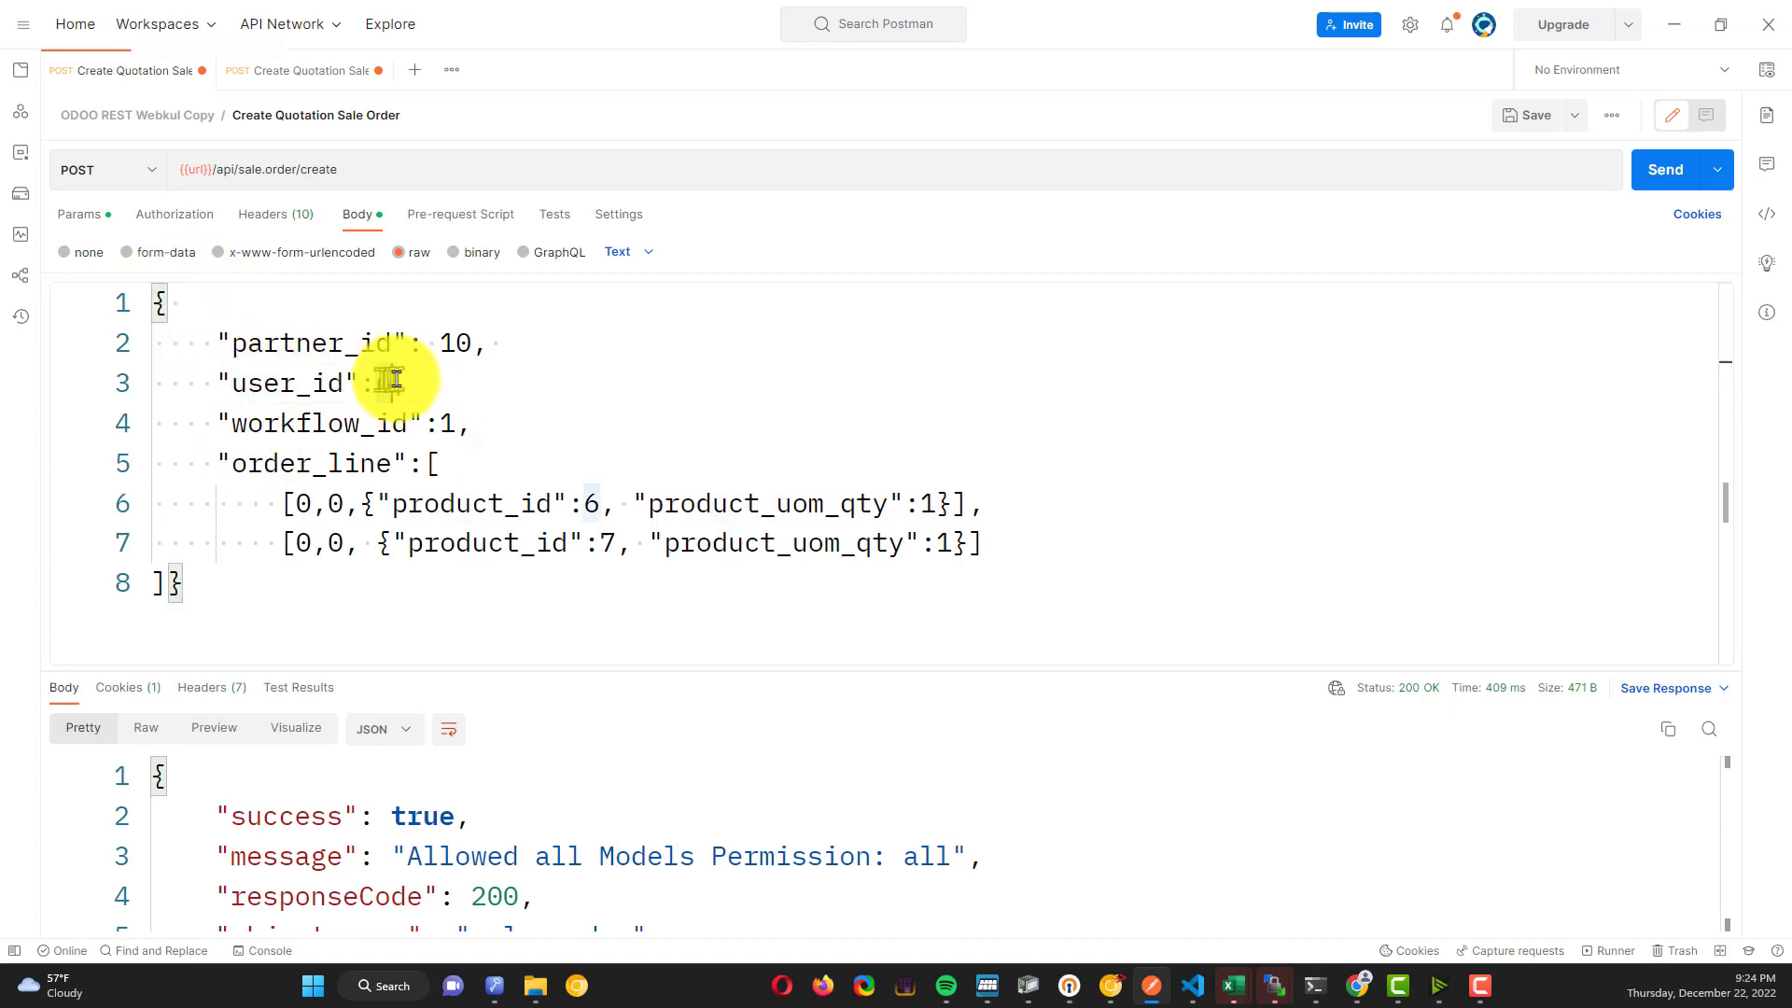
{"action": "double_click", "coordinate": [382, 383]}
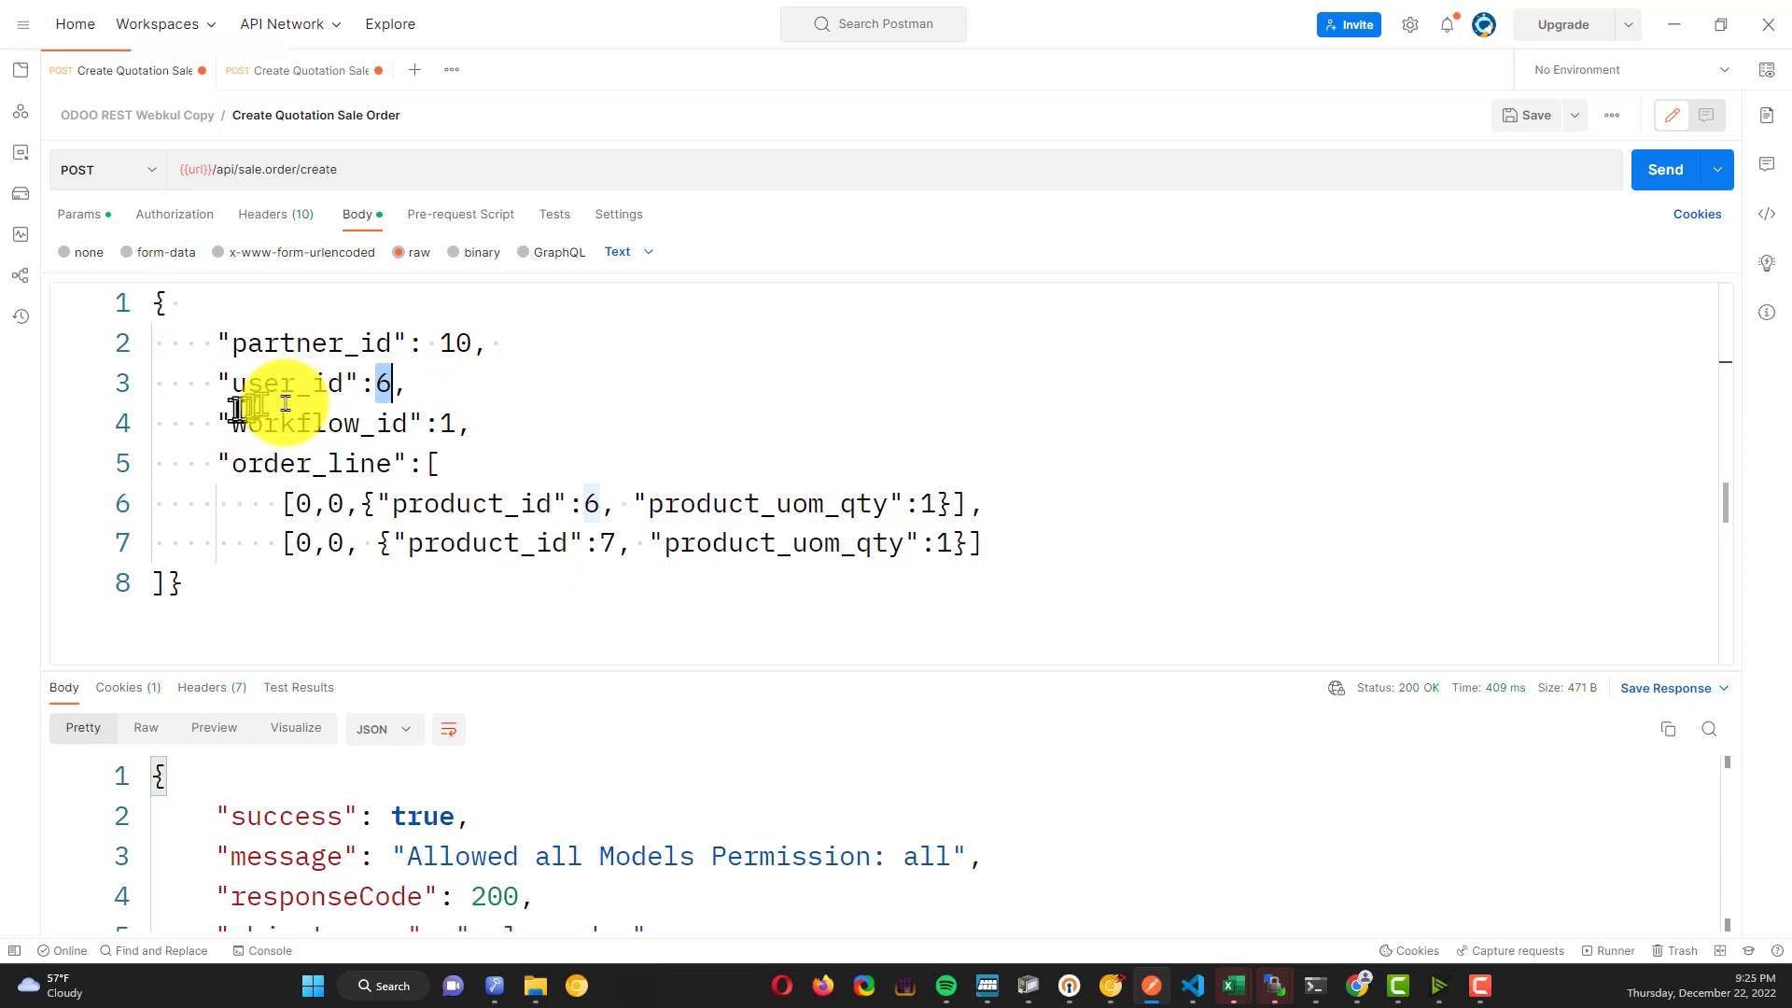
{"action": "mouse_move", "coordinate": [429, 386]}
{"action": "left_mouse_down"}
{"action": "mouse_move", "coordinate": [219, 383]}
{"action": "mouse_move", "coordinate": [411, 387]}
{"action": "left_mouse_up"}
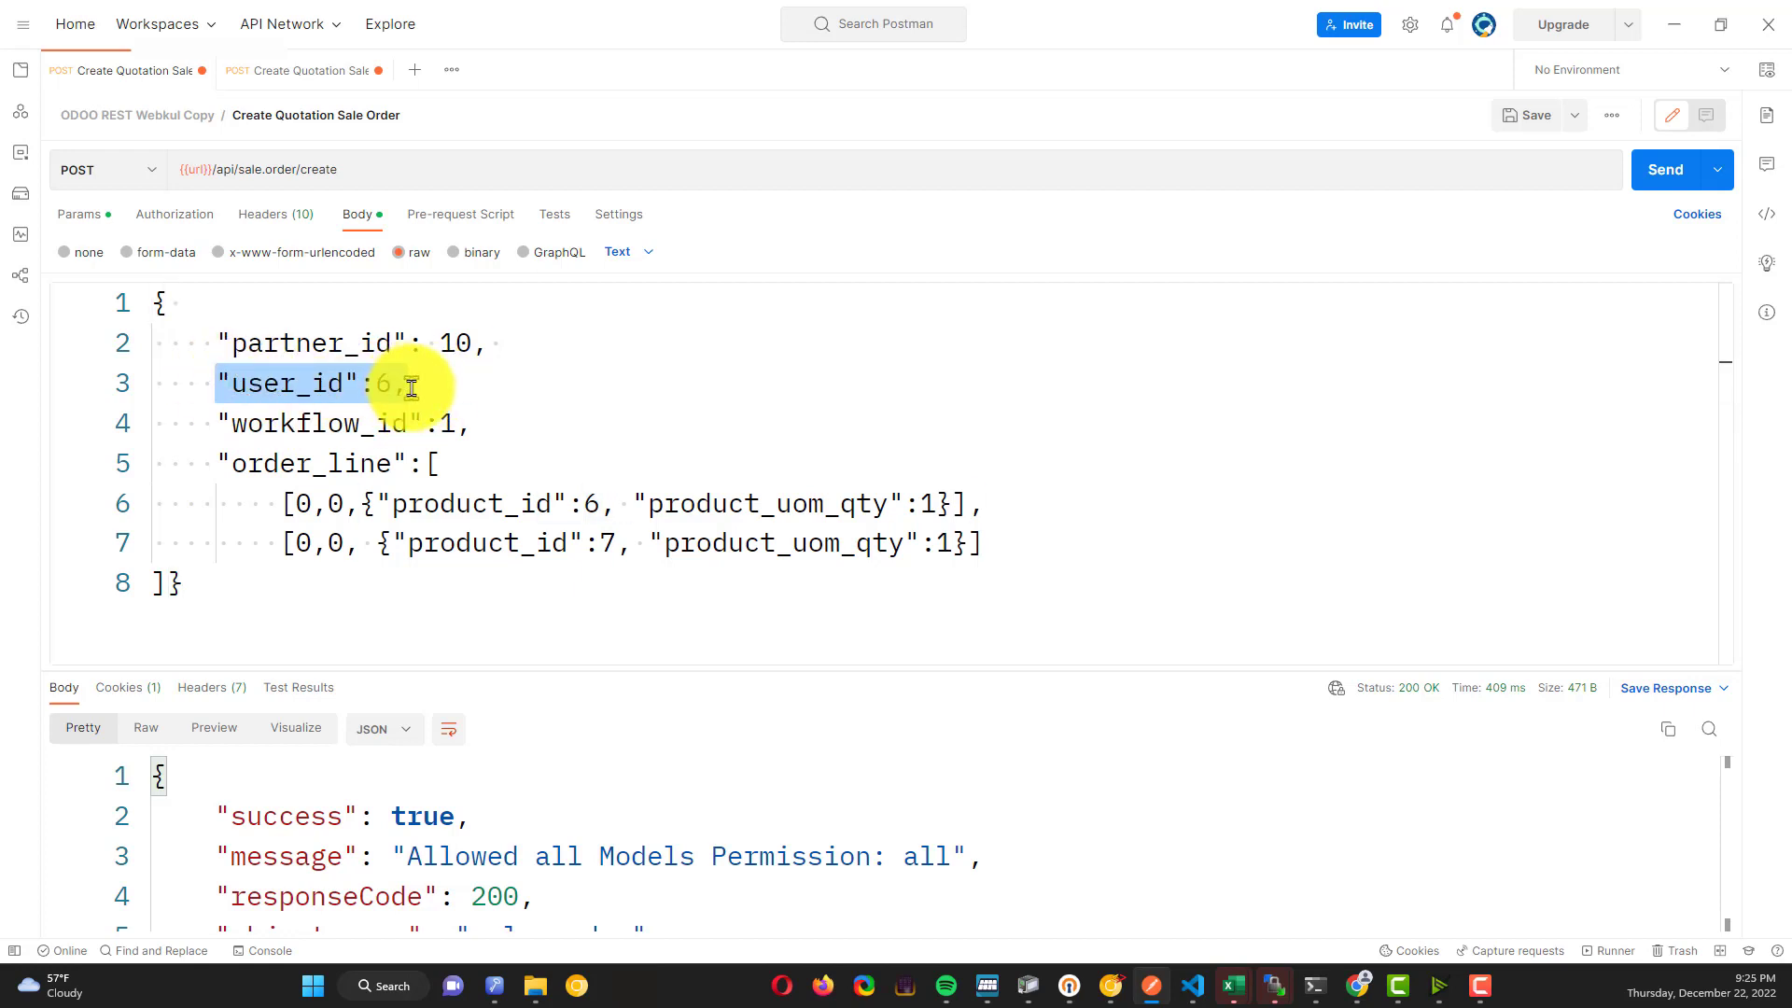
{"action": "key", "text": "alt+Tab"}
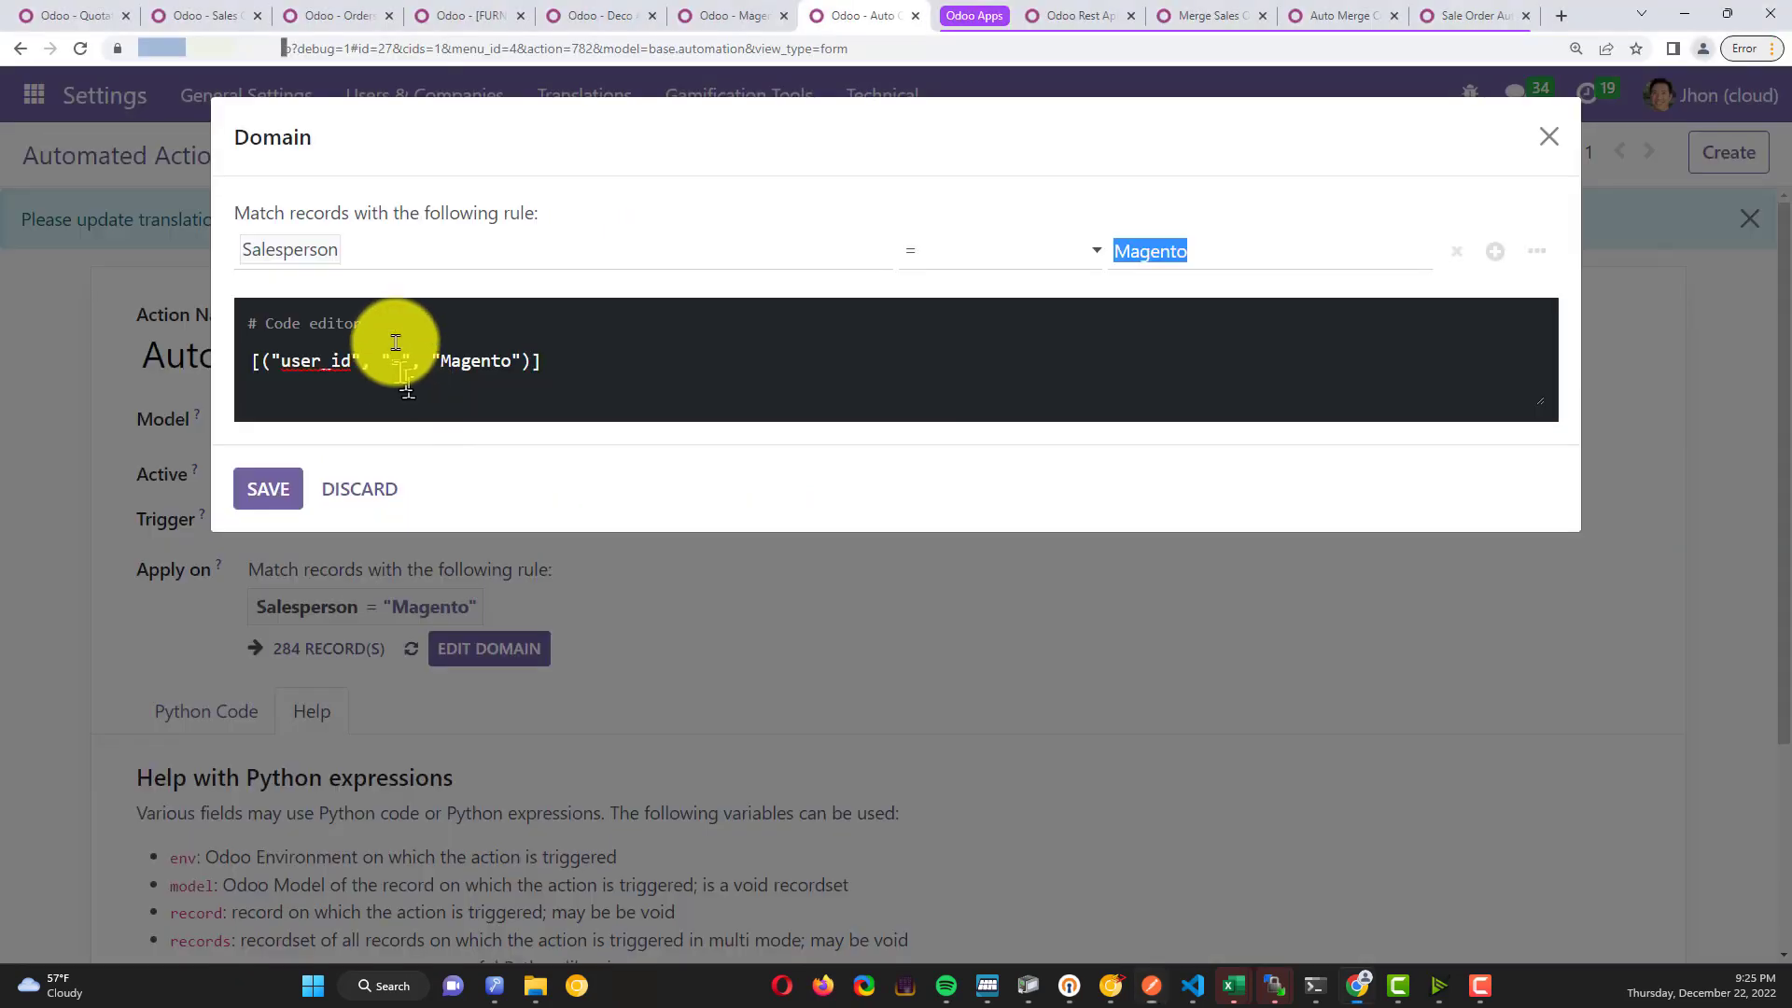
{"action": "left_click", "coordinate": [705, 18]}
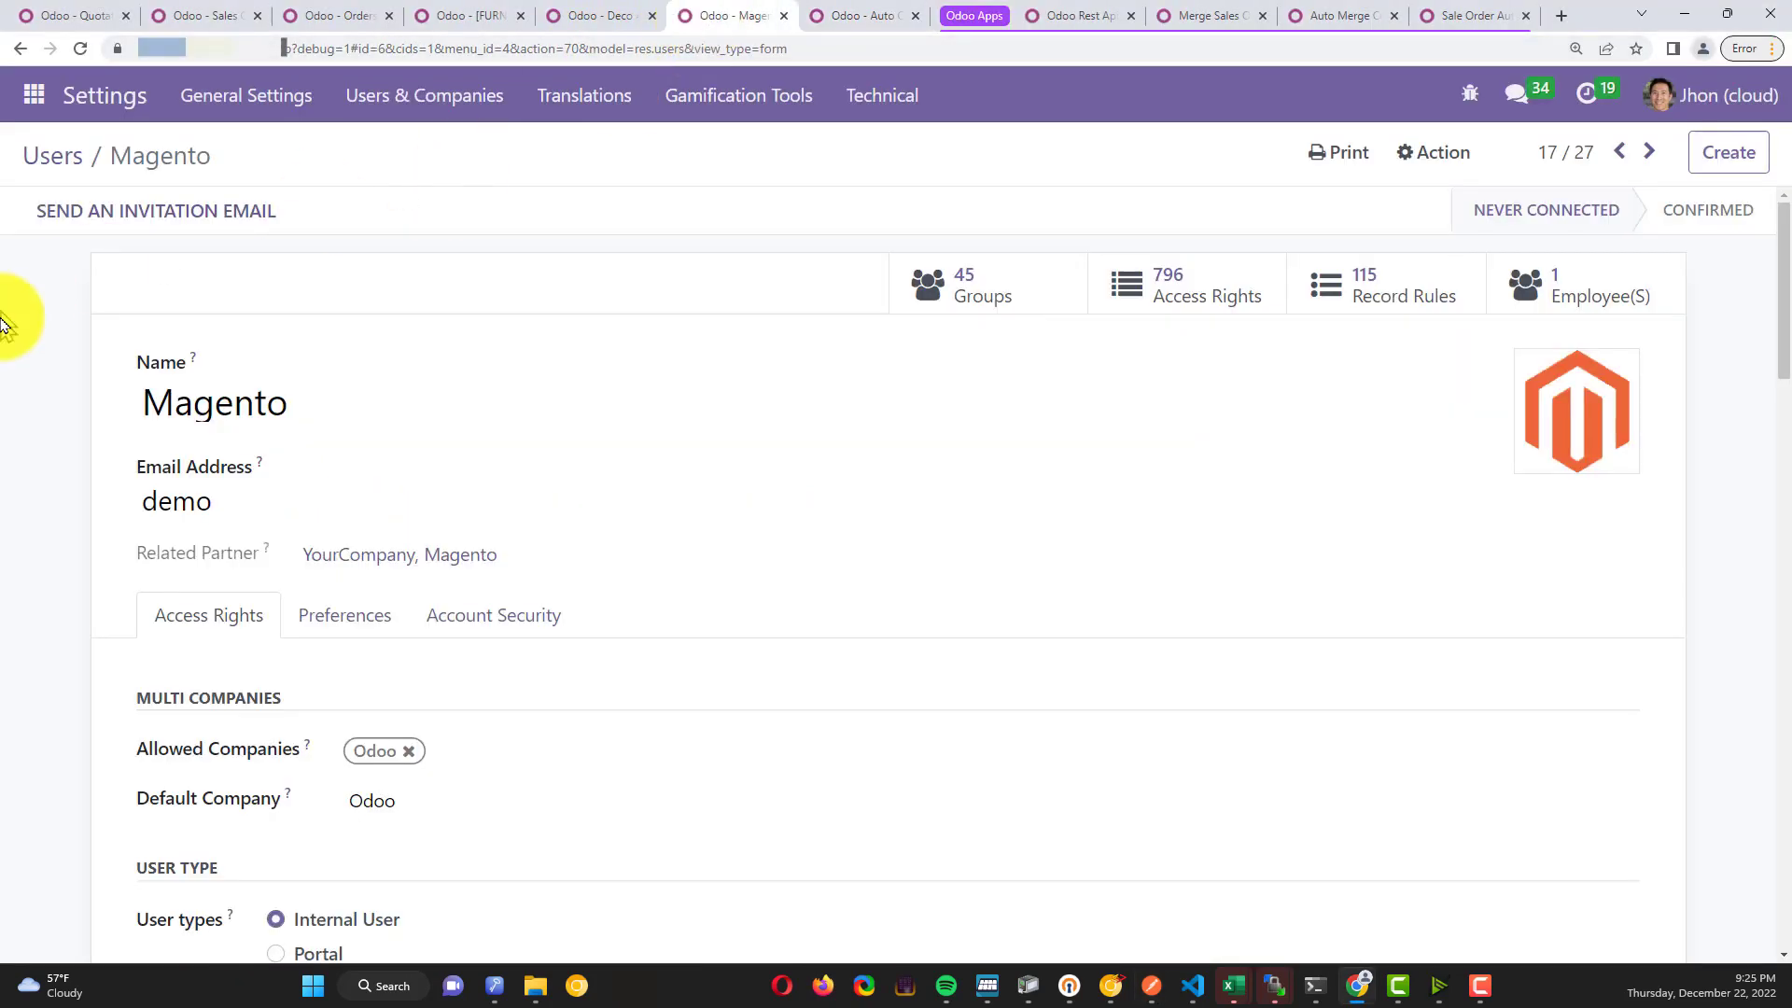
{"action": "double_click", "coordinate": [240, 401]}
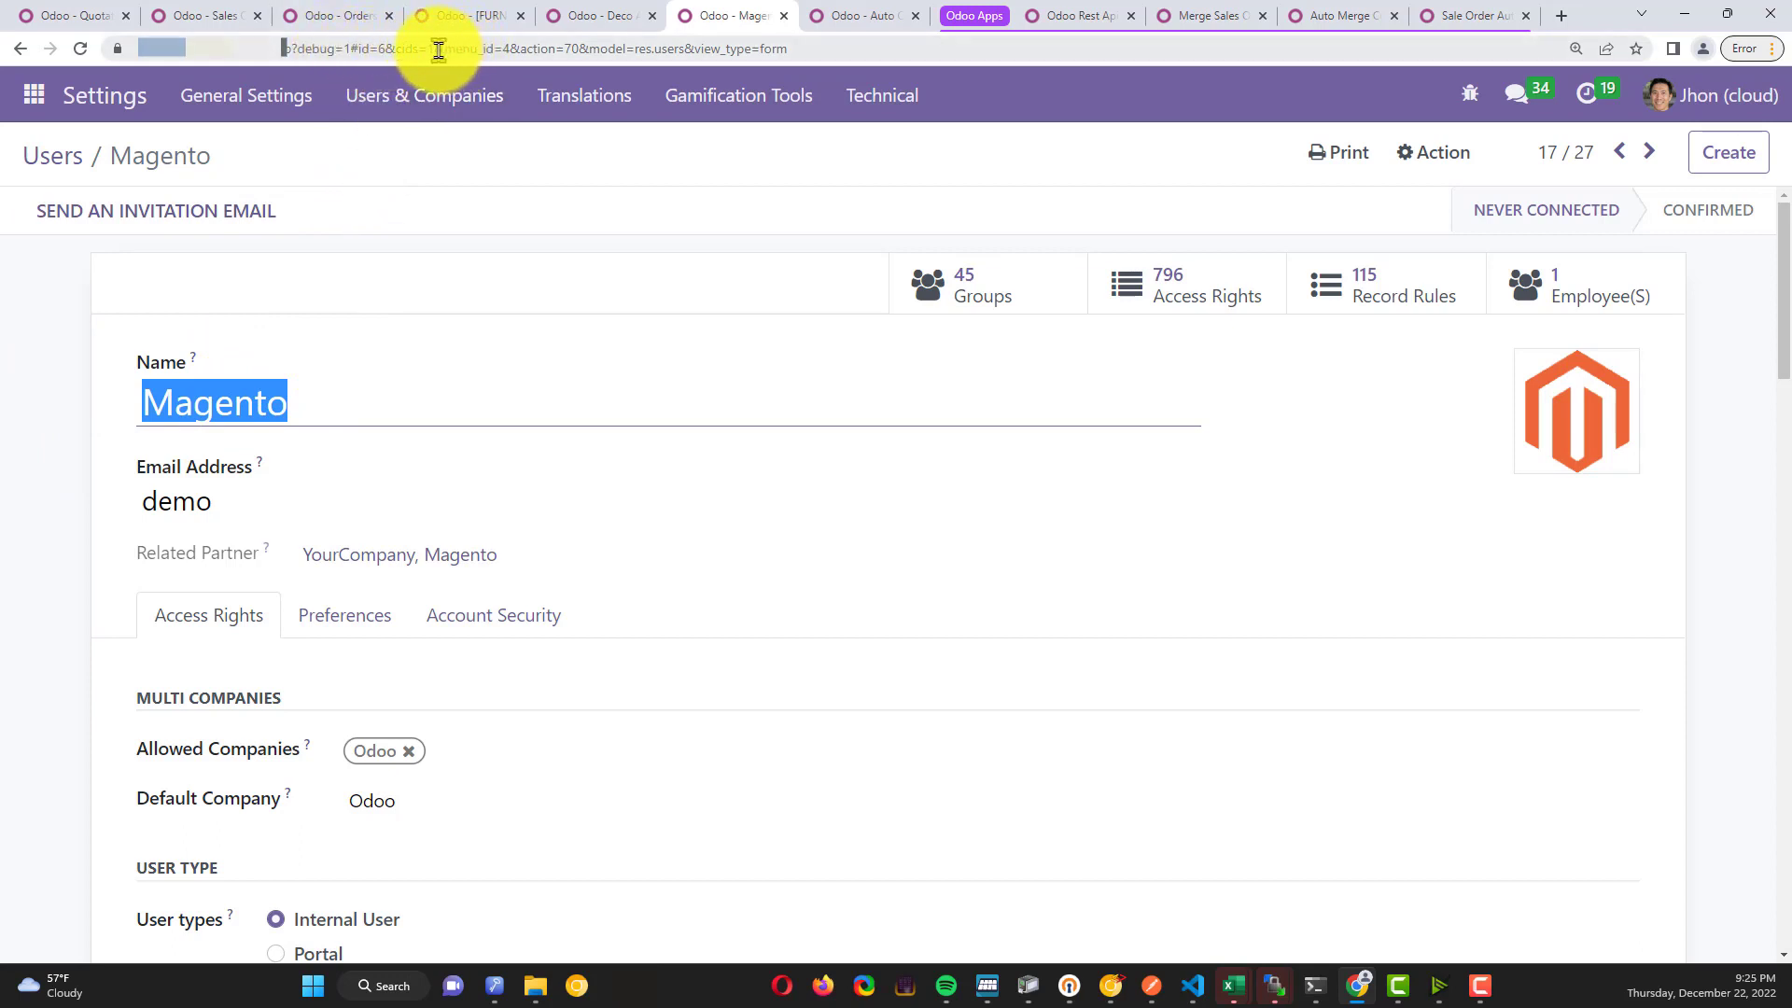
{"action": "left_click", "coordinate": [361, 48]}
{"action": "left_click_drag", "start_coordinate": [358, 49], "coordinate": [385, 49]}
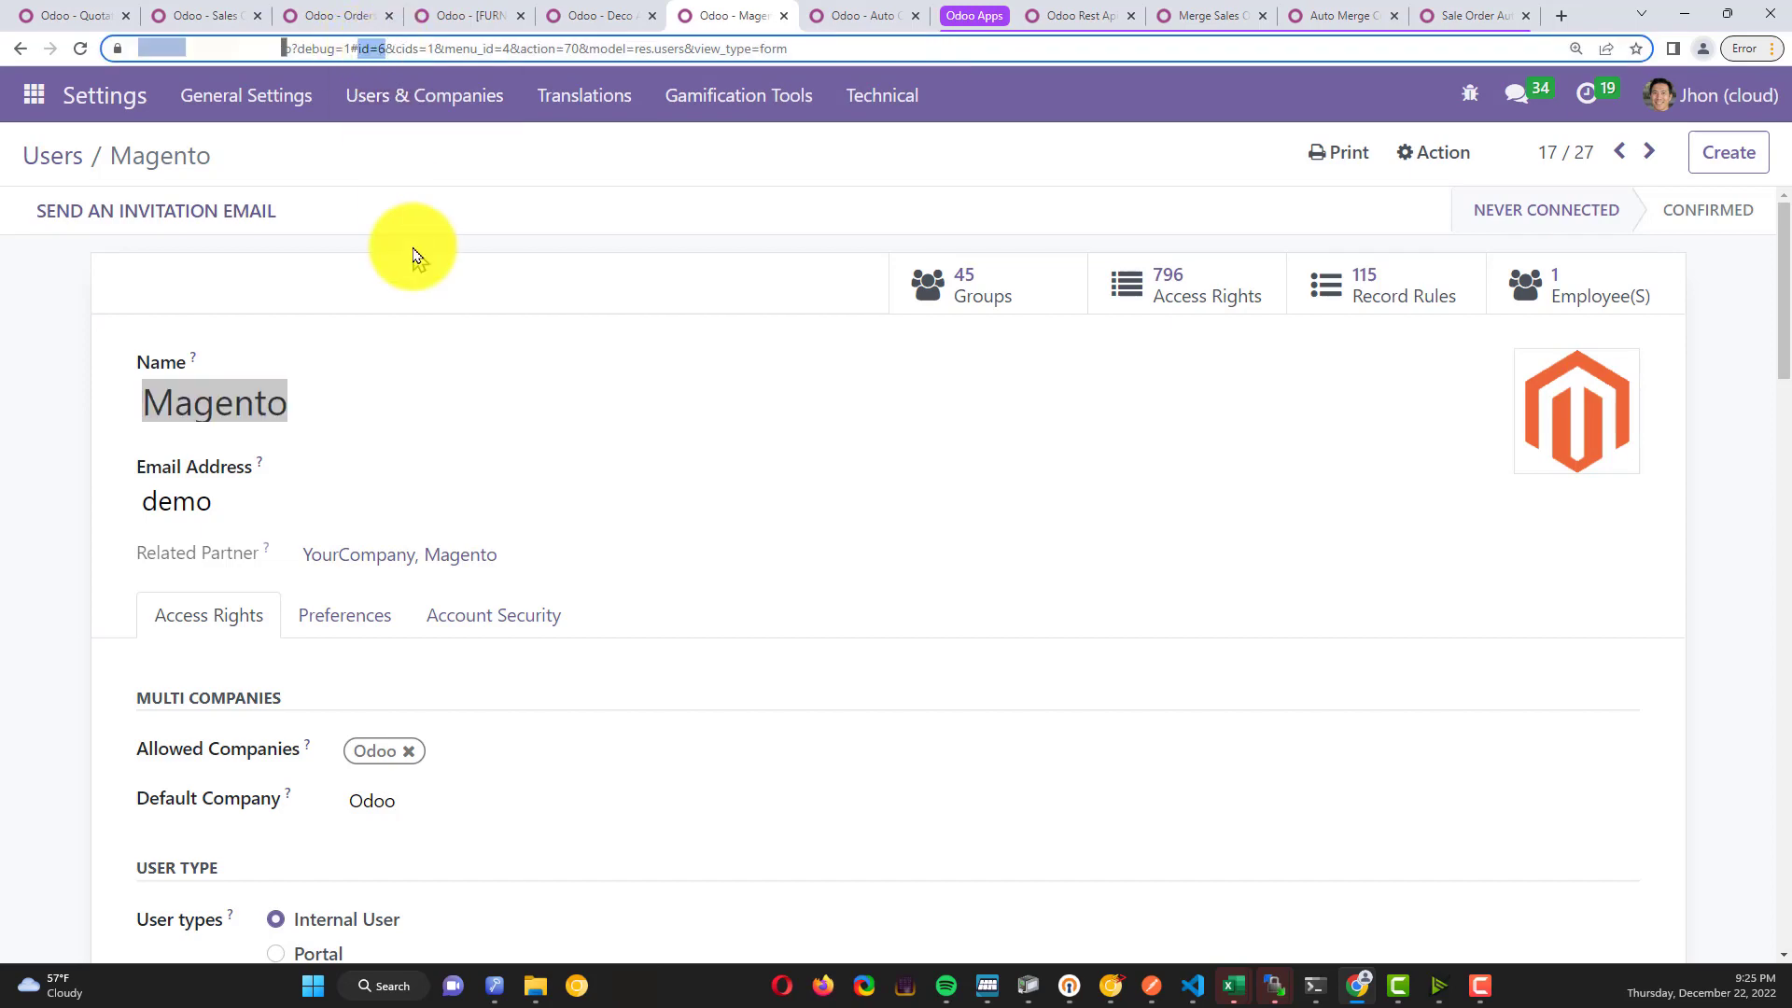
{"action": "key", "text": "alt+Tab"}
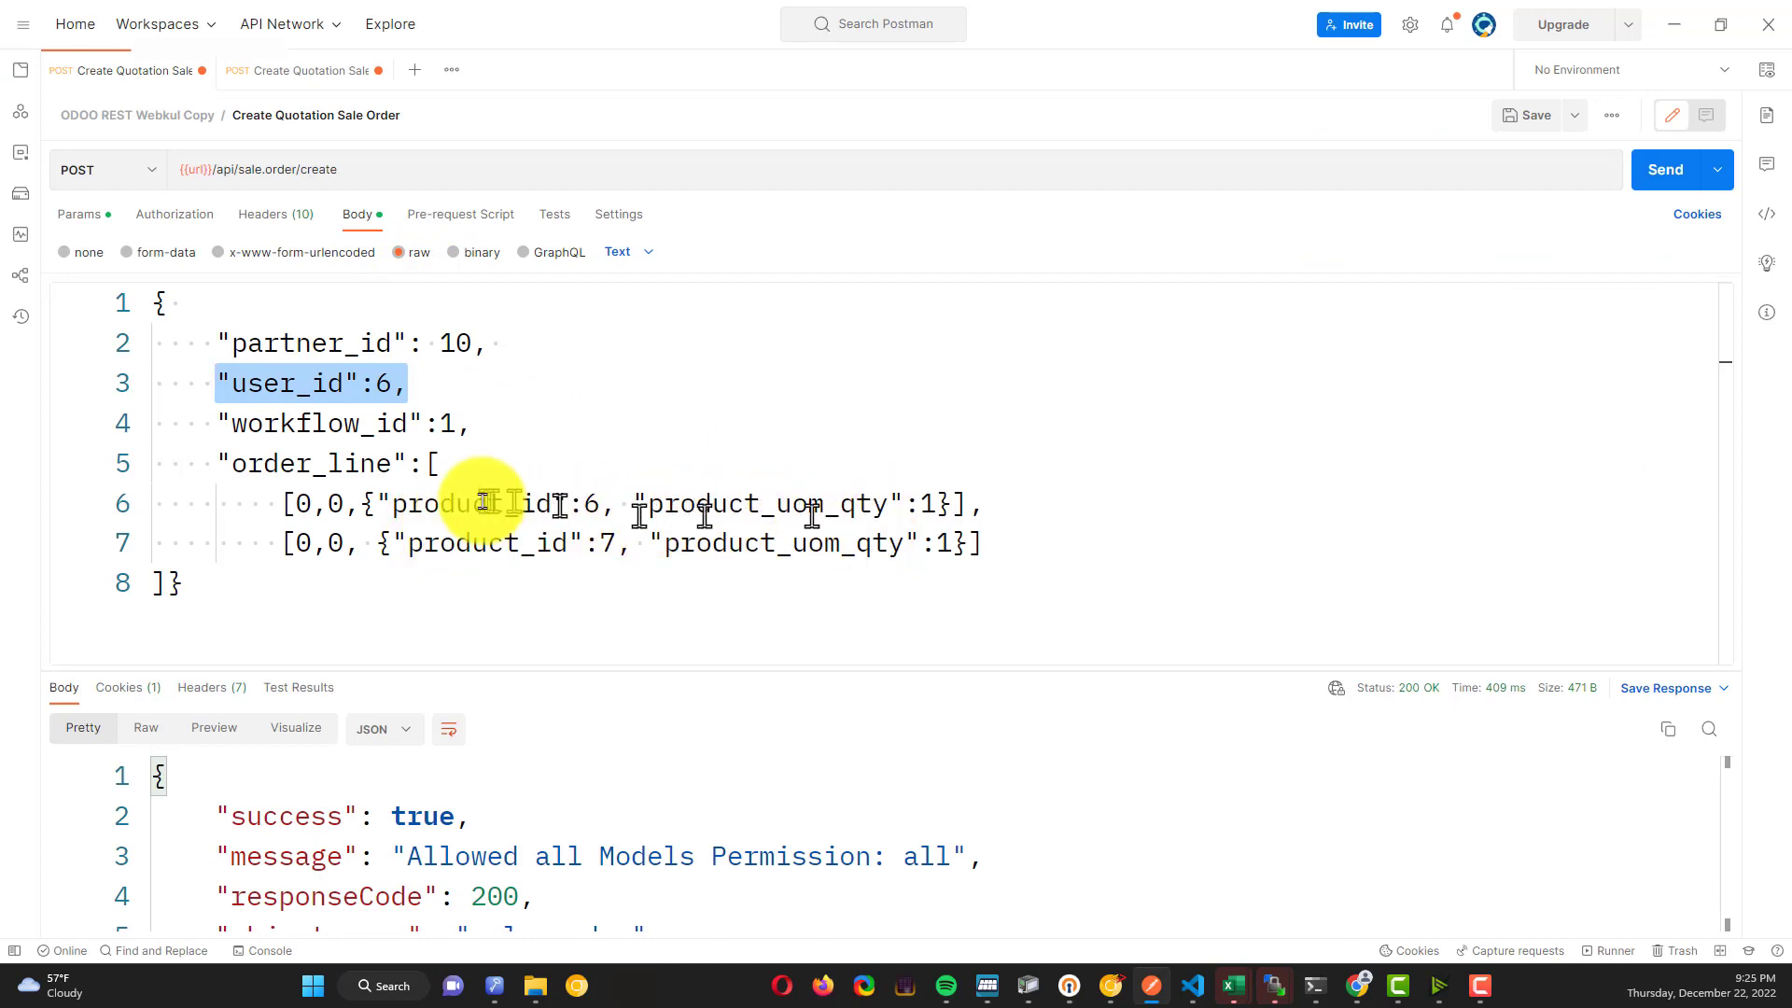
Check the line quantity 1 and the response's success true, responseCode 200, then return to Quotations
{"action": "left_click_drag", "start_coordinate": [553, 504], "coordinate": [409, 504]}
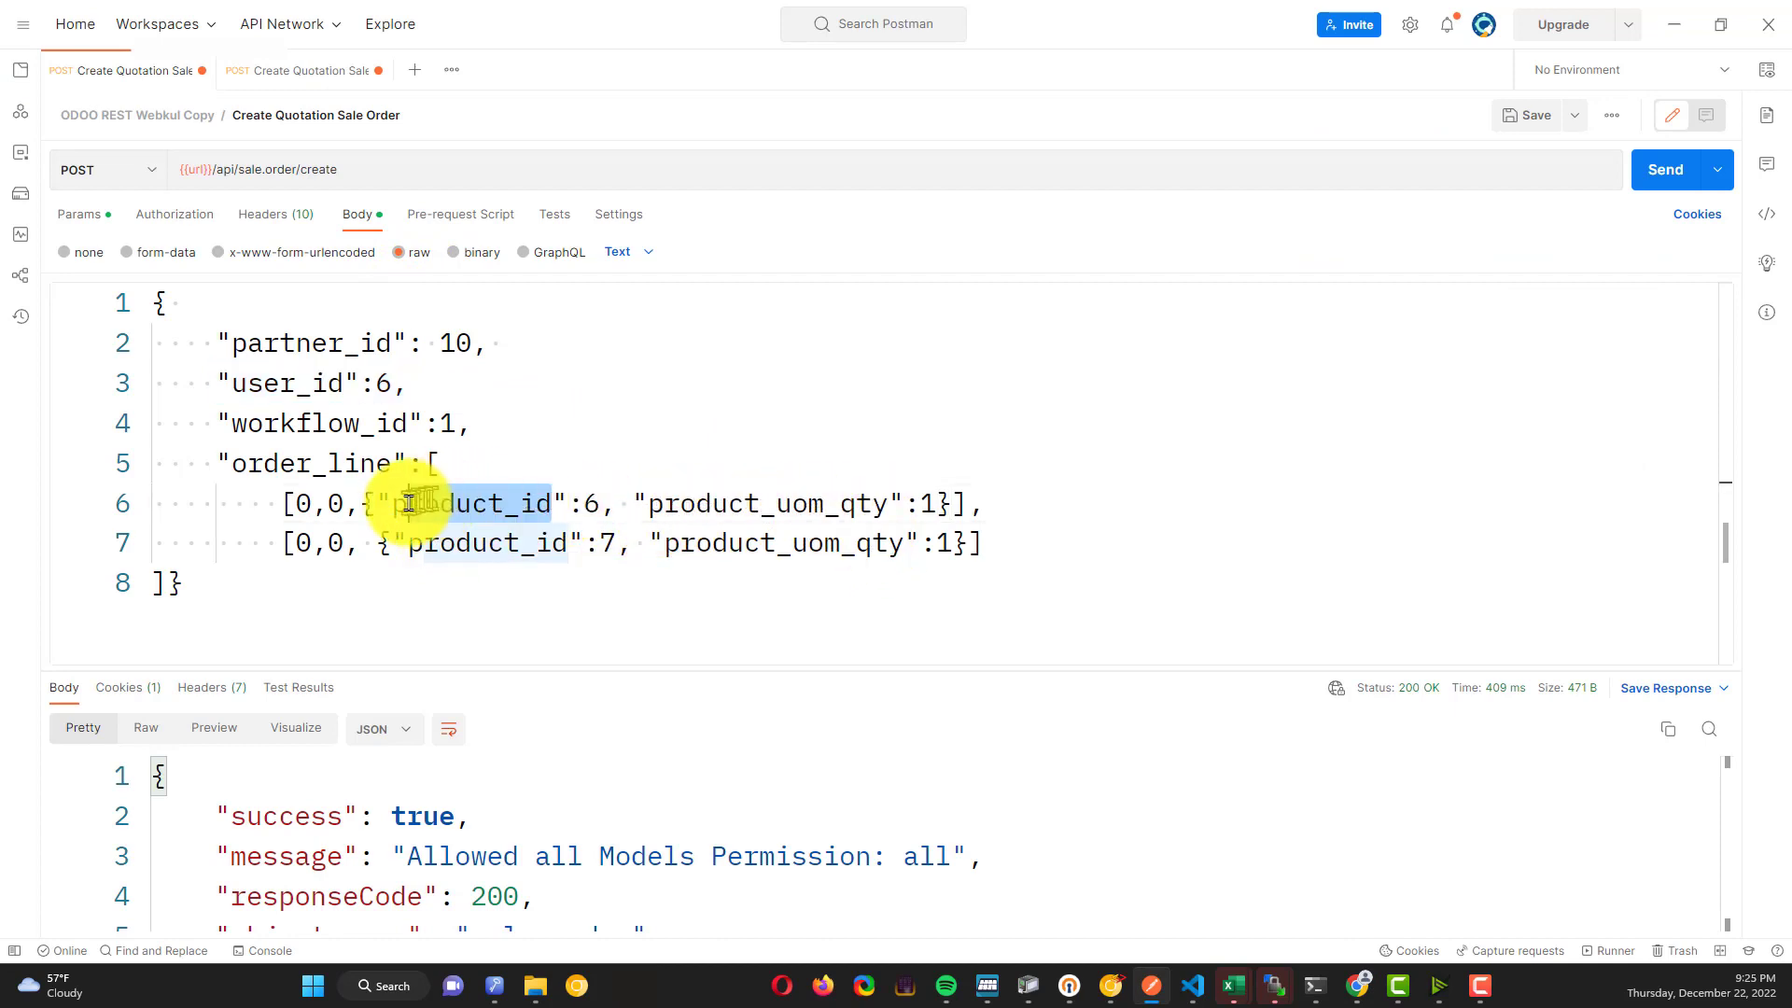
{"action": "left_click", "coordinate": [920, 507]}
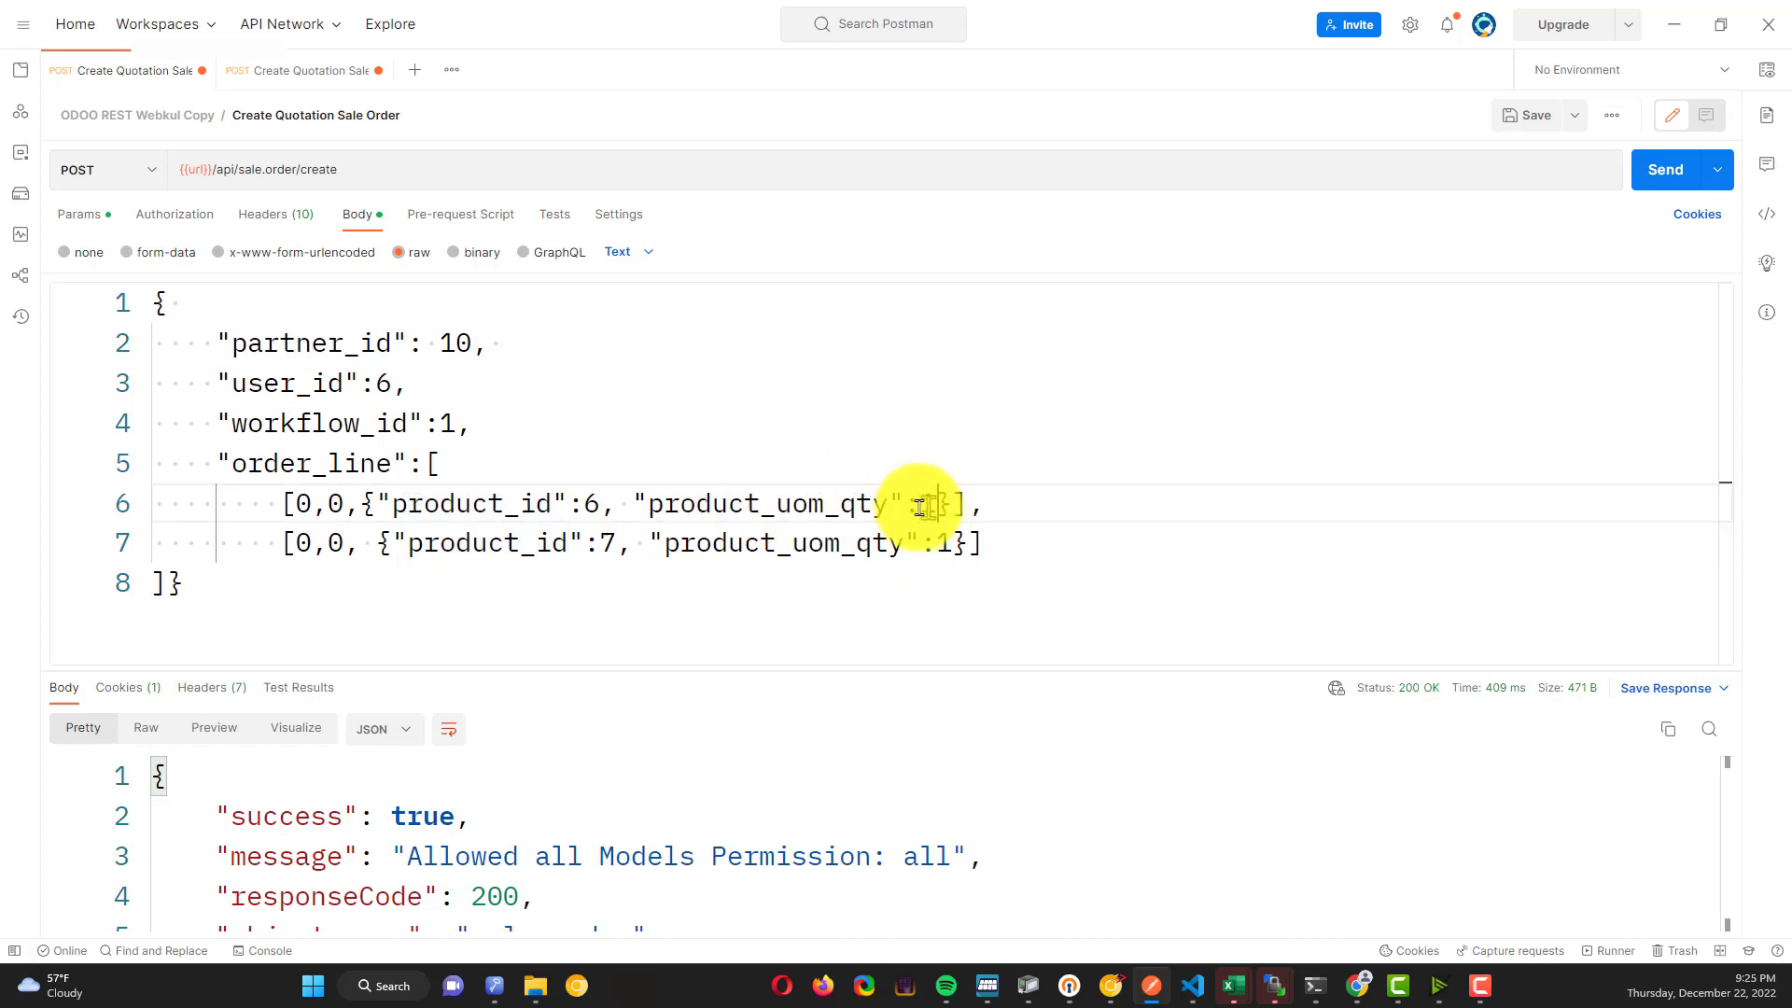
{"action": "double_click", "coordinate": [929, 504]}
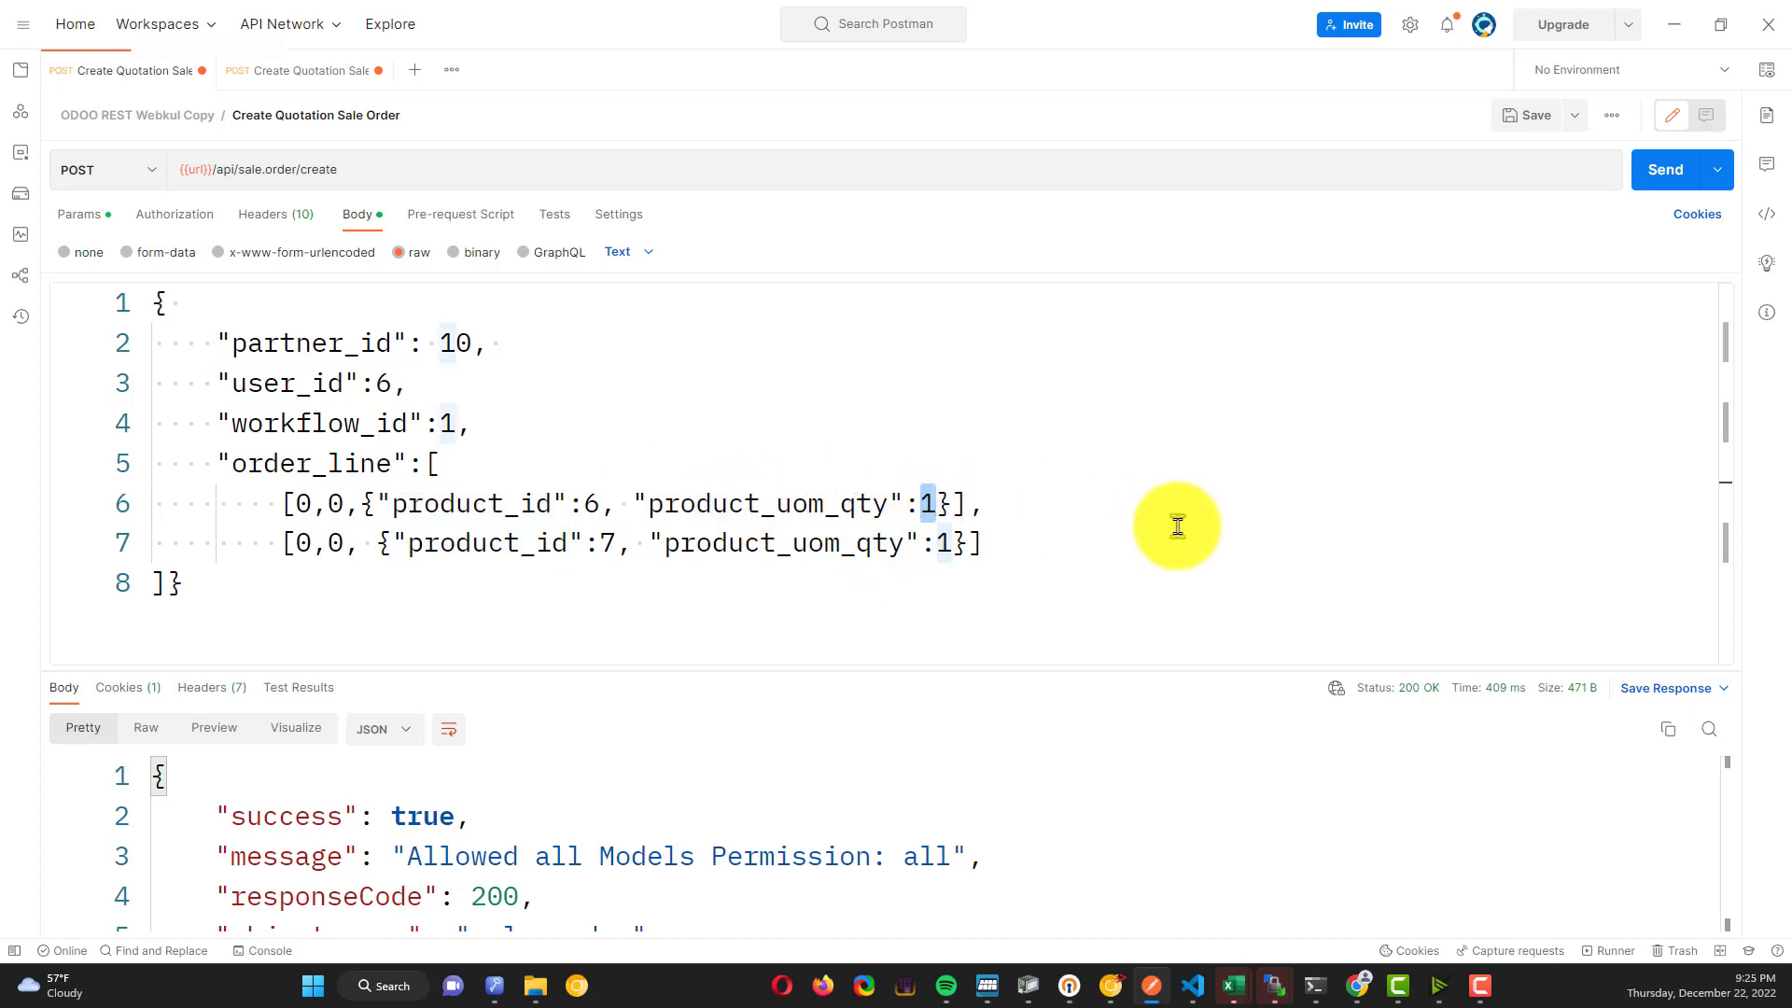
{"action": "left_click_drag", "start_coordinate": [1236, 672], "coordinate": [1227, 384]}
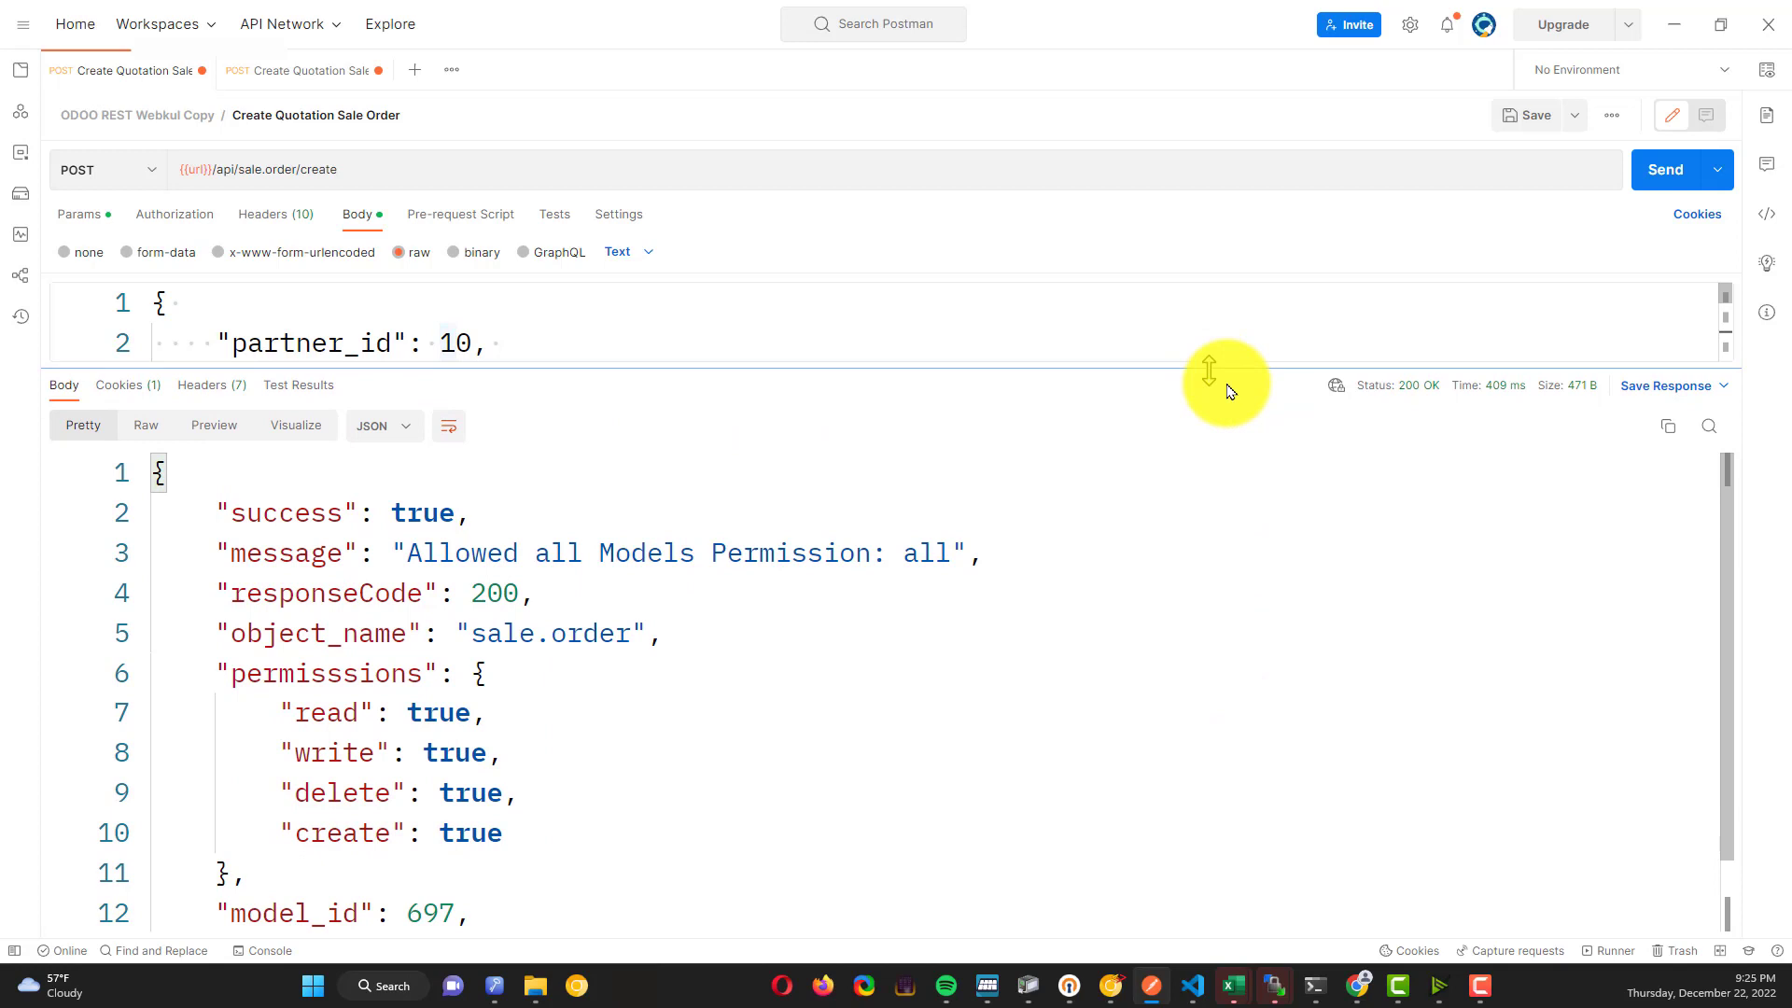
{"action": "left_click_drag", "start_coordinate": [498, 523], "coordinate": [214, 514]}
{"action": "left_click_drag", "start_coordinate": [540, 598], "coordinate": [199, 595]}
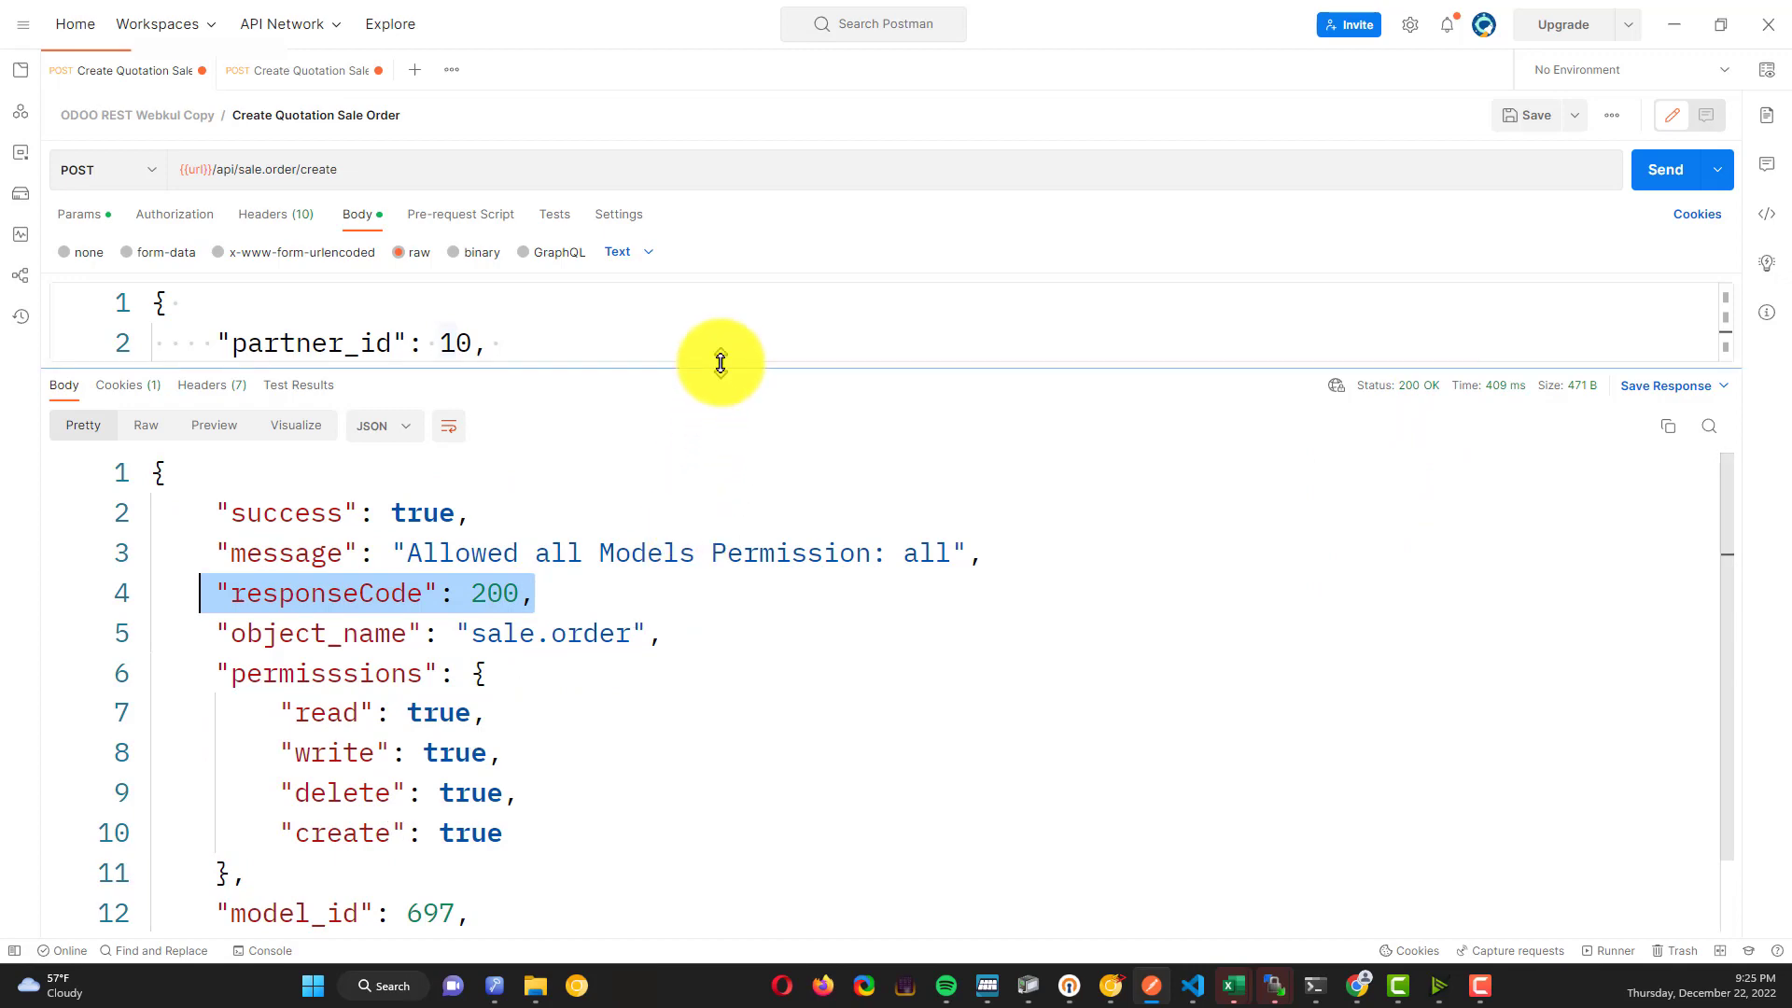
{"action": "left_click_drag", "start_coordinate": [720, 368], "coordinate": [712, 609]}
{"action": "key", "text": "alt+Tab"}
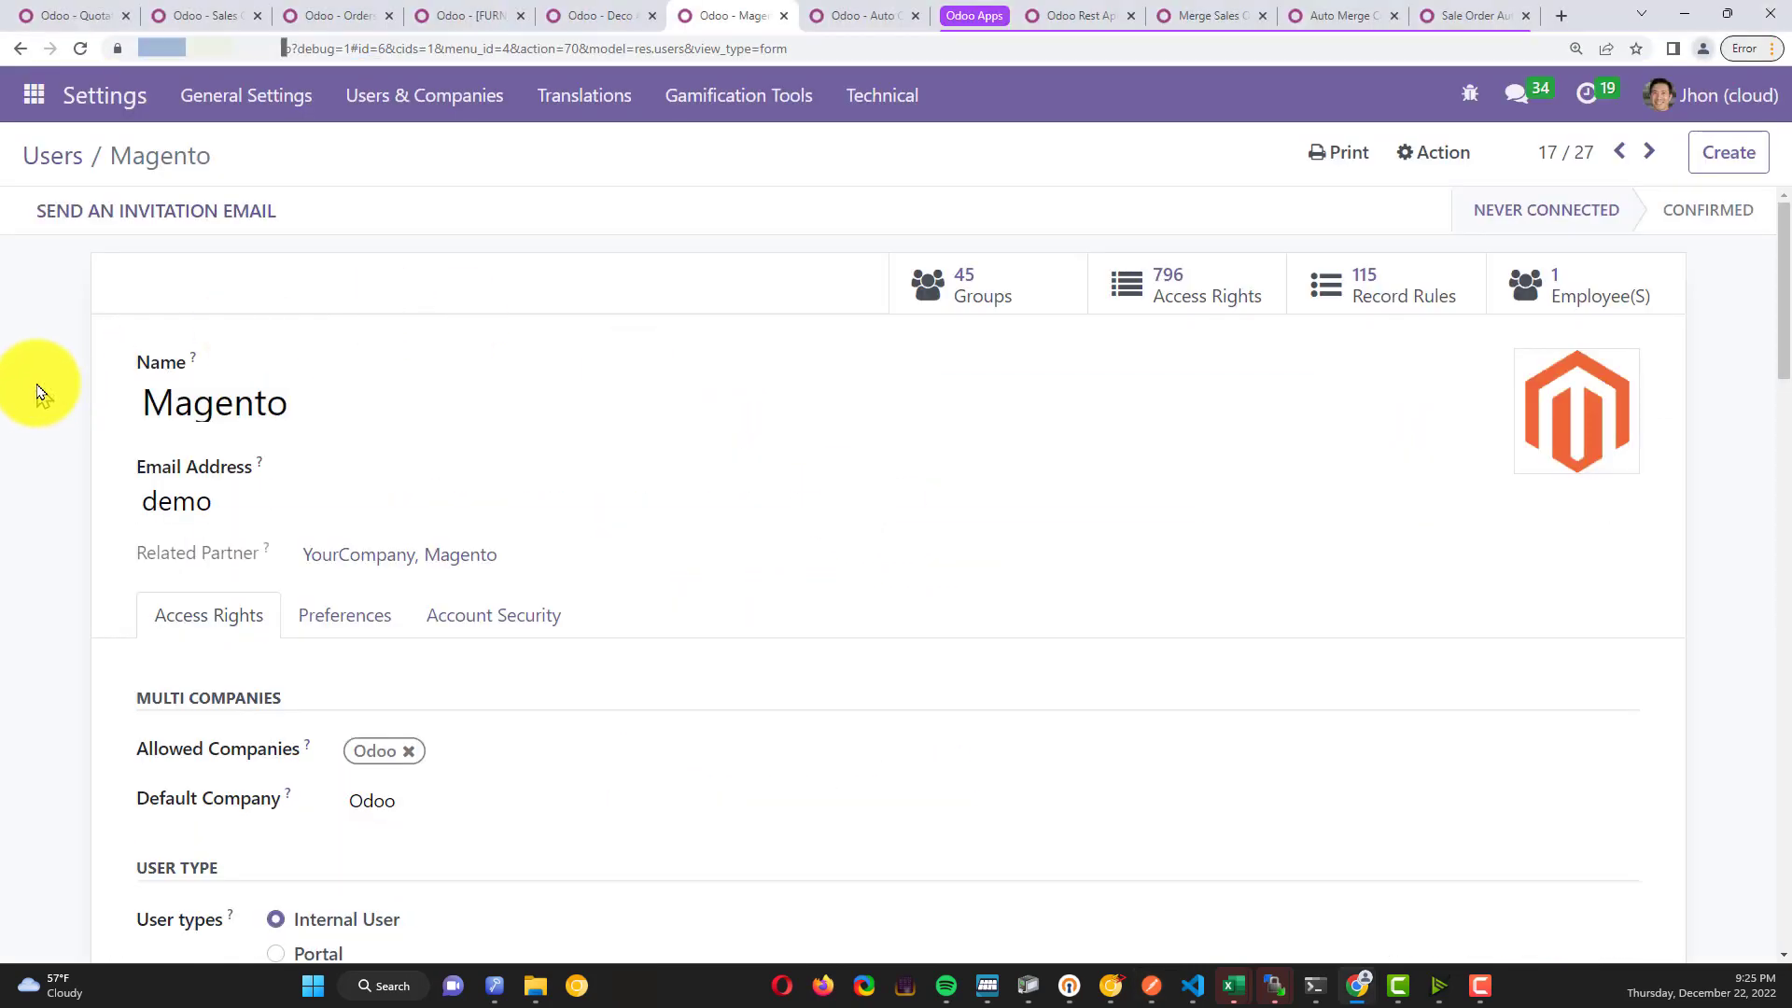
{"action": "key", "text": "ctrl+1"}
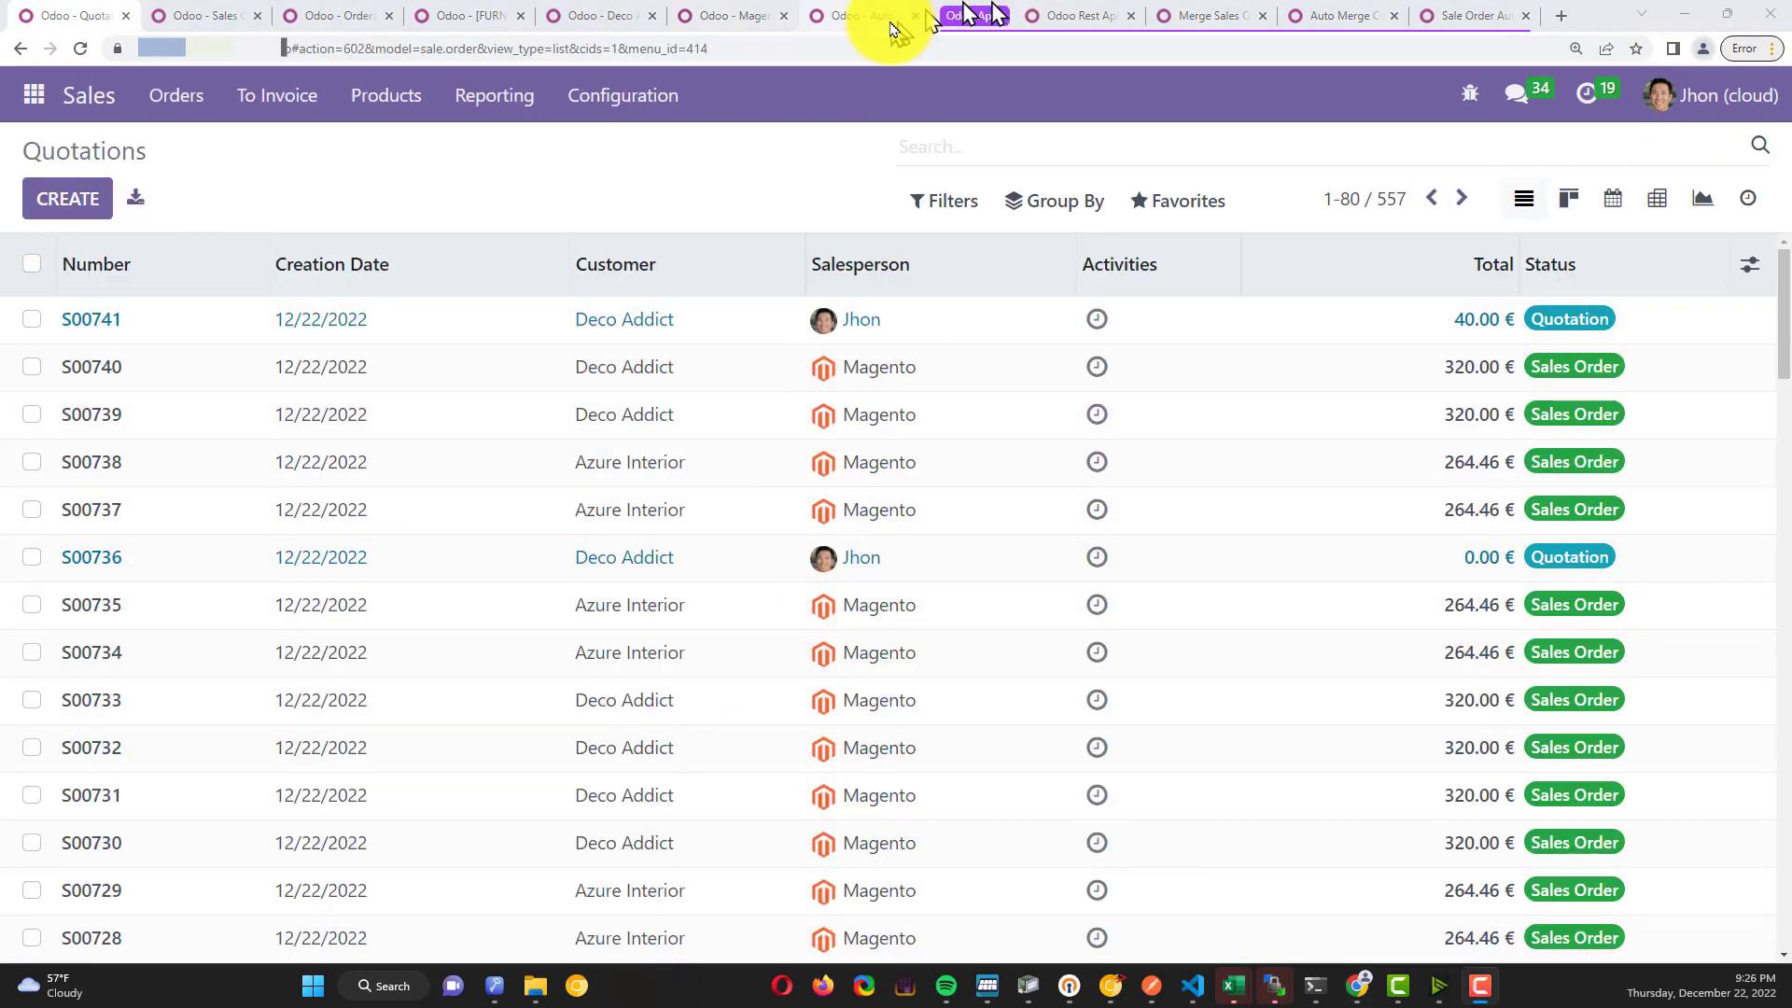
Send the user_id 6 create sale order request from Postman twice
{"action": "left_click", "coordinate": [852, 14]}
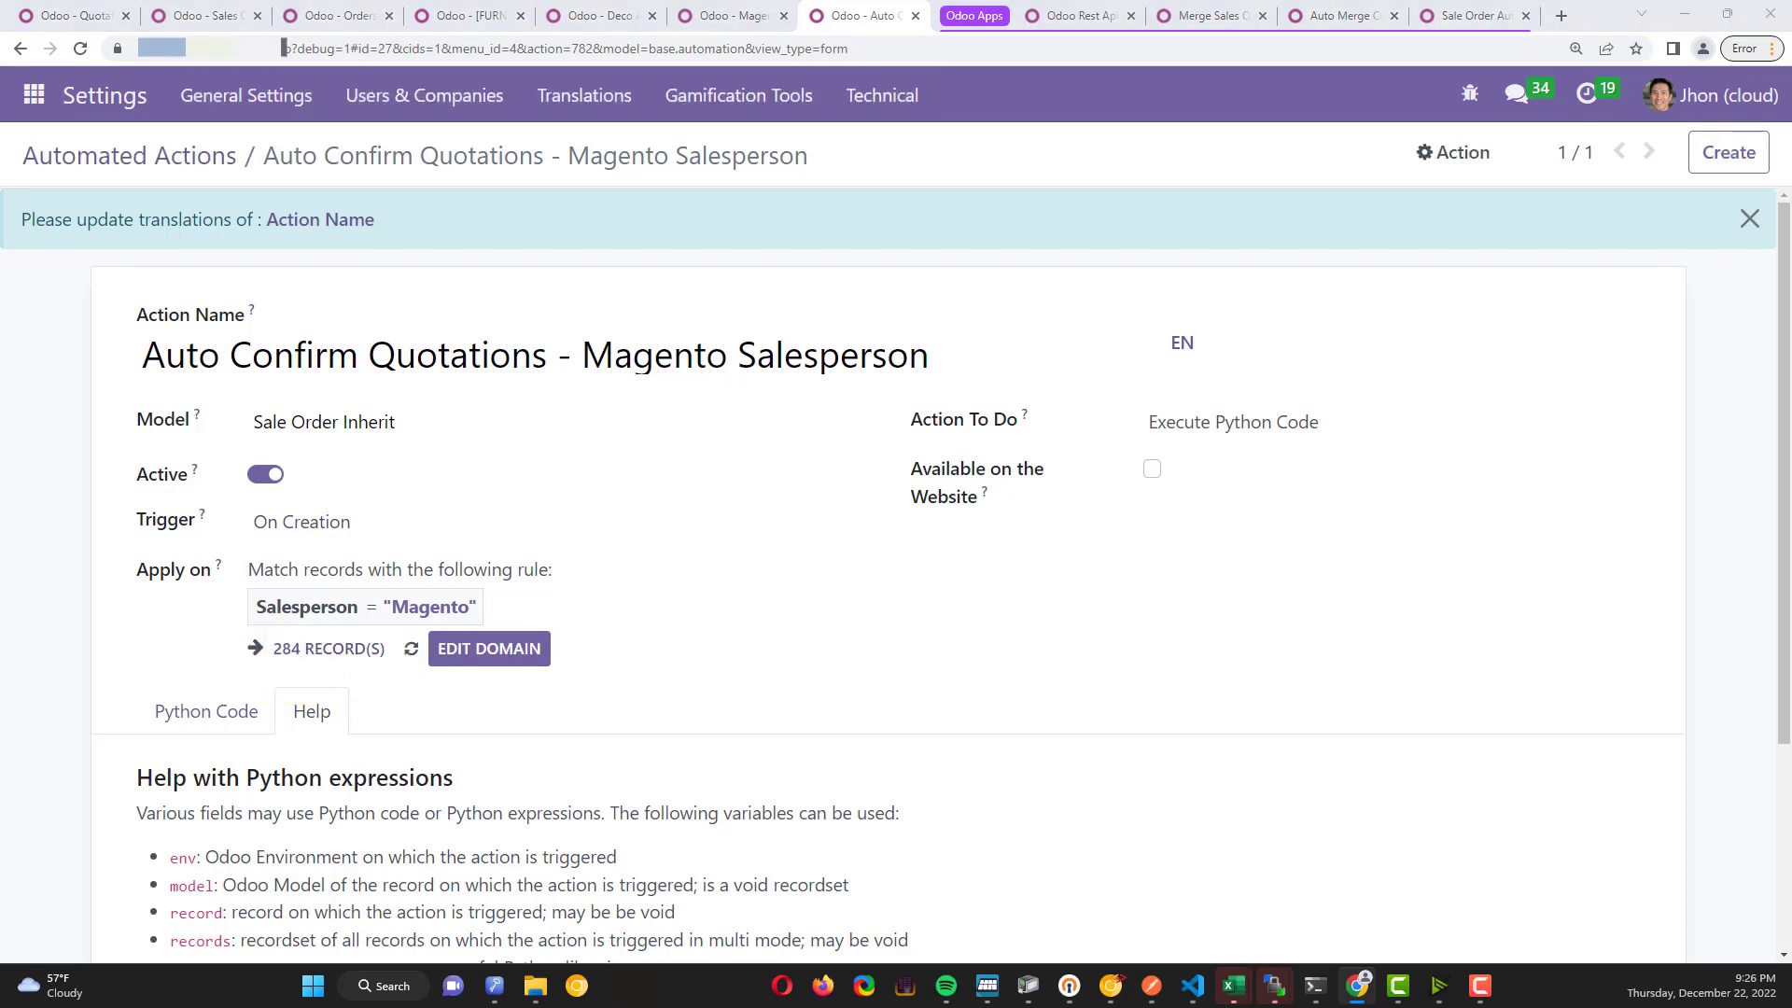
{"action": "key", "text": "alt+Tab"}
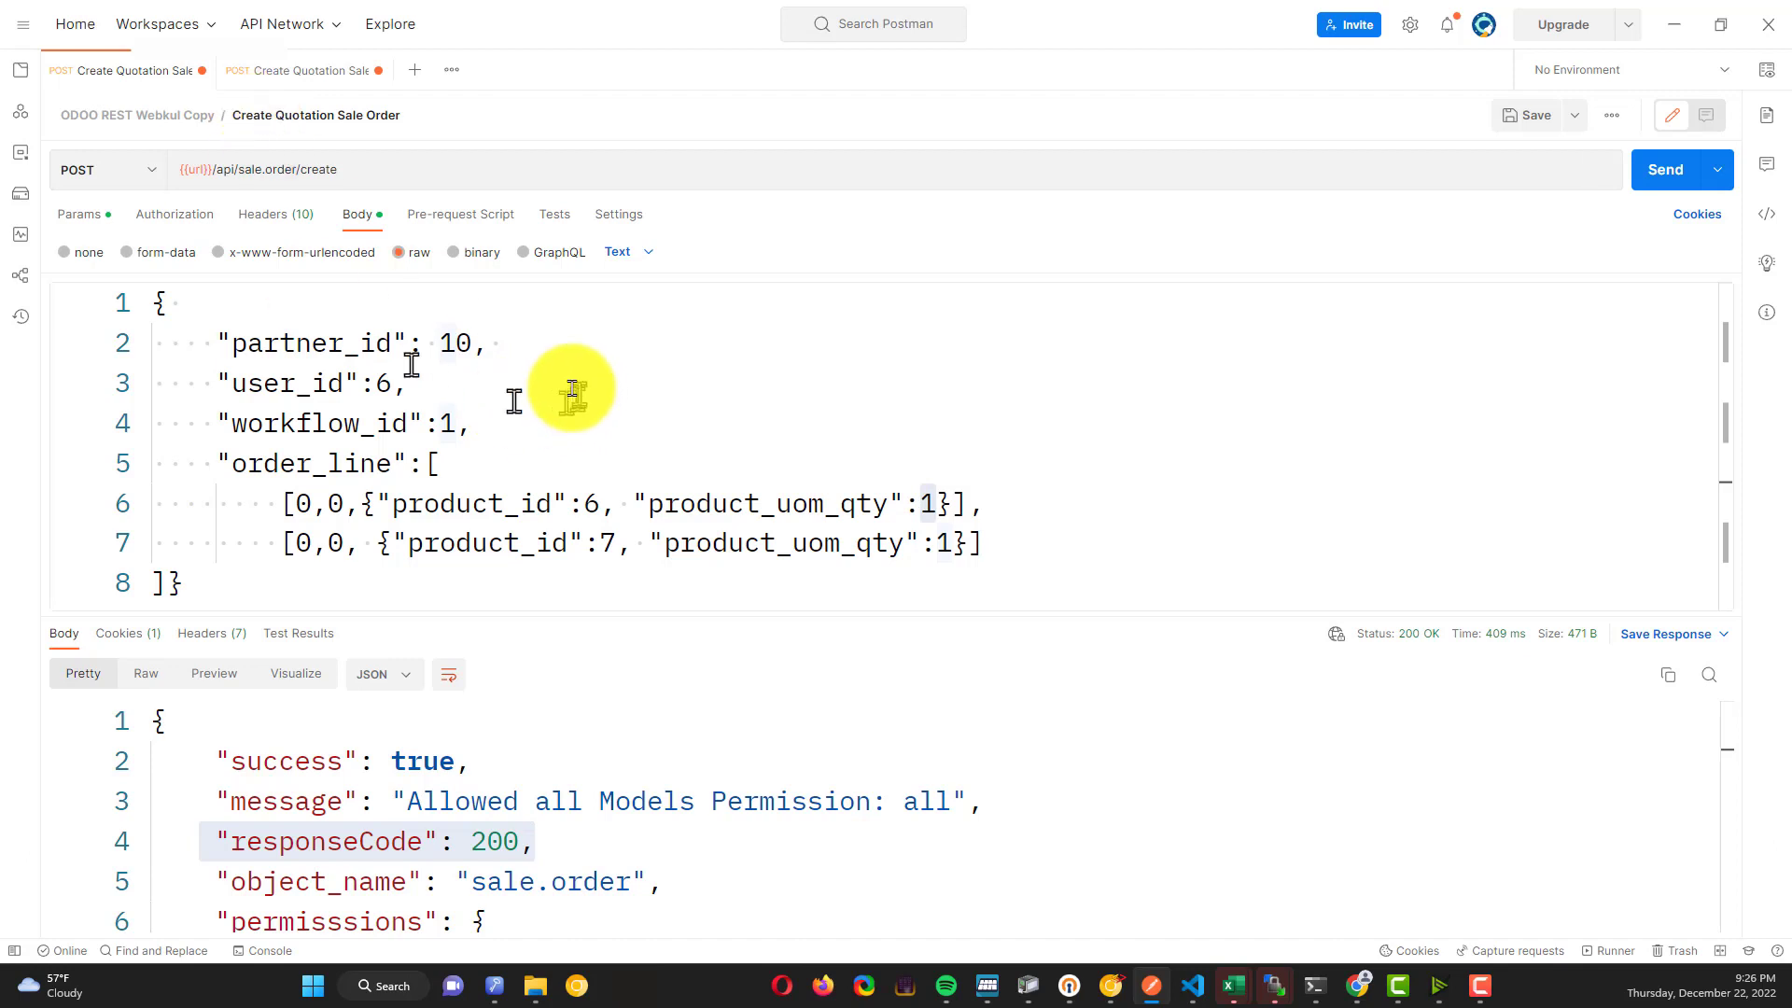
{"action": "left_click_drag", "start_coordinate": [425, 384], "coordinate": [224, 378]}
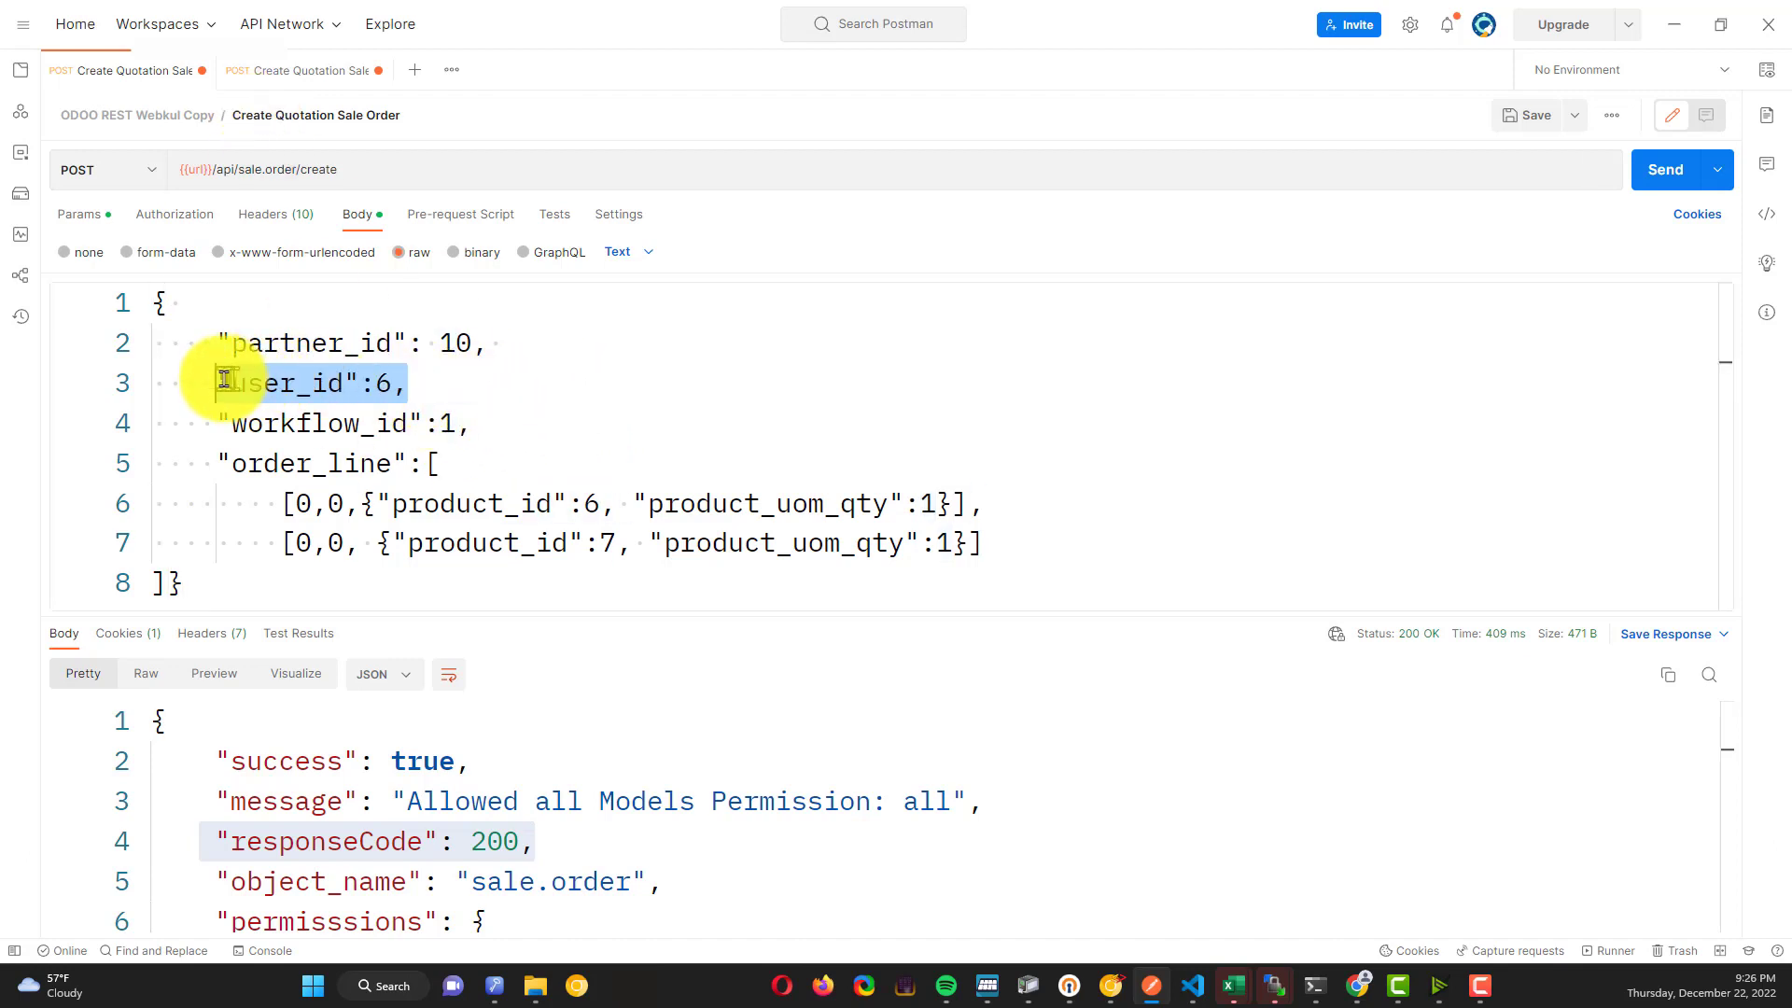
{"action": "left_click", "coordinate": [1659, 162]}
{"action": "left_click", "coordinate": [1660, 182]}
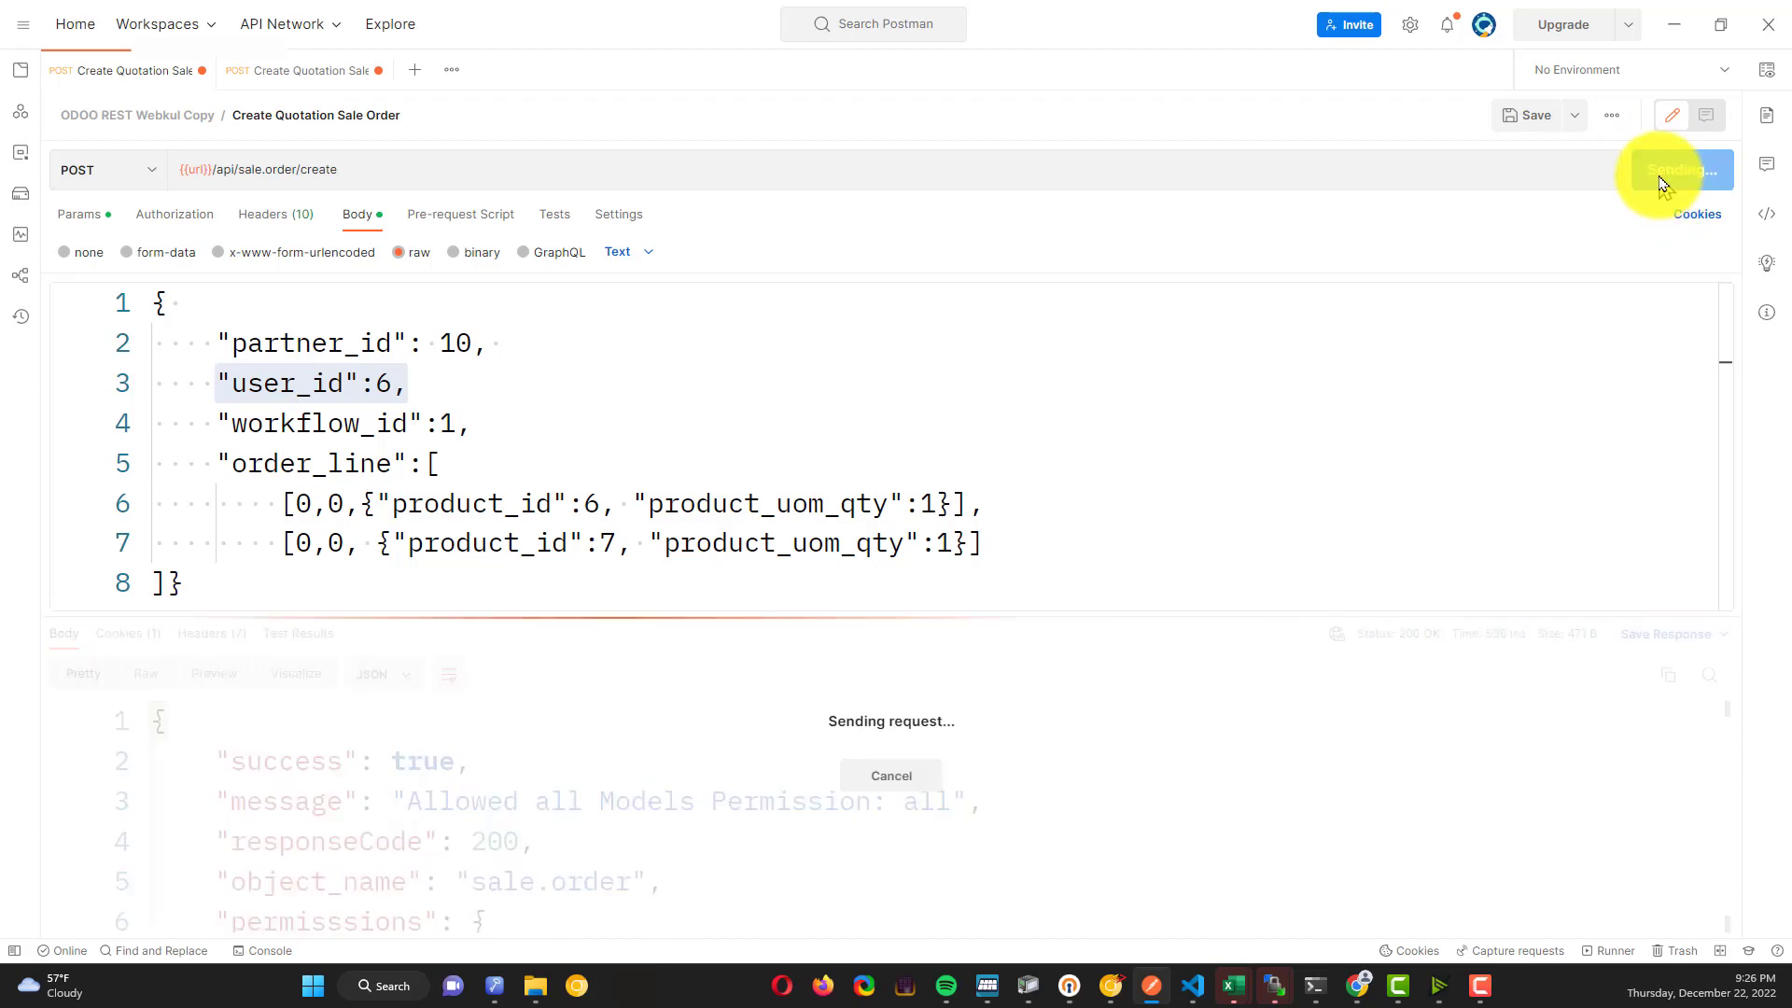
{"action": "key", "text": "alt+Tab"}
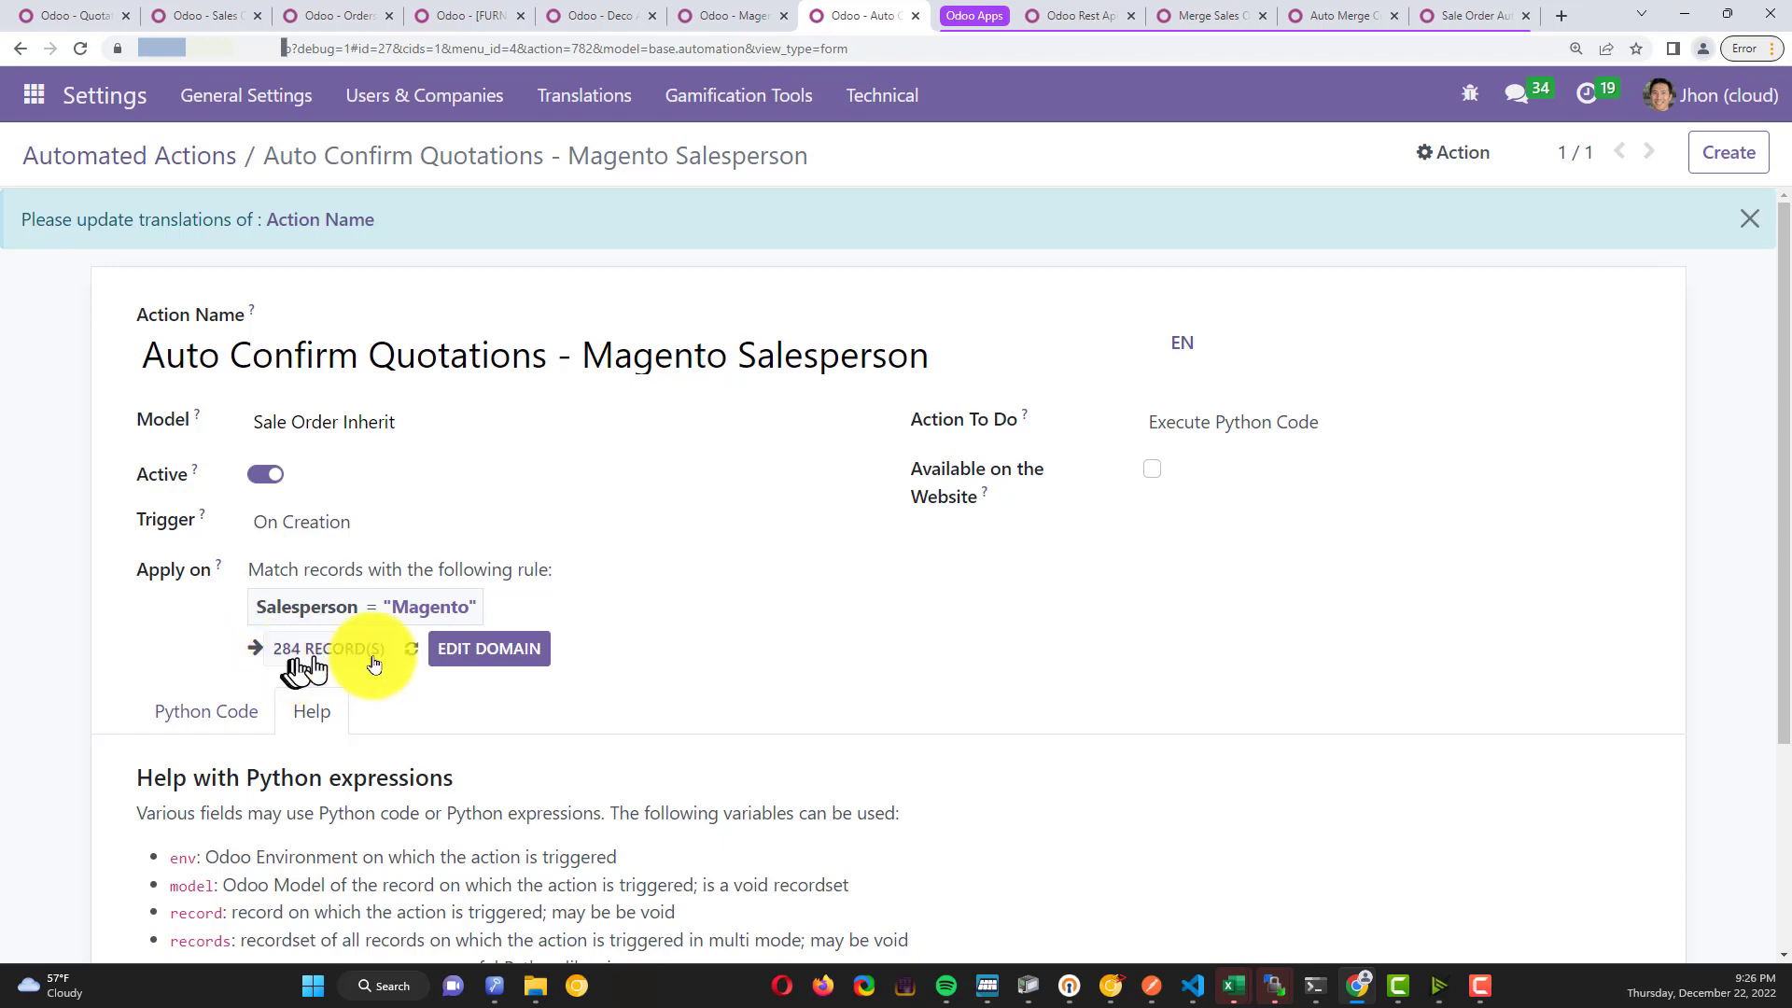
Refresh the rule's record count to 286 and review the matching sale orders
{"action": "left_click", "coordinate": [408, 657]}
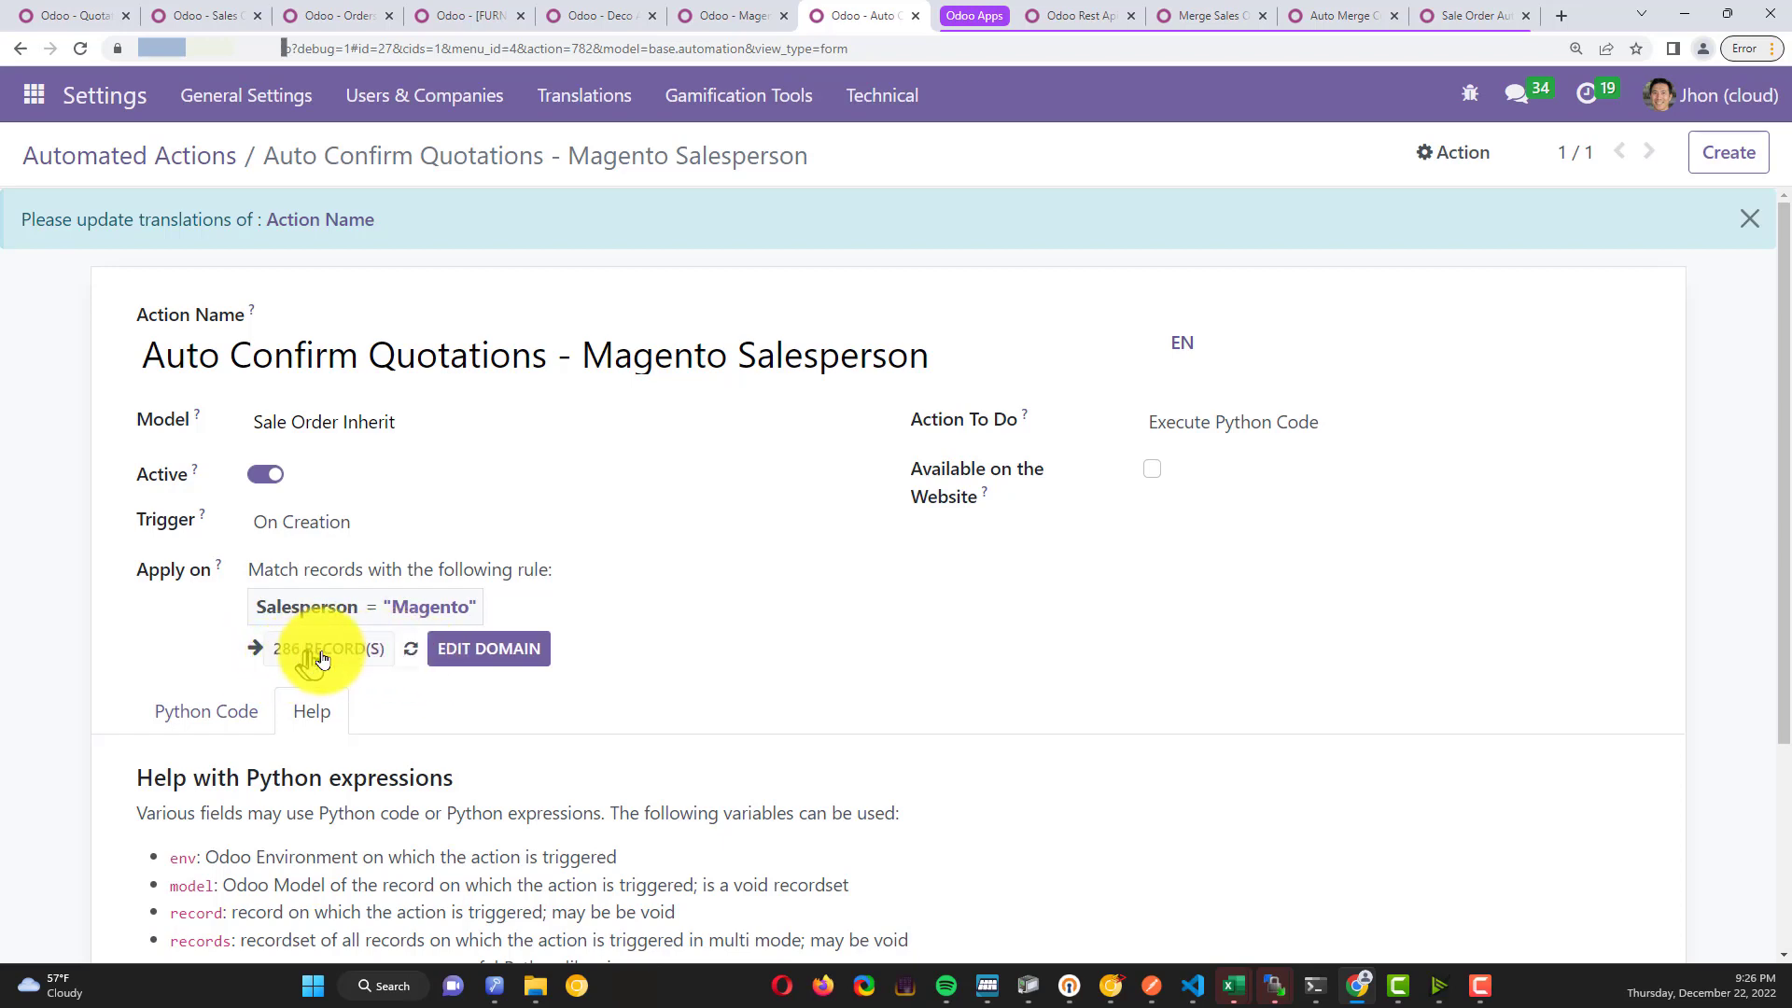
{"action": "left_click", "coordinate": [336, 653]}
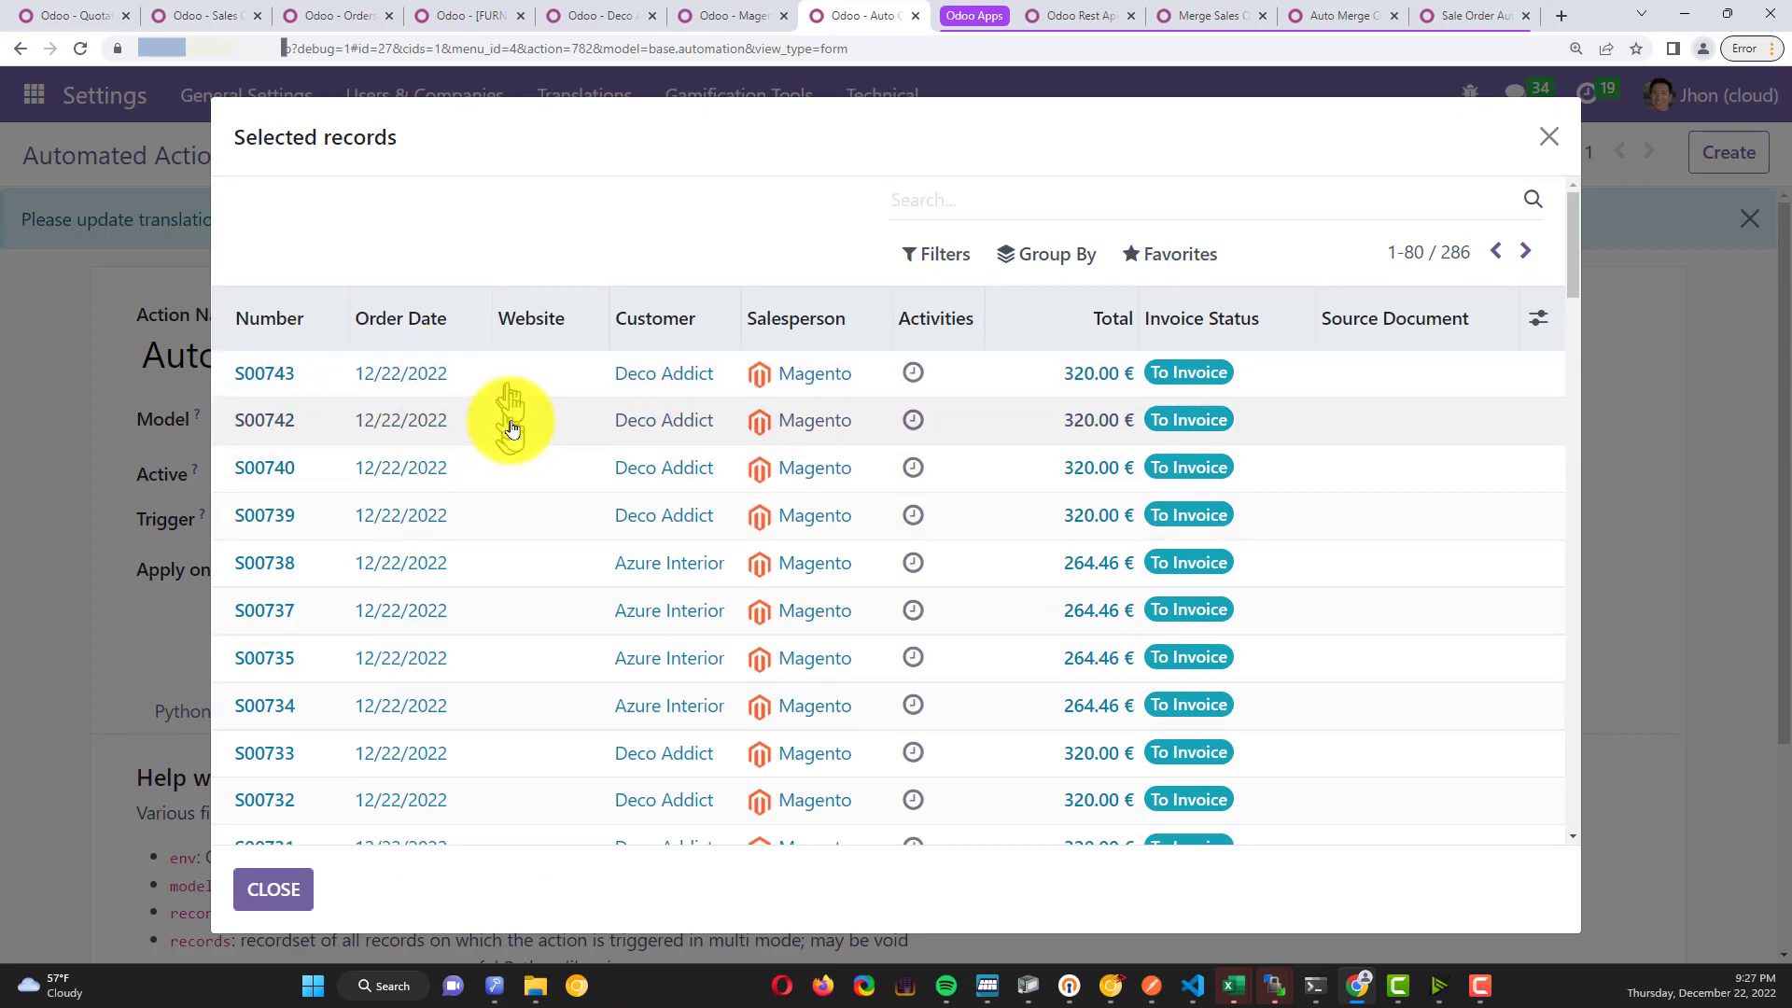
{"action": "left_click", "coordinate": [1549, 136]}
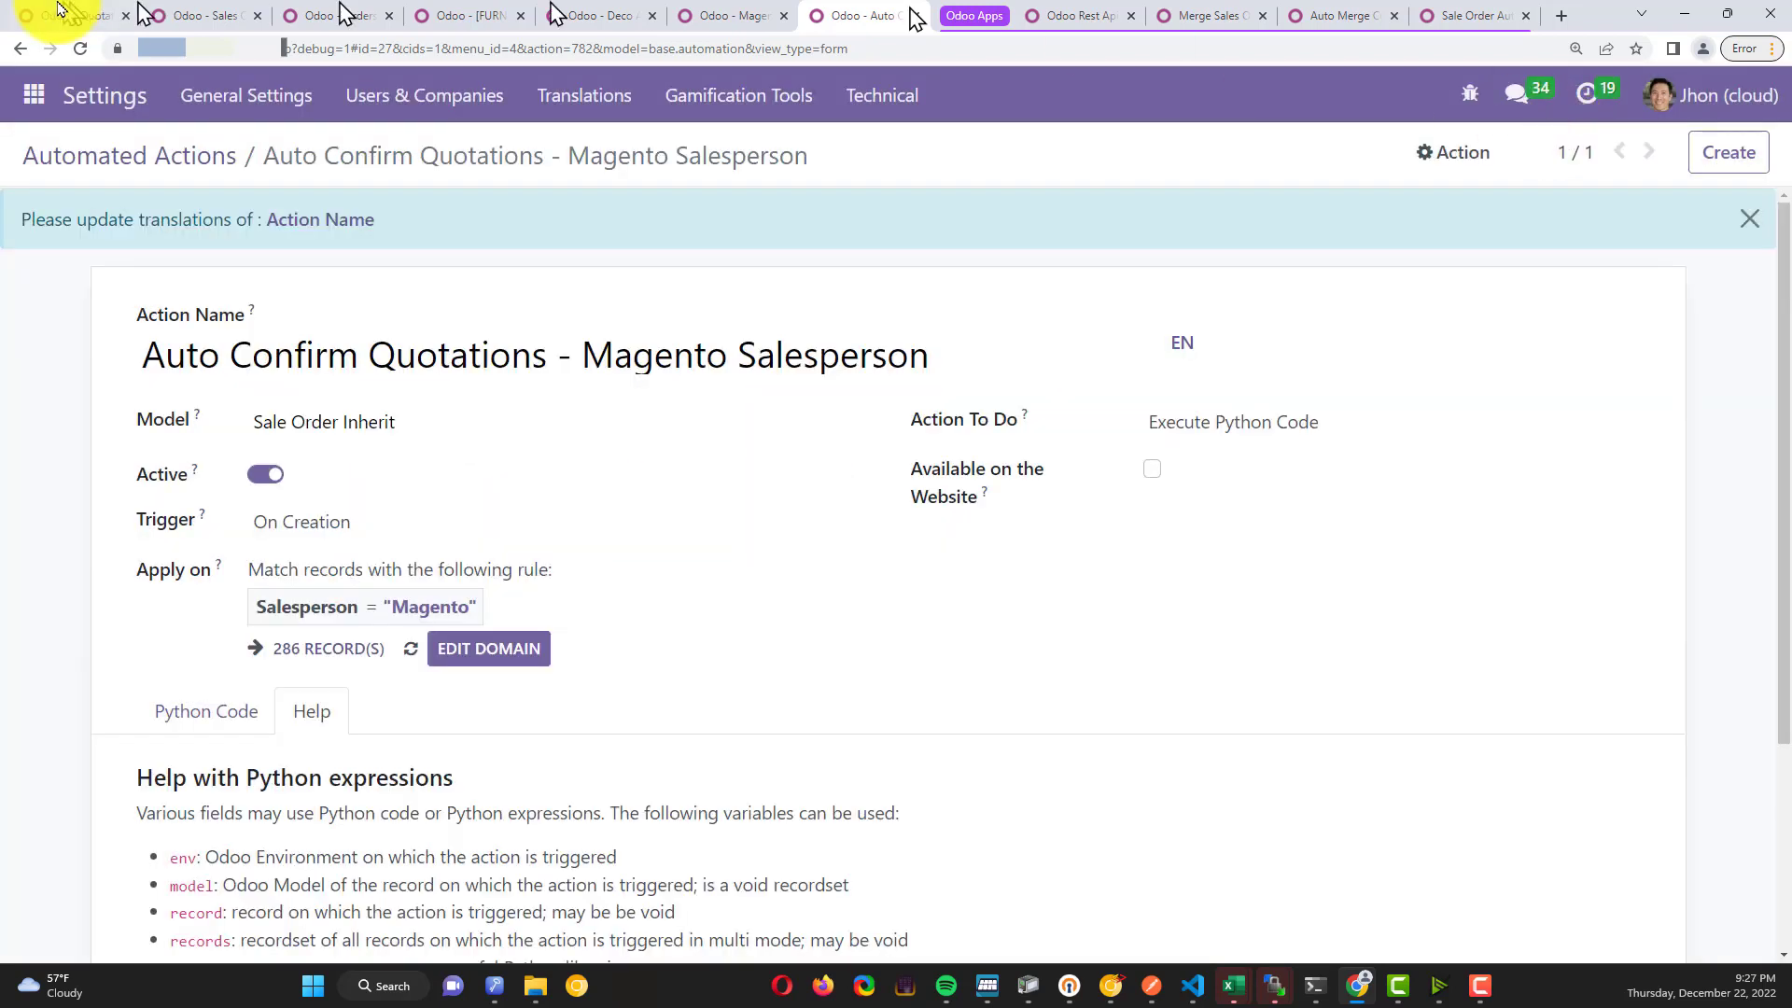
Reload the quotations list and select the new Sales Orders S00743 and S00742
{"action": "left_click", "coordinate": [66, 24]}
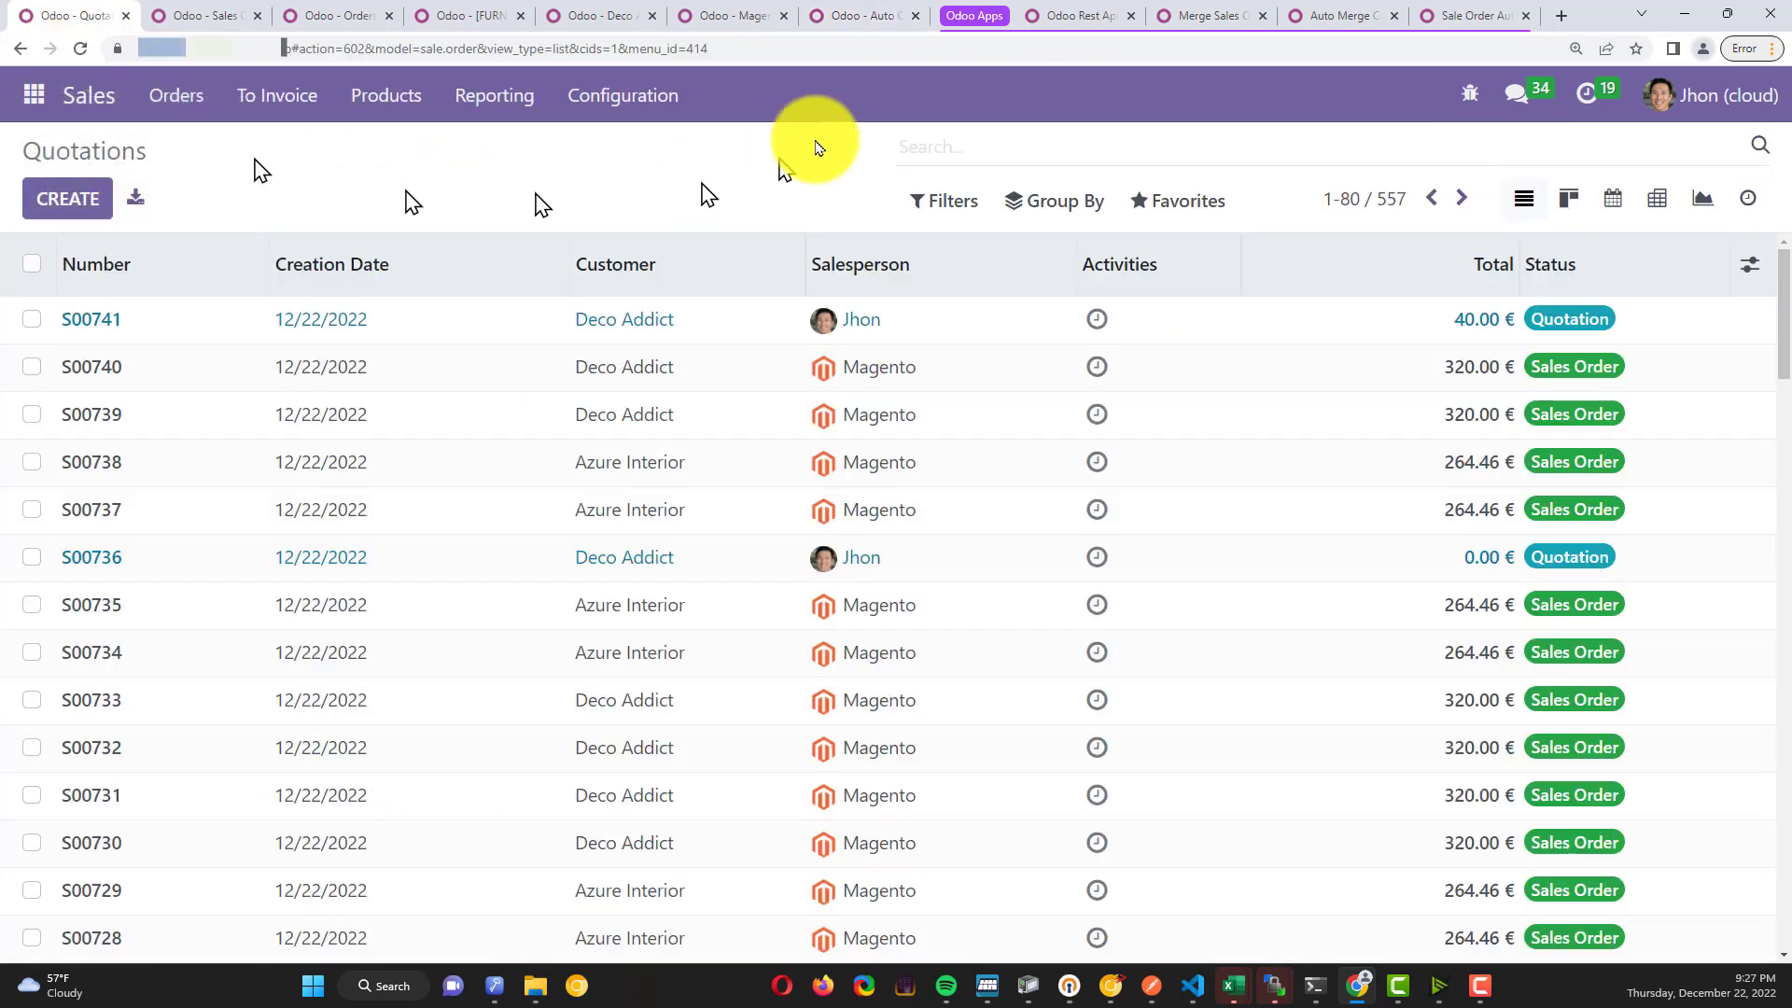
{"action": "left_click", "coordinate": [80, 48]}
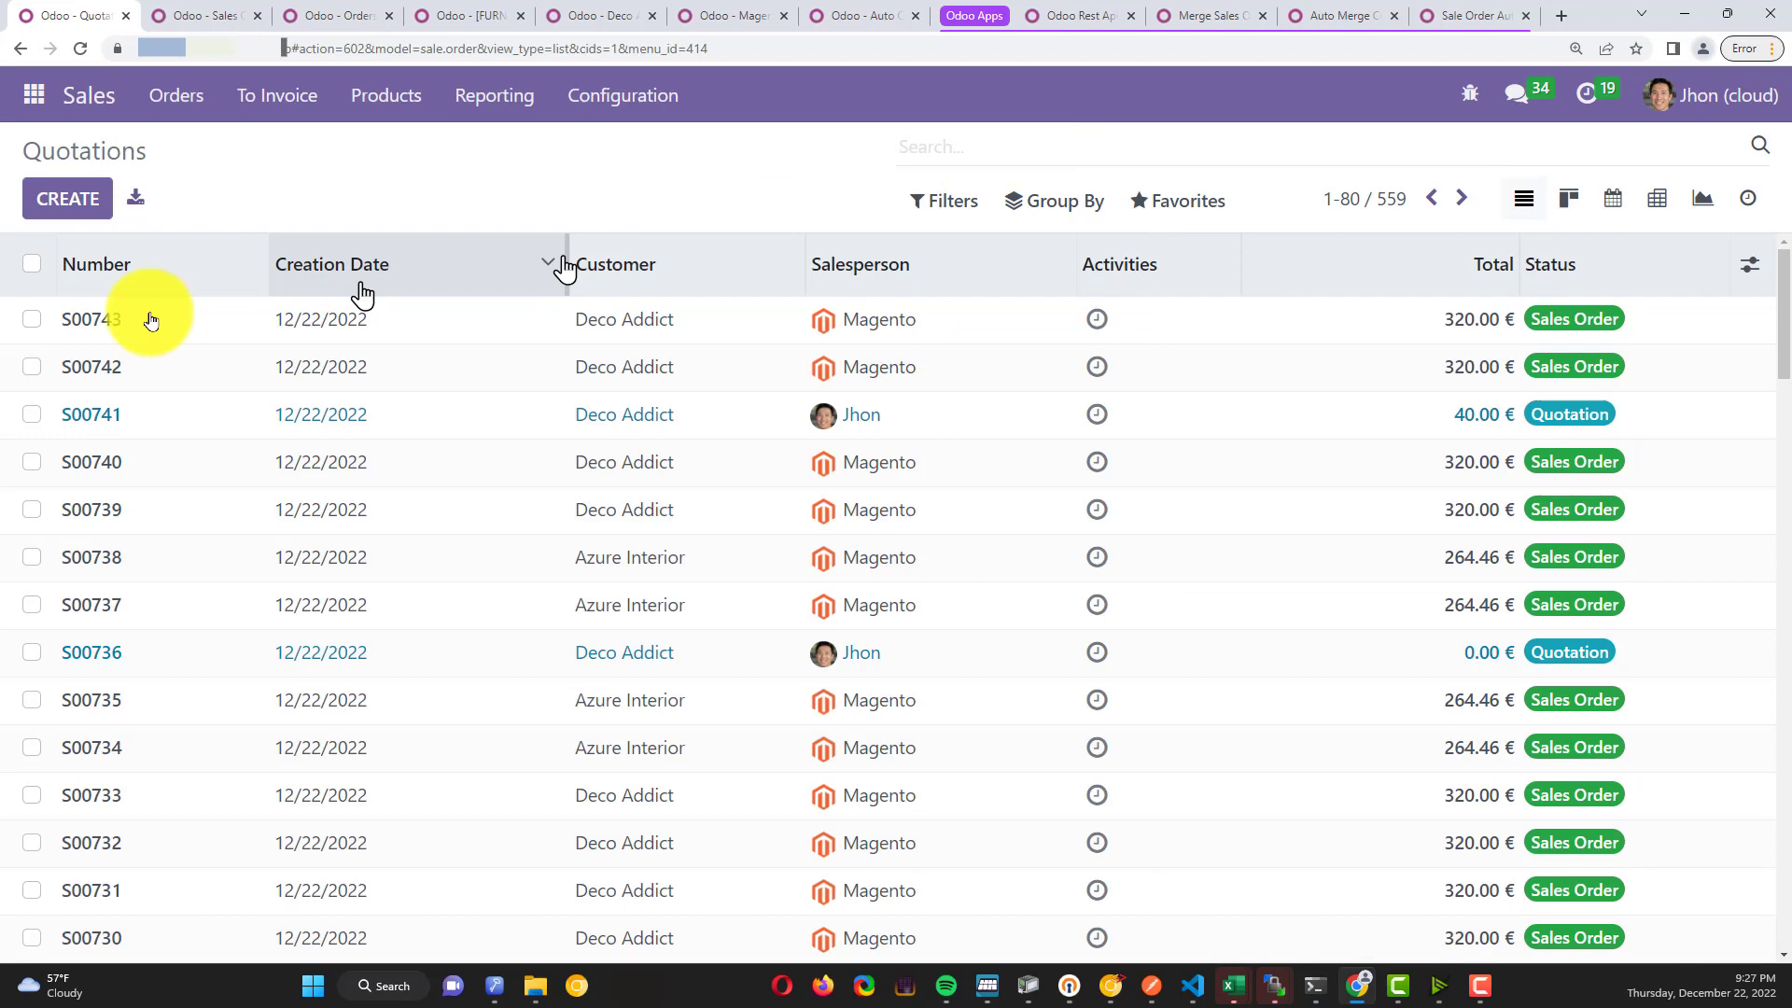
{"action": "left_click", "coordinate": [32, 319]}
{"action": "left_click", "coordinate": [32, 367]}
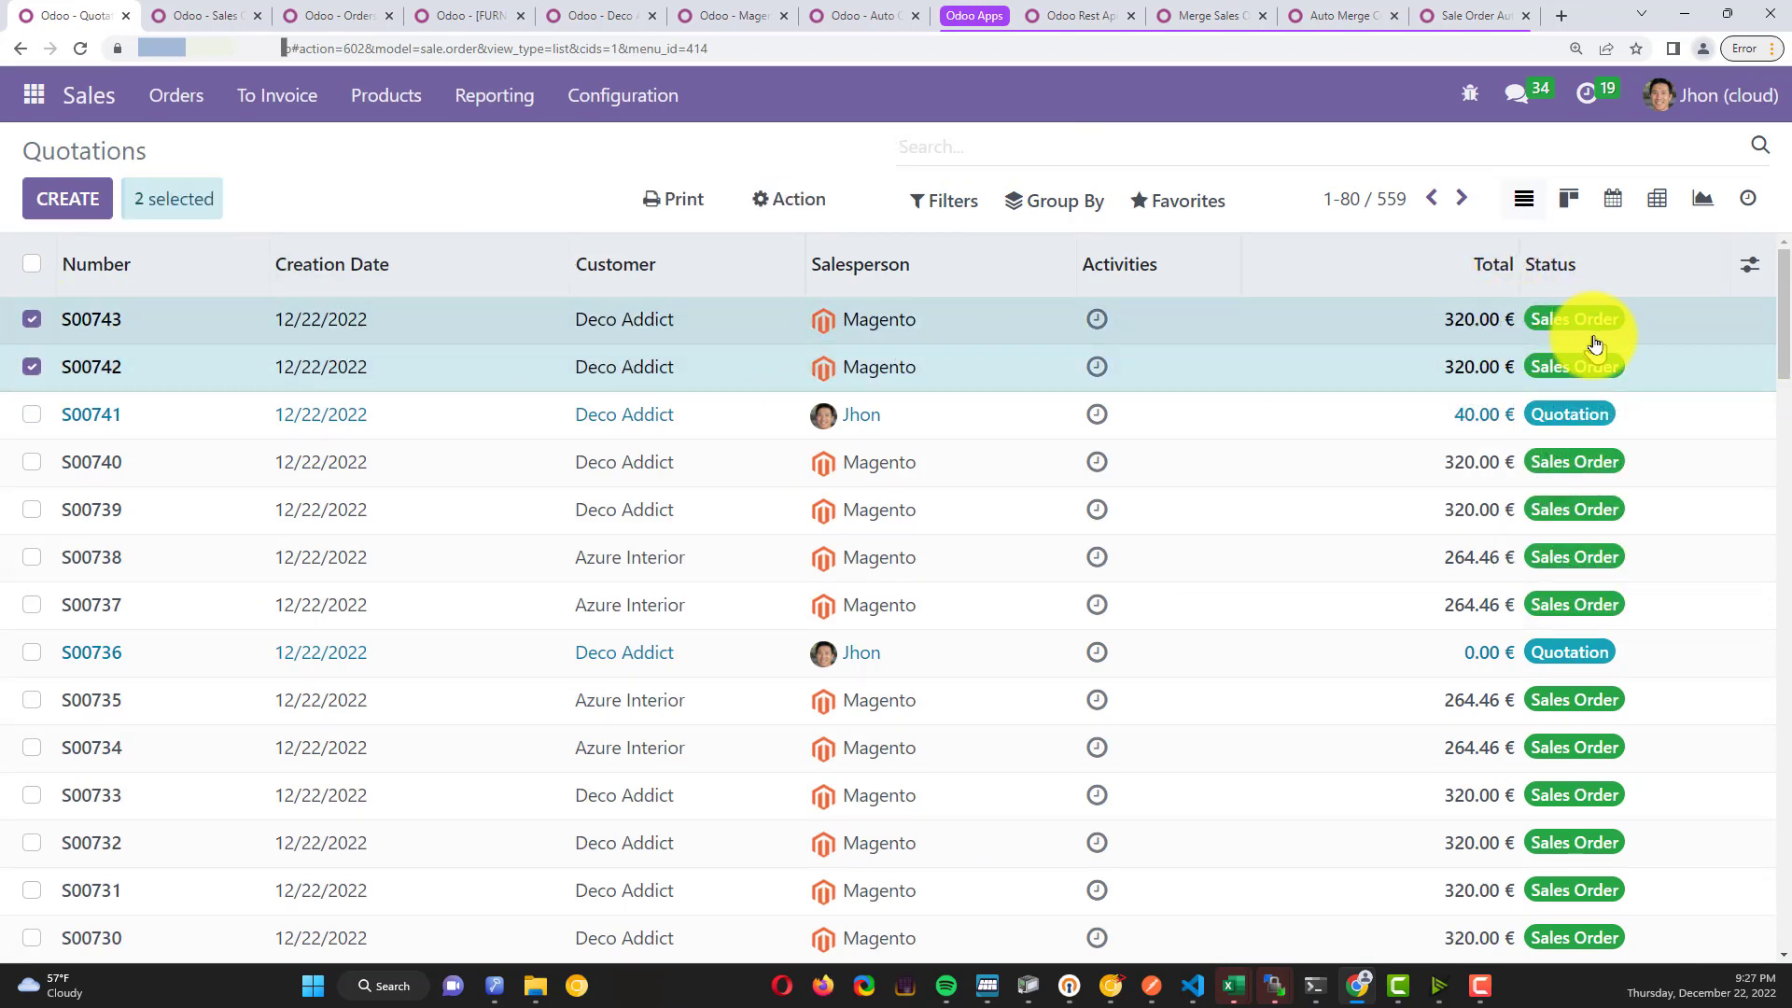
Change the rule's domain to Salesperson = "Magento2" and save it
{"action": "left_click", "coordinate": [850, 18]}
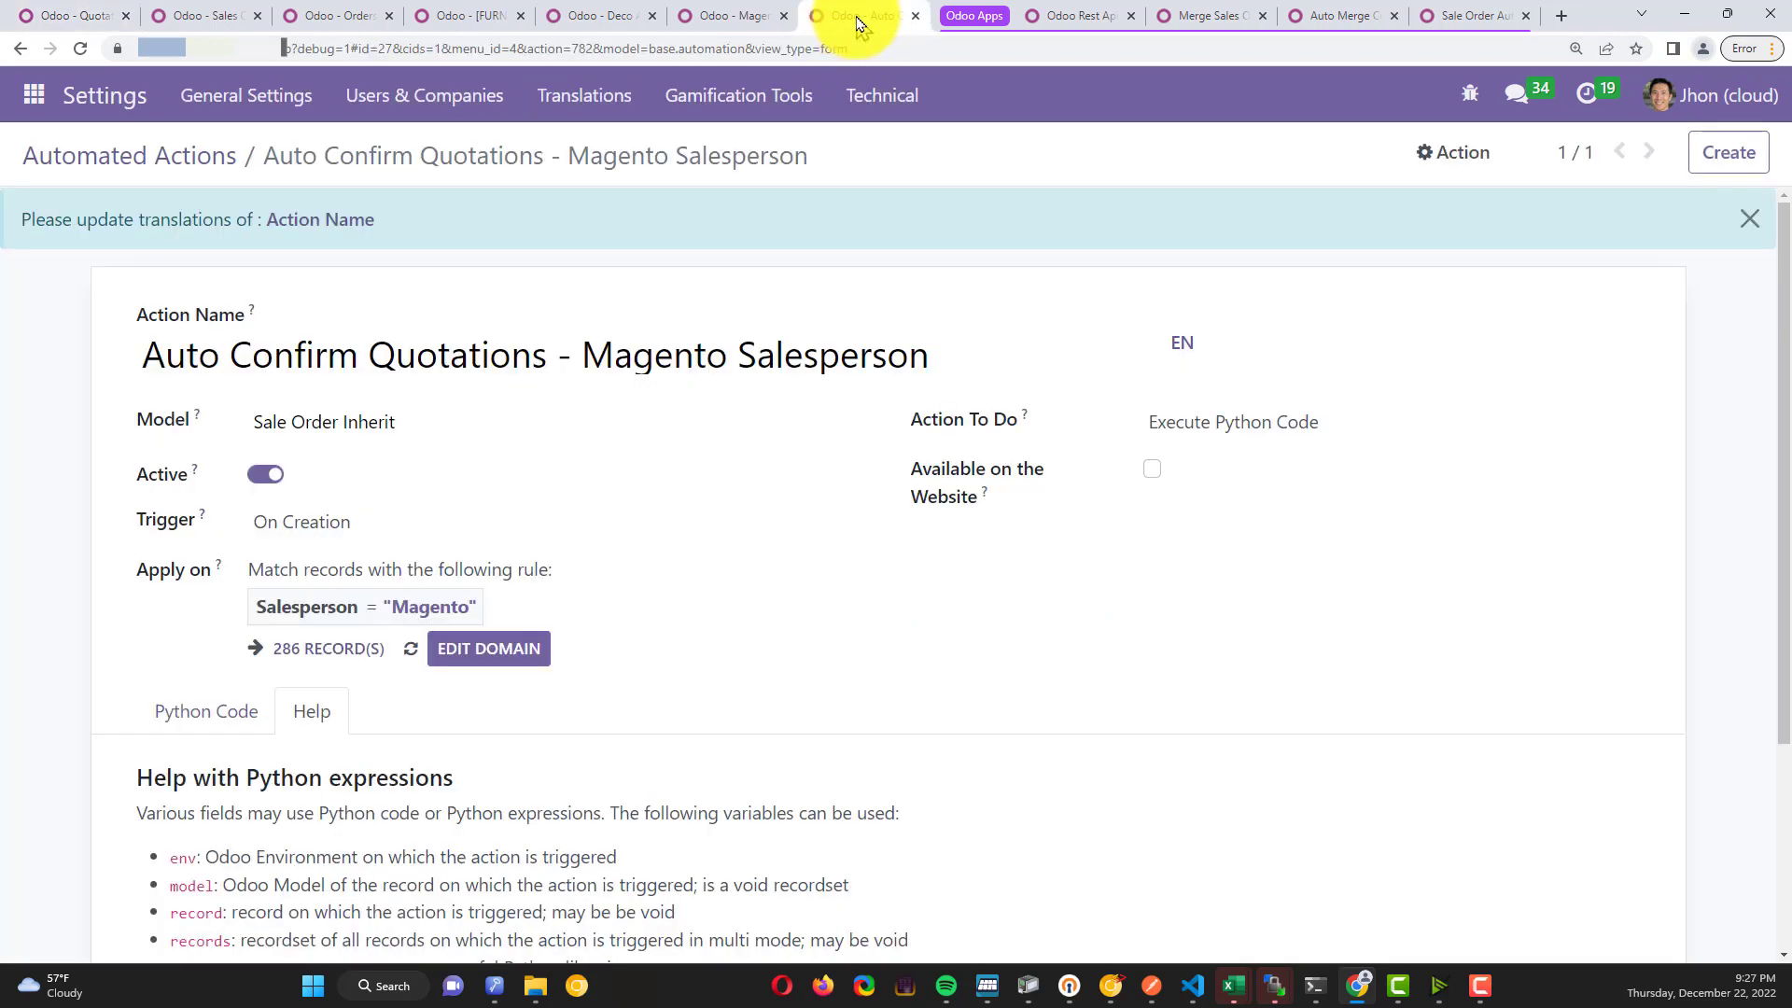
{"action": "left_click", "coordinate": [481, 651]}
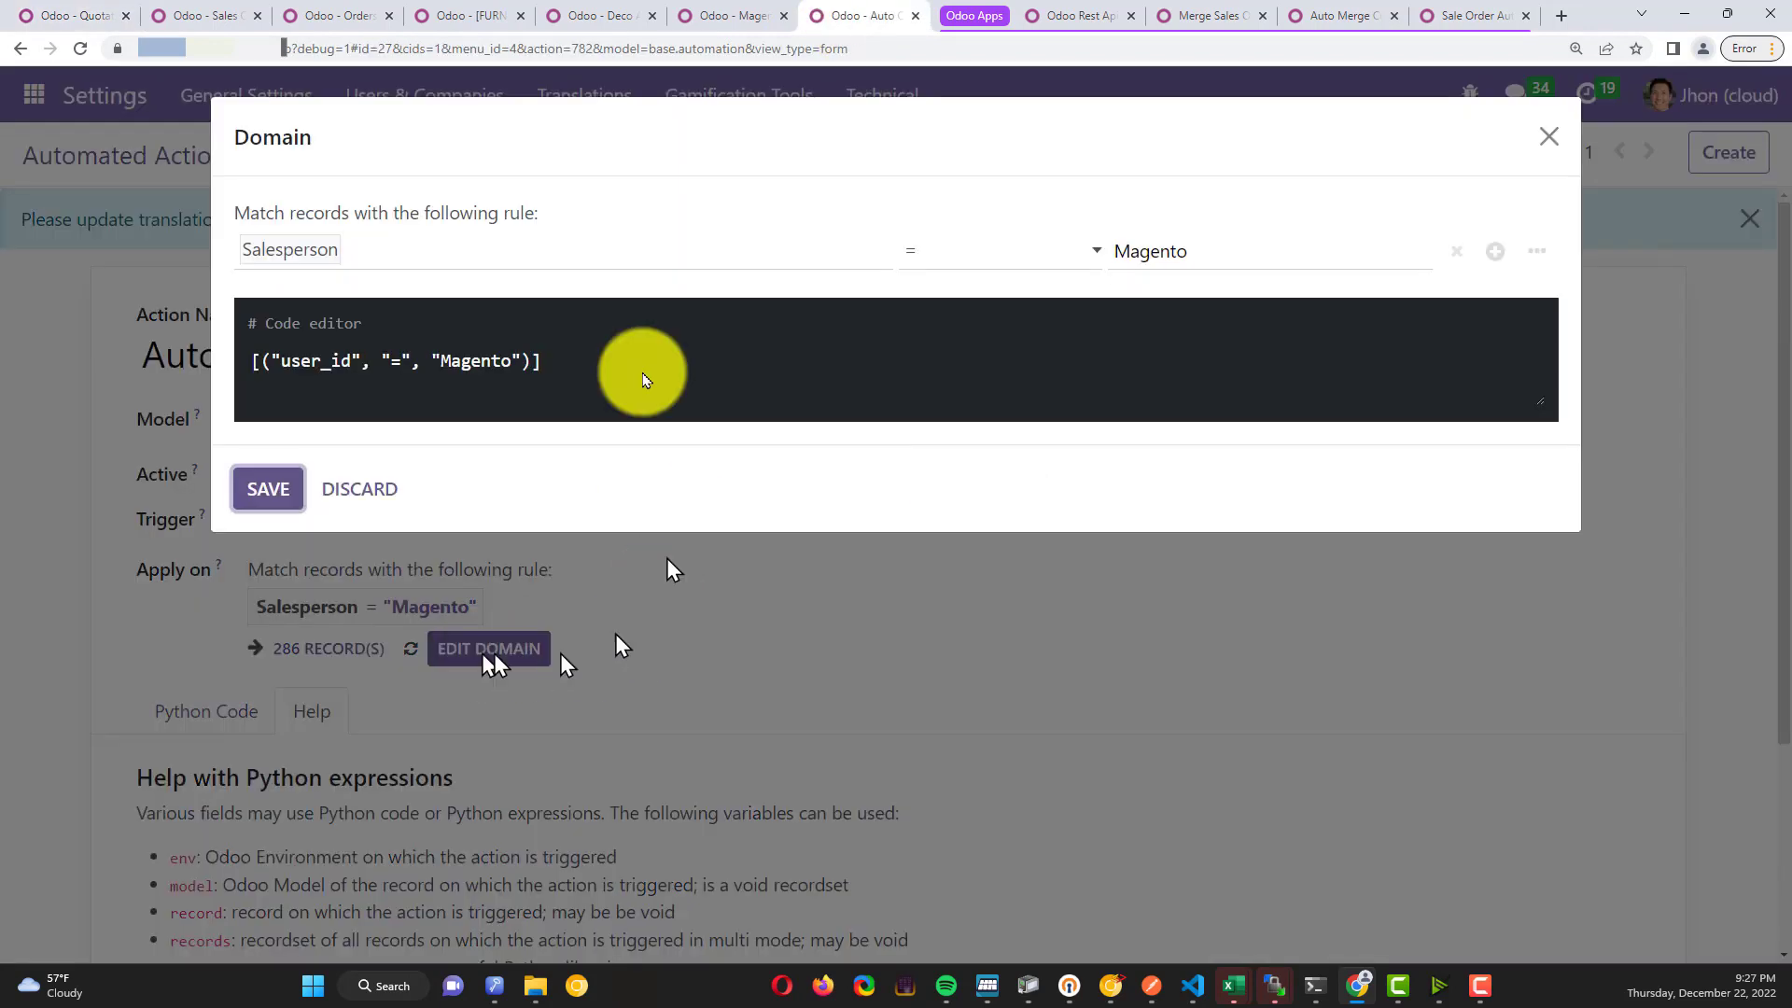
{"action": "left_click", "coordinate": [512, 358]}
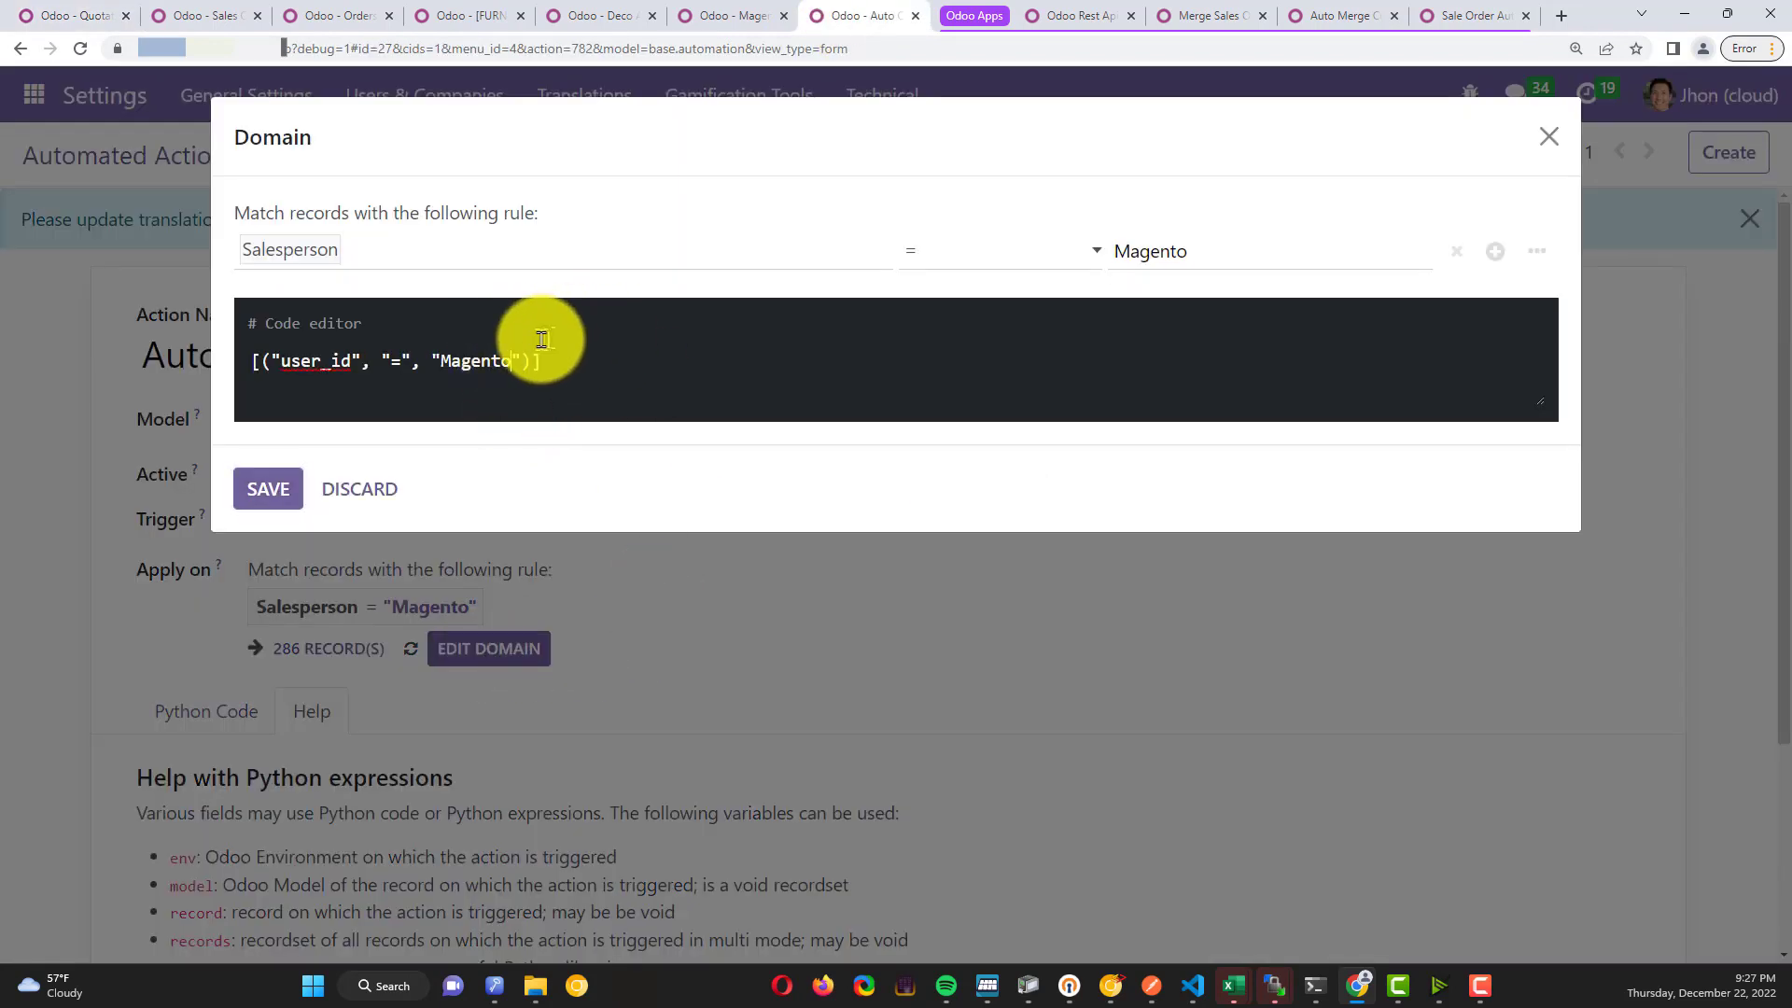
{"action": "type", "text": "2"}
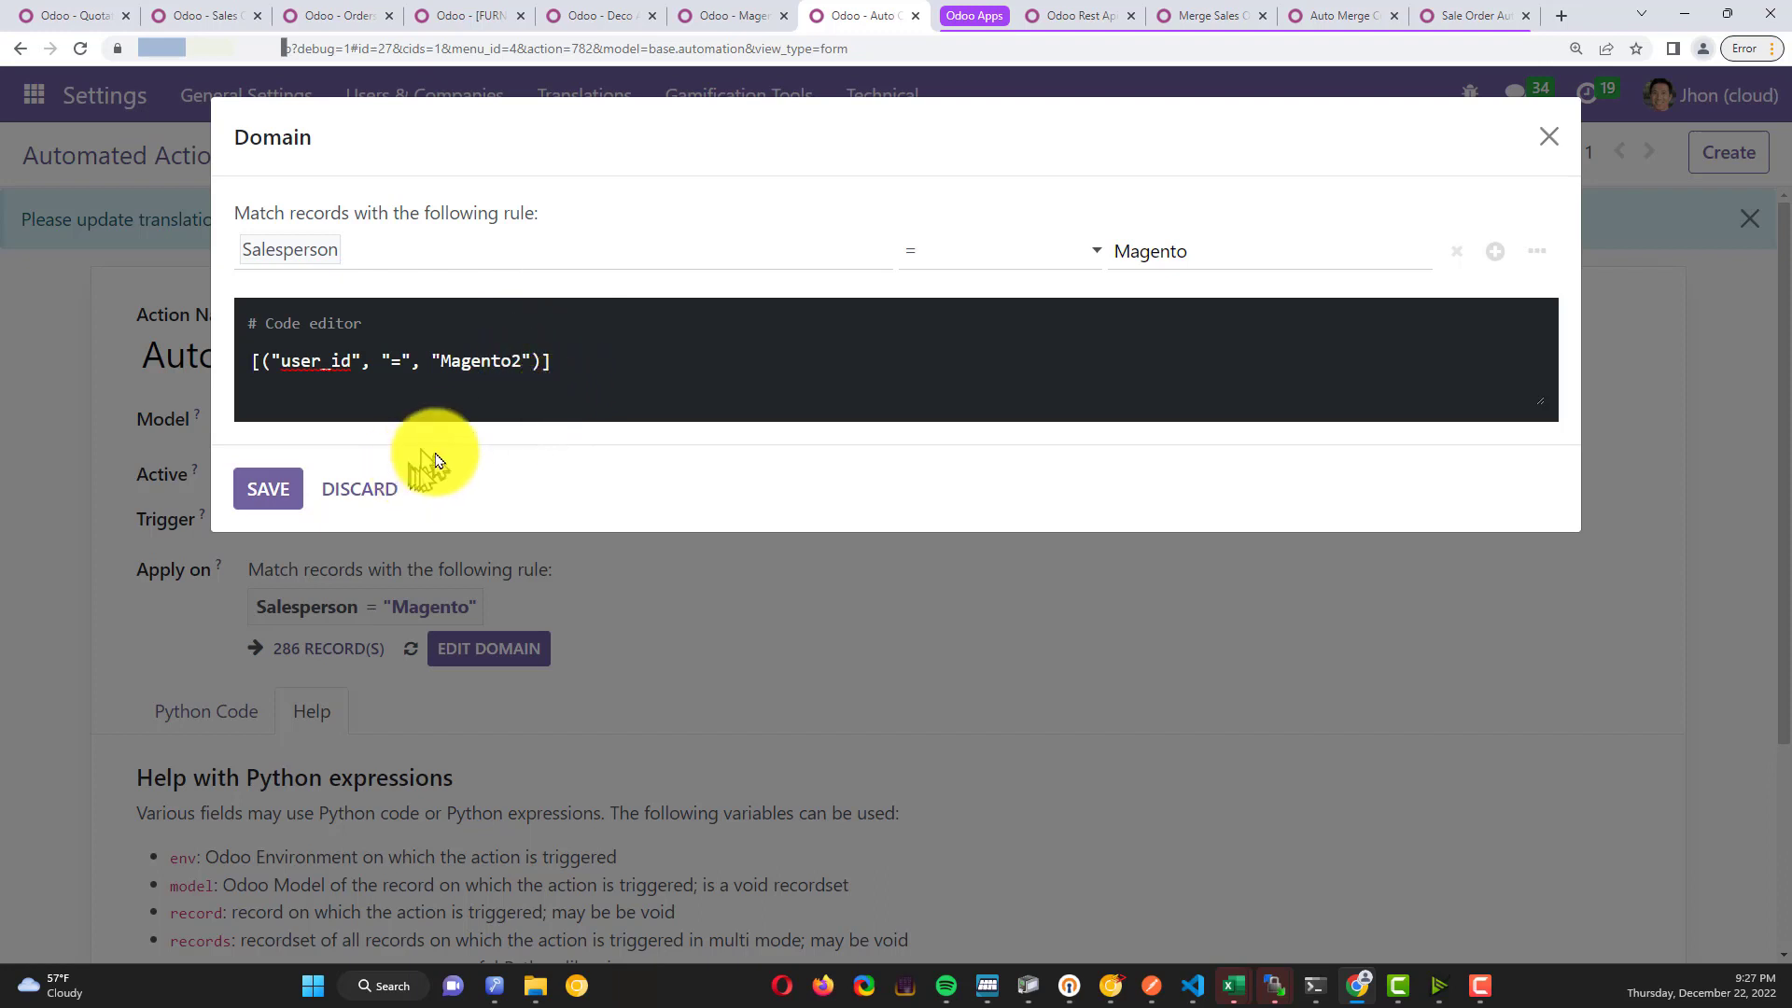
{"action": "left_click", "coordinate": [271, 492]}
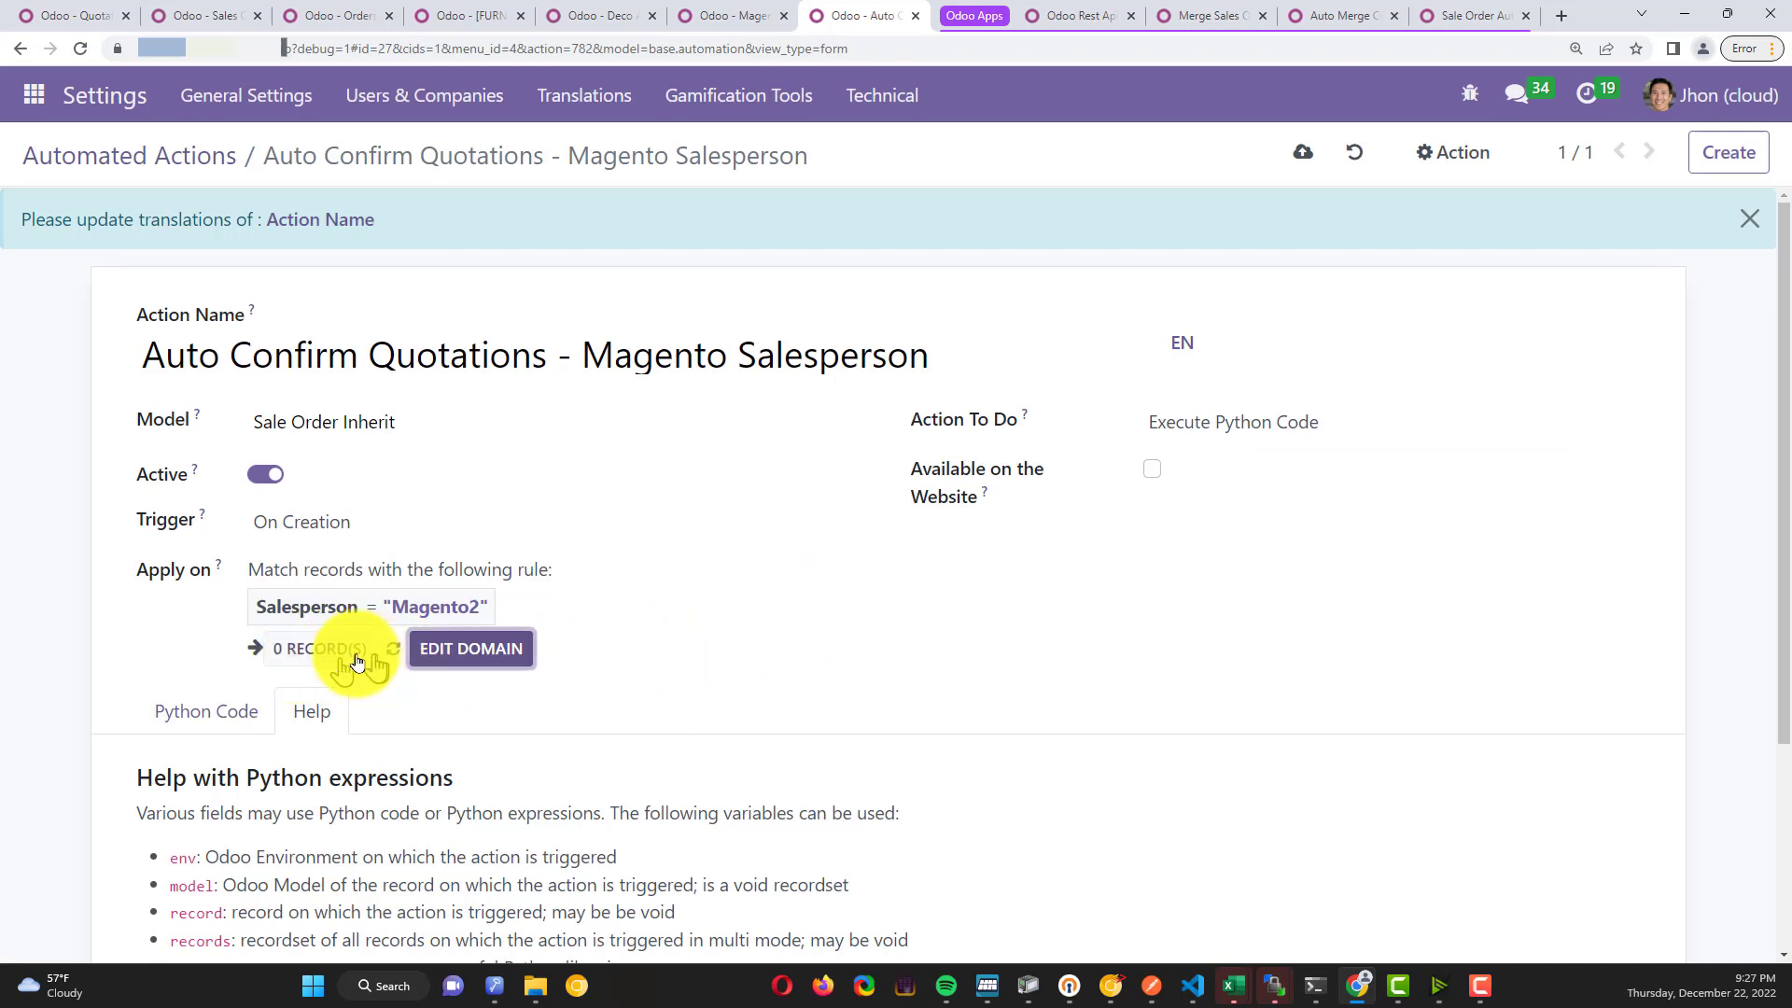
Send the create sale order request twice more from Postman
{"action": "key", "text": "alt+Tab"}
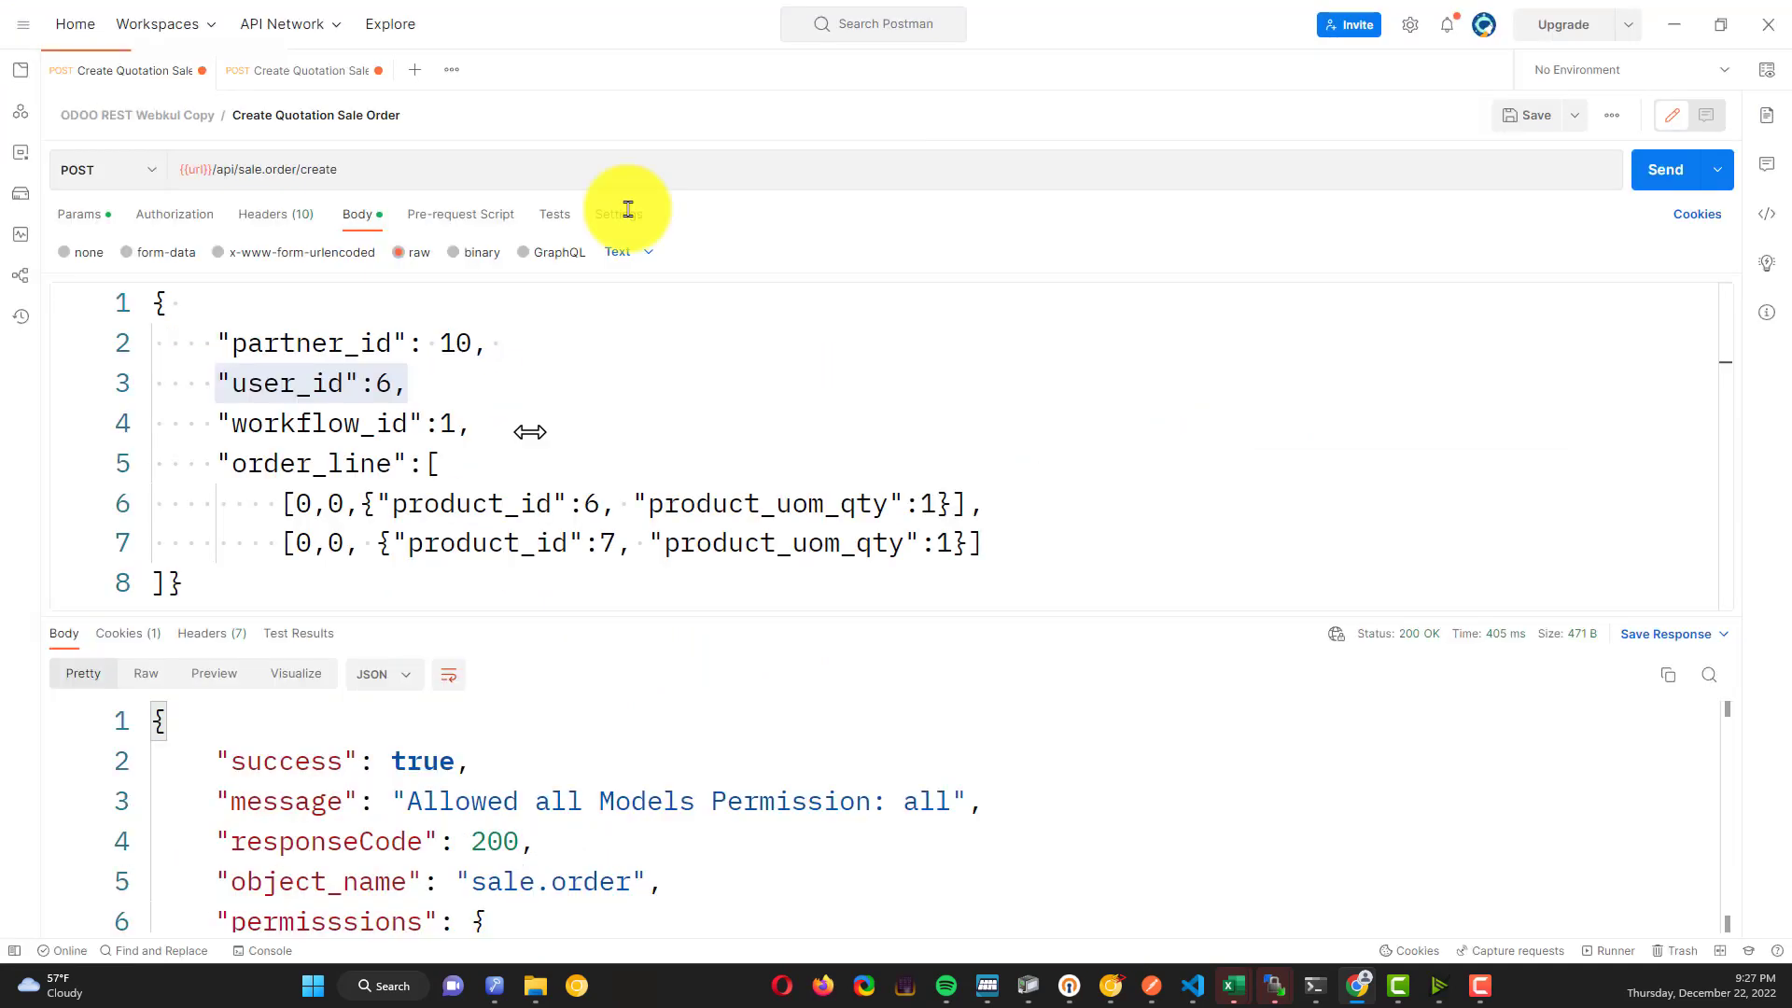
{"action": "left_click", "coordinate": [1650, 177]}
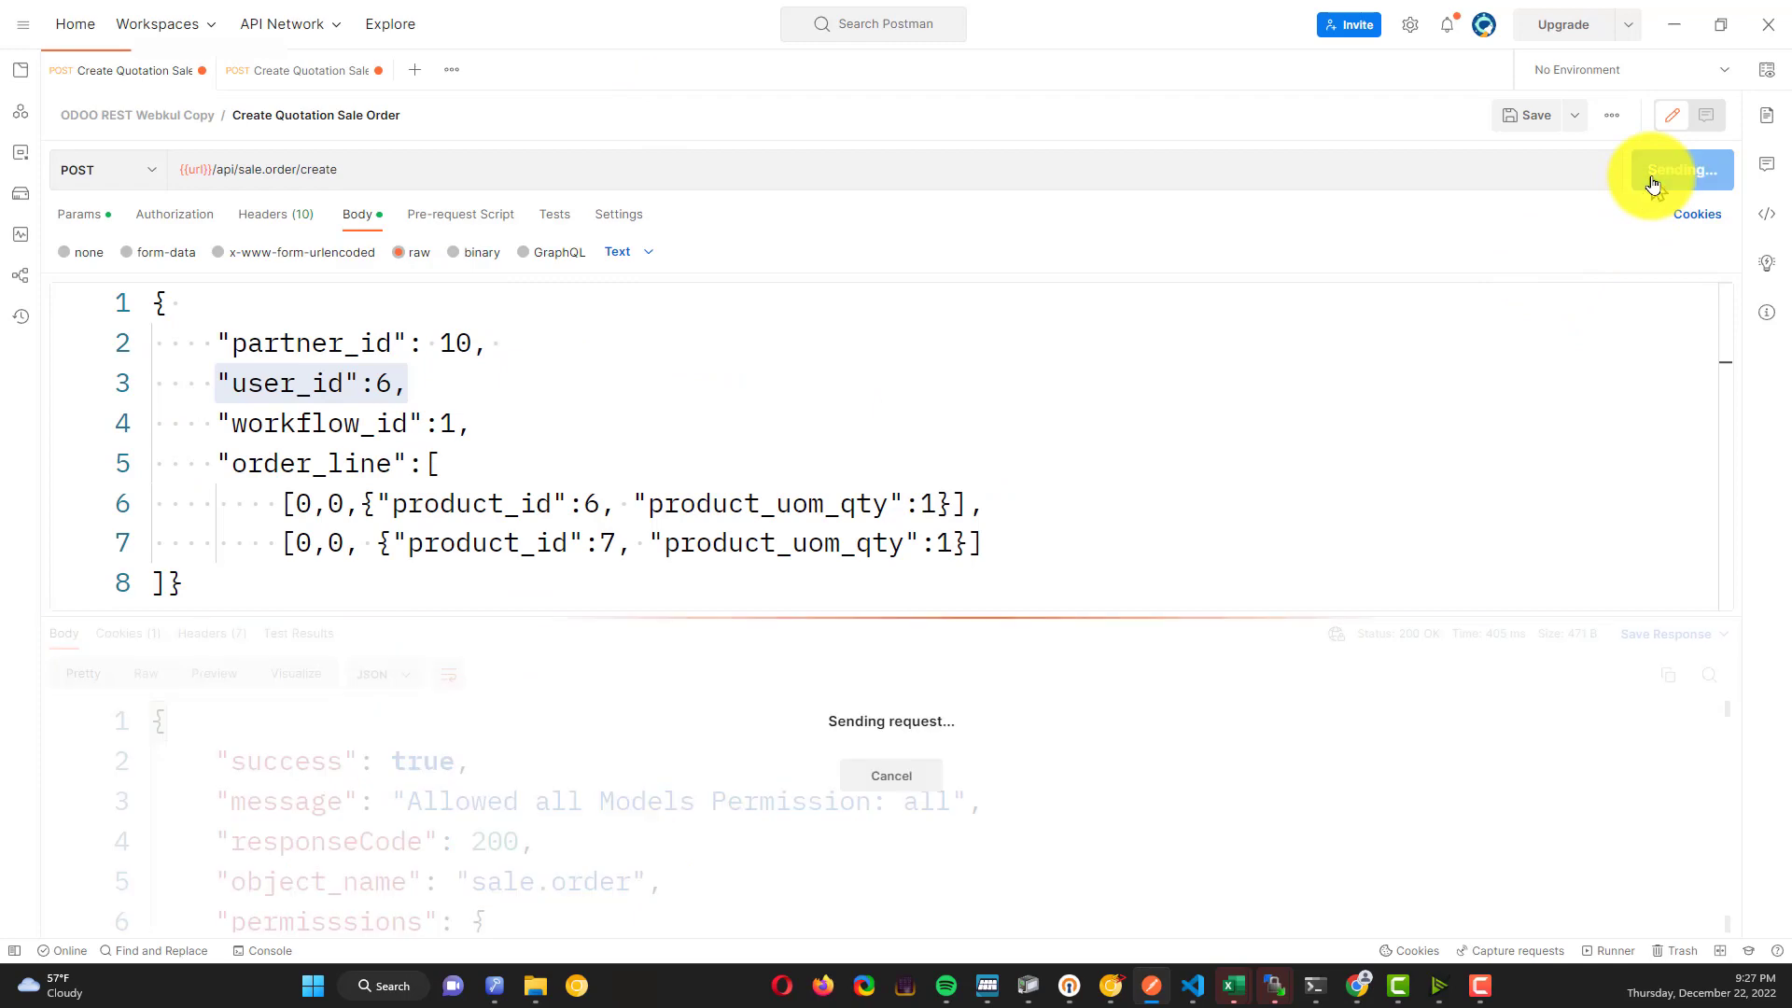
{"action": "left_click", "coordinate": [1650, 180]}
{"action": "key", "text": "alt+Tab"}
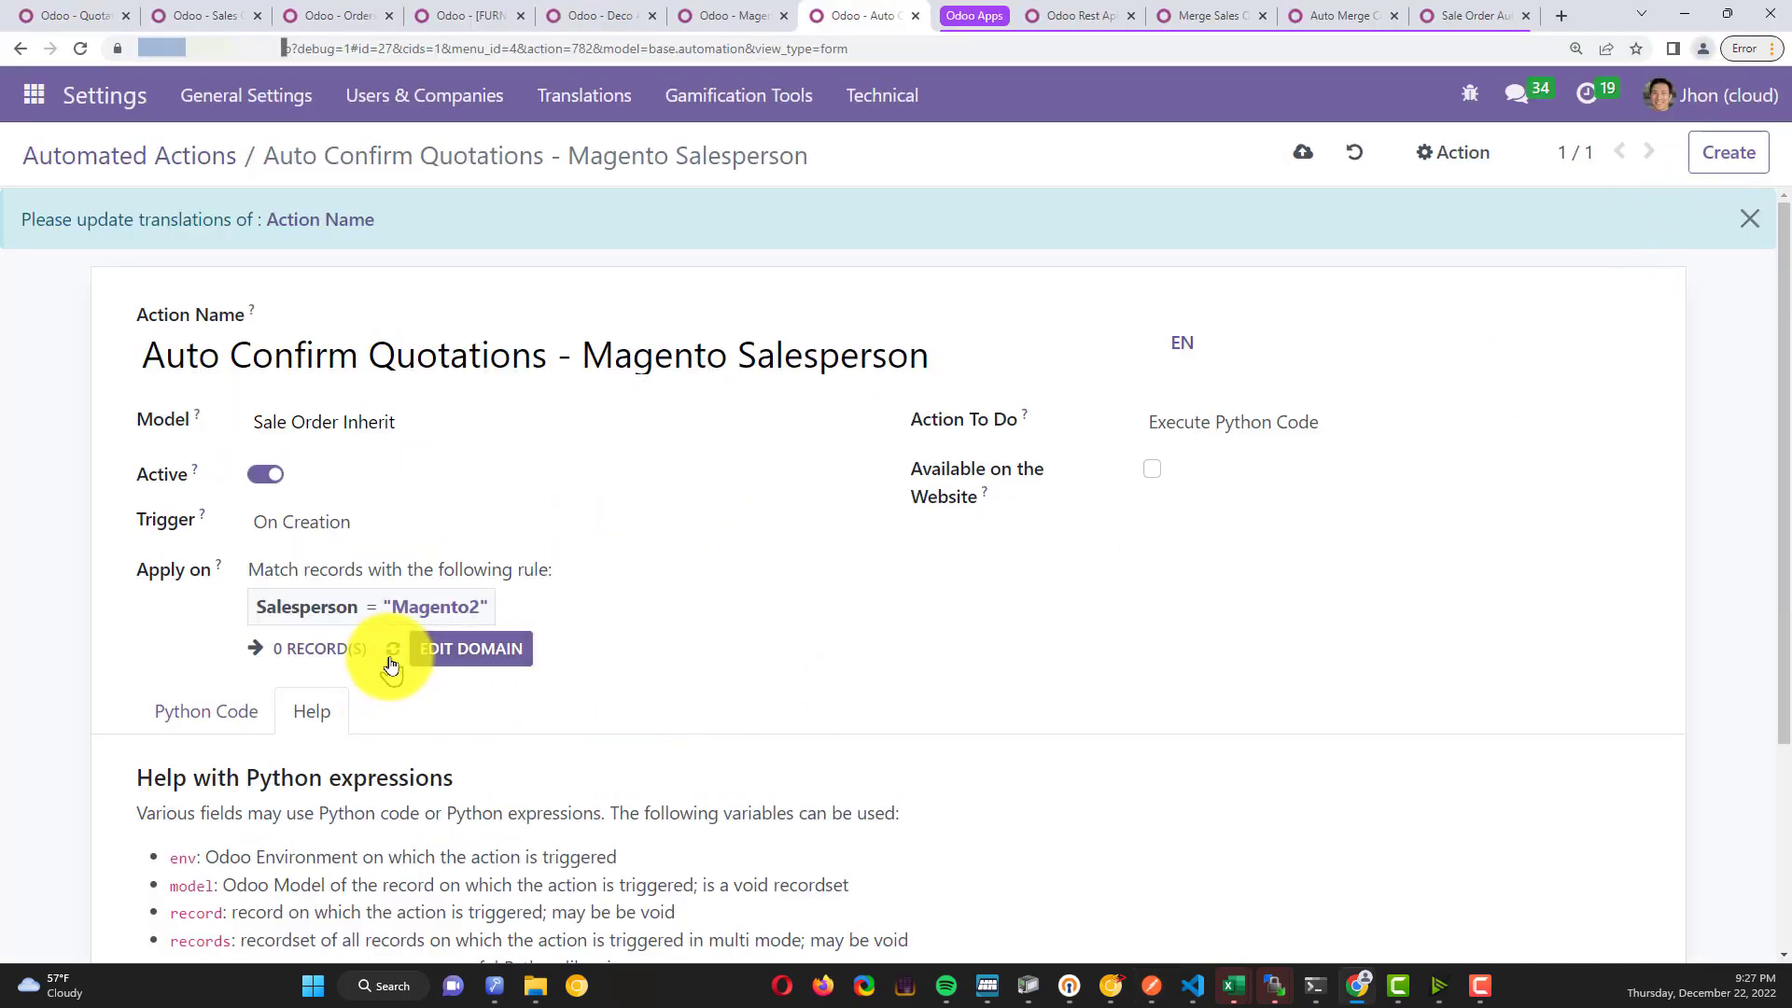
Remove the 2 so the domain reads "Magento" again and save it
{"action": "left_click", "coordinate": [472, 653]}
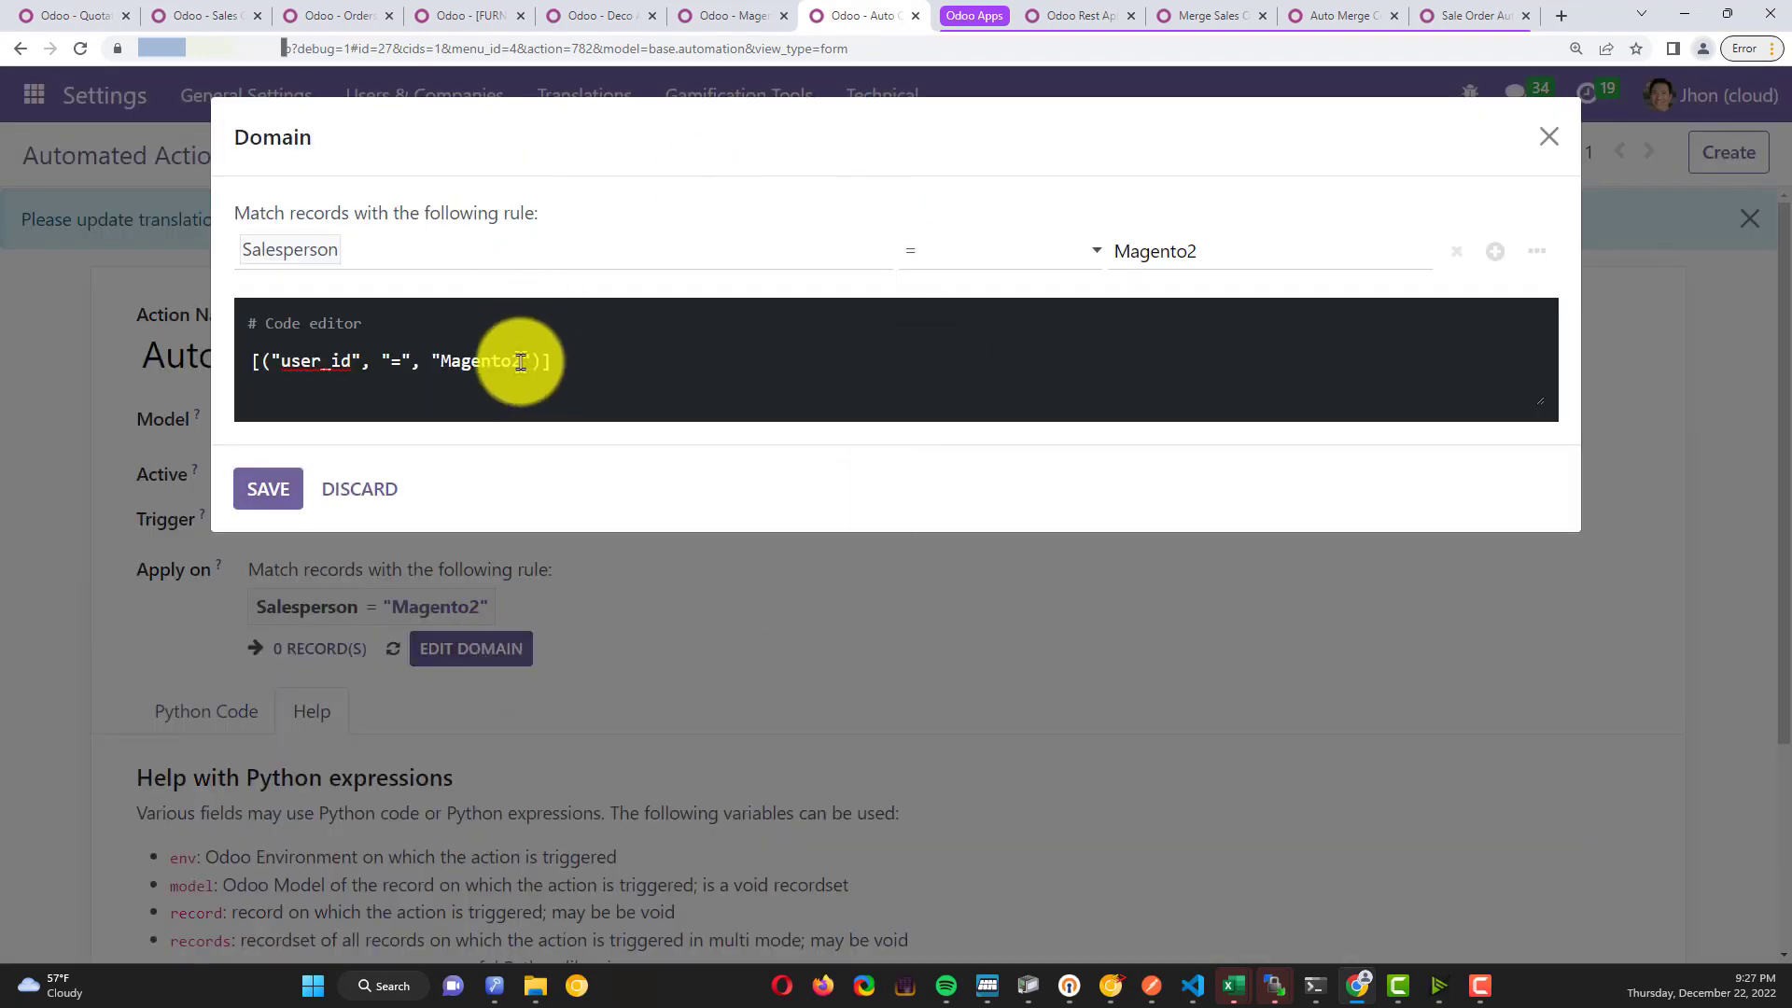
{"action": "left_click", "coordinate": [268, 489]}
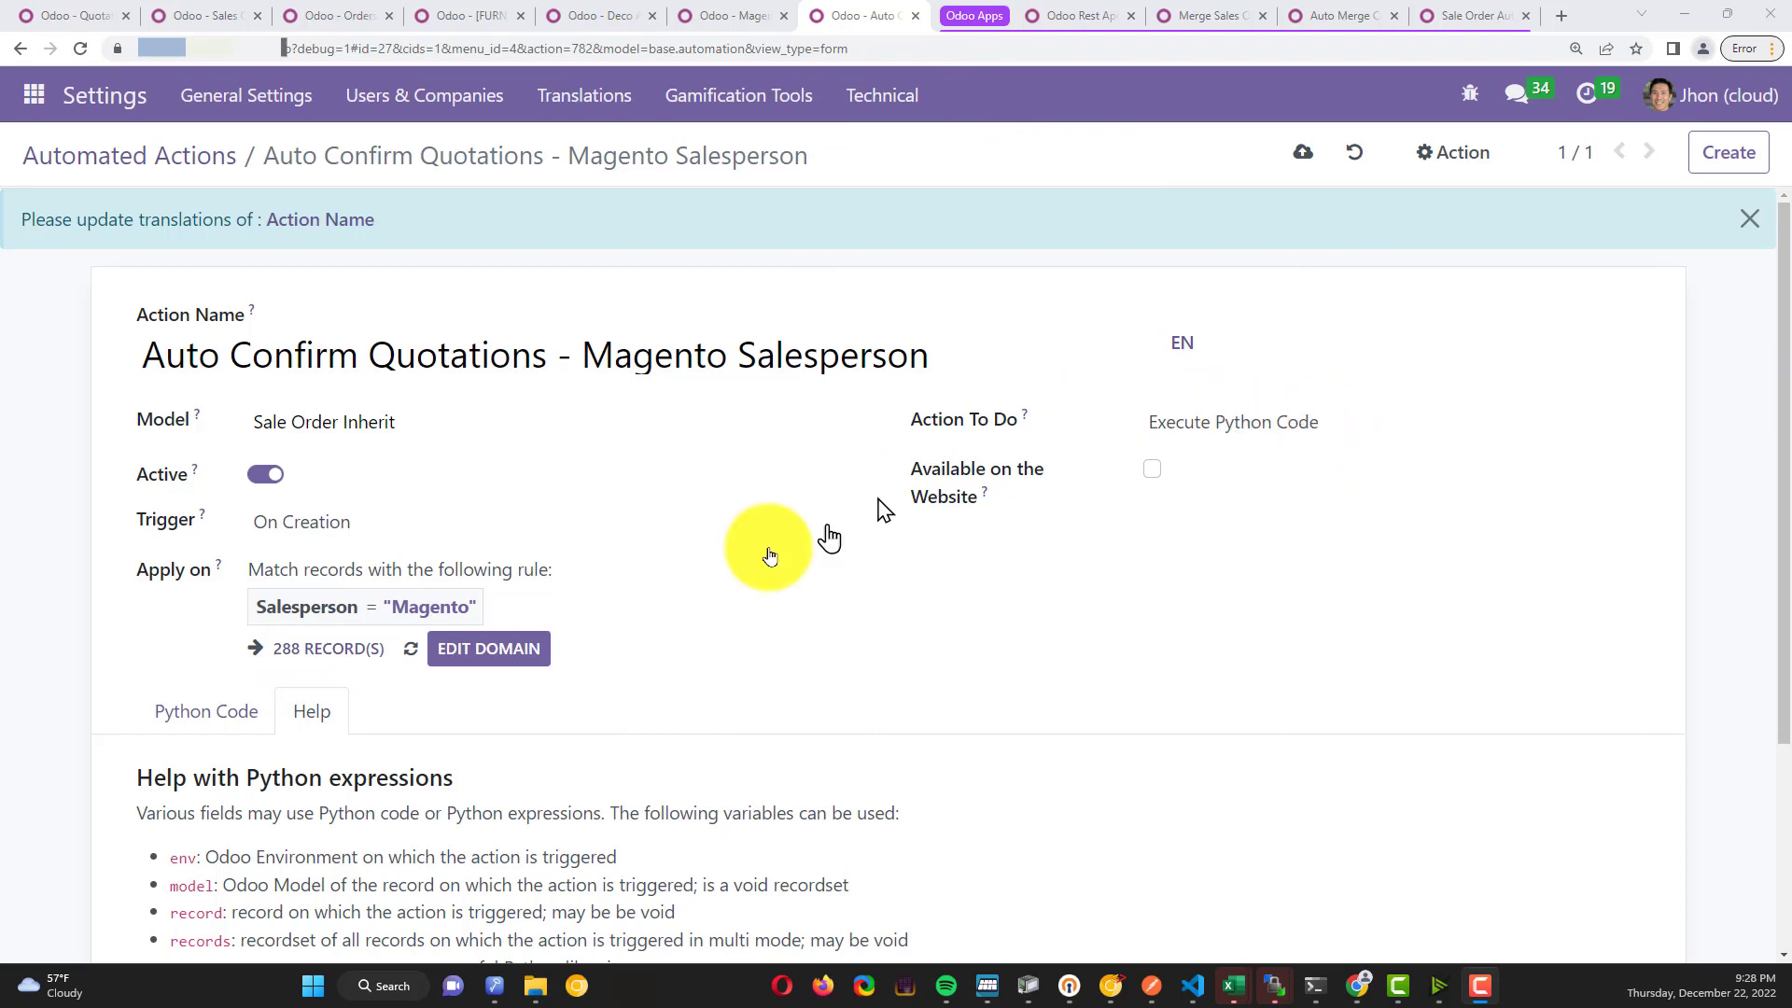
Review the action's Python code, highlighting the record.action_confirm() line
{"action": "left_click", "coordinate": [182, 712]}
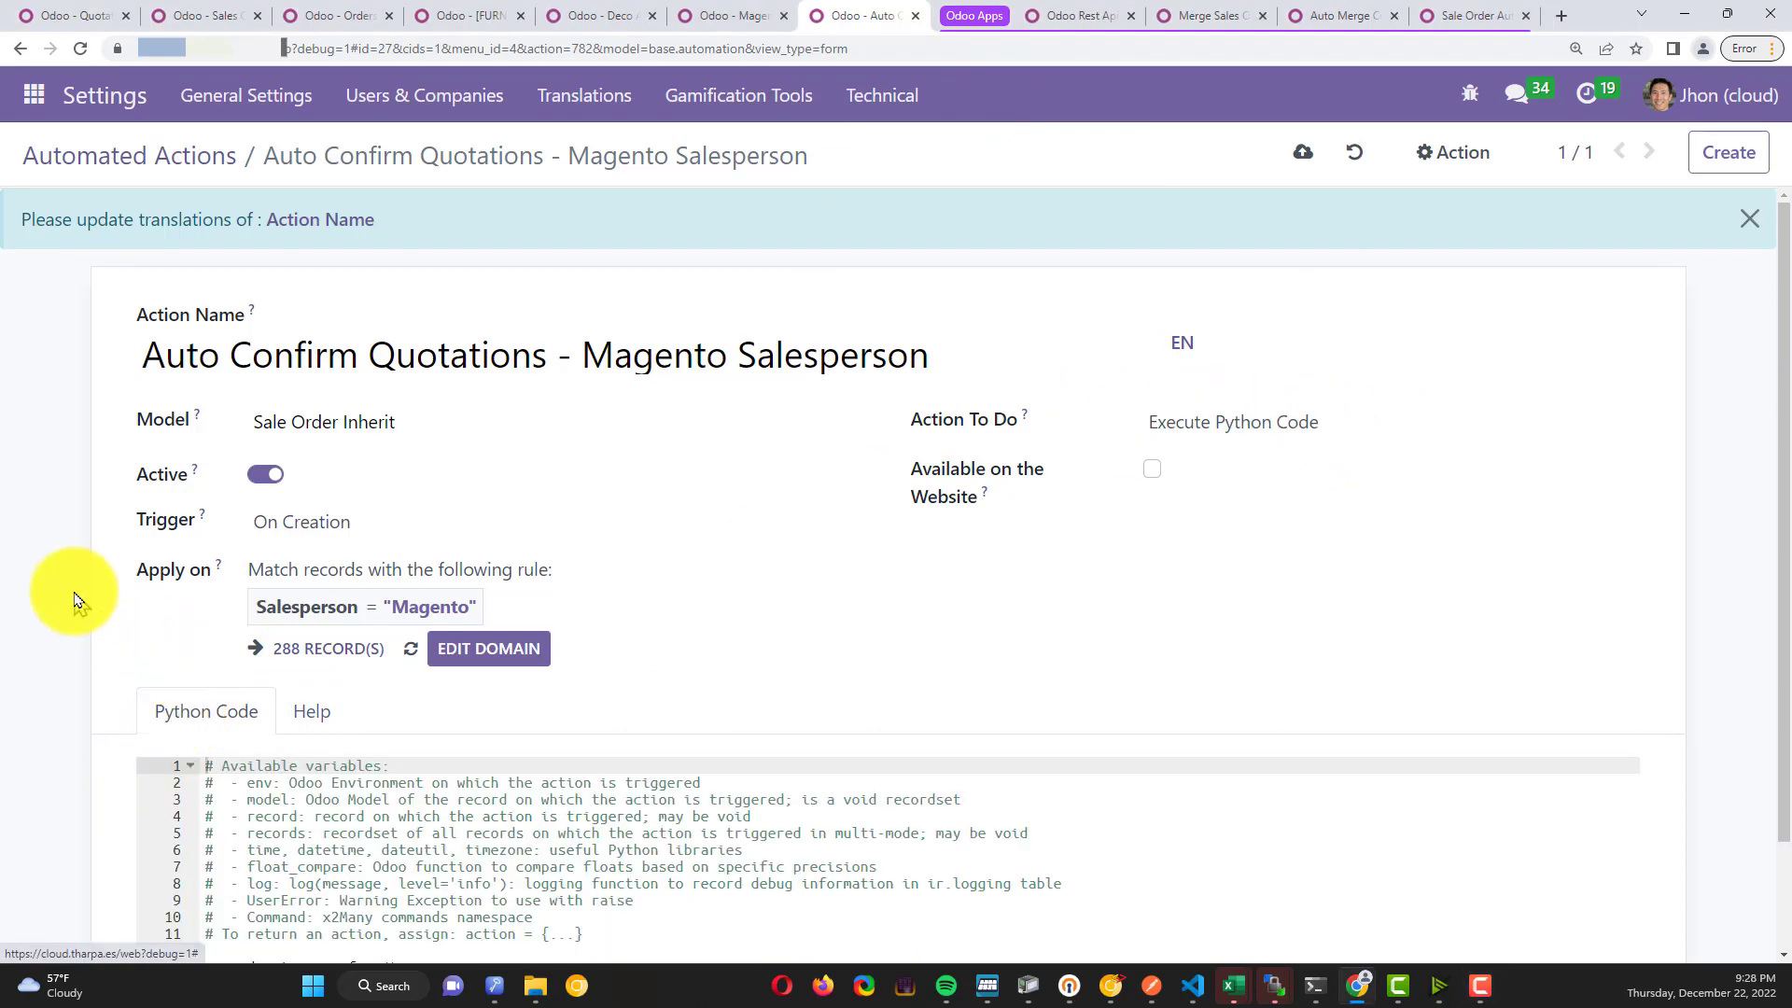
{"action": "scroll", "coordinate": [74, 596], "scroll_direction": "down", "scroll_amount": 1}
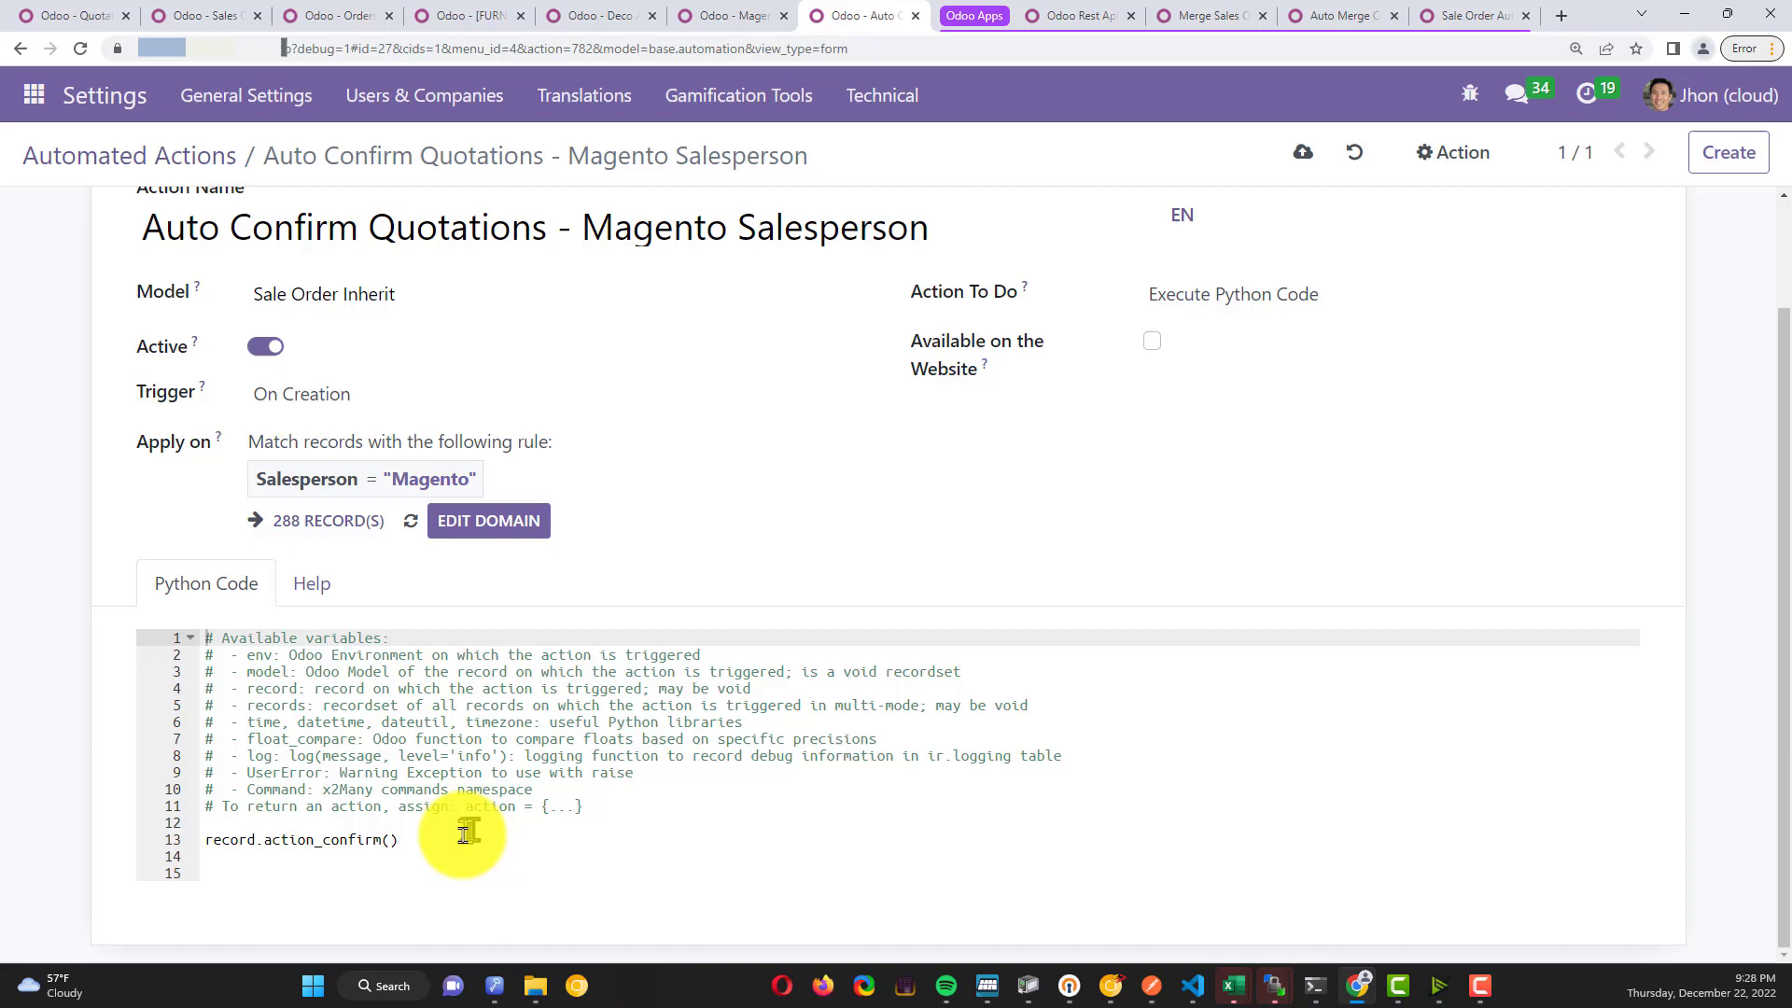
{"action": "left_click_drag", "start_coordinate": [402, 840], "coordinate": [206, 840]}
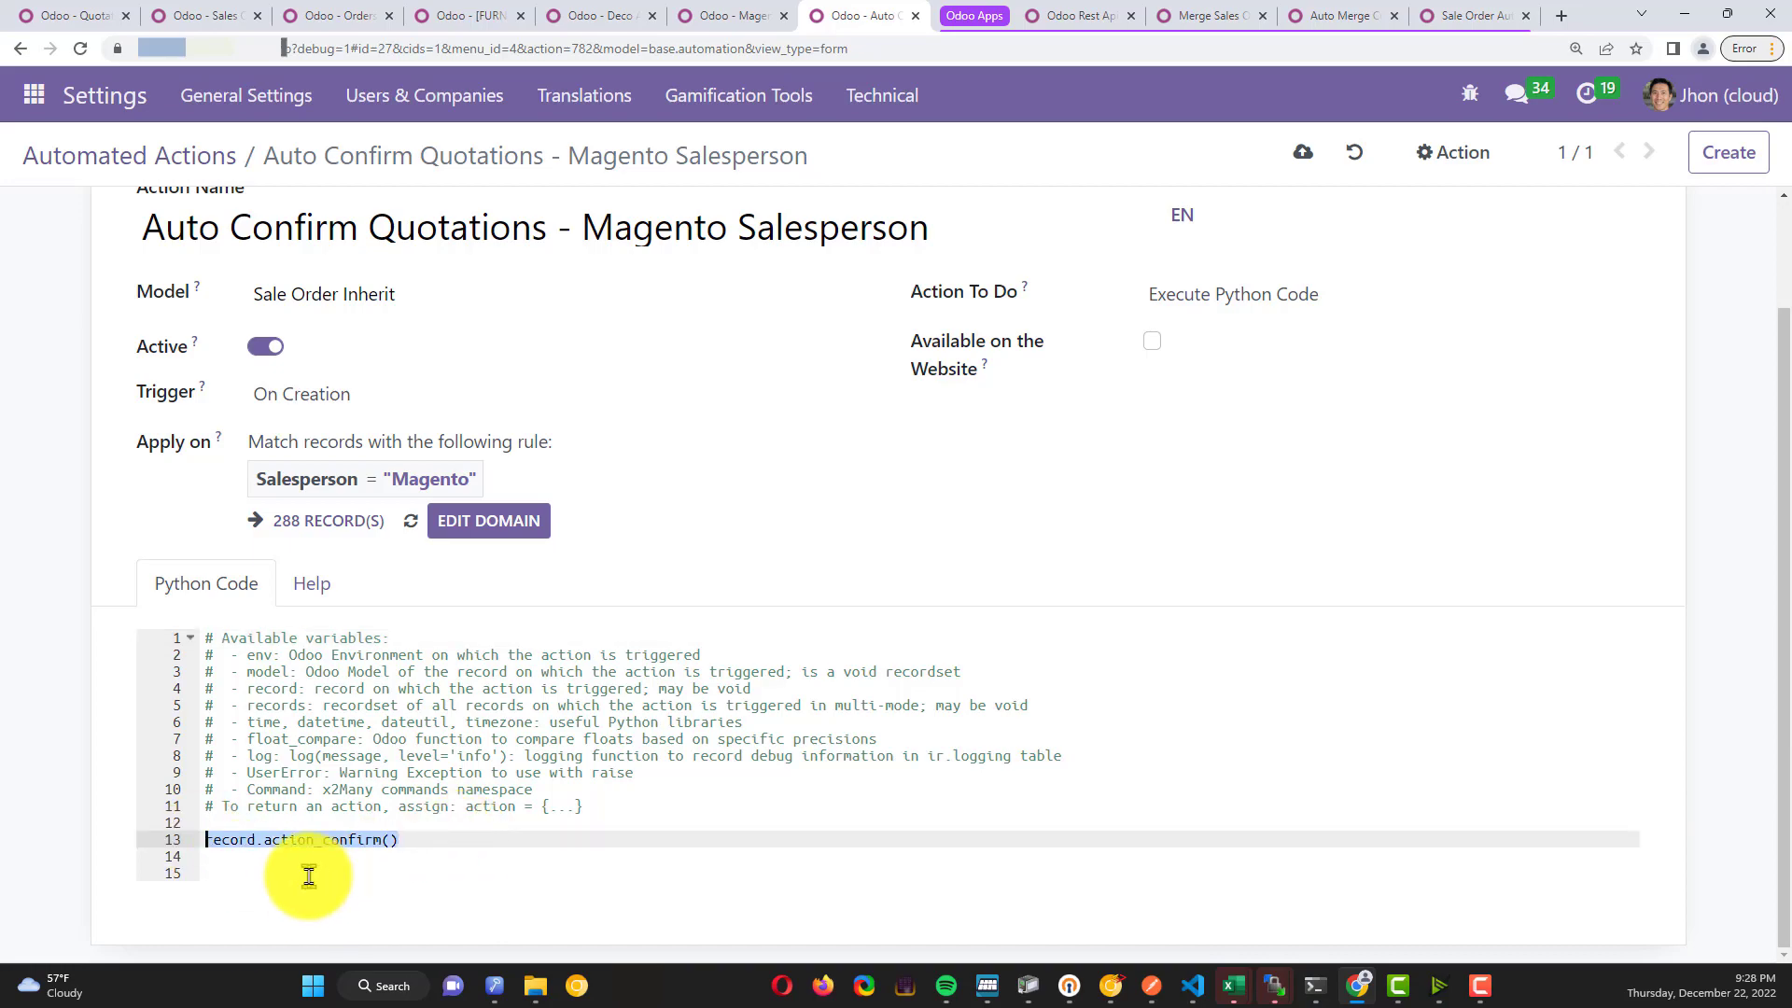
{"action": "scroll", "coordinate": [309, 875], "scroll_direction": "up", "scroll_amount": 7}
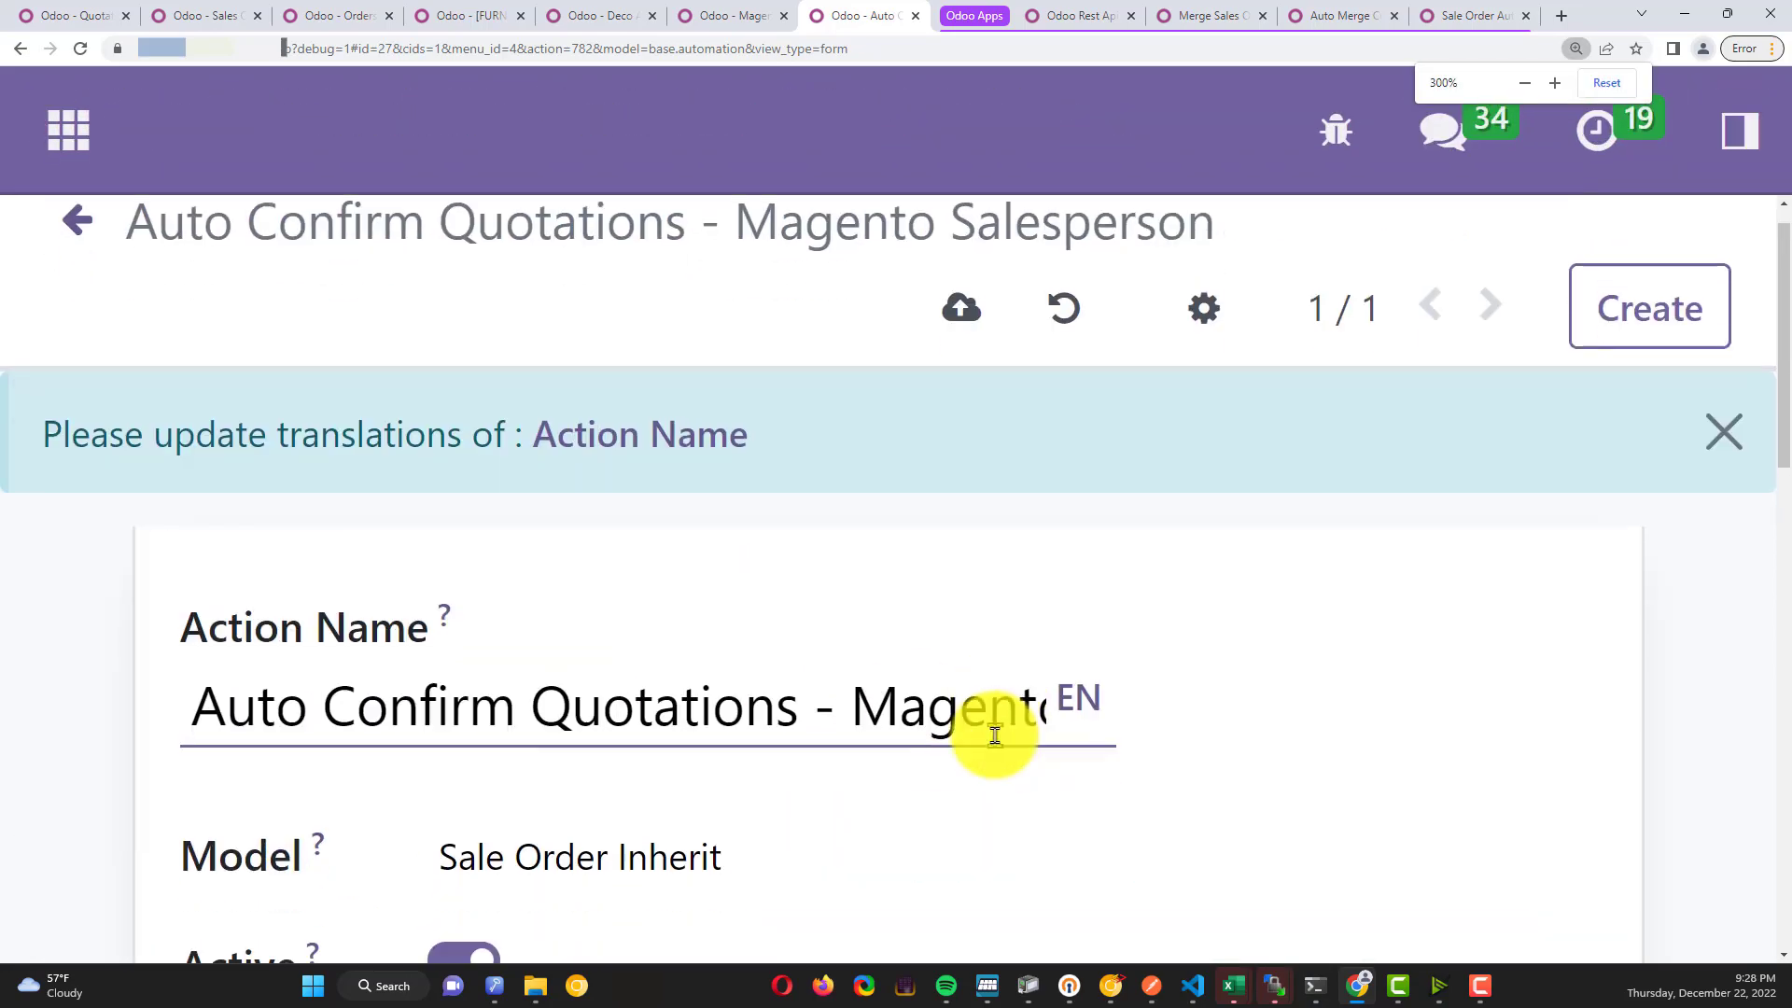
{"action": "left_click", "coordinate": [331, 723]}
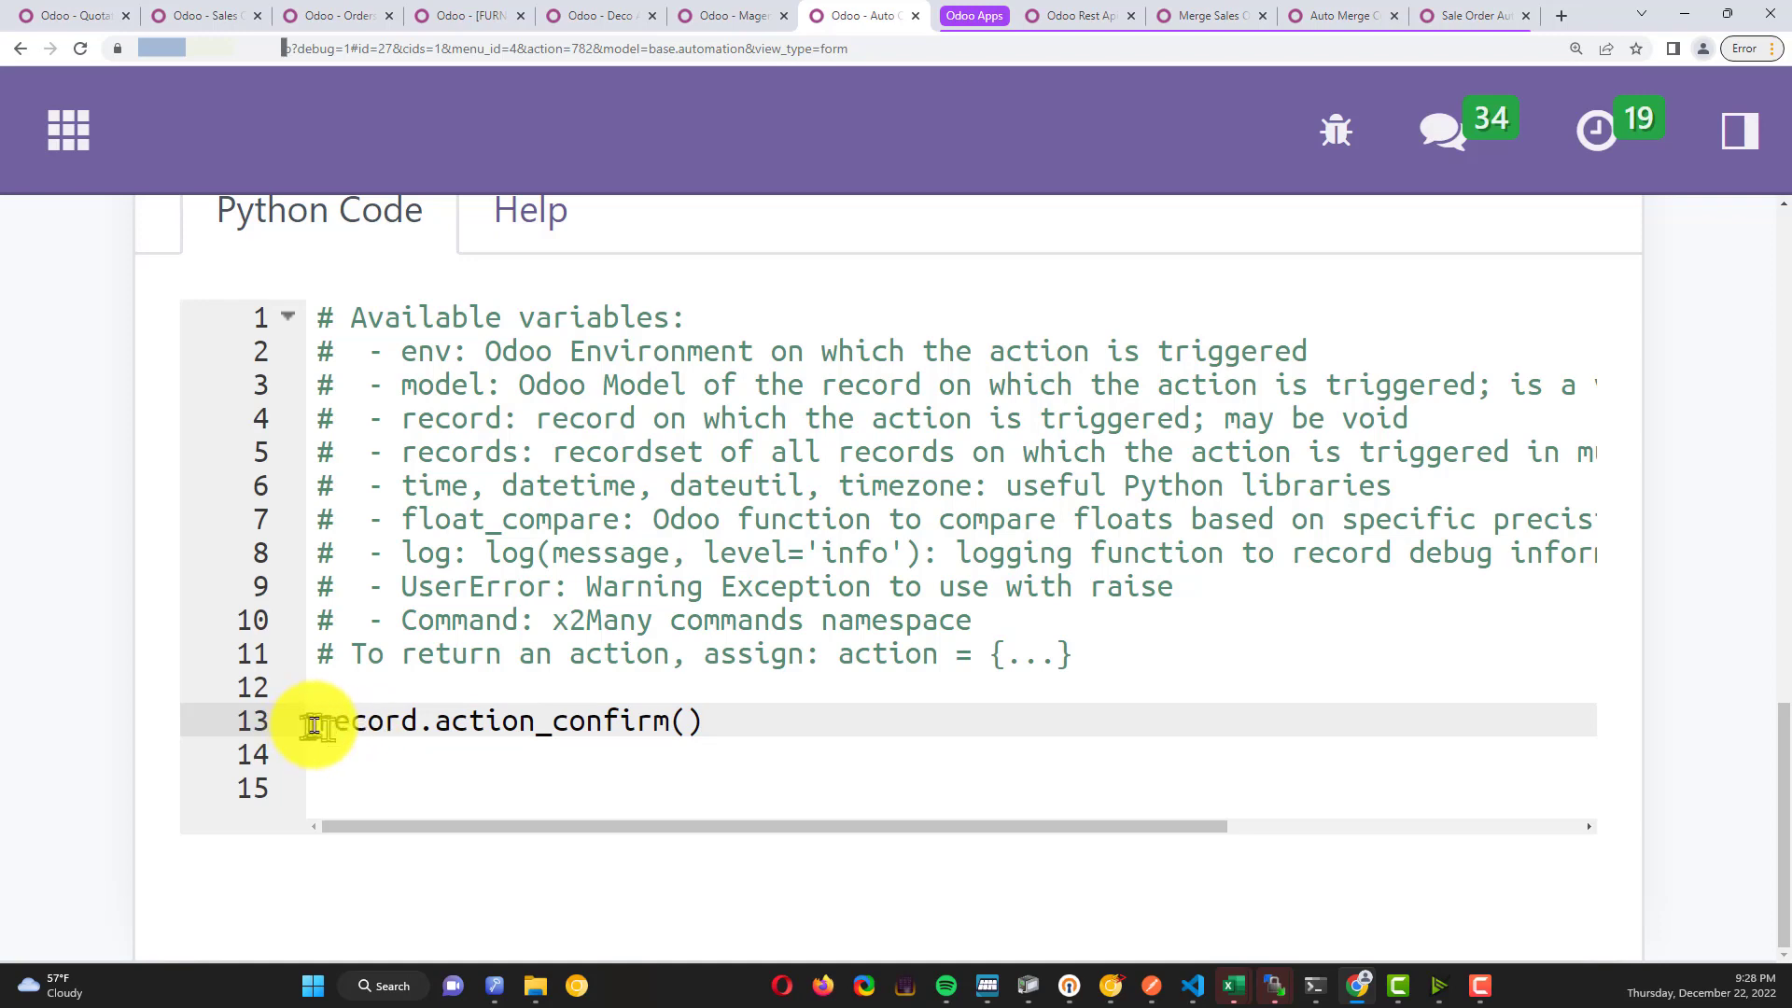
{"action": "left_click_drag", "start_coordinate": [314, 727], "coordinate": [793, 720]}
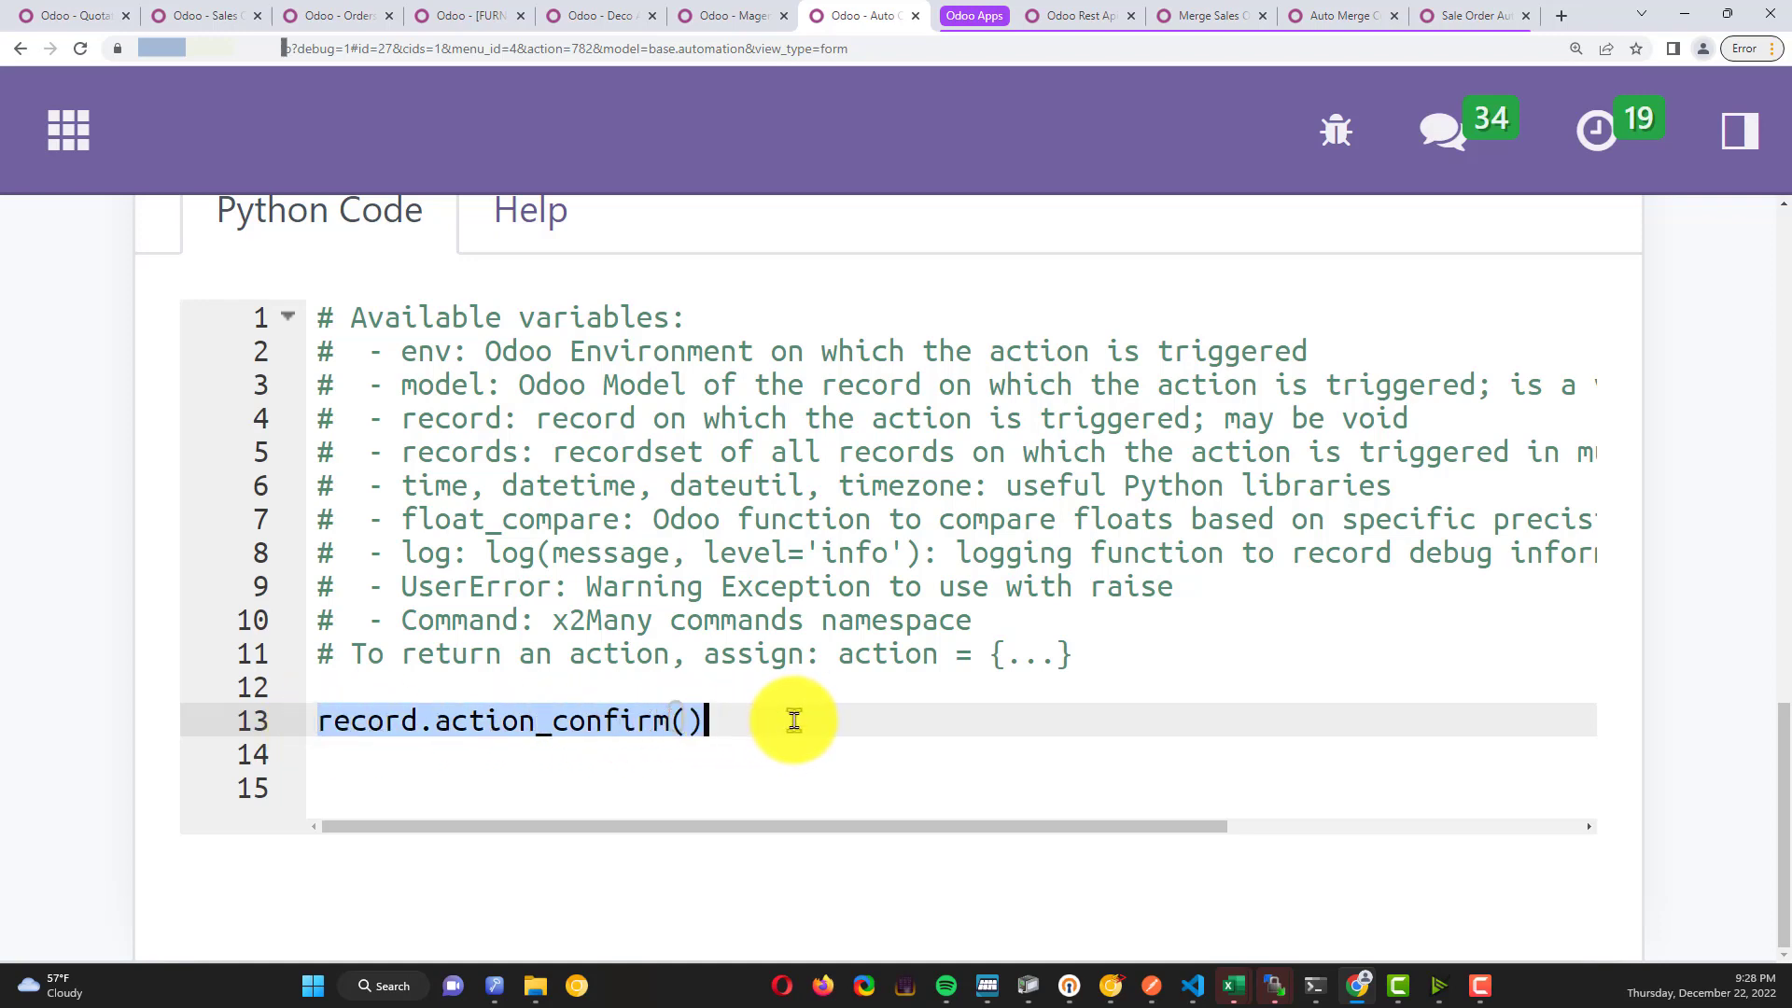
{"action": "scroll", "coordinate": [794, 720], "scroll_direction": "down", "scroll_amount": 2}
{"action": "scroll", "coordinate": [1027, 710], "scroll_direction": "down", "scroll_amount": 5}
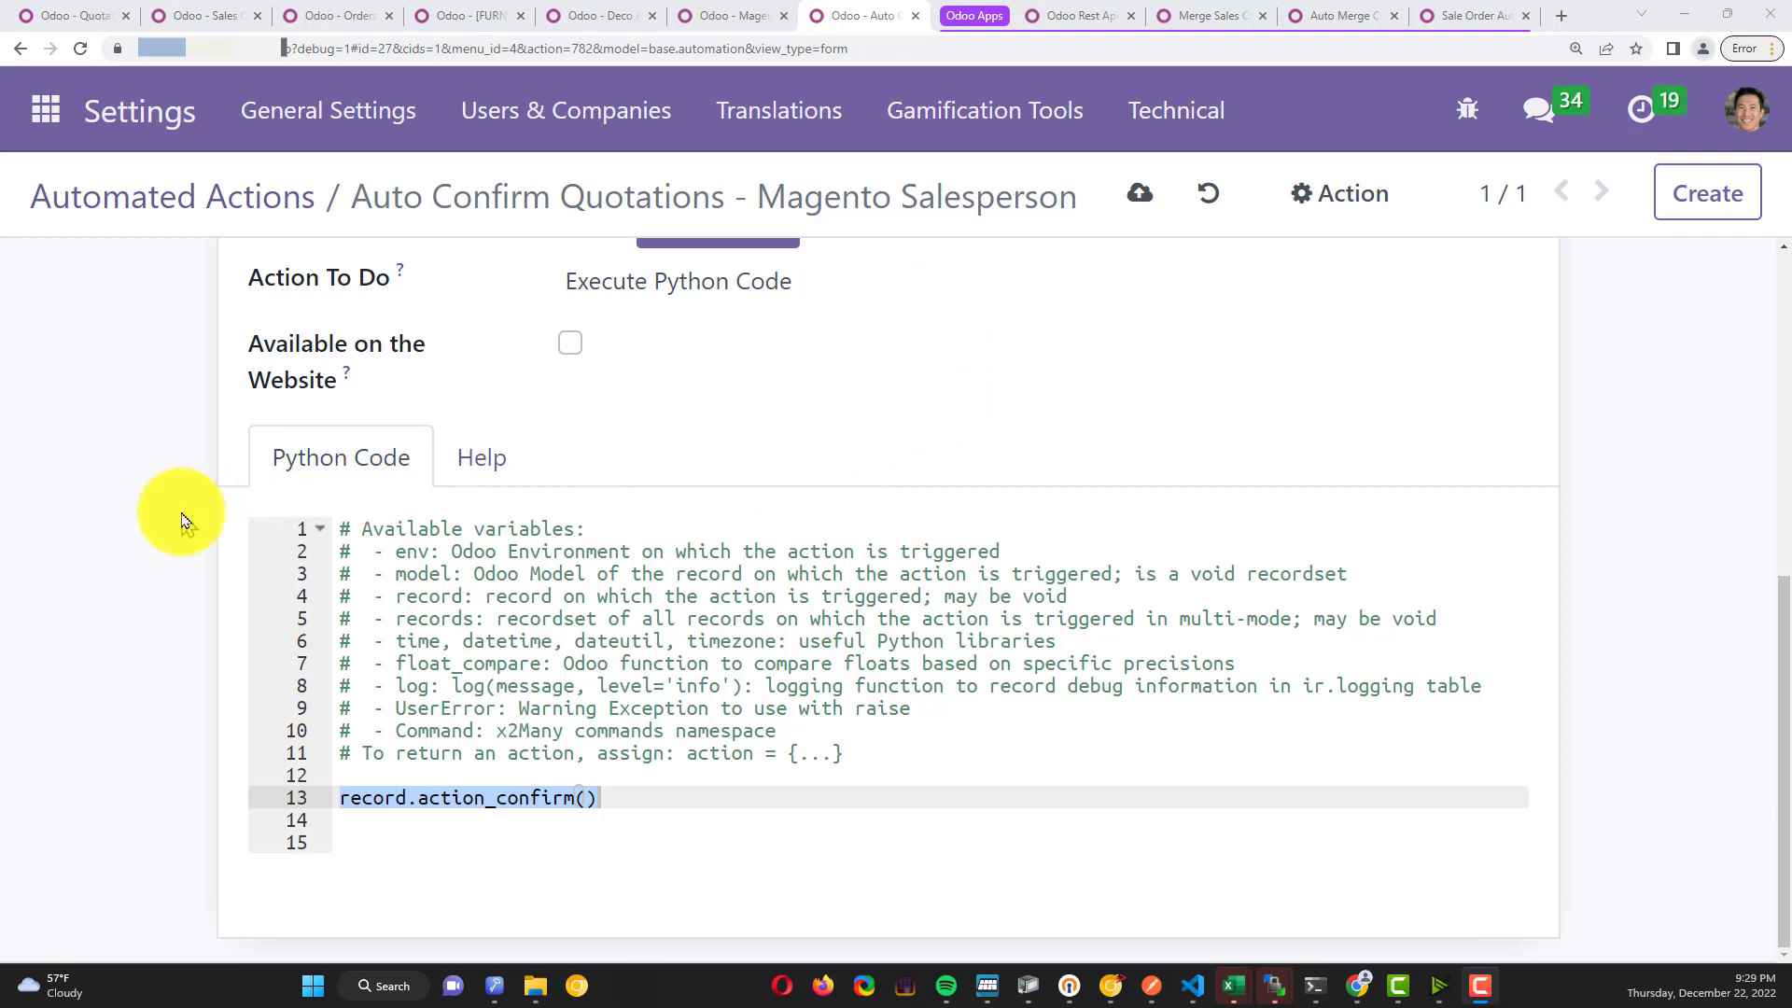
Zoom the page out and save the automated action
{"action": "key", "text": "alt+s"}
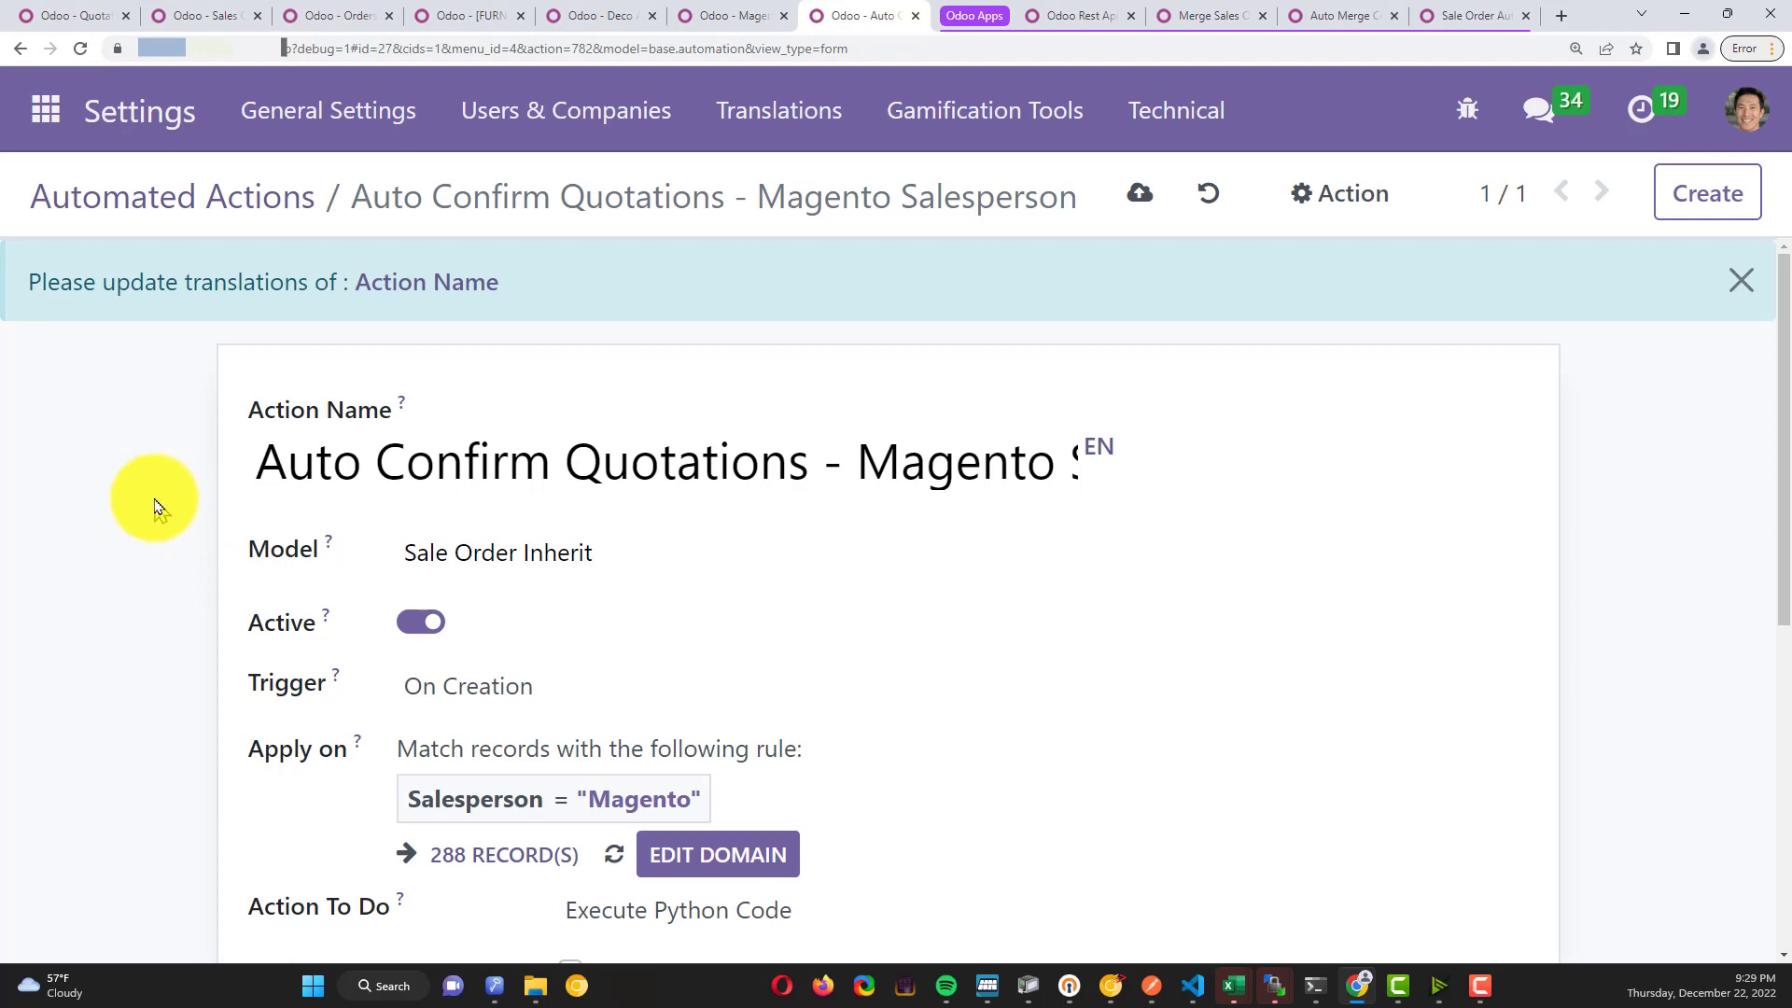
{"action": "key", "text": "ctrl+minus"}
{"action": "key", "text": "ctrl+minus"}
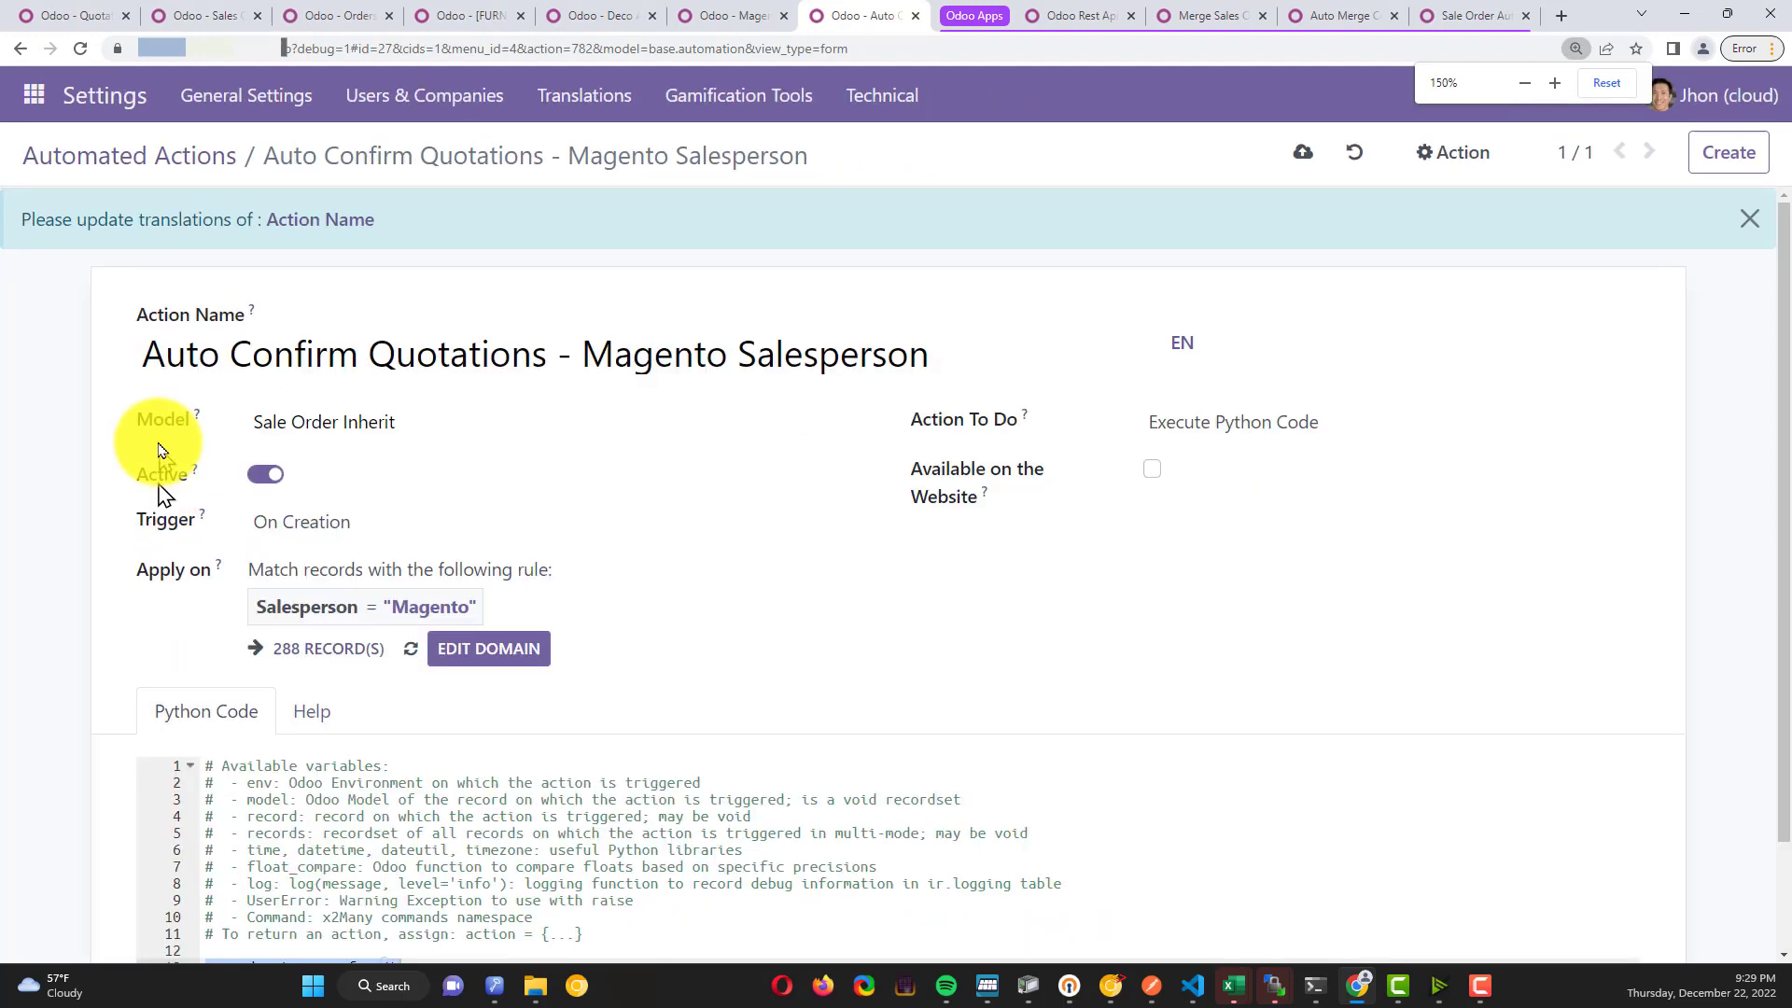
{"action": "scroll", "coordinate": [159, 453], "scroll_direction": "down", "scroll_amount": 2}
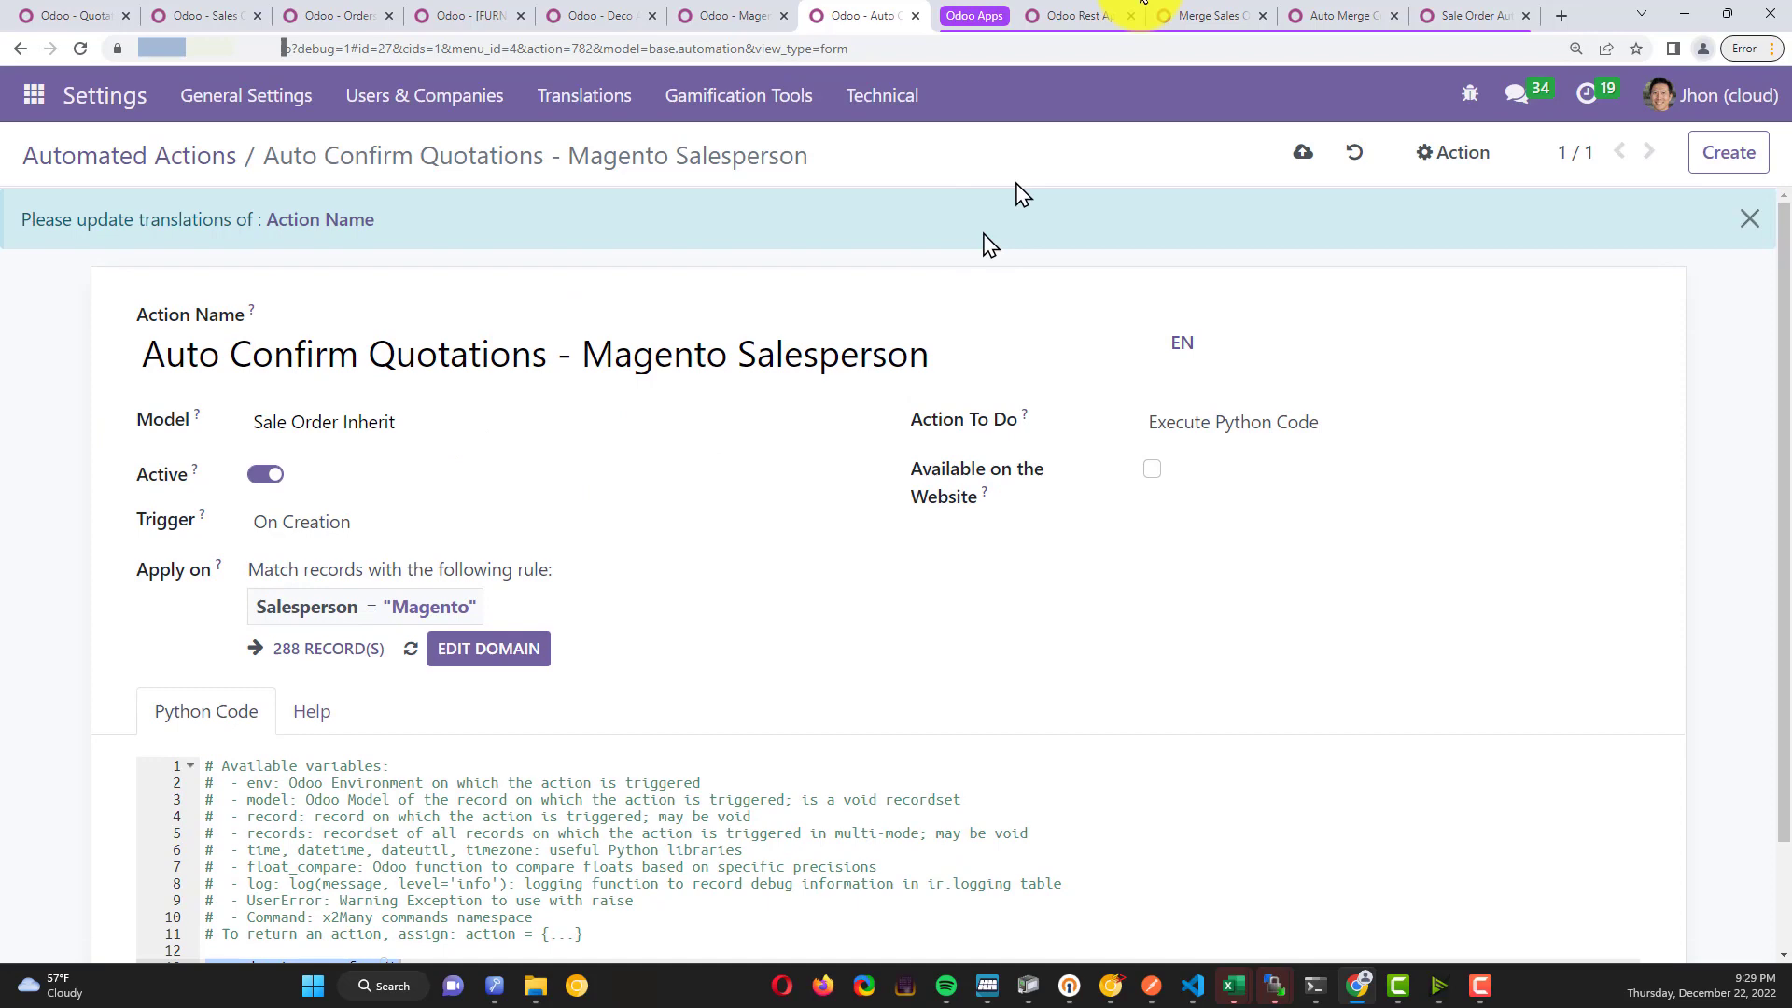
{"action": "left_click", "coordinate": [1296, 158]}
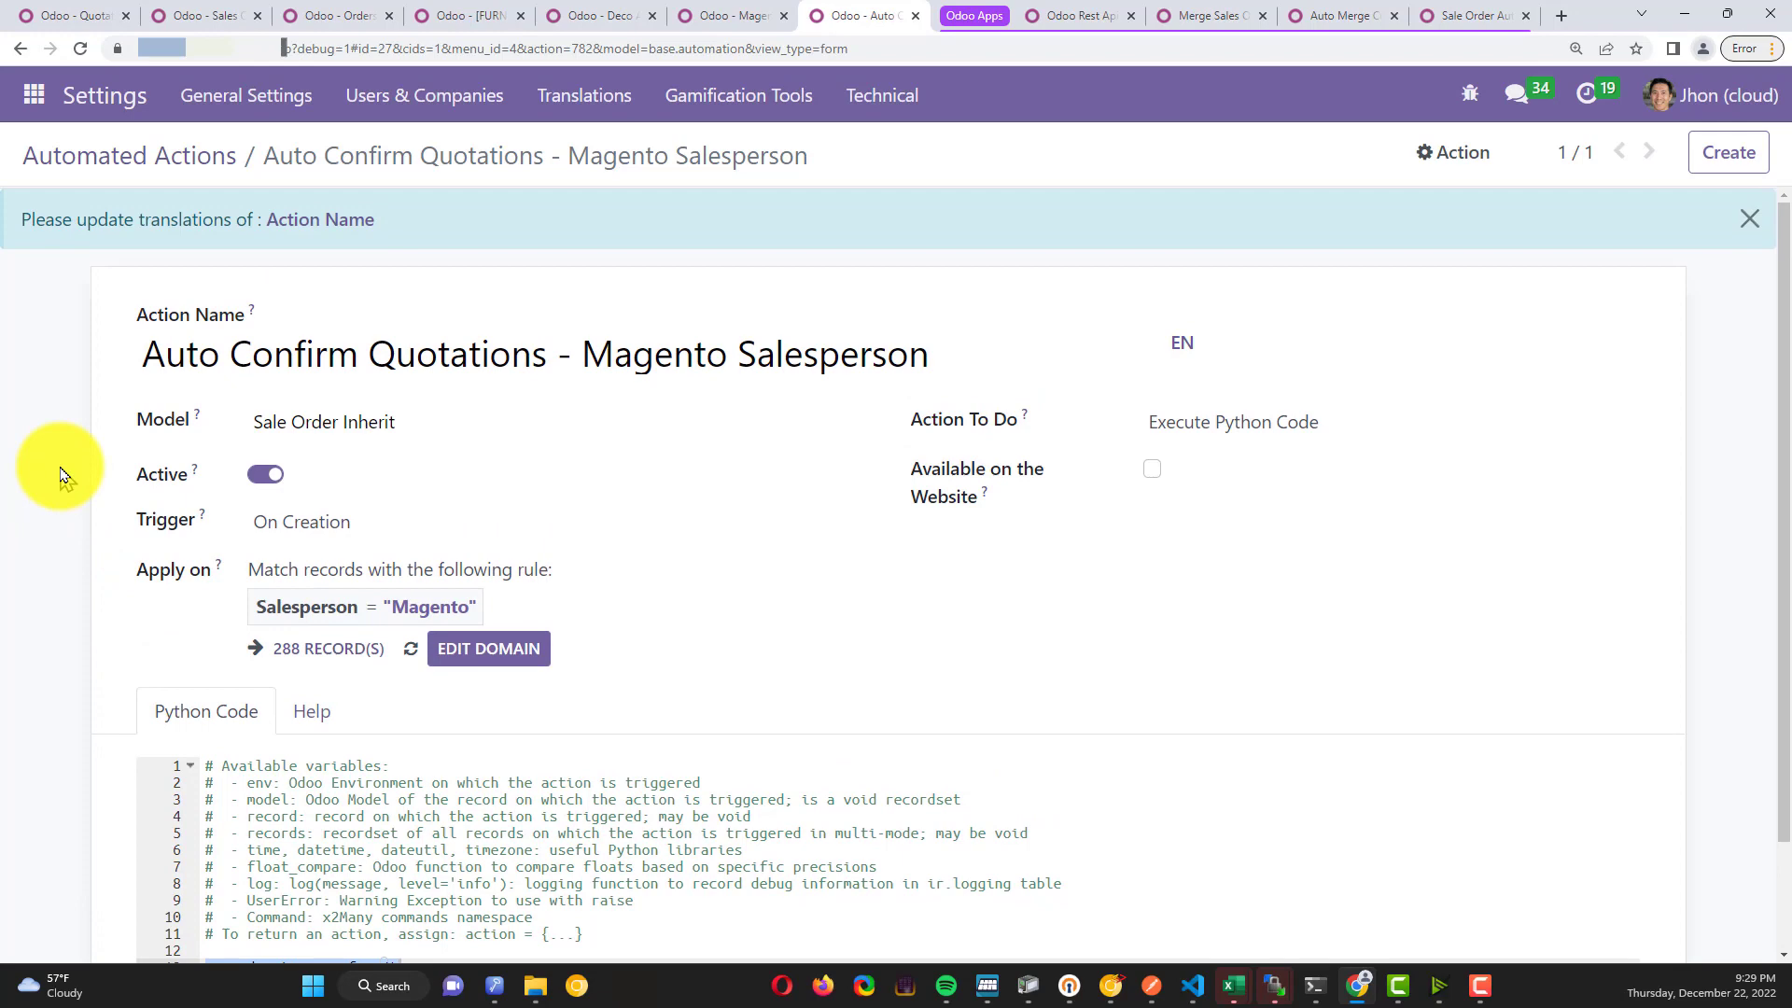
Open the Office Lamp product form showing 78.00 units on hand and 59.00 forecasted
{"action": "left_click", "coordinate": [79, 17]}
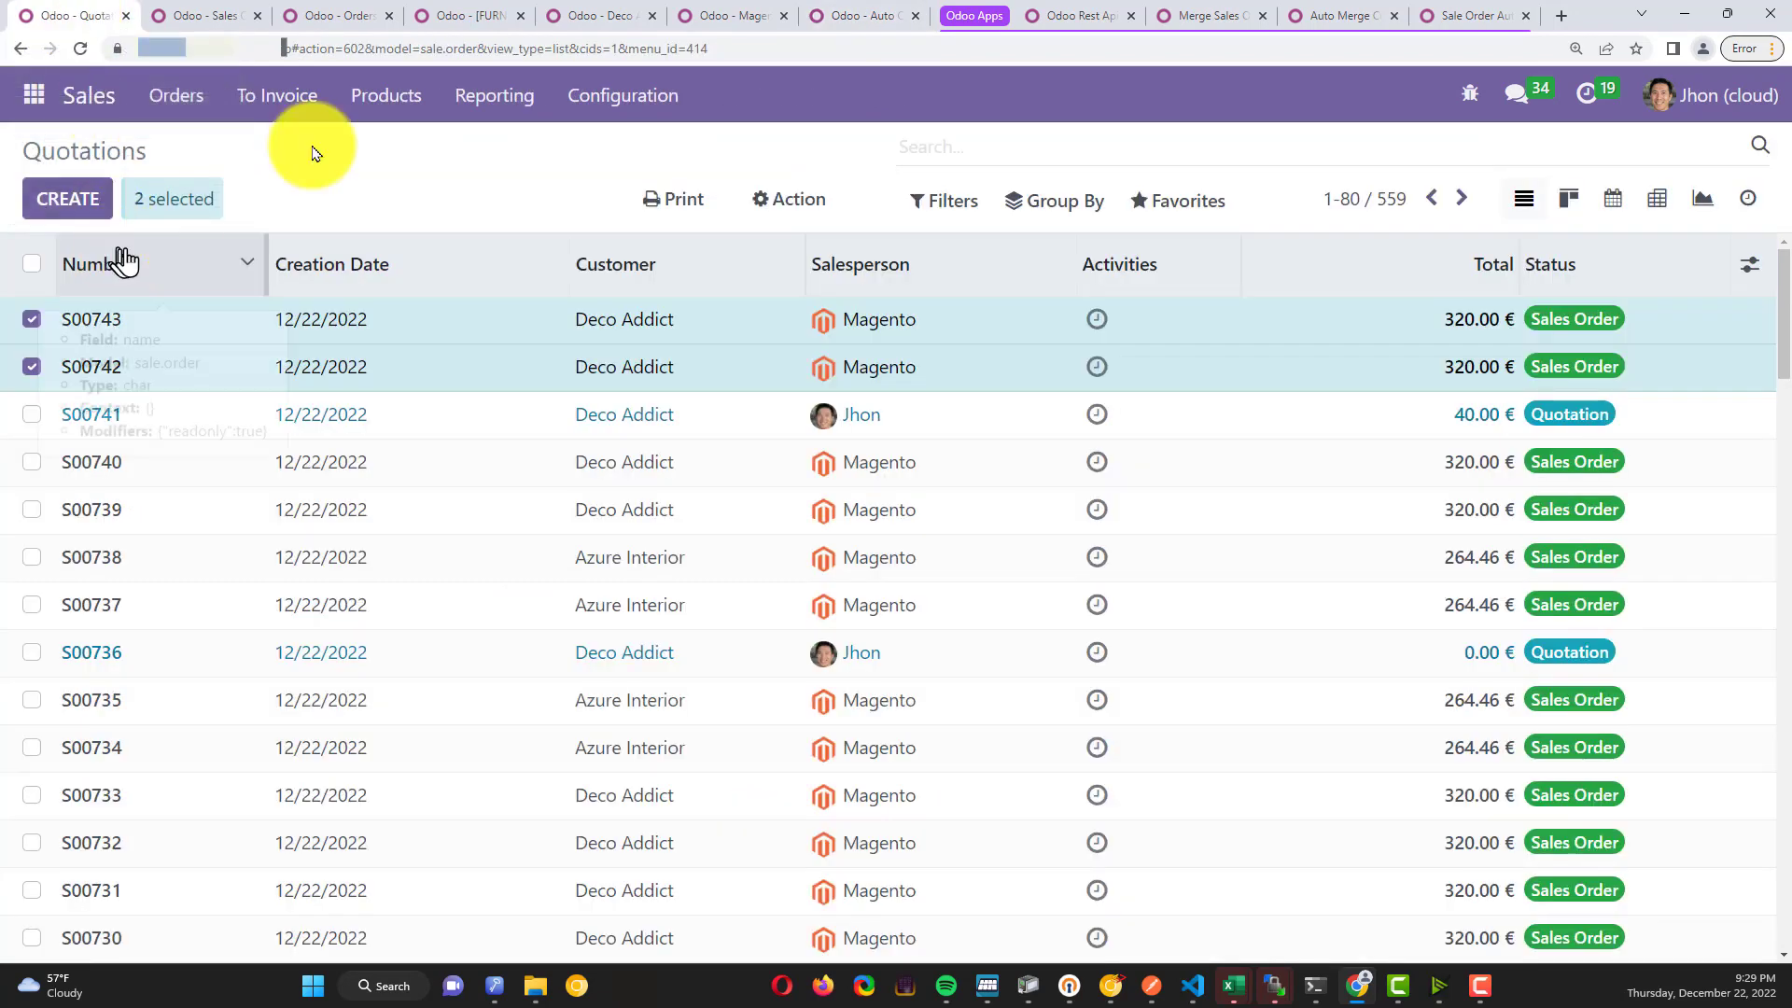
{"action": "left_click", "coordinate": [452, 19]}
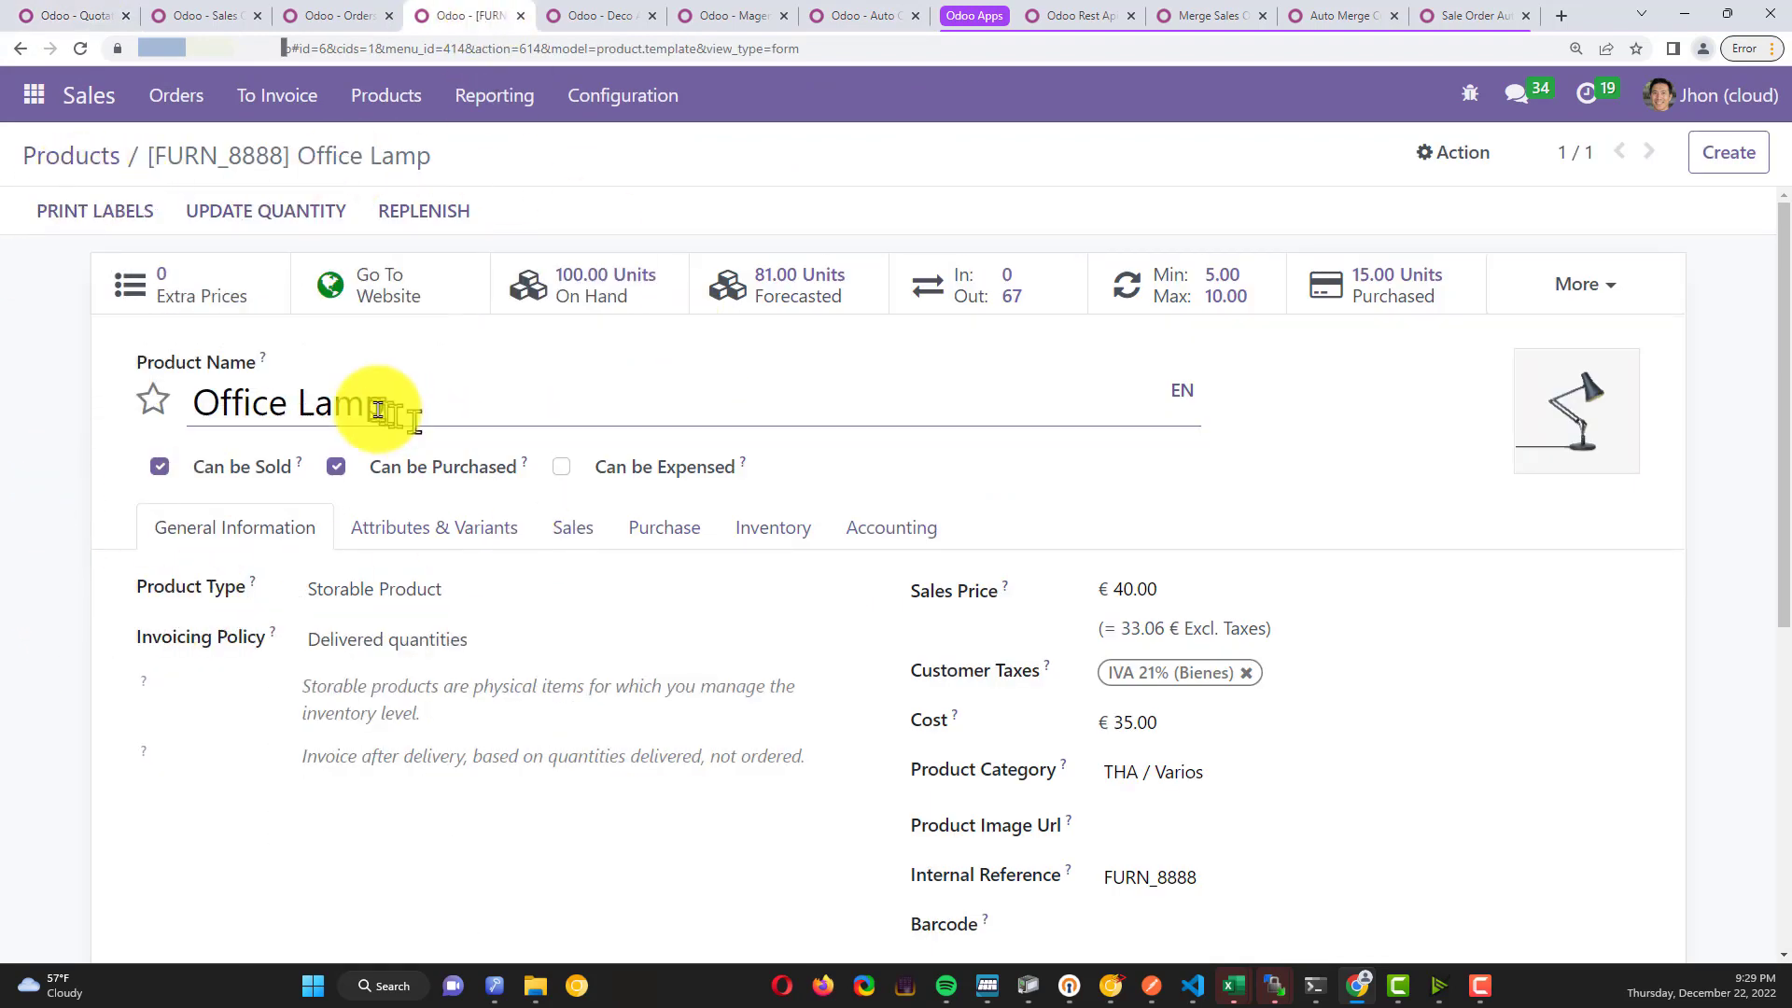
{"action": "left_click_drag", "start_coordinate": [387, 404], "coordinate": [119, 399]}
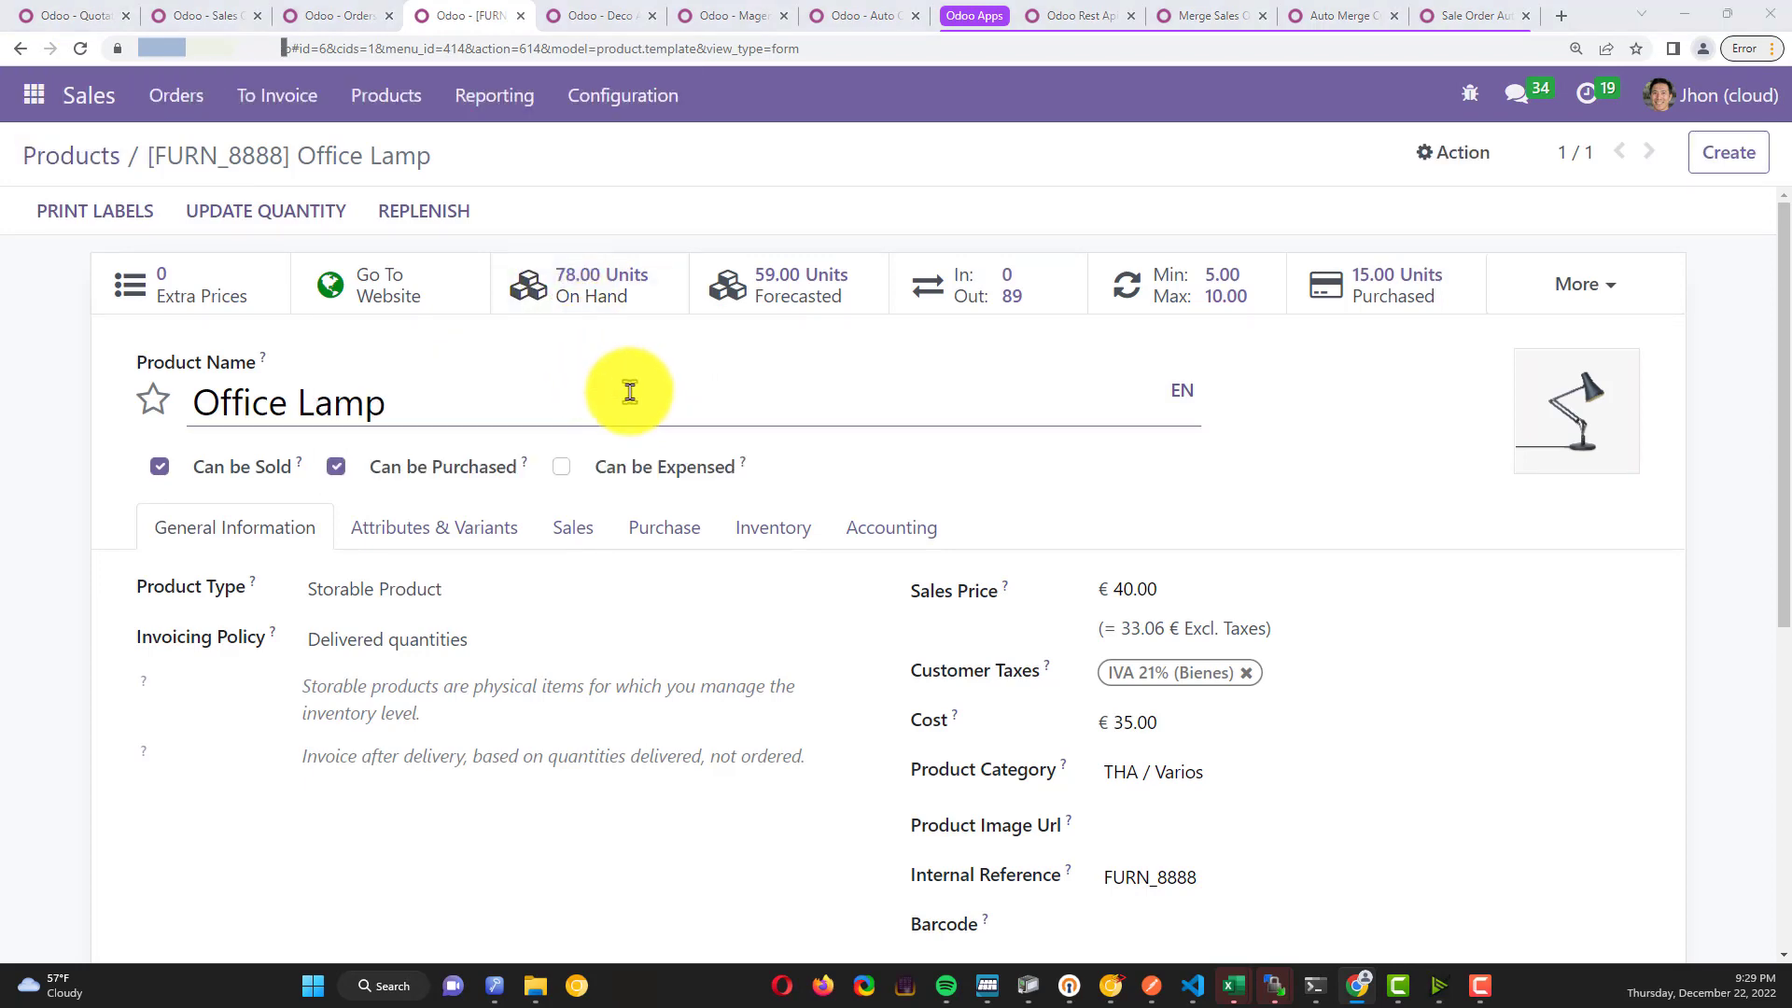
Send the Postman sale.order create requests for partner 10, then several times for partner 14
{"action": "key", "text": "alt+Tab"}
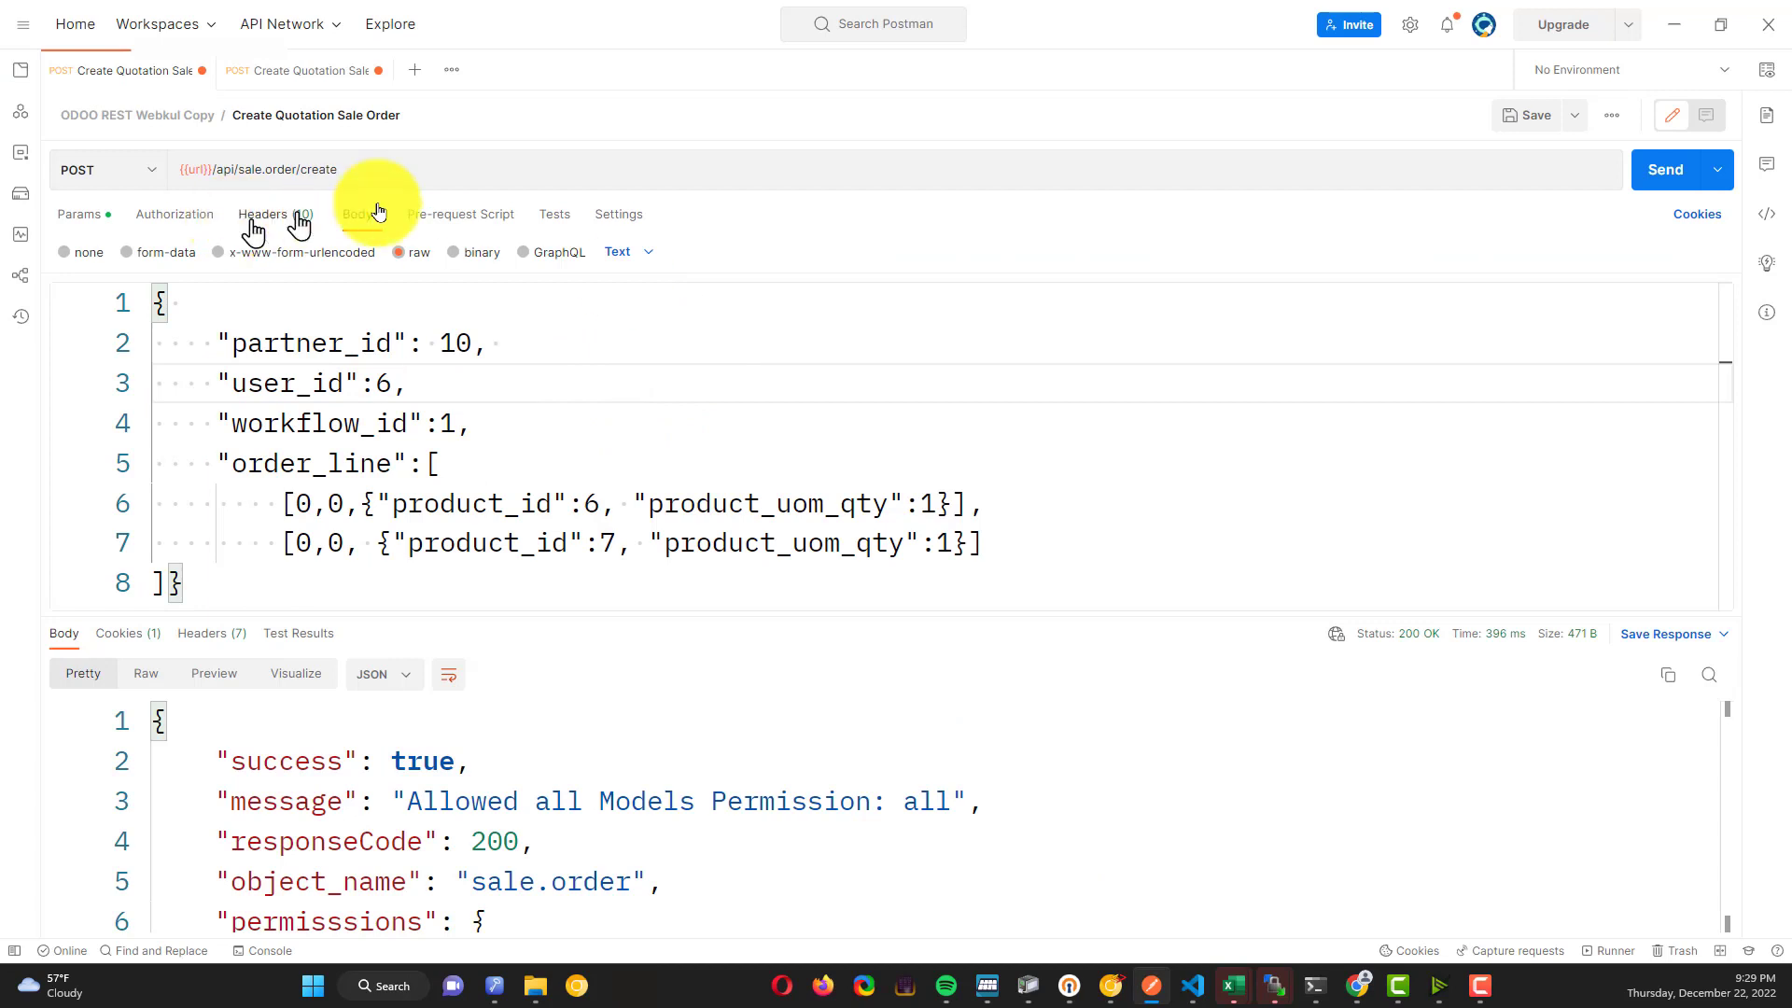
{"action": "left_click", "coordinate": [1660, 175]}
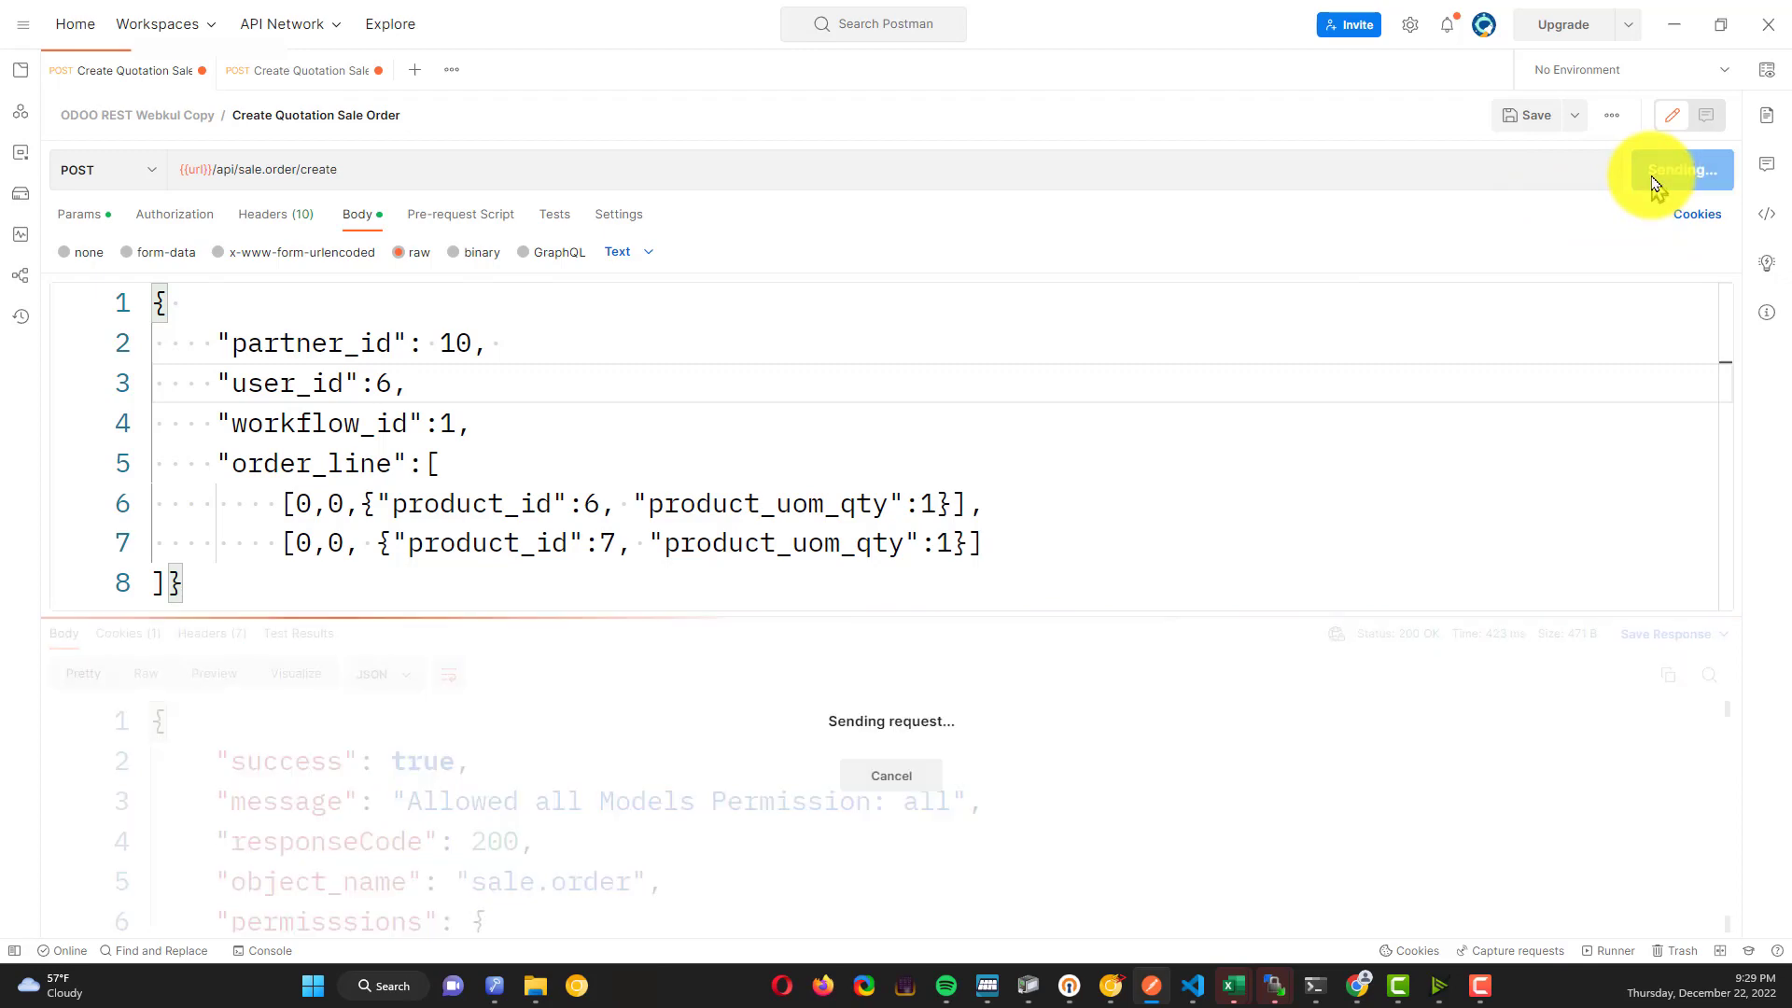
{"action": "left_click", "coordinate": [300, 75]}
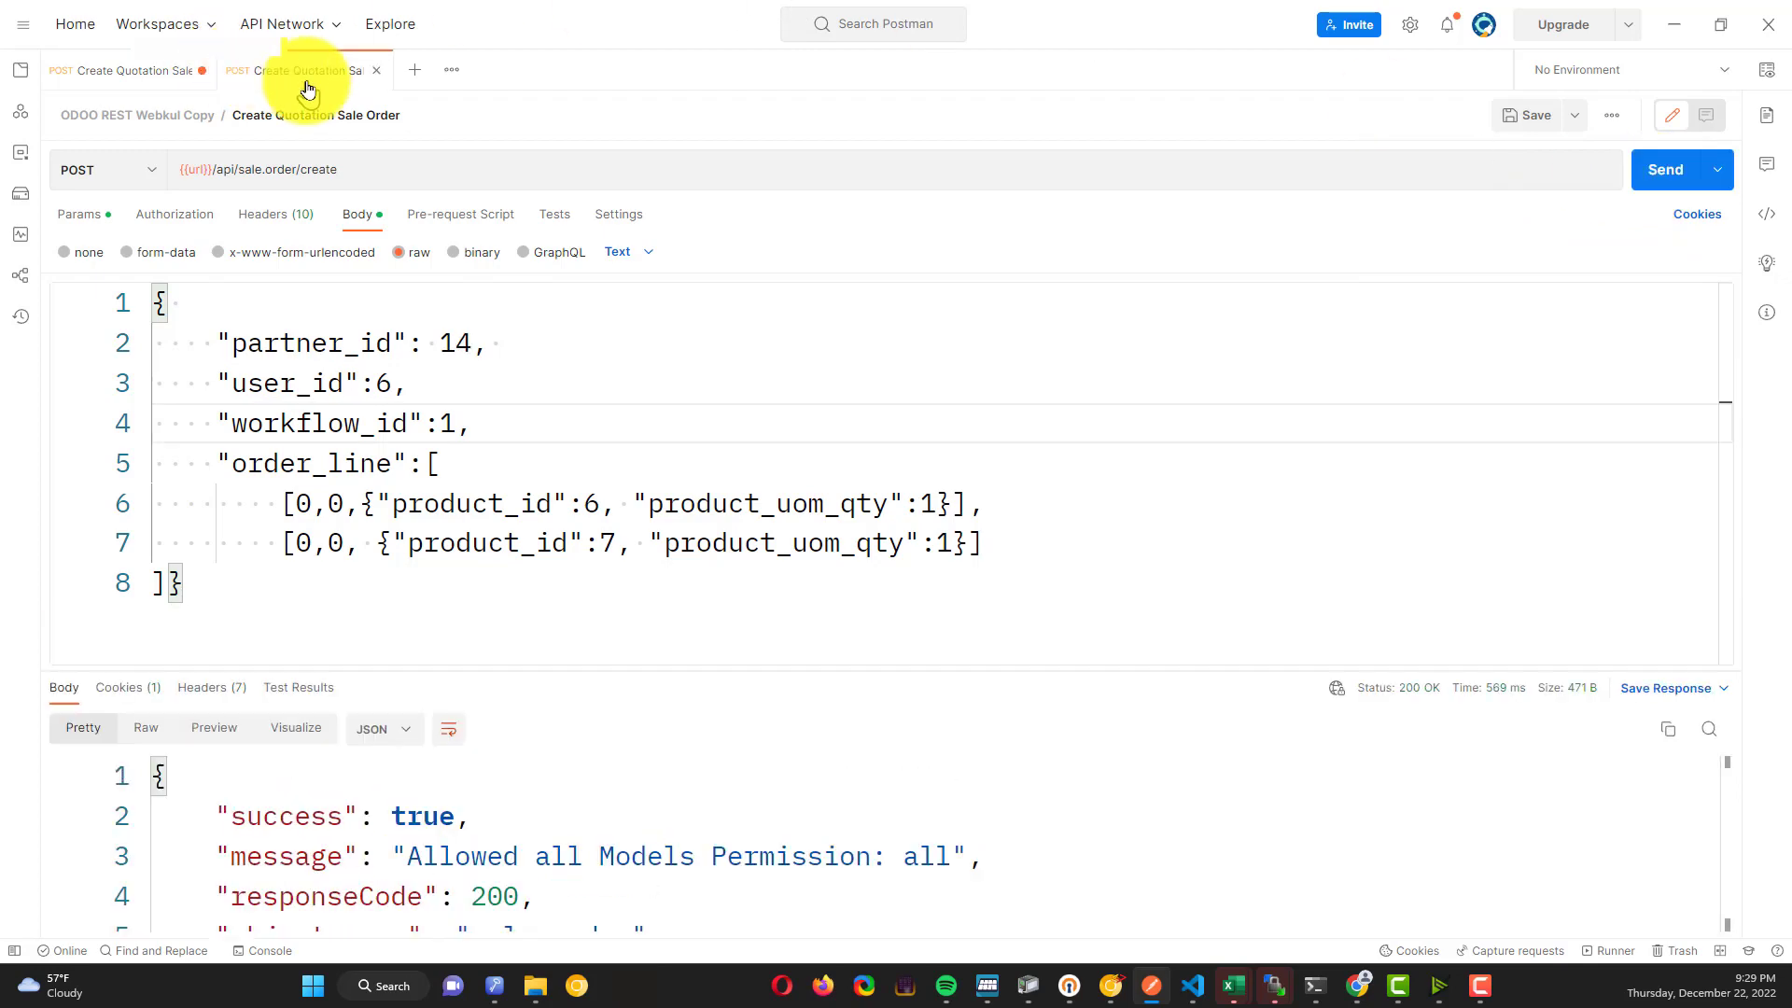
{"action": "left_click", "coordinate": [1712, 169]}
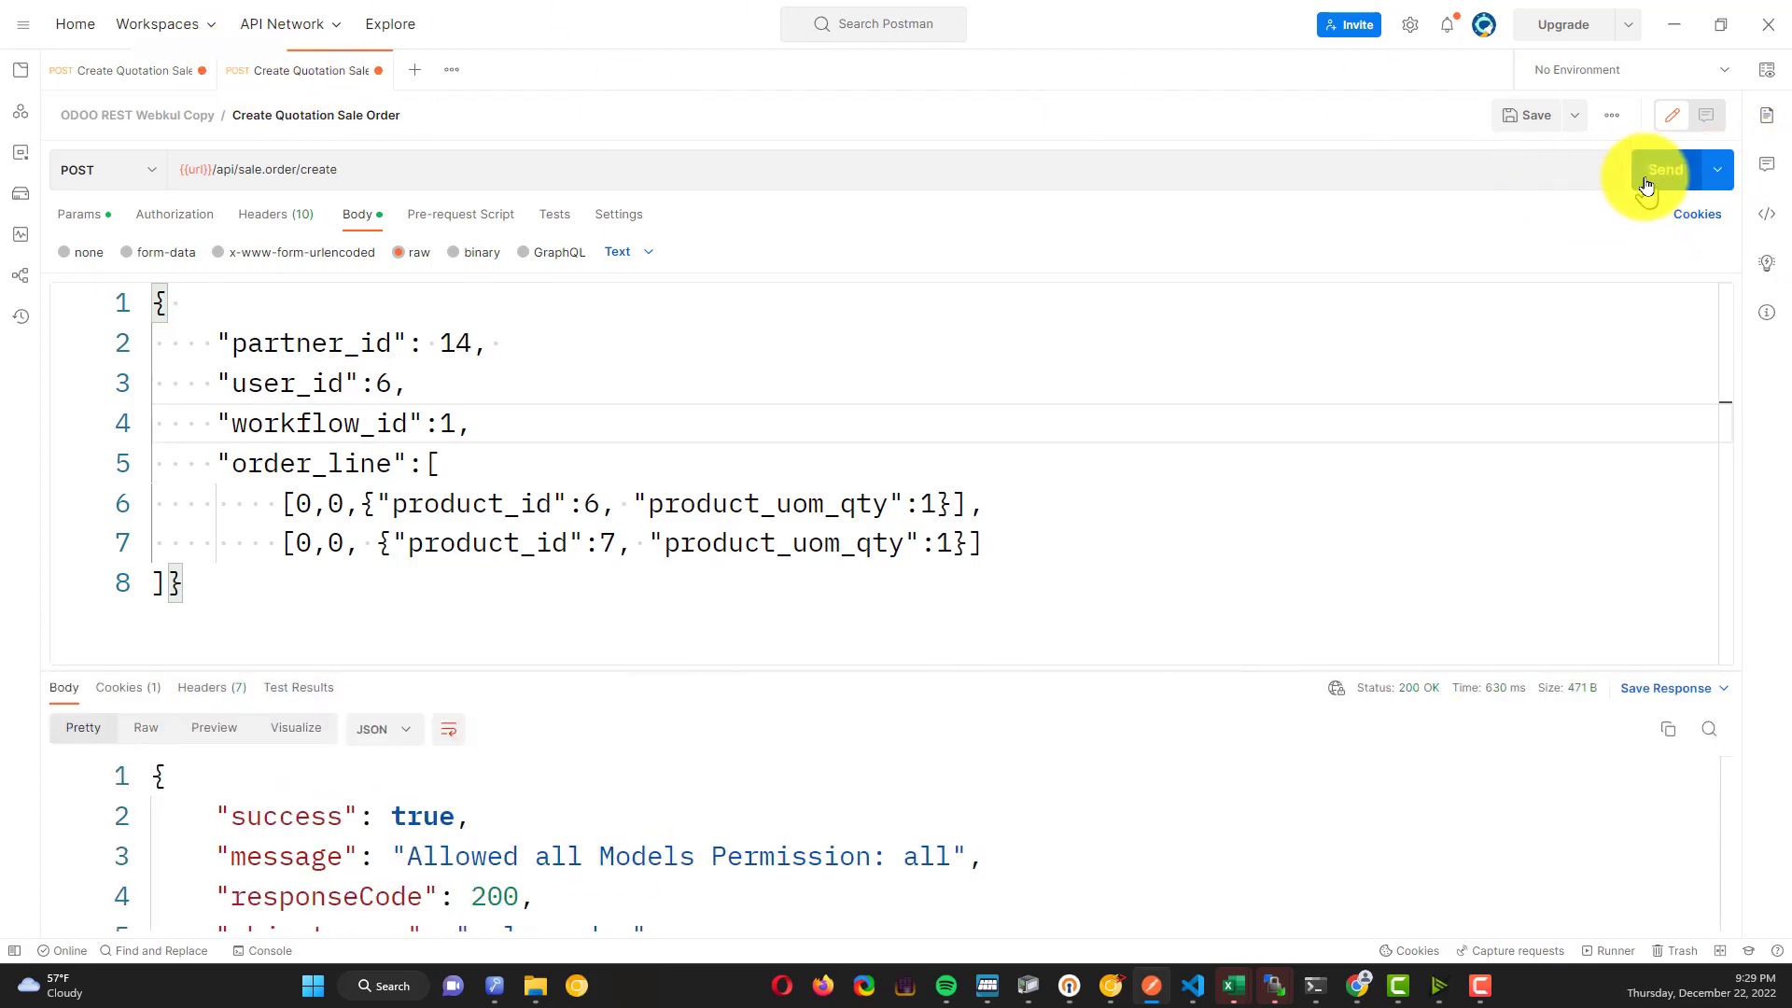
{"action": "left_click", "coordinate": [1648, 187]}
{"action": "left_click", "coordinate": [1654, 180]}
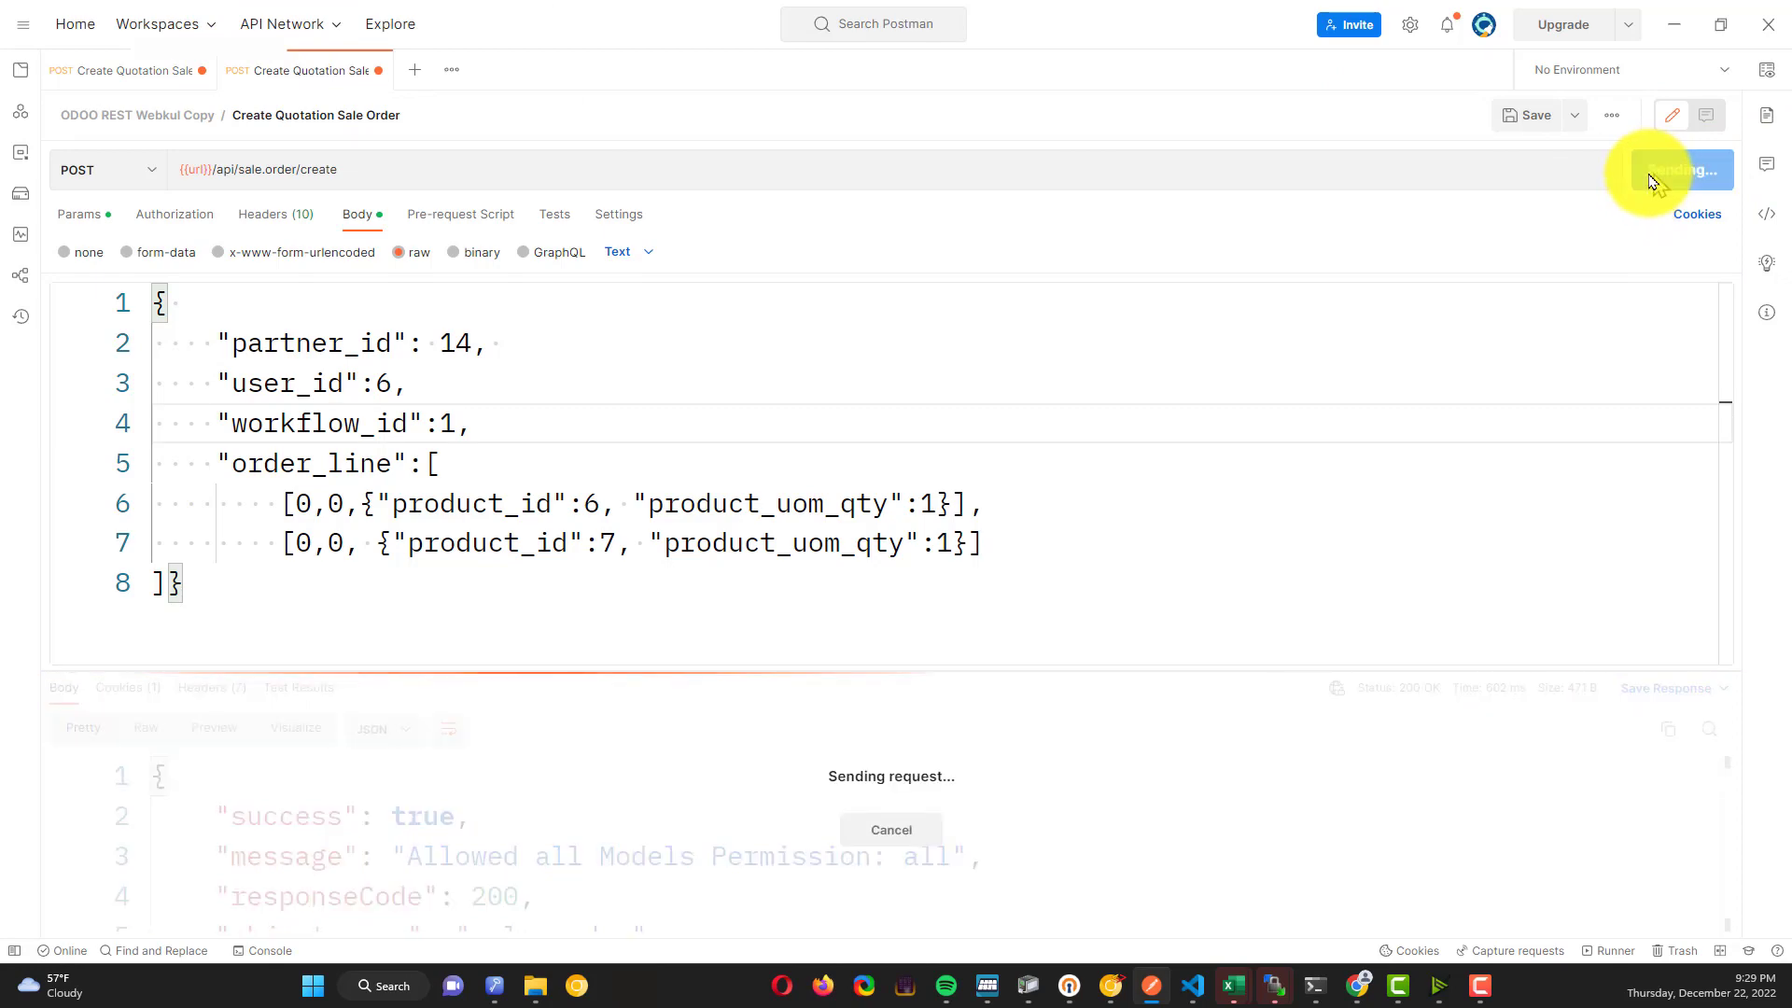
{"action": "key", "text": "alt+Tab"}
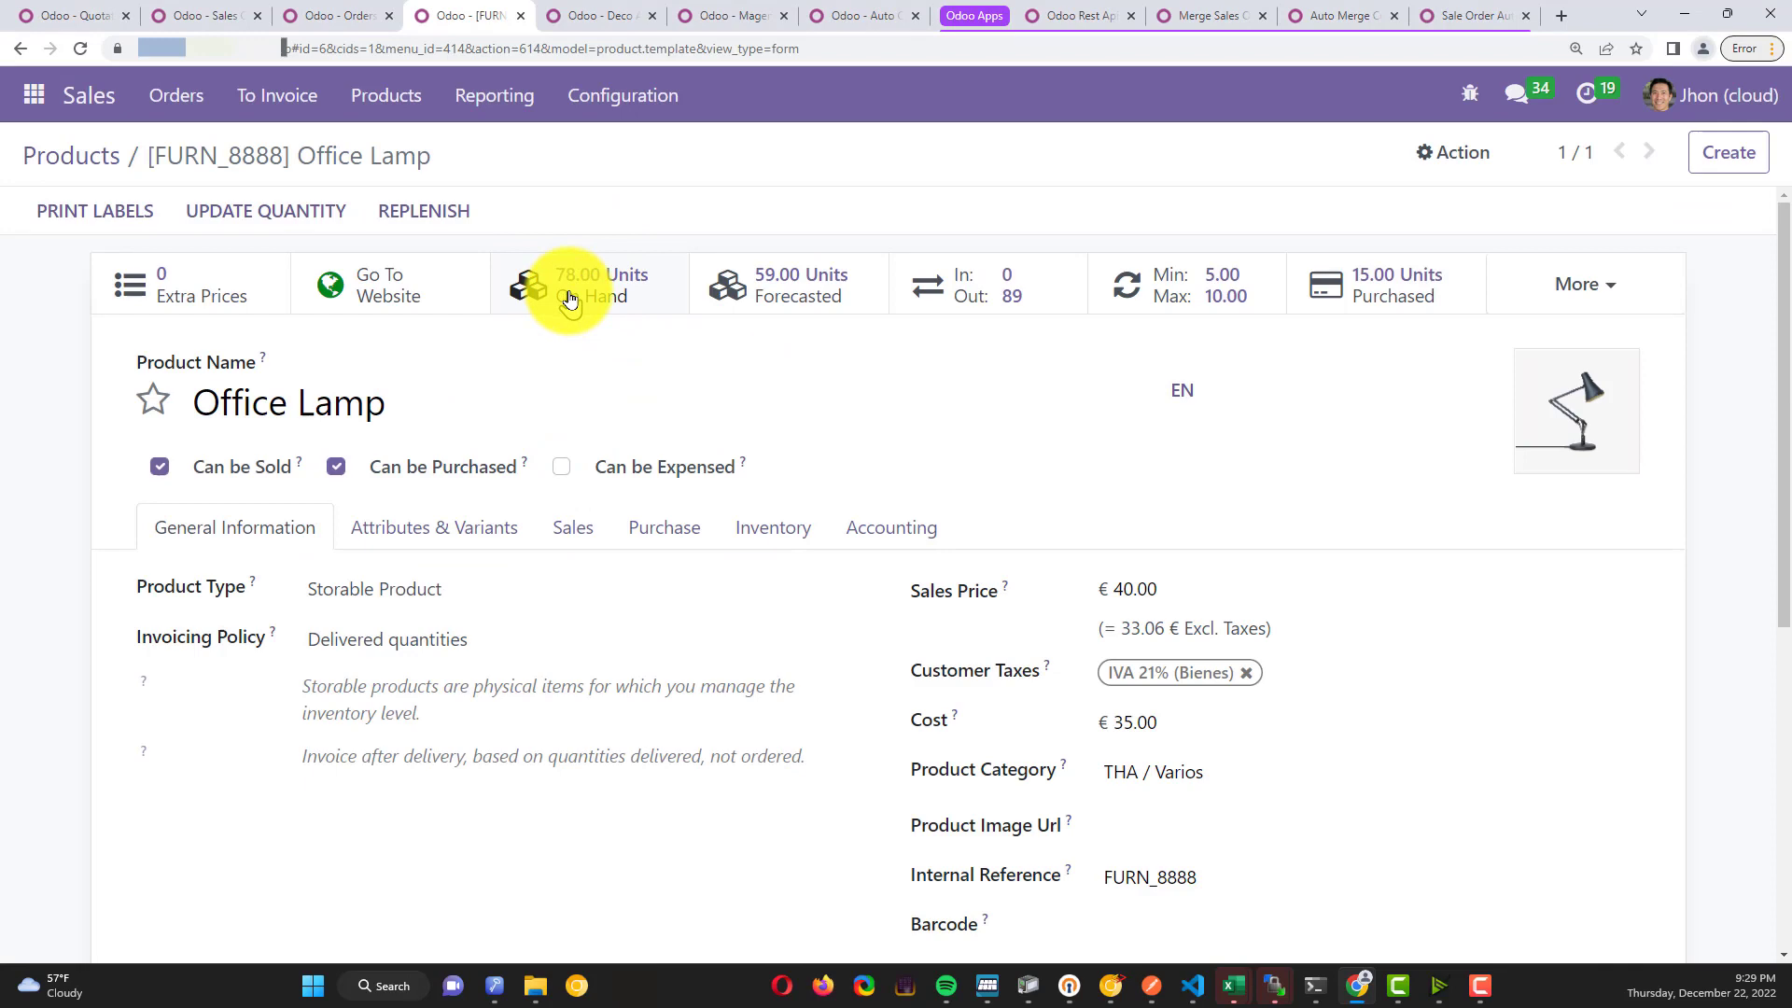
Refresh Office Lamp stock to 70.00 on hand and list all orders, with Magento orders S00744–S00753 confirmed
{"action": "left_click", "coordinate": [81, 48]}
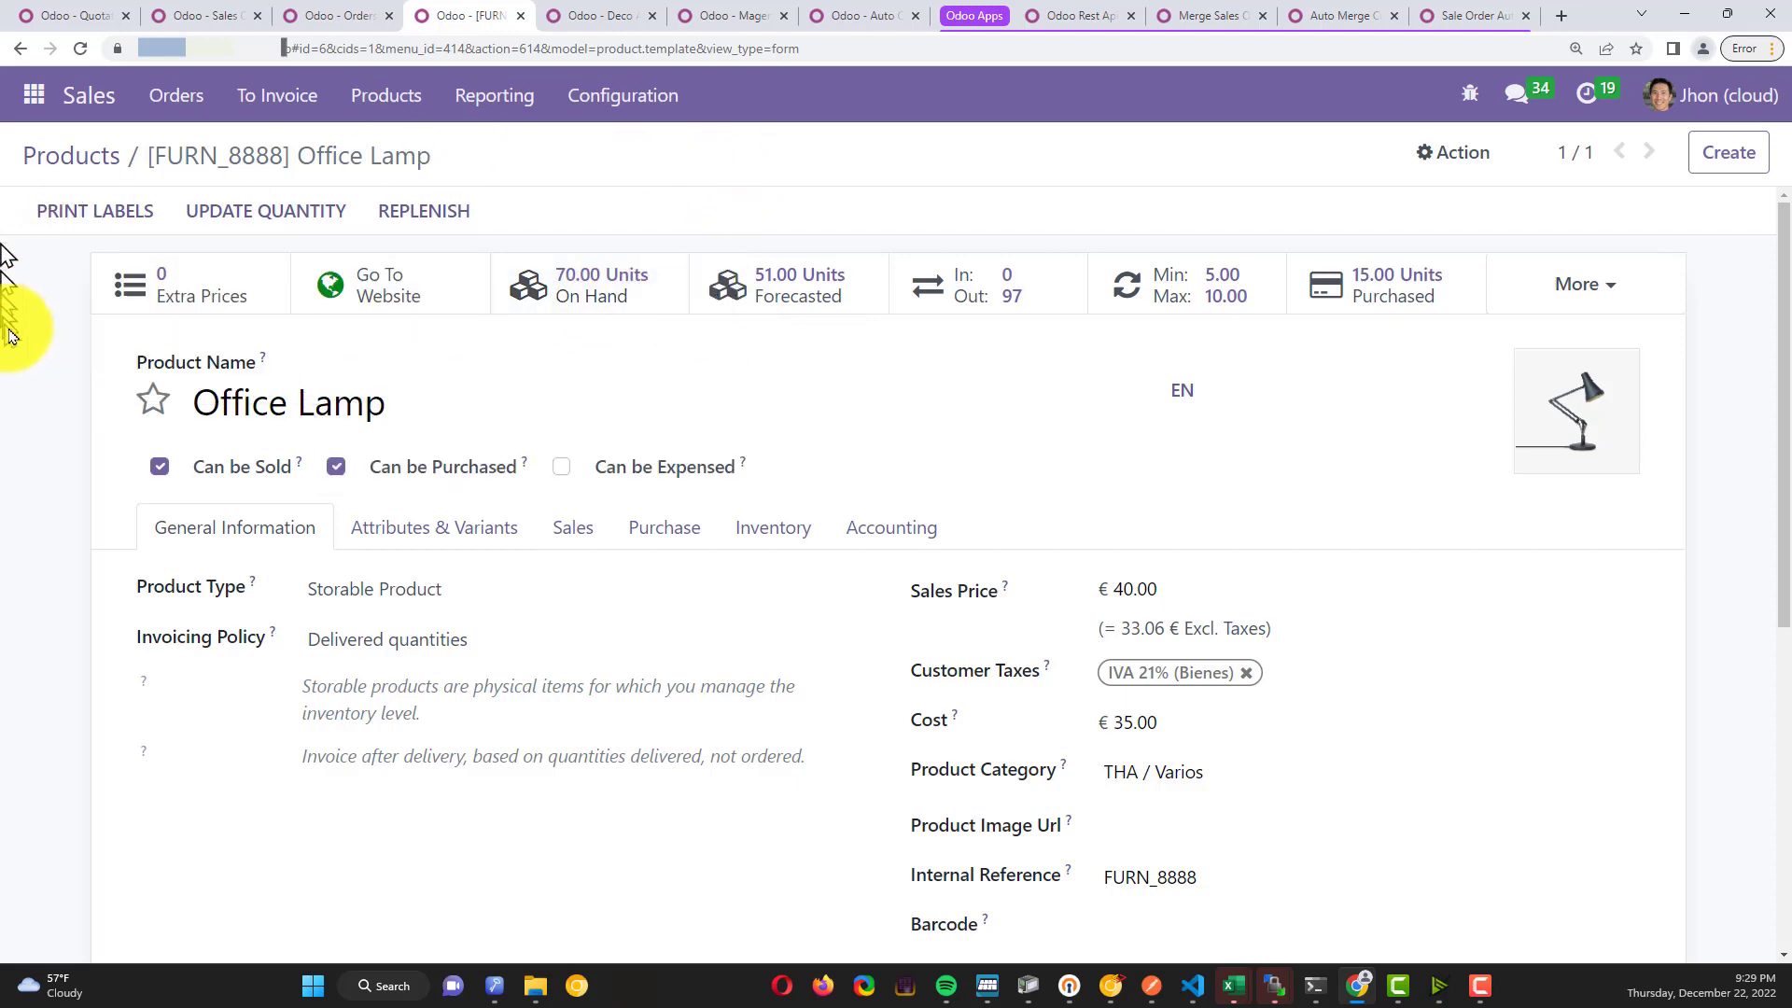
{"action": "left_click", "coordinate": [67, 17]}
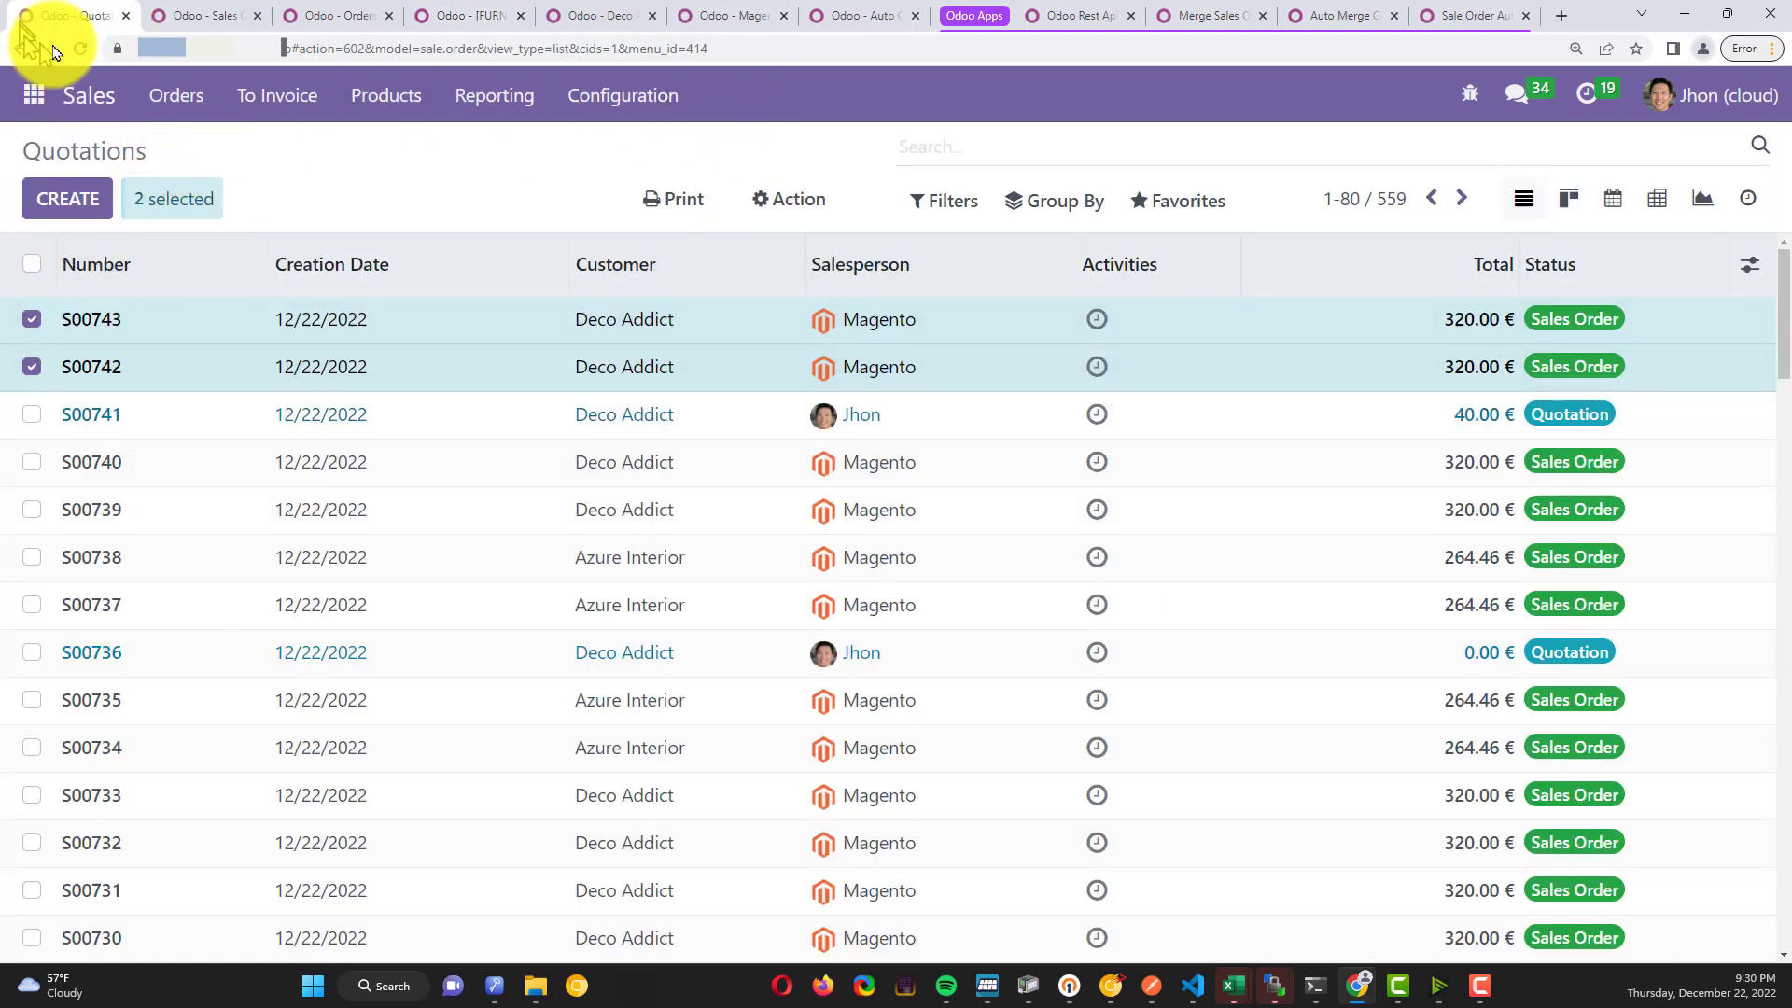
{"action": "left_click", "coordinate": [82, 50]}
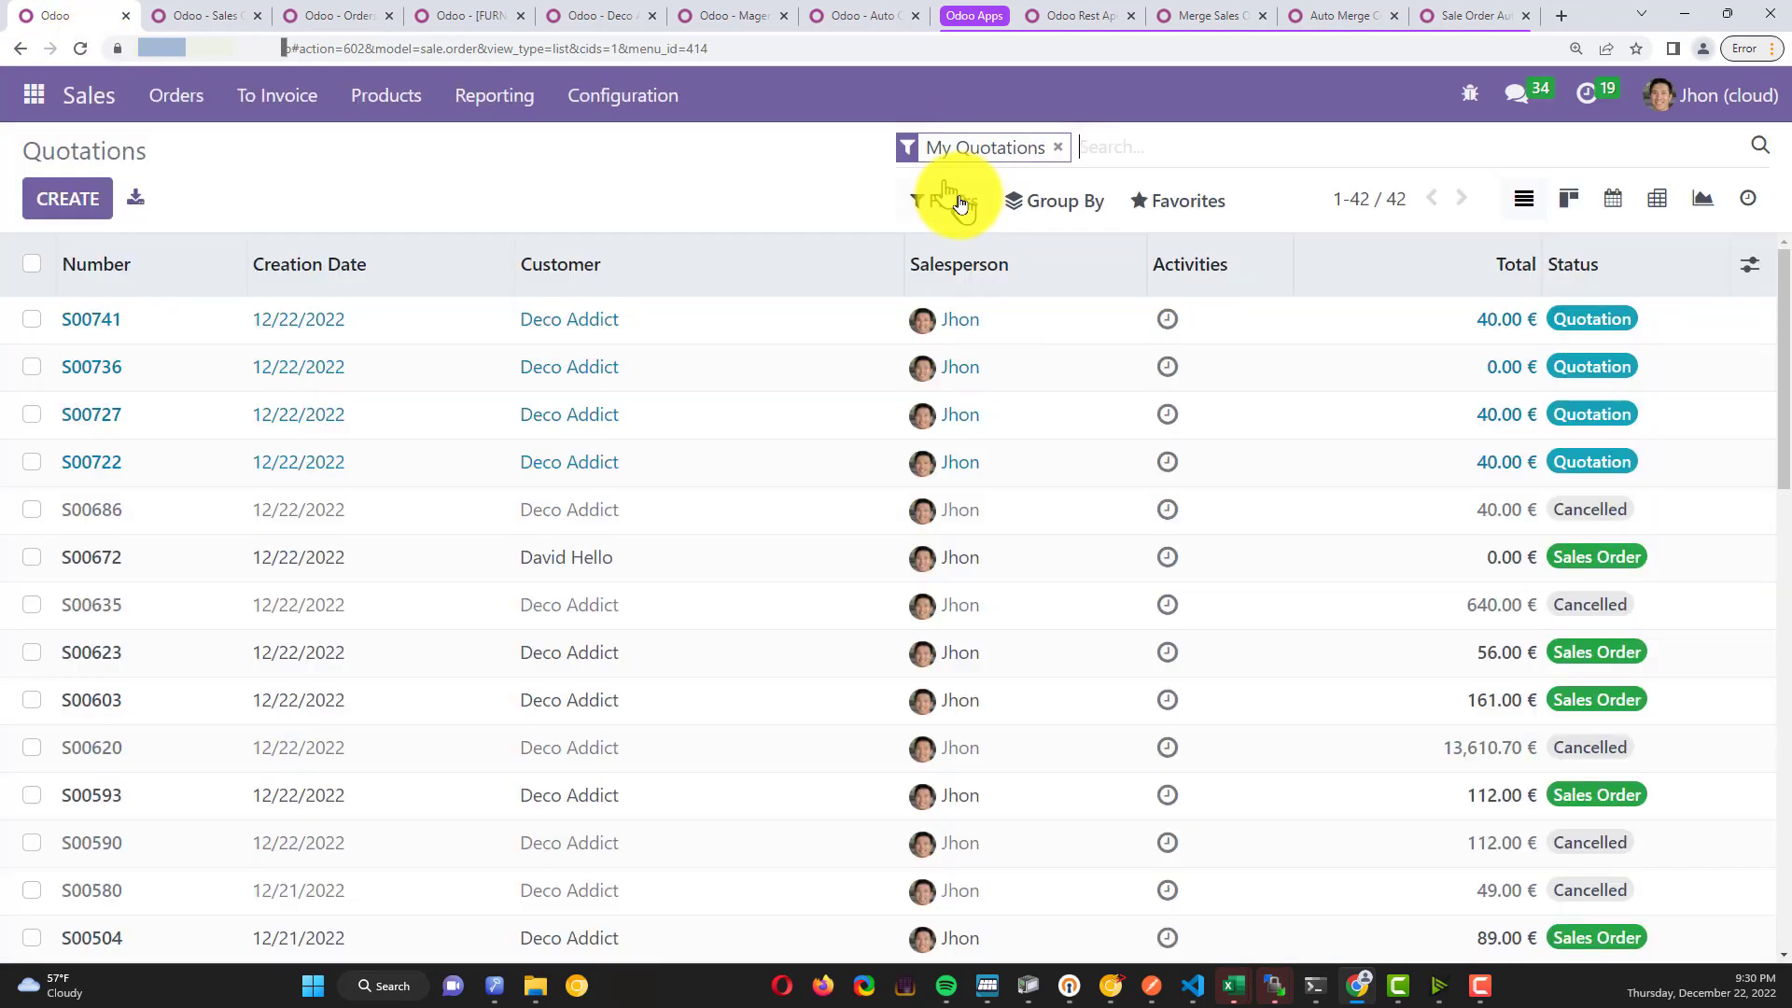
{"action": "left_click", "coordinate": [1058, 149]}
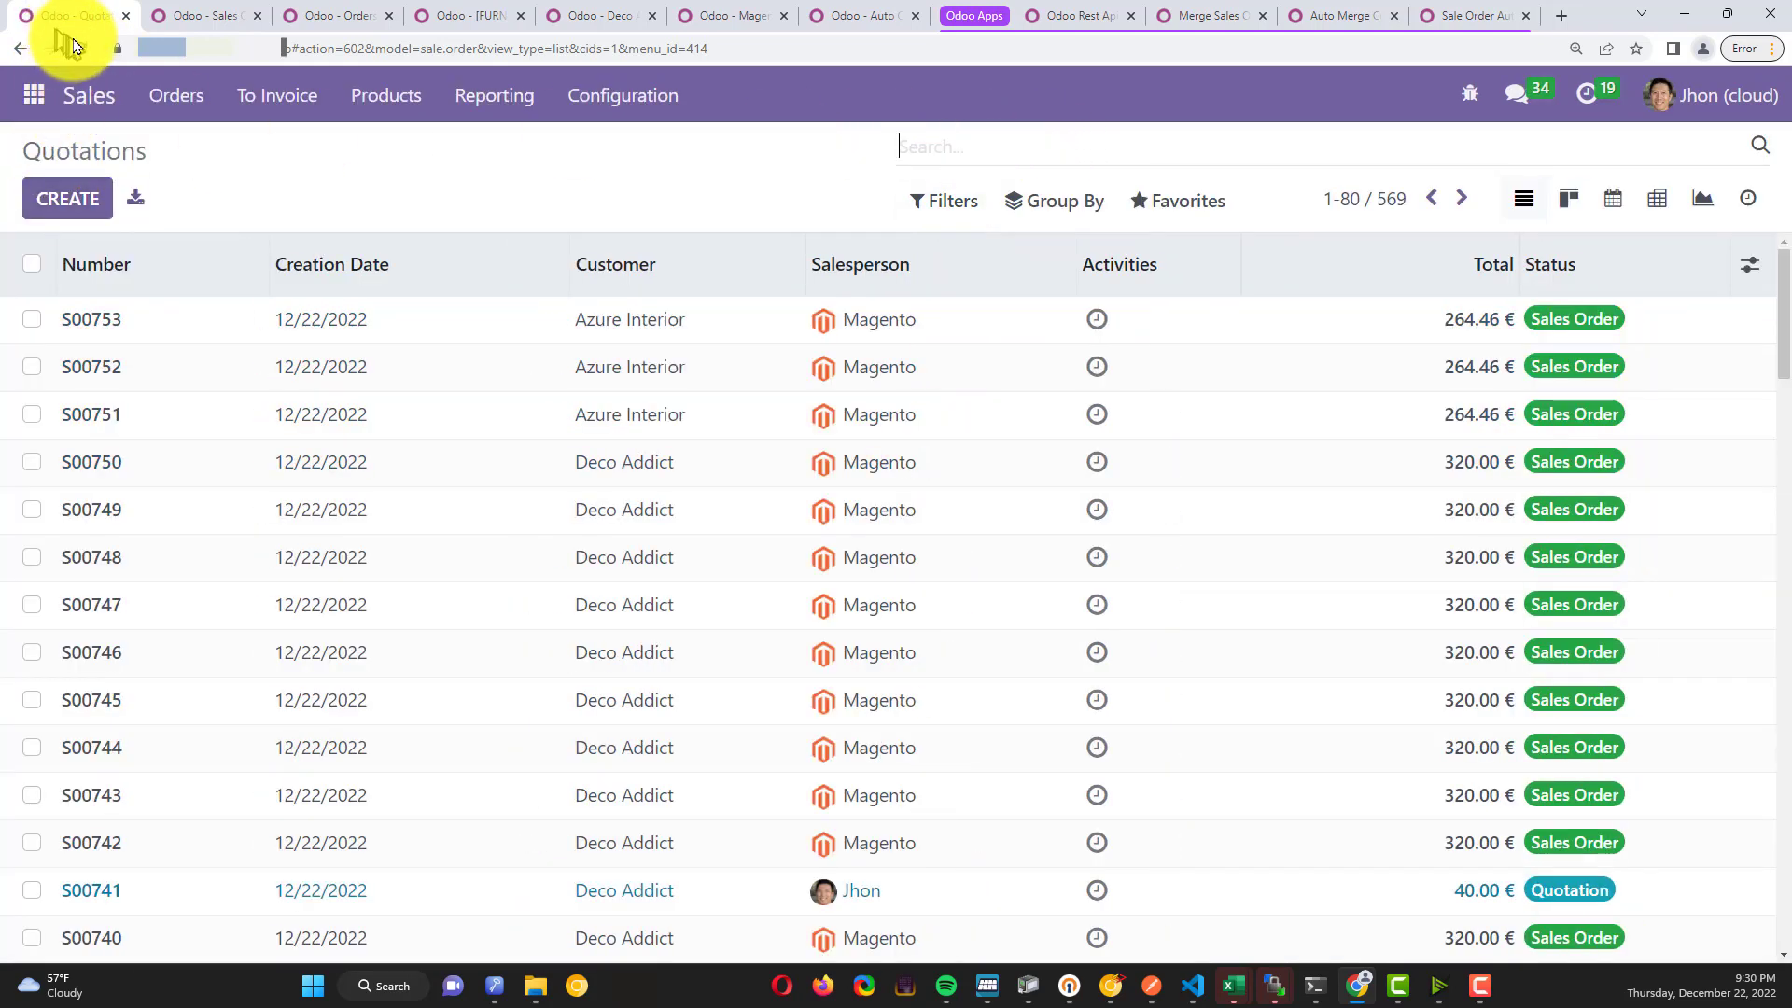
{"action": "left_click", "coordinate": [76, 47]}
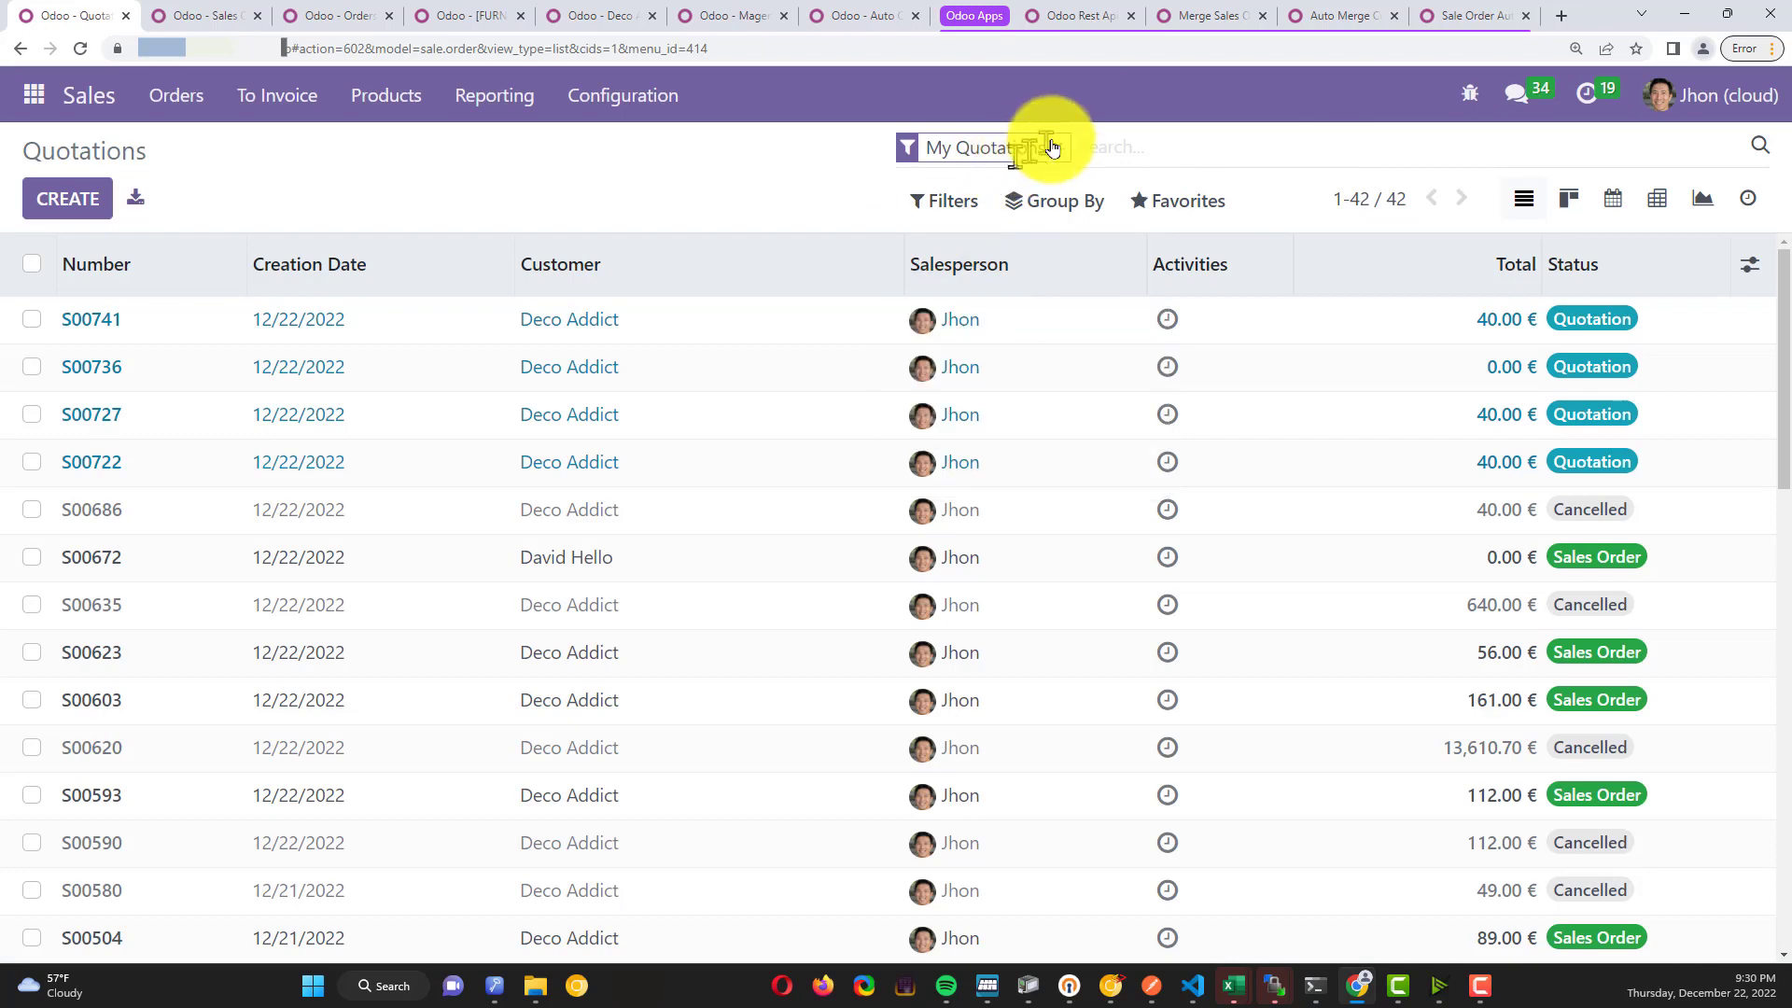
{"action": "left_click", "coordinate": [1063, 151]}
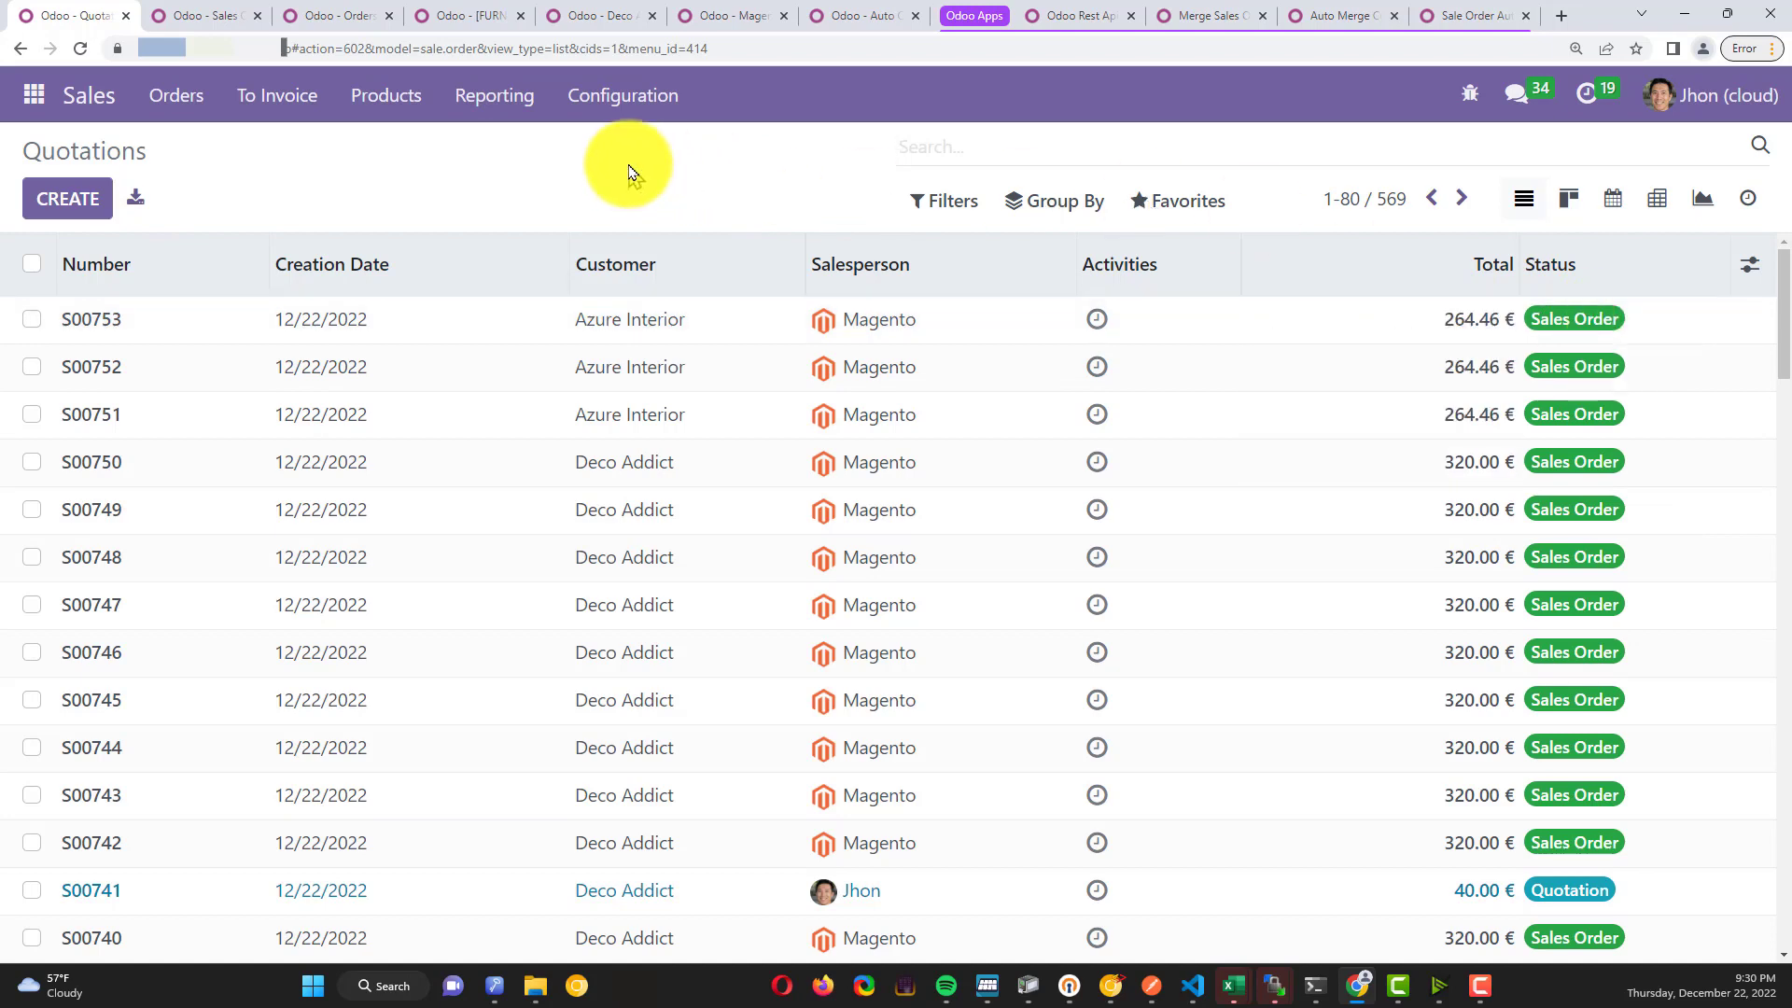
Delete the "user_id":6 line from the Postman request body and resend the create request
{"action": "key", "text": "alt+Tab"}
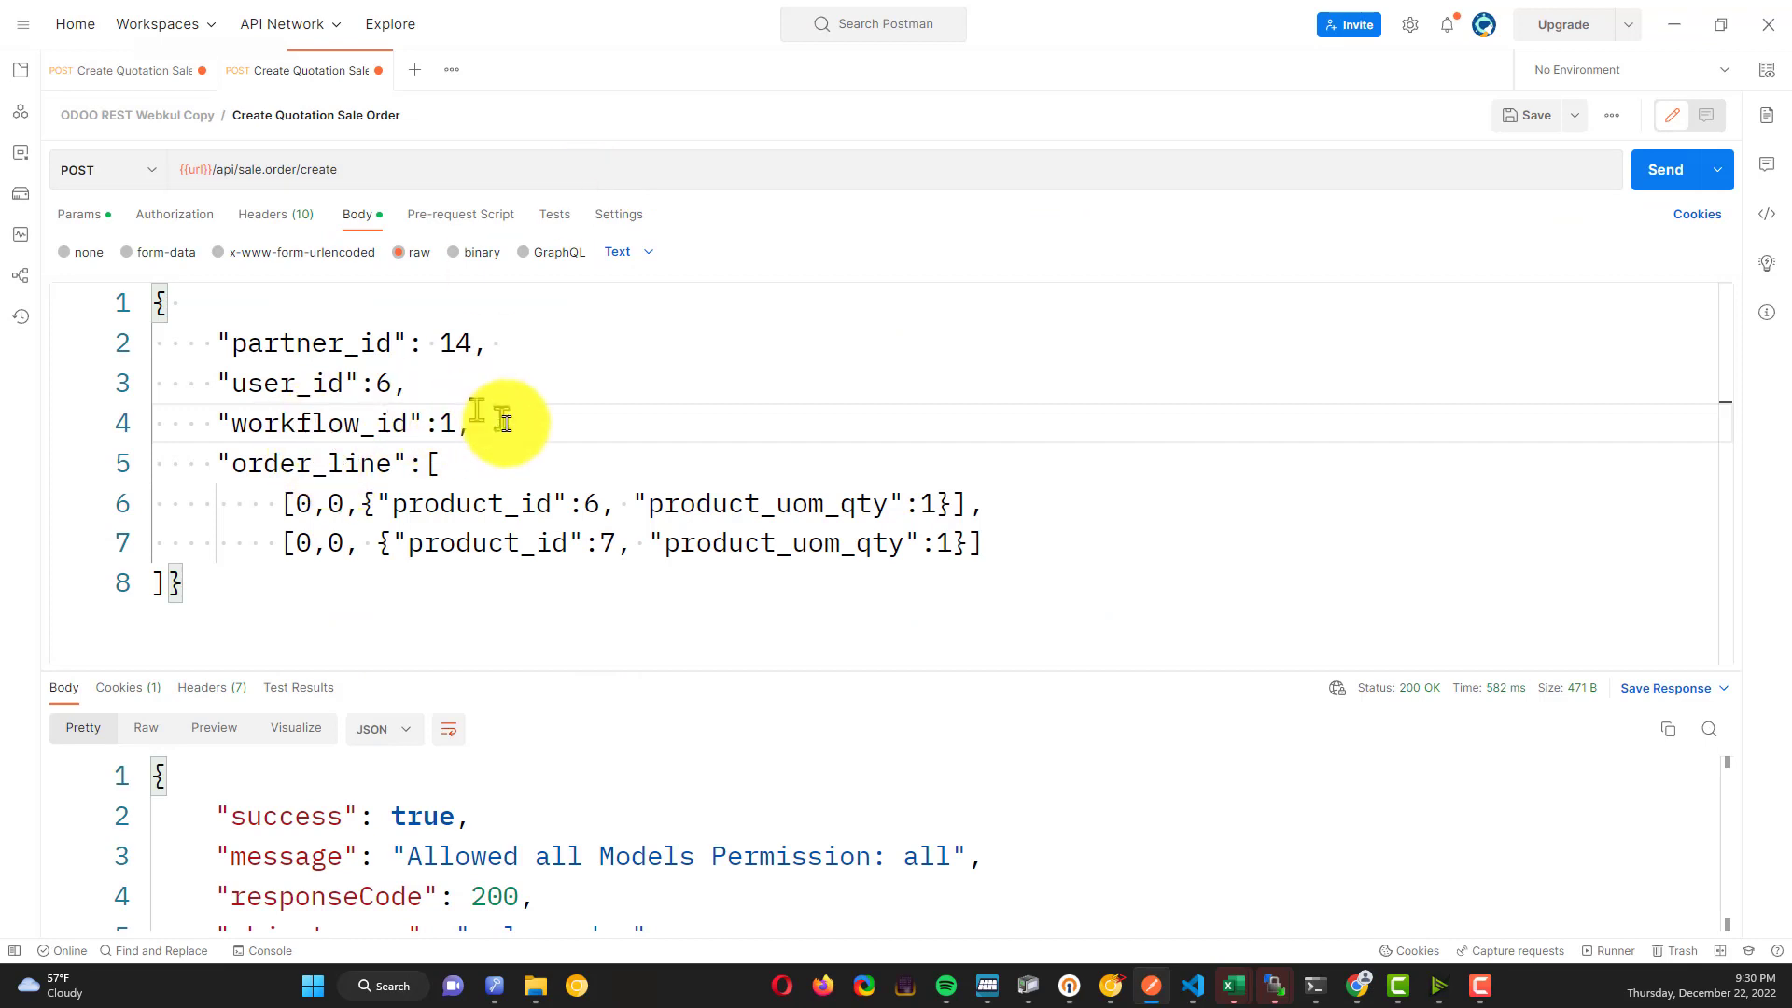
{"action": "left_click_drag", "start_coordinate": [412, 388], "coordinate": [112, 388]}
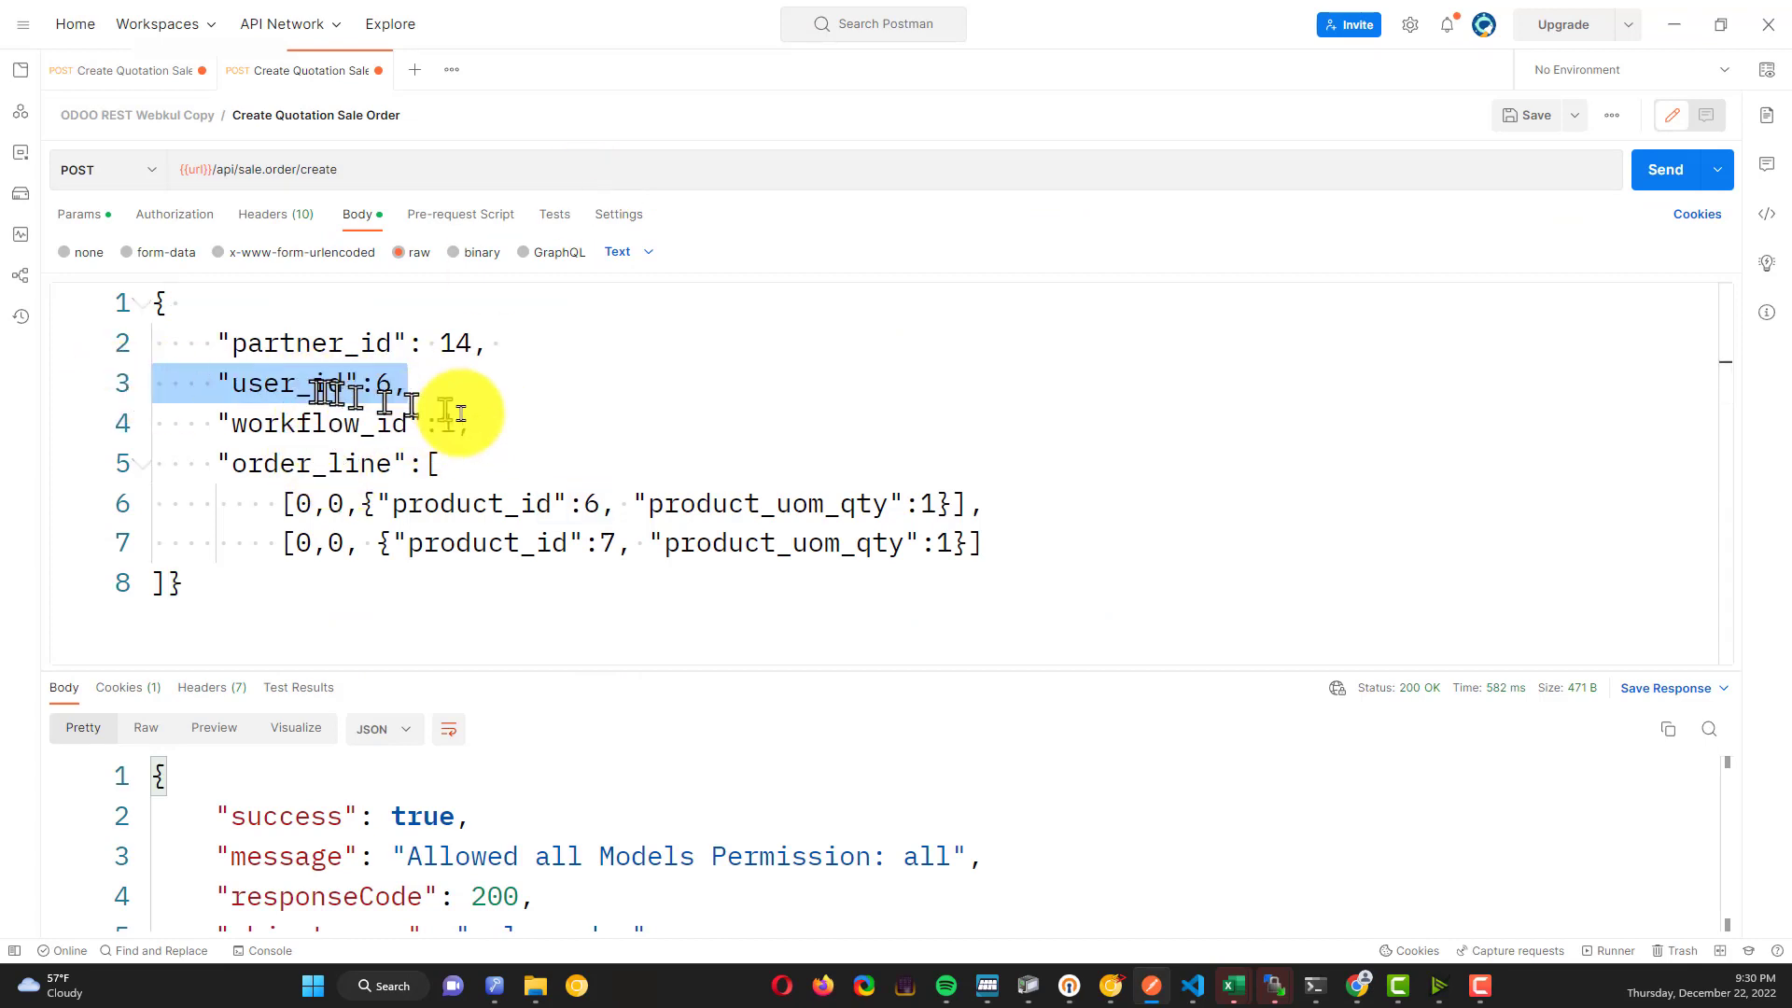
{"action": "key", "text": "BackSpace"}
{"action": "key", "text": "BackSpace"}
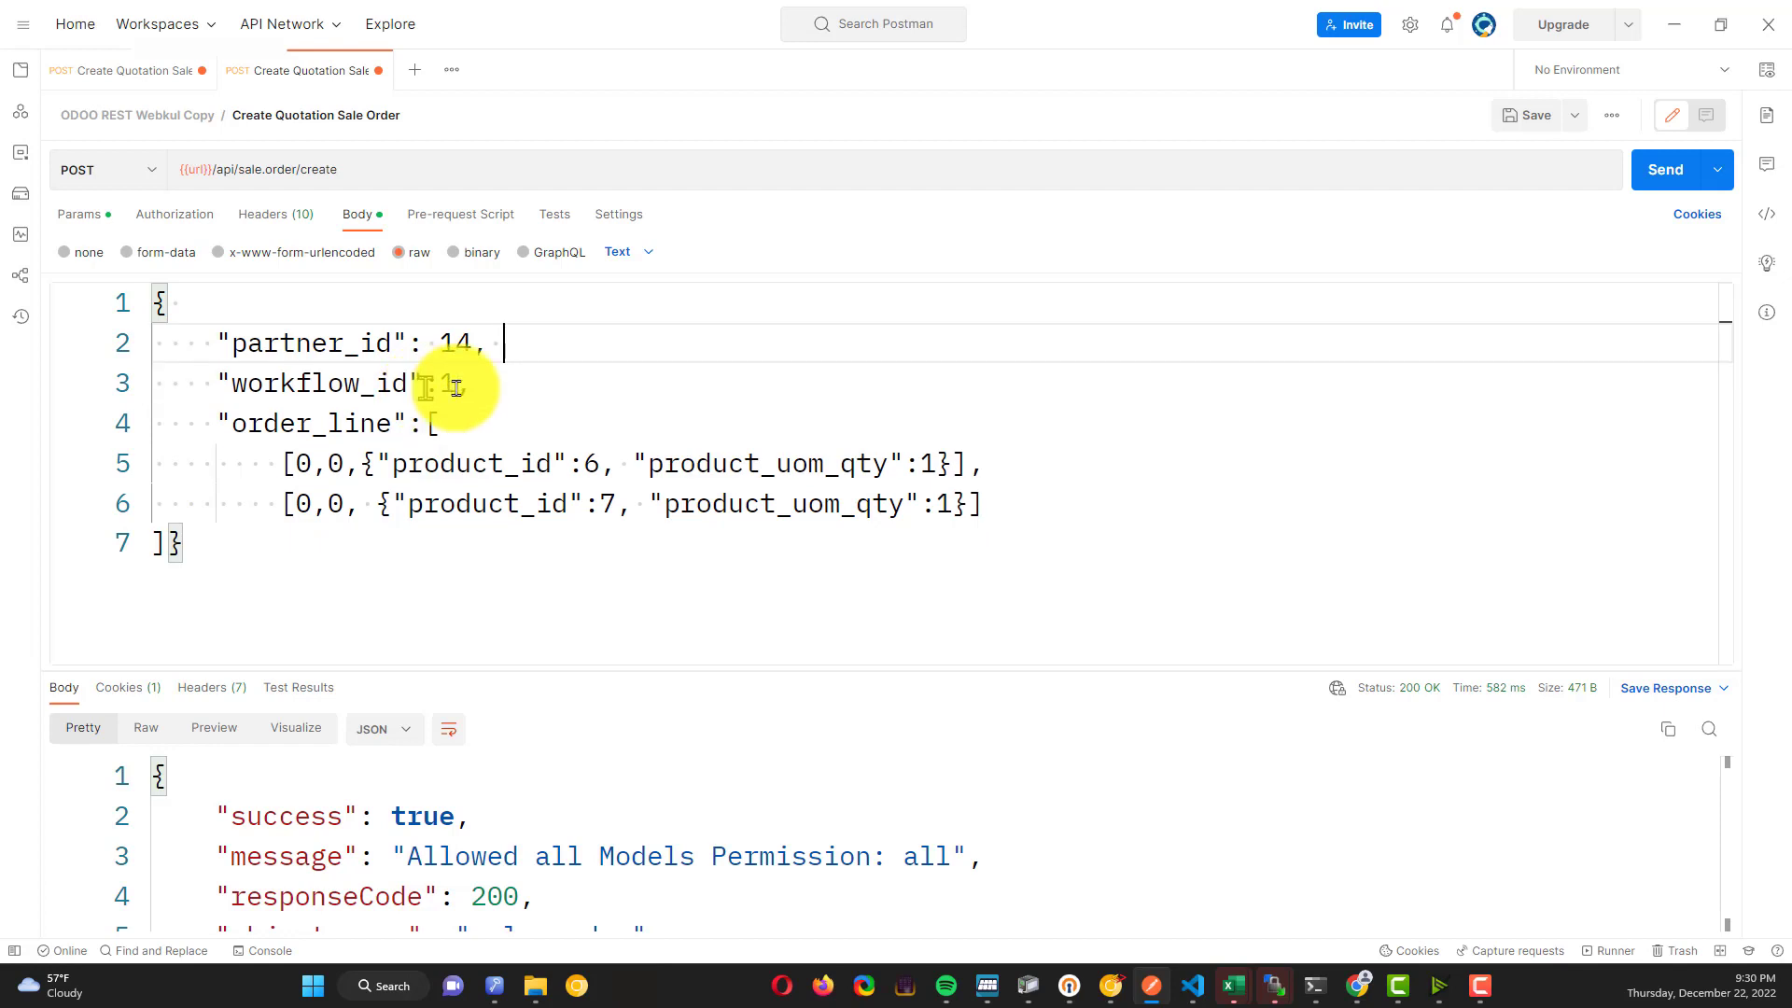
{"action": "left_click", "coordinate": [1673, 172]}
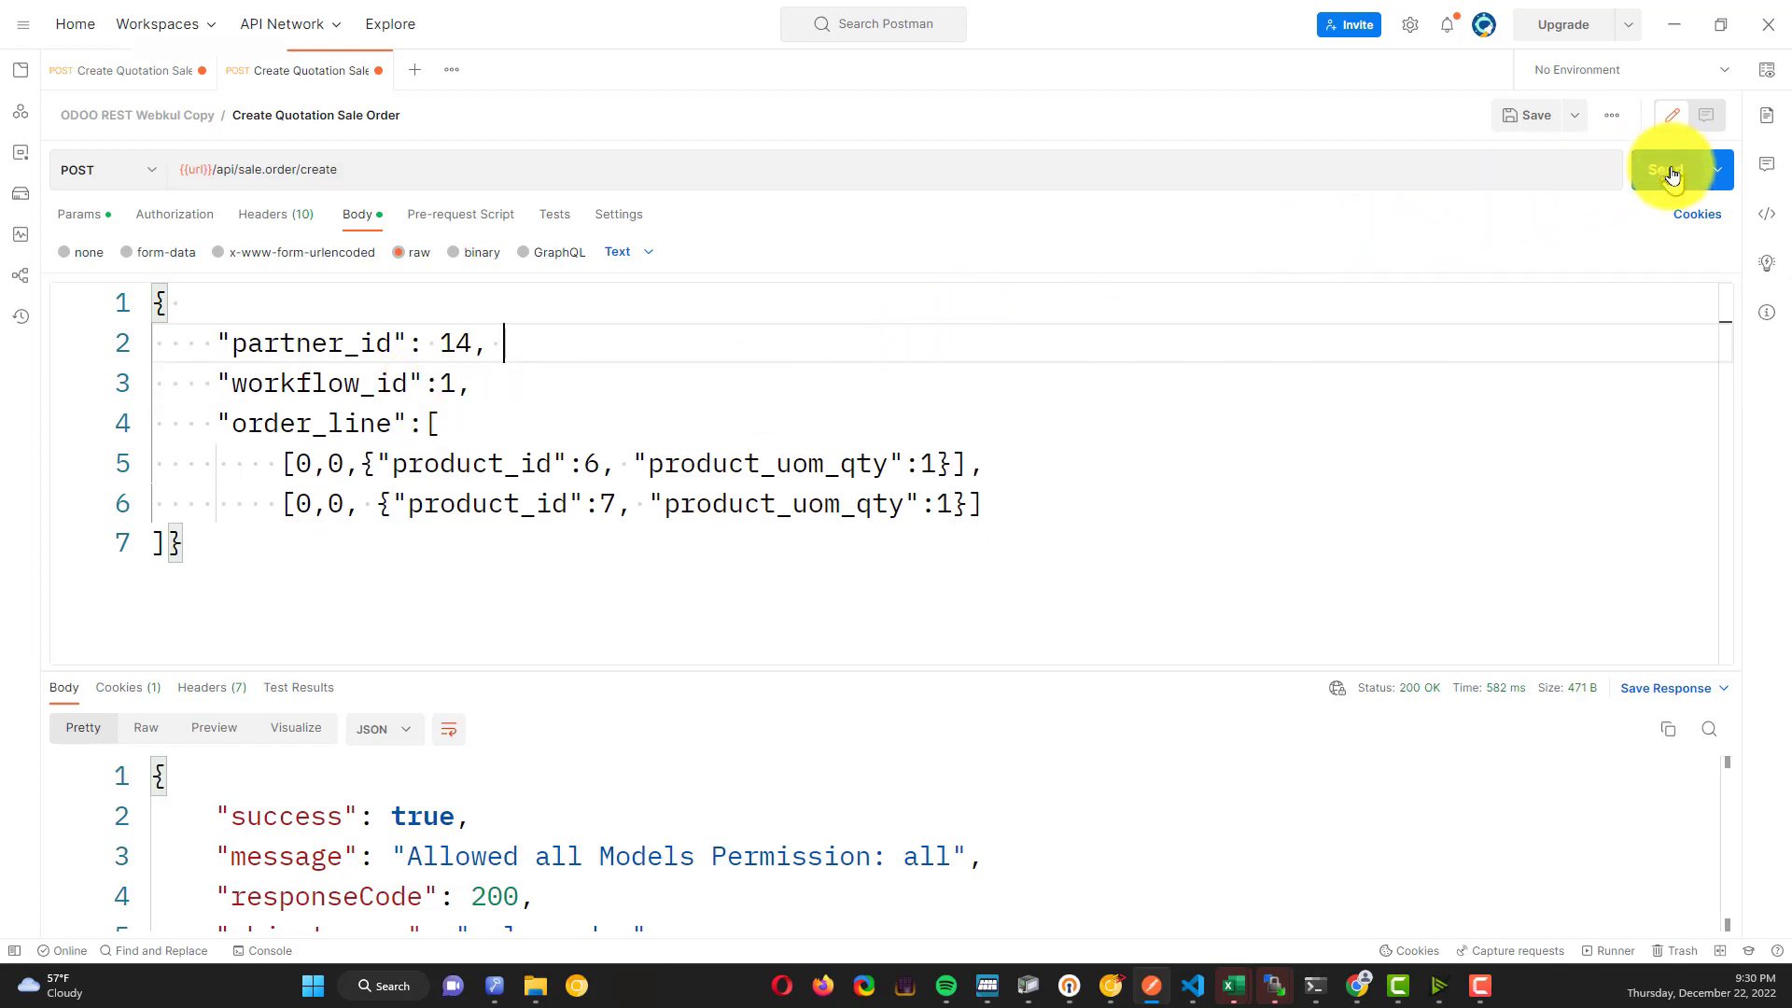
{"action": "left_click", "coordinate": [1671, 175]}
{"action": "key", "text": "alt+Tab"}
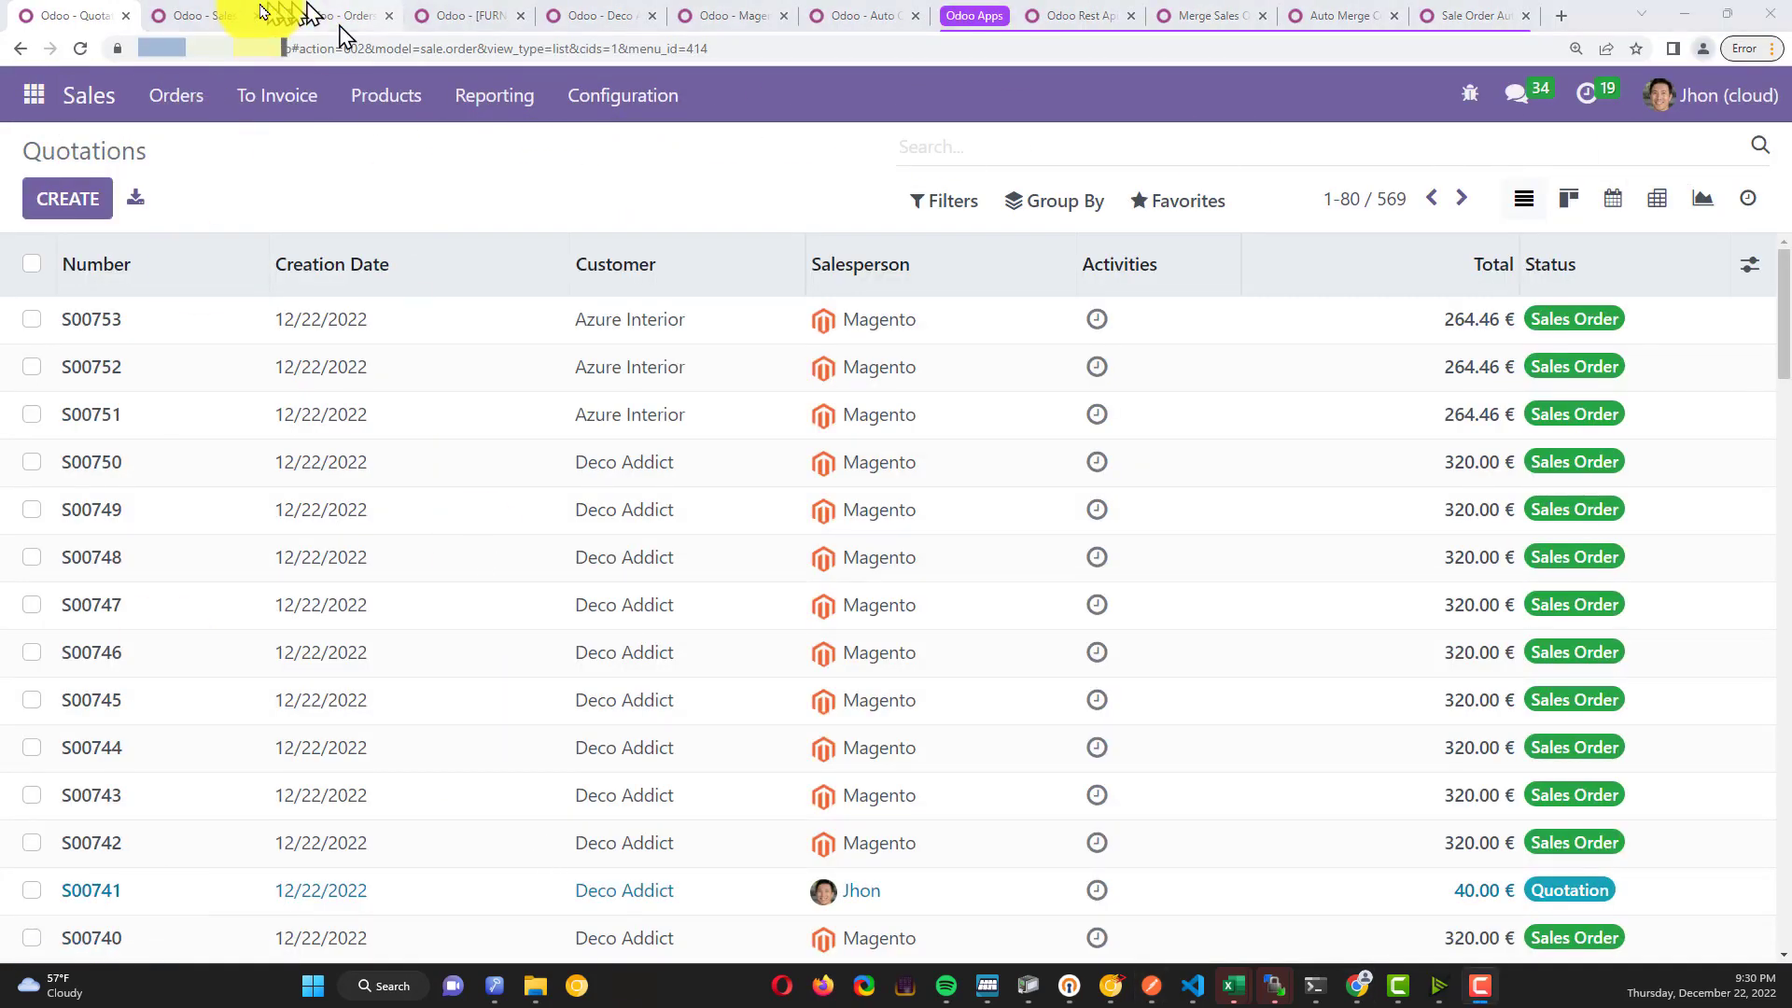
Verify order S00754 for Azure Interior stayed a Quotation and Office Lamp shows 70.00 on hand, 51.00 forecasted
{"action": "left_click", "coordinate": [80, 49]}
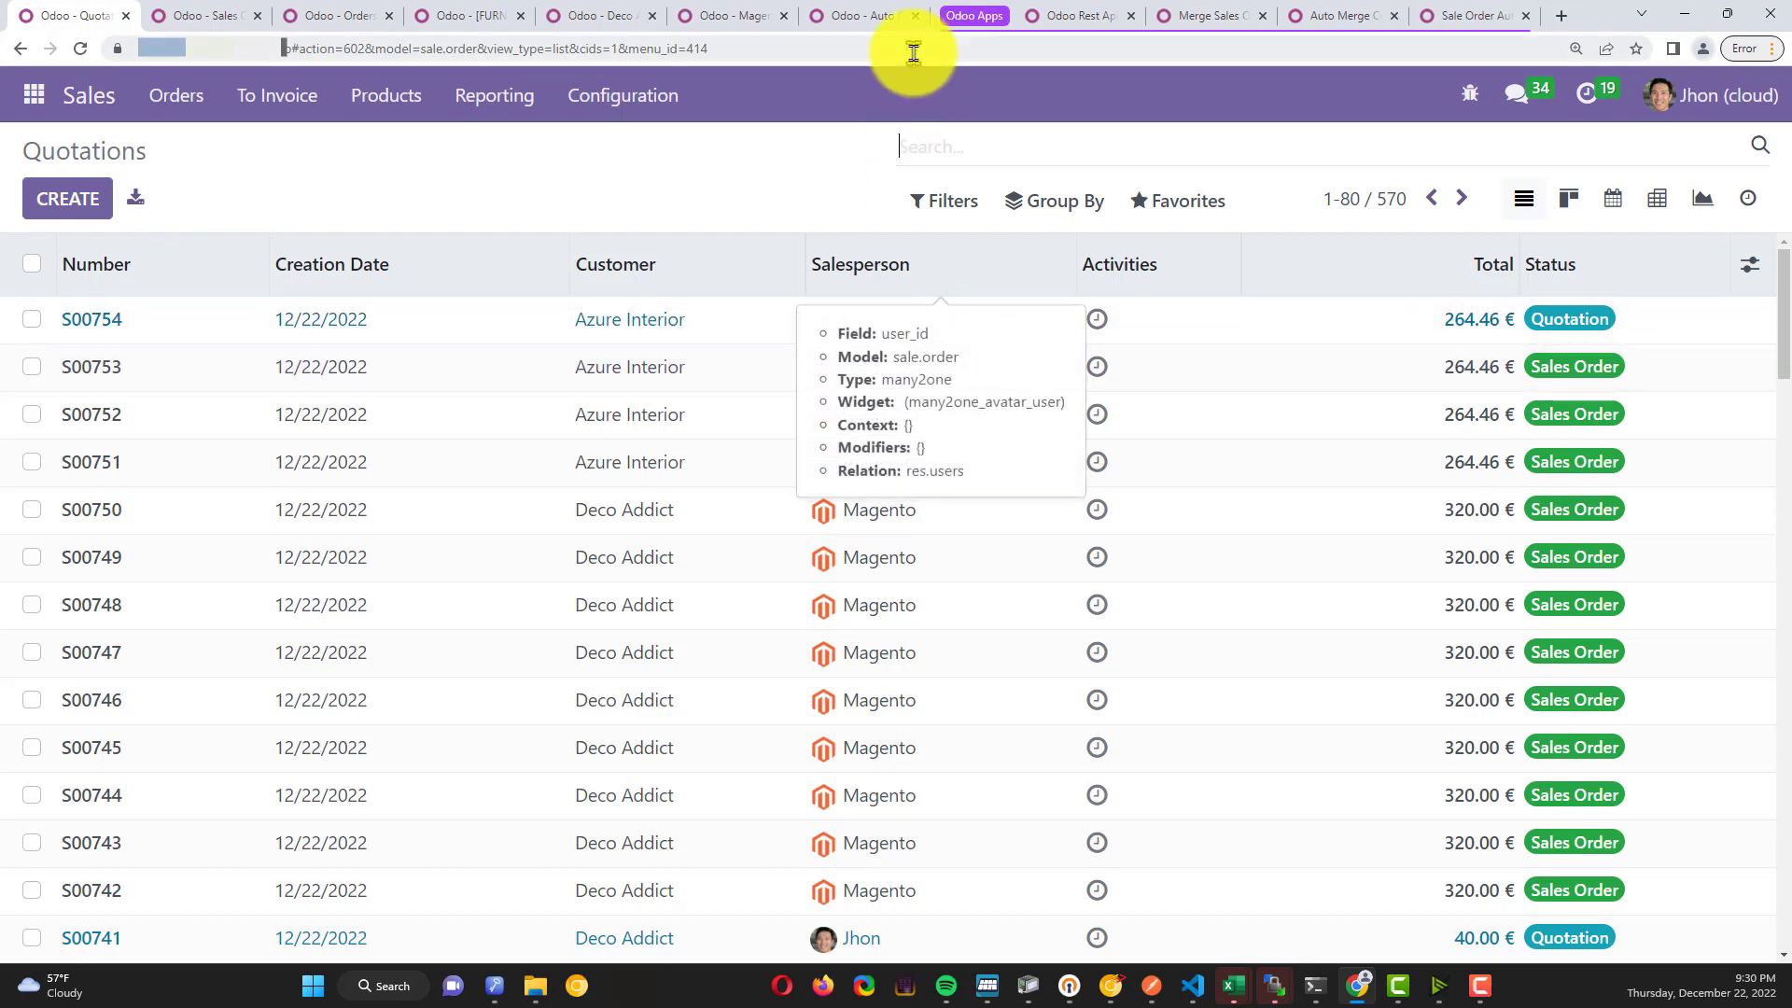
{"action": "left_click", "coordinate": [873, 16]}
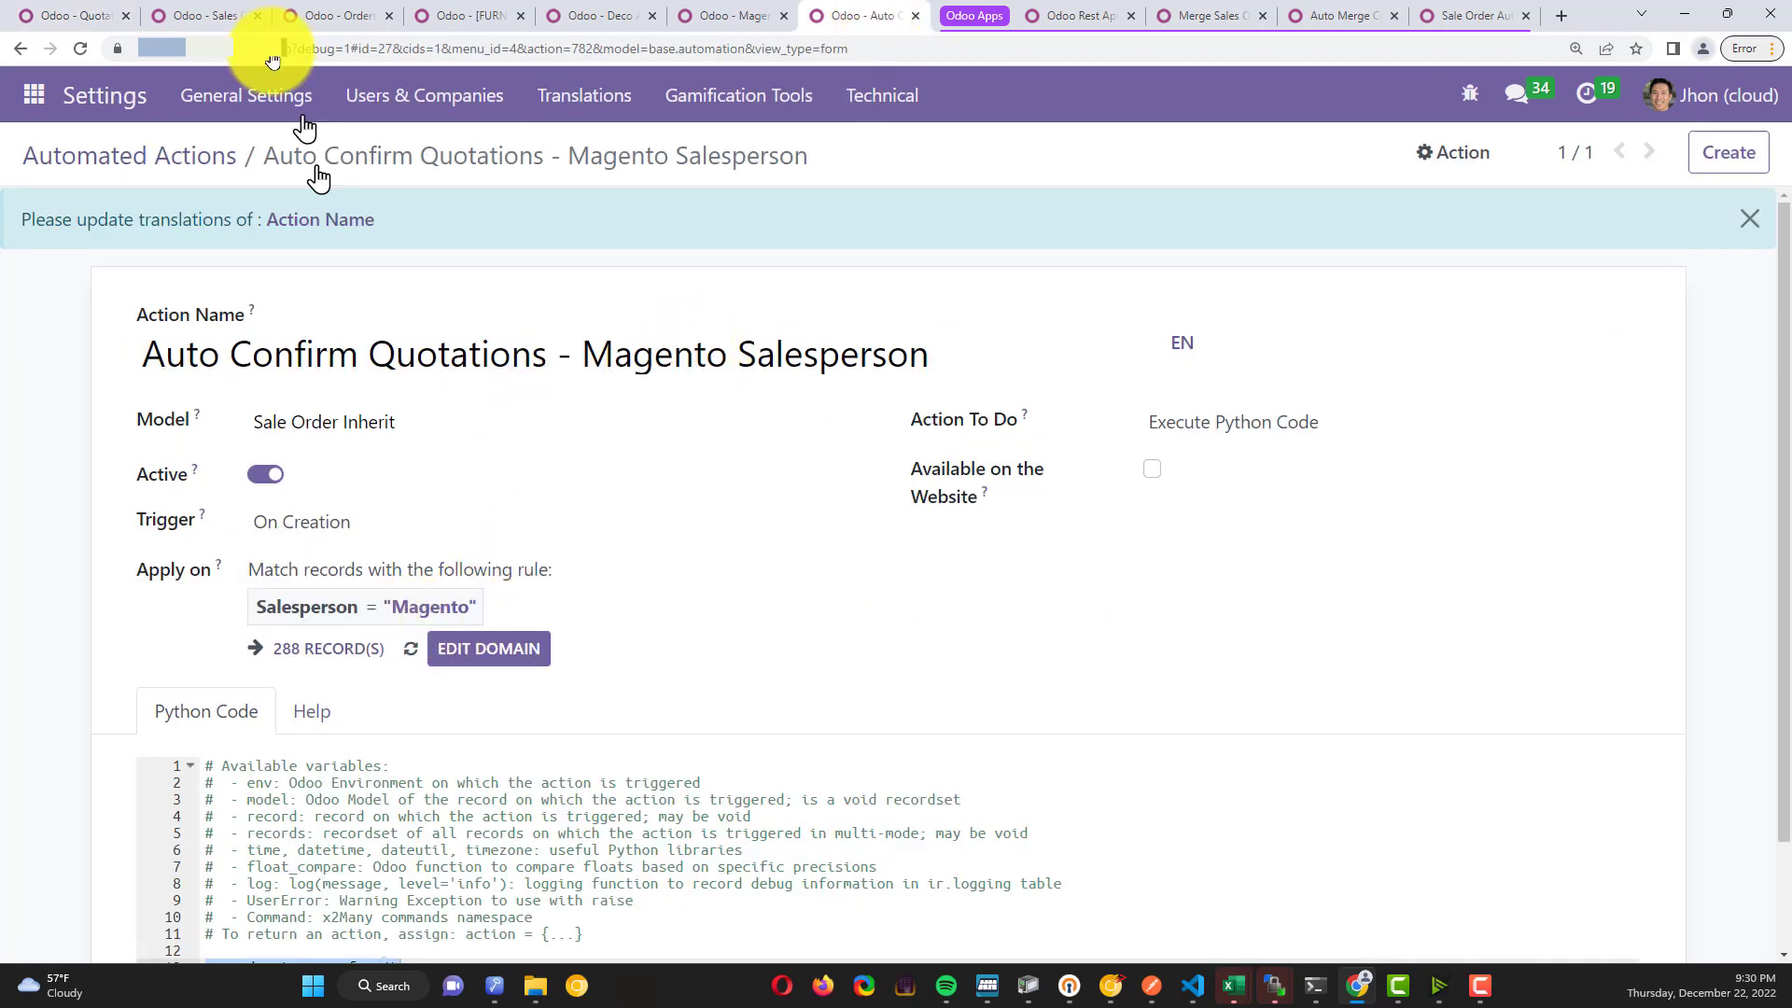
{"action": "left_click", "coordinate": [71, 16]}
{"action": "left_click", "coordinate": [457, 16]}
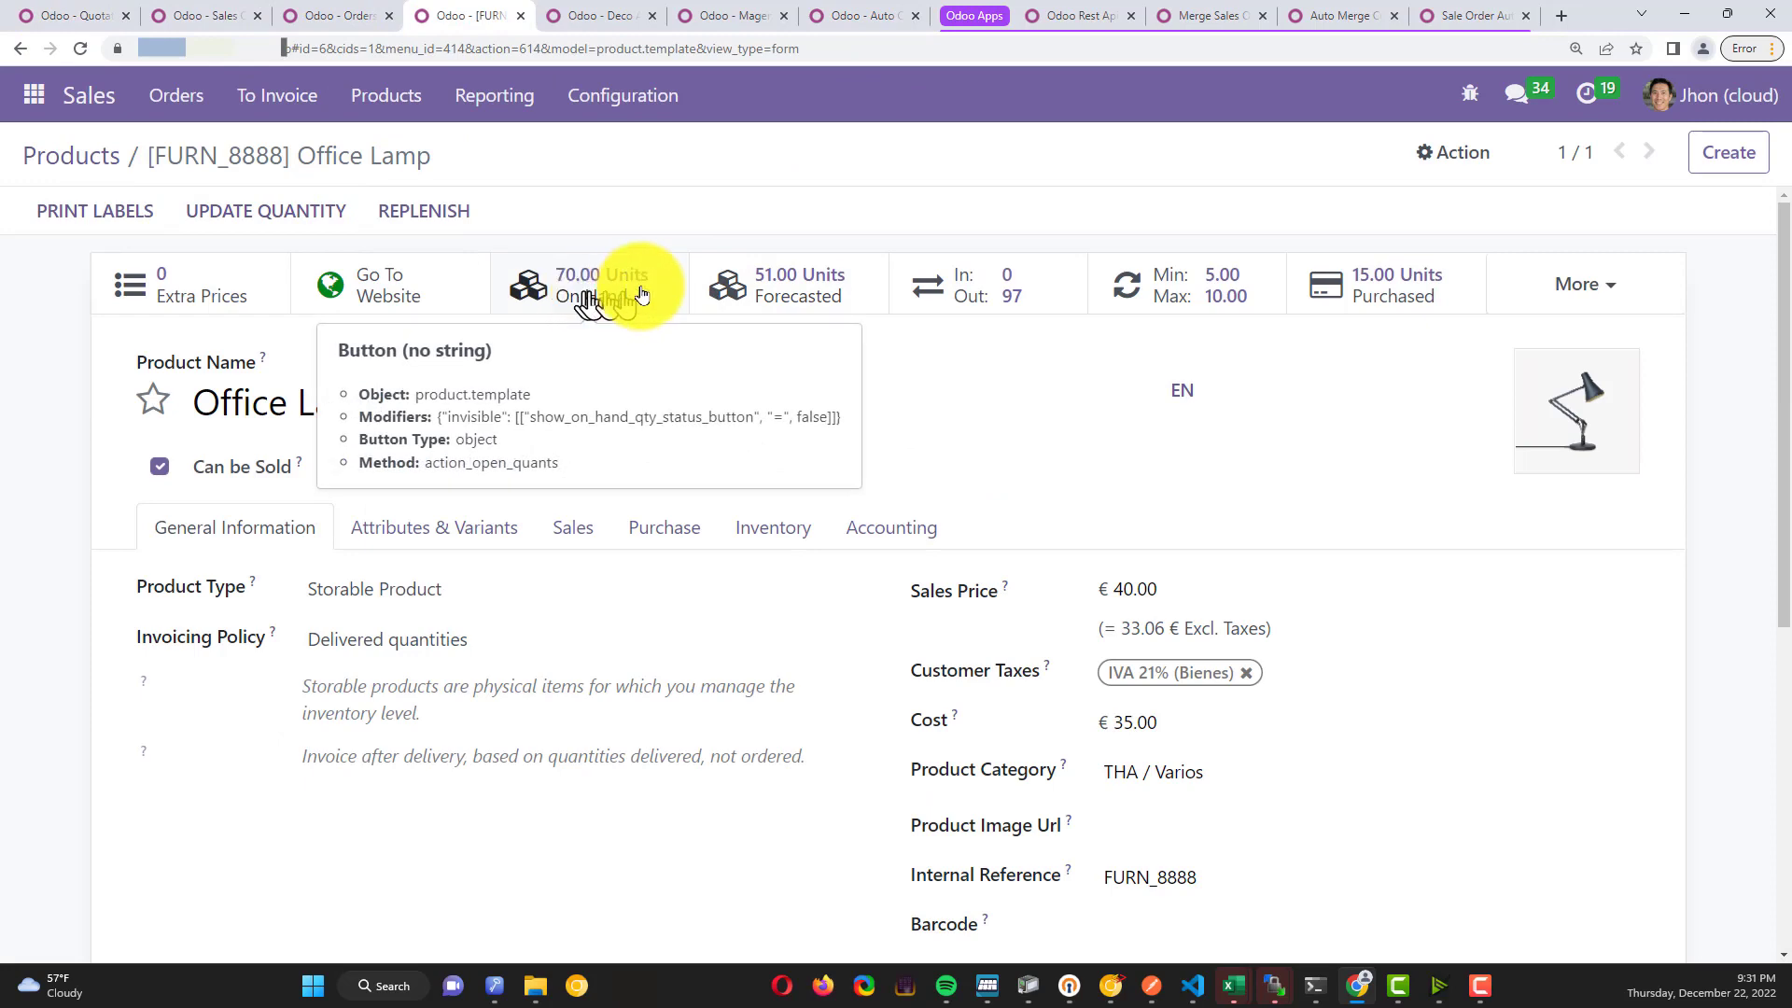
{"action": "left_click", "coordinate": [80, 51]}
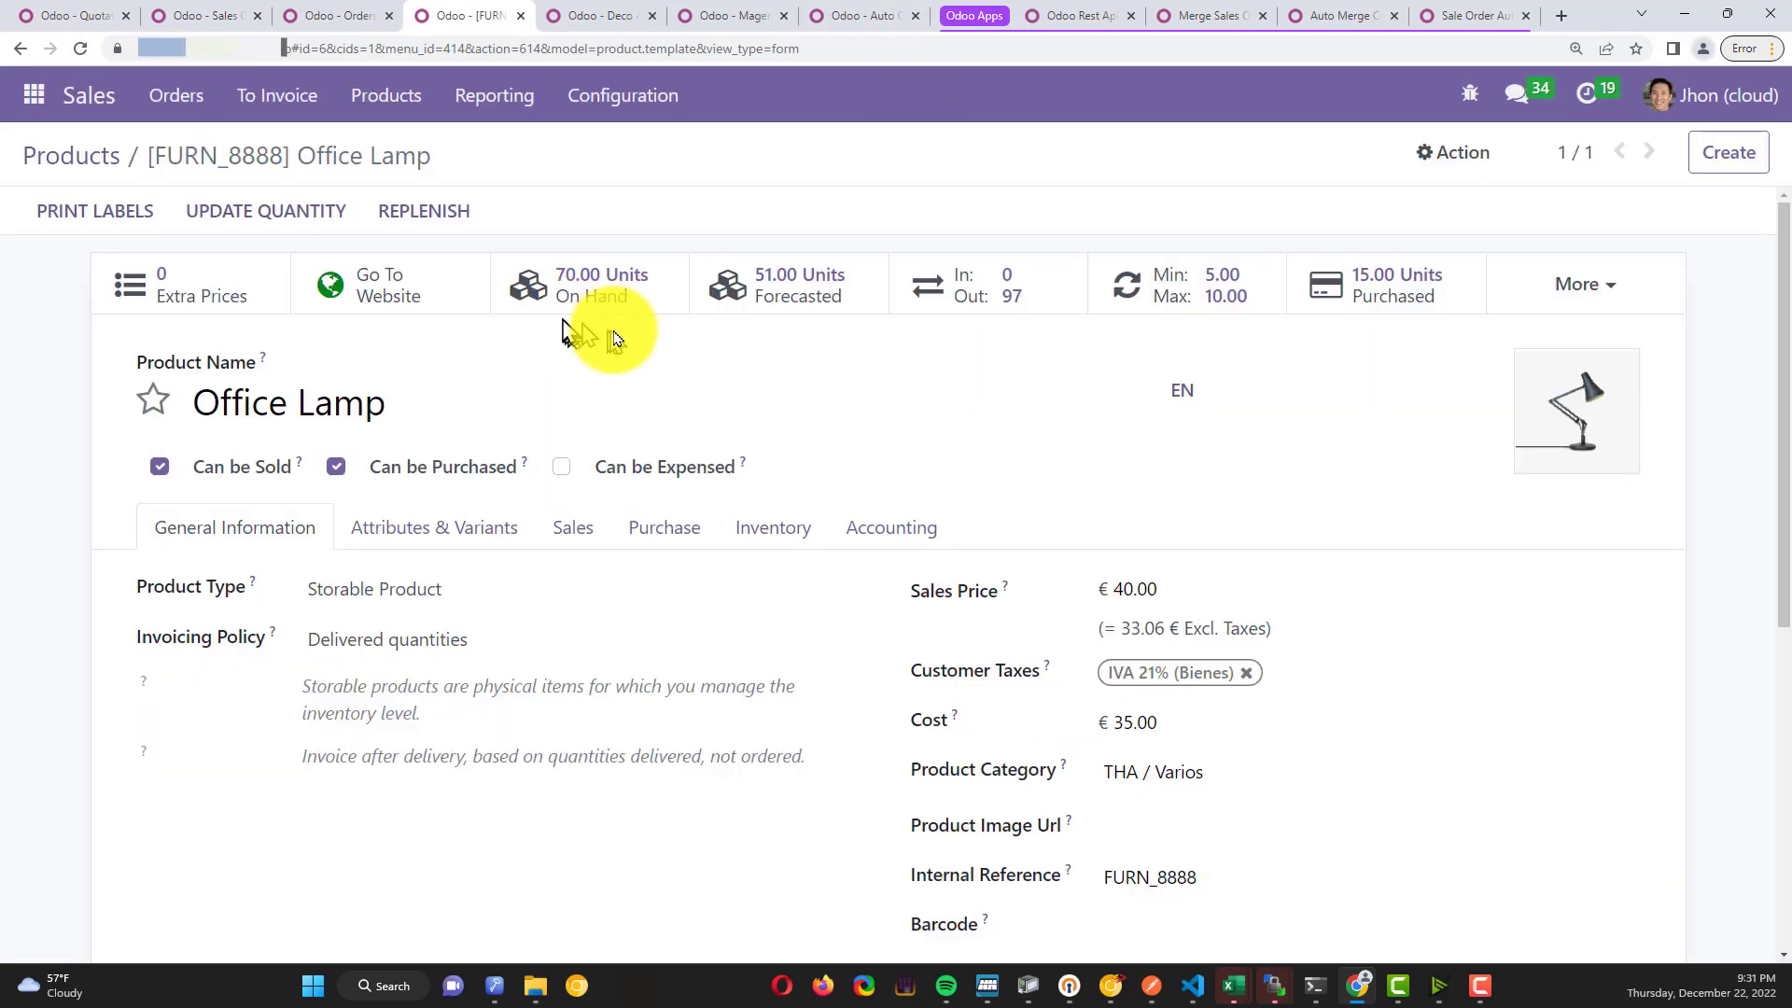